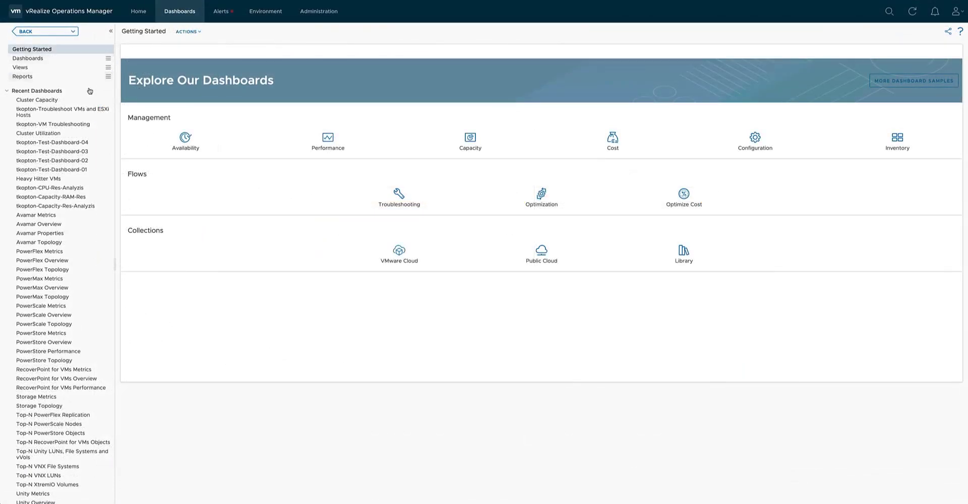
Open the ESXi Host Utilization dashboard from the Performance group of the Getting Started page.
{"action": "left_click", "coordinate": [337, 154]}
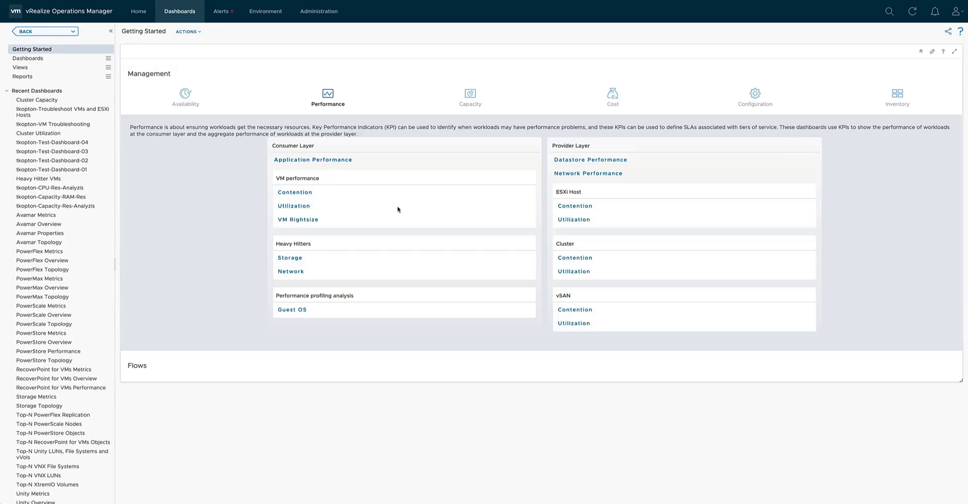
{"action": "left_click", "coordinate": [578, 219]}
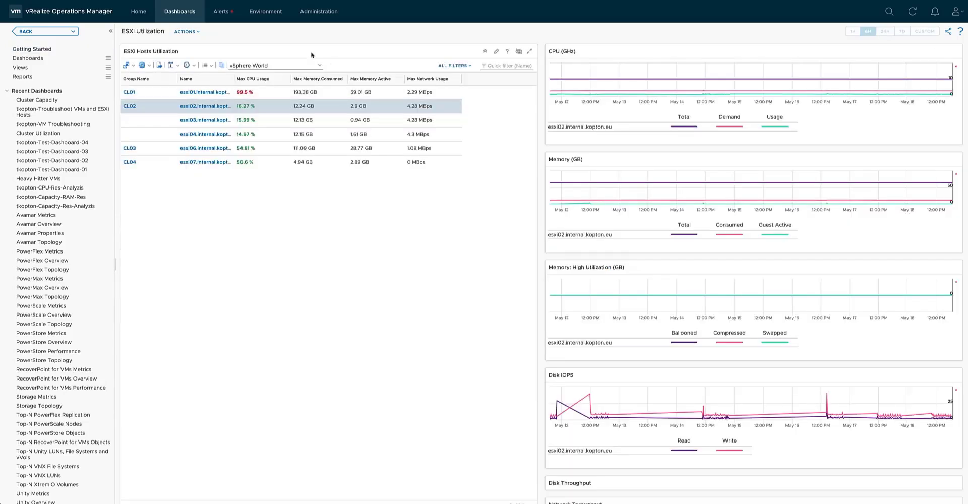
Search the dashboards for "vm" and open the VM Configuration dashboard from the Configuration group.
{"action": "left_click", "coordinate": [109, 61]}
{"action": "left_click", "coordinate": [129, 91]}
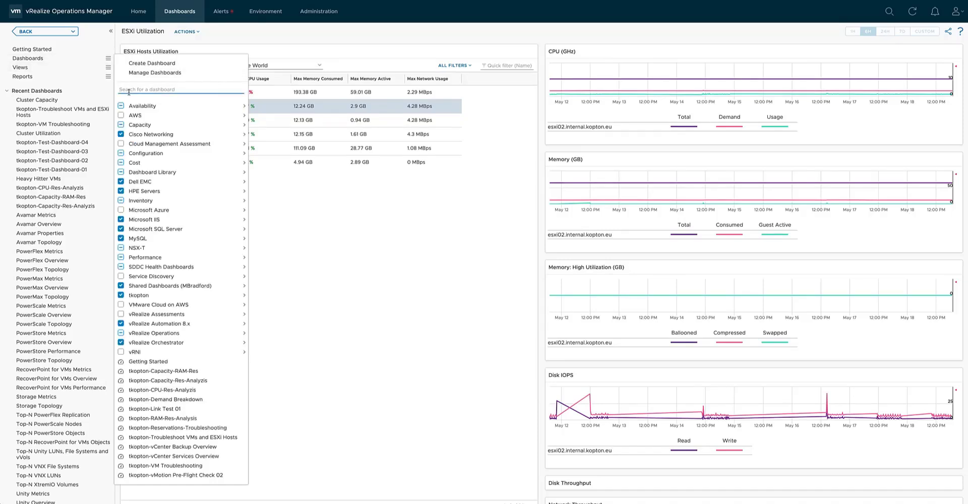
{"action": "type", "text": "vm"}
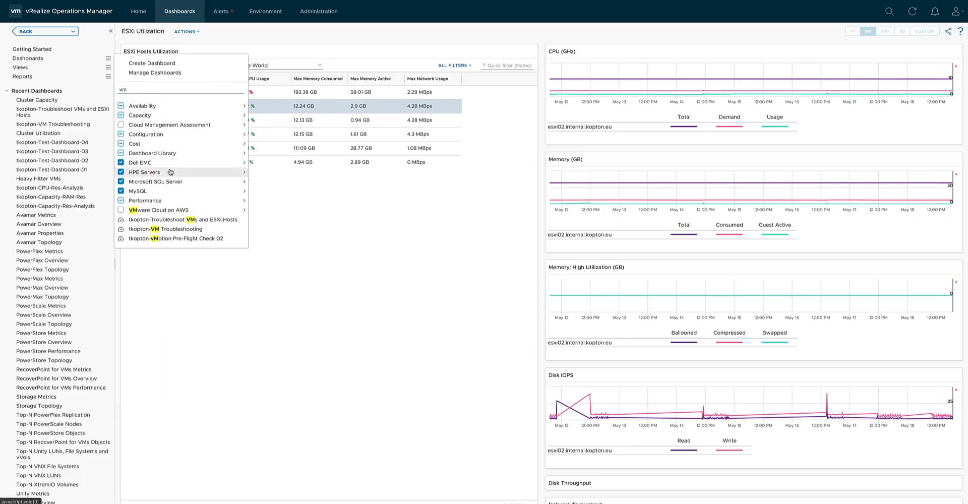
{"action": "mouse_move", "coordinate": [217, 134]}
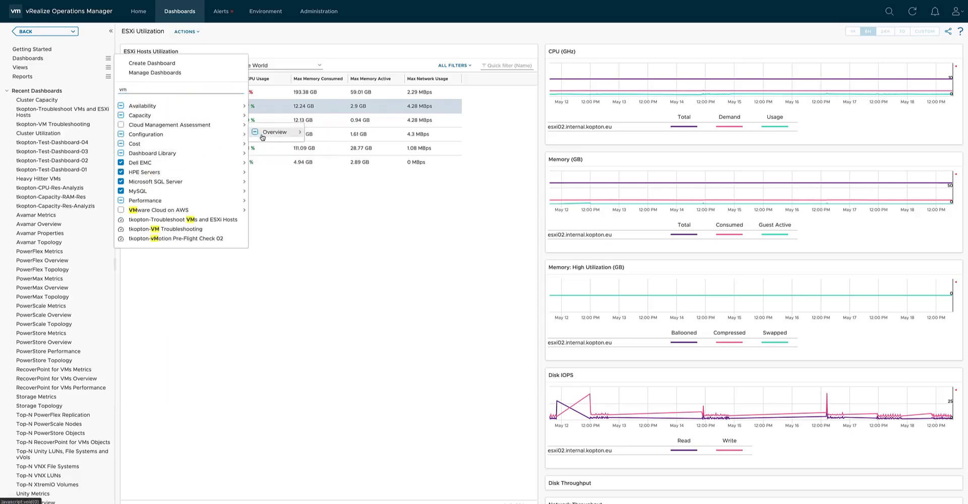
{"action": "mouse_move", "coordinate": [277, 132]}
{"action": "left_click", "coordinate": [319, 134]}
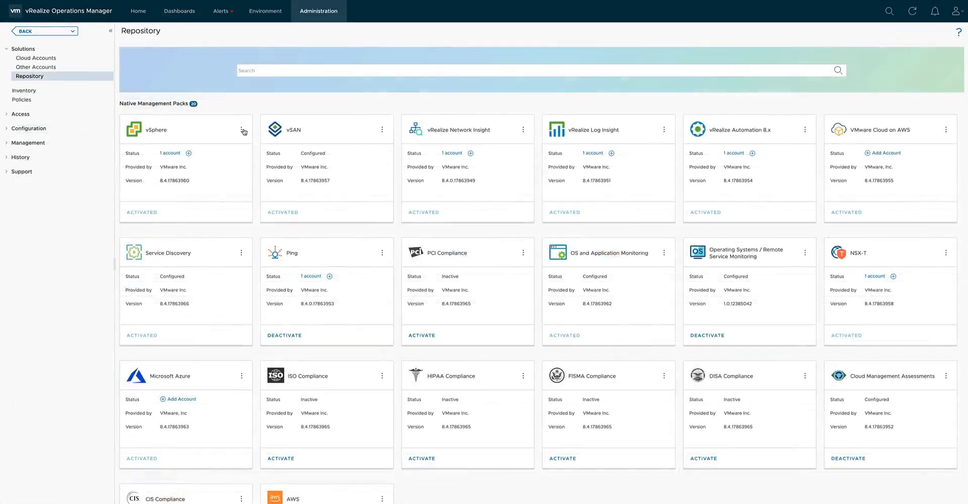
Review the dashboards included in the content of the vSphere management pack, and close the content list.
{"action": "left_click", "coordinate": [241, 131]}
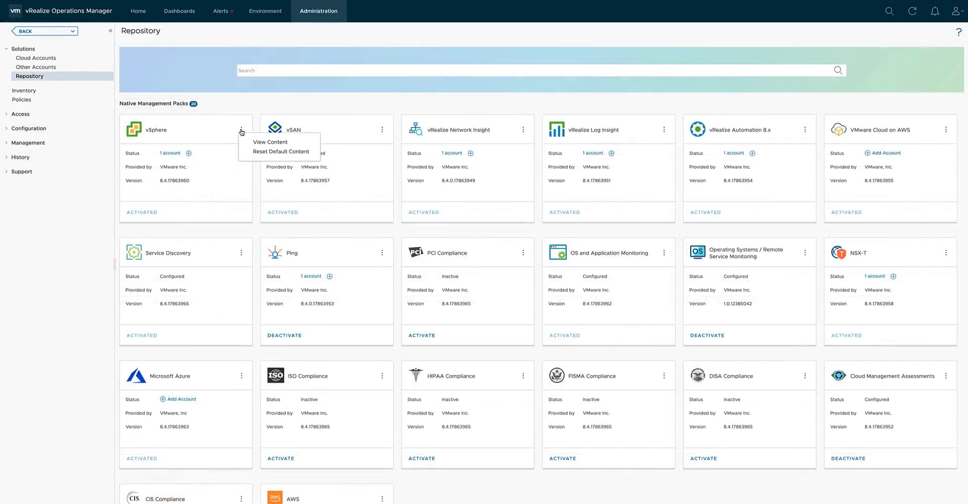
{"action": "left_click", "coordinate": [263, 142]}
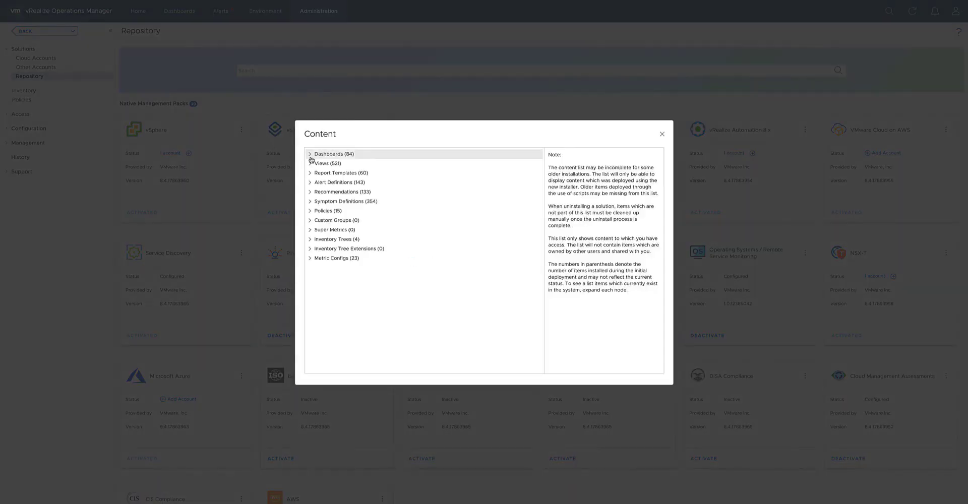
{"action": "left_click", "coordinate": [310, 156]}
{"action": "scroll", "coordinate": [341, 180], "scroll_direction": "down", "scroll_amount": 3}
{"action": "scroll", "coordinate": [340, 180], "scroll_direction": "down", "scroll_amount": 3}
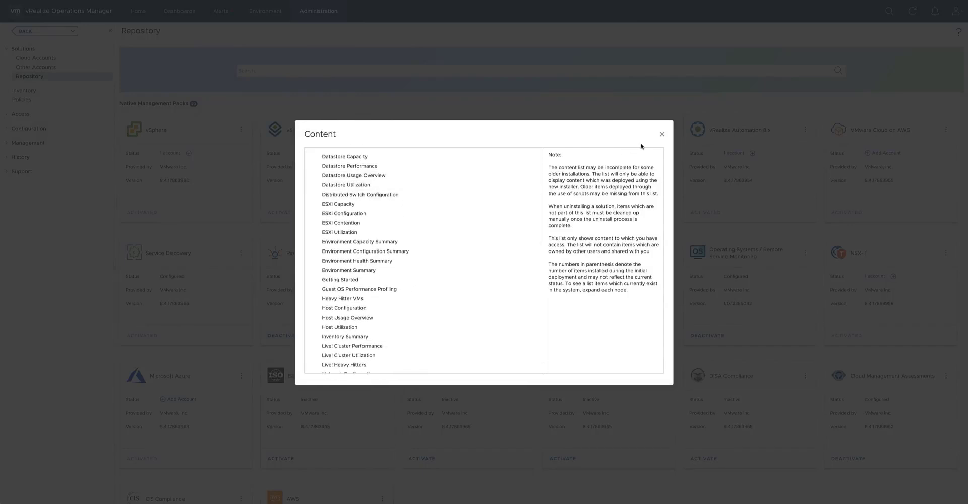
{"action": "left_click", "coordinate": [662, 135]}
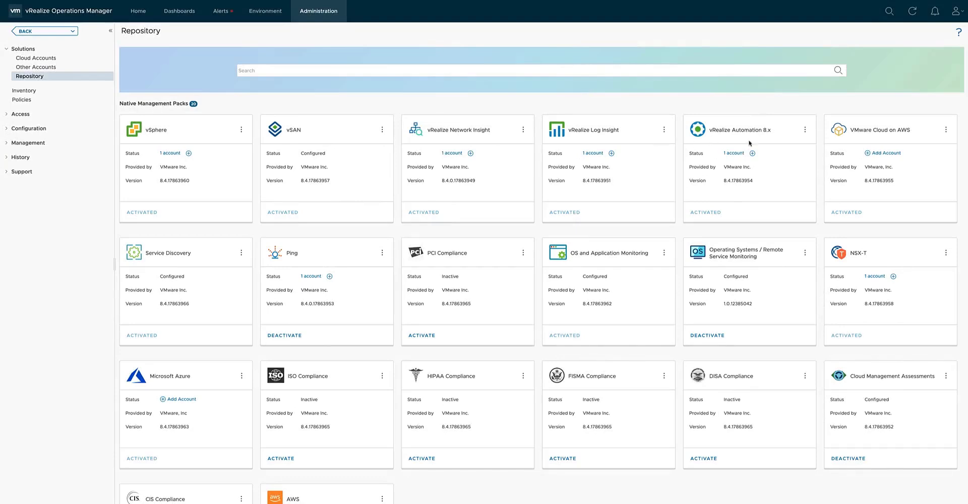
Review the dashboards included in the vRealize Automation 8.x management pack, and close the content list.
{"action": "left_click", "coordinate": [806, 132]}
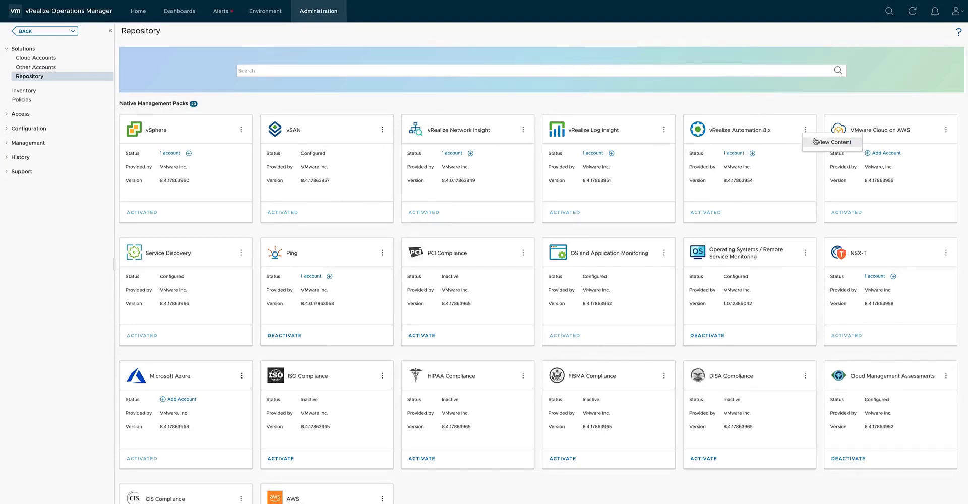
{"action": "left_click", "coordinate": [817, 142]}
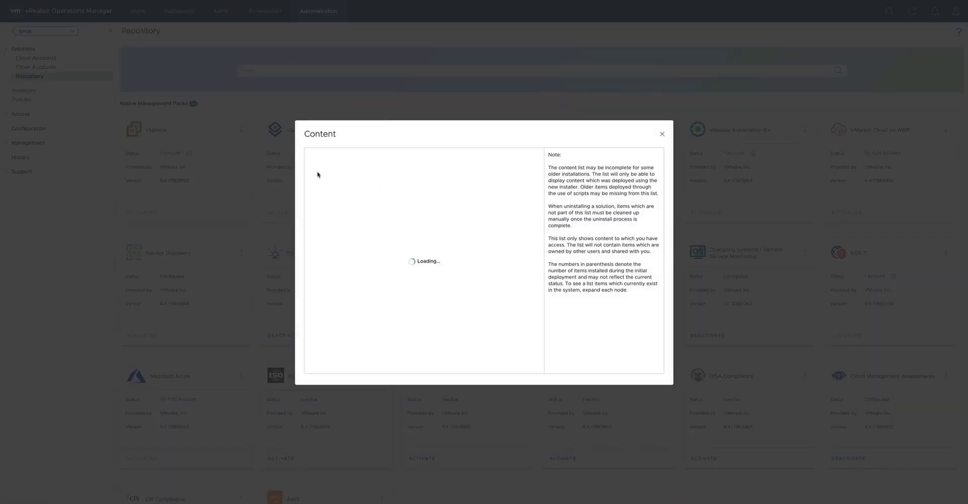
{"action": "left_click", "coordinate": [310, 156]}
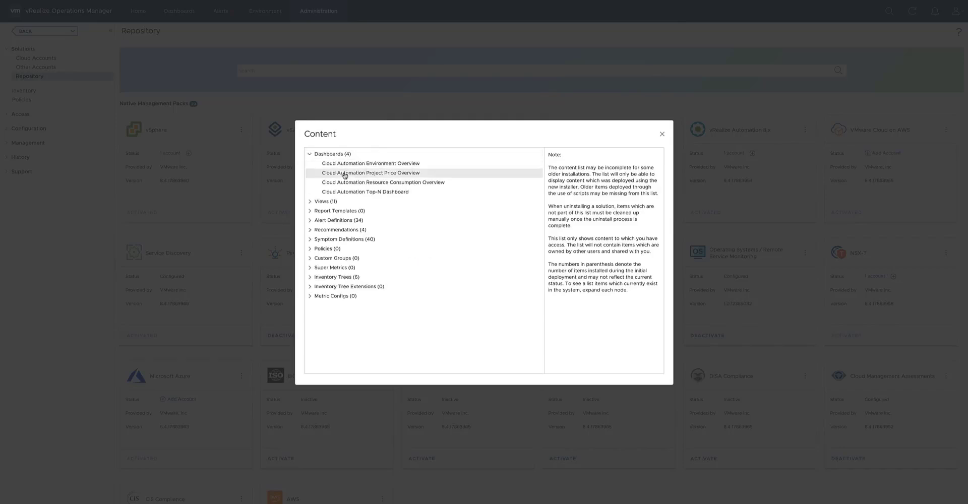
{"action": "left_click", "coordinate": [663, 135]}
Review the dashboards included in the vRealize True Visibility management pack for Microsoft SQL Server, and close the content list.
{"action": "scroll", "coordinate": [409, 310], "scroll_direction": "down", "scroll_amount": 7}
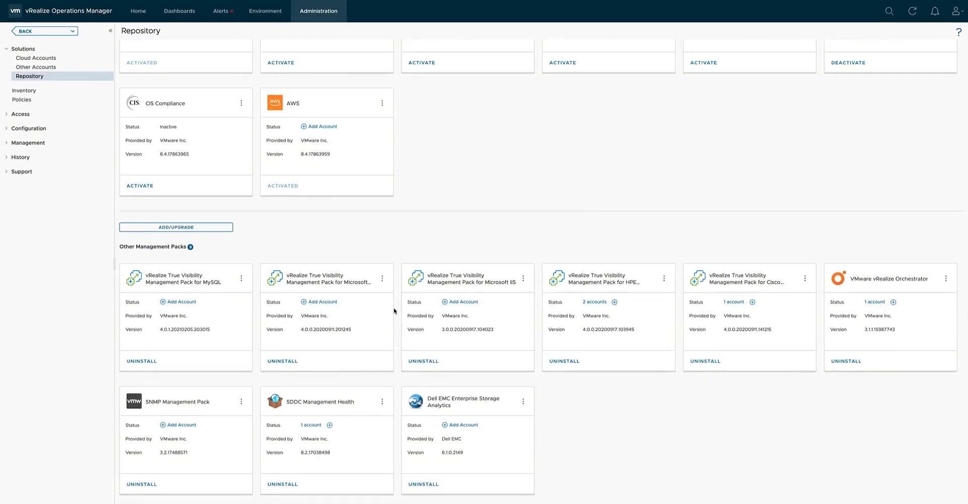
{"action": "left_click", "coordinate": [384, 280]}
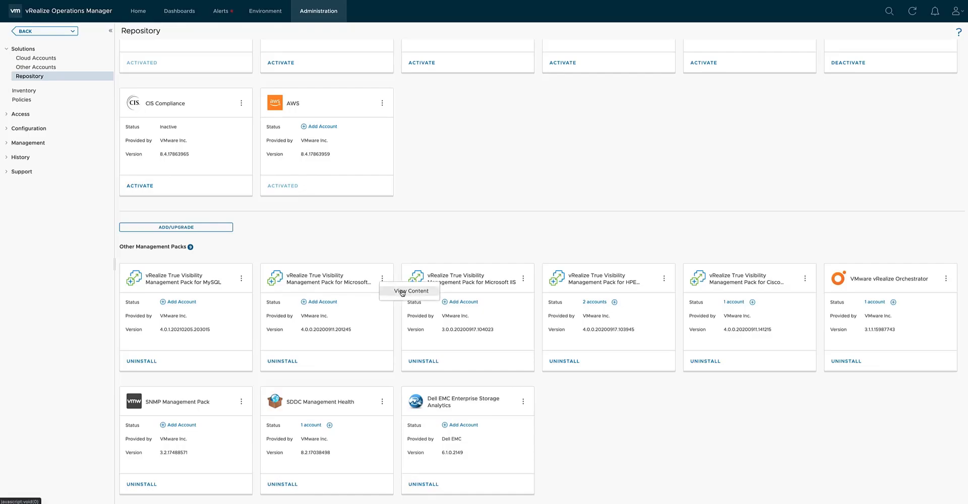
{"action": "left_click", "coordinate": [402, 292]}
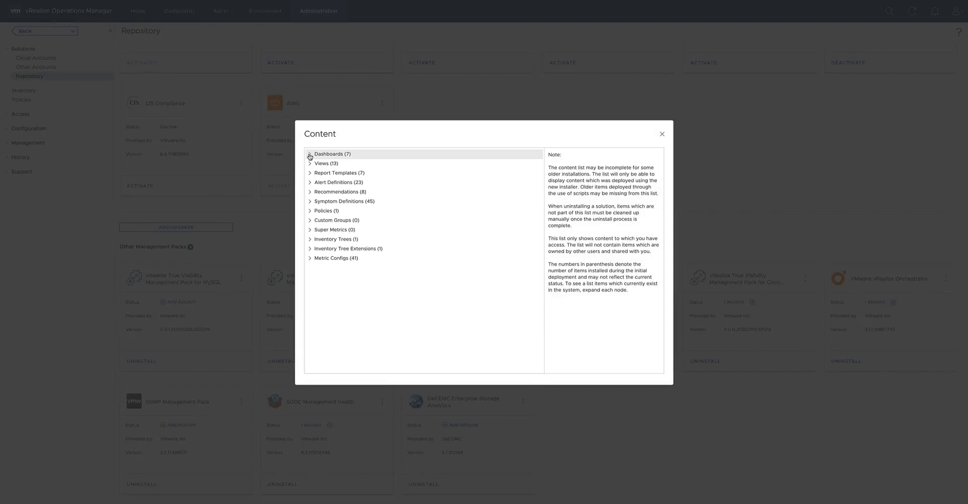
{"action": "left_click", "coordinate": [310, 154]}
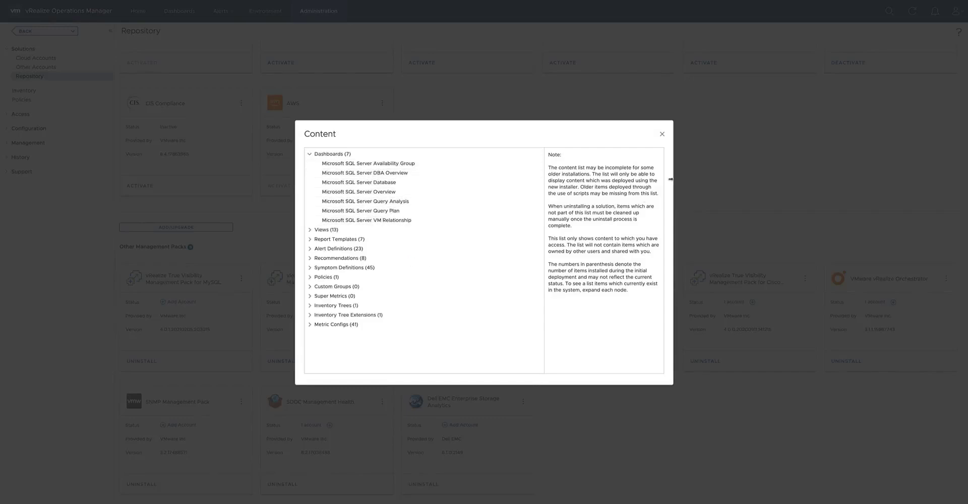
{"action": "left_click", "coordinate": [662, 135]}
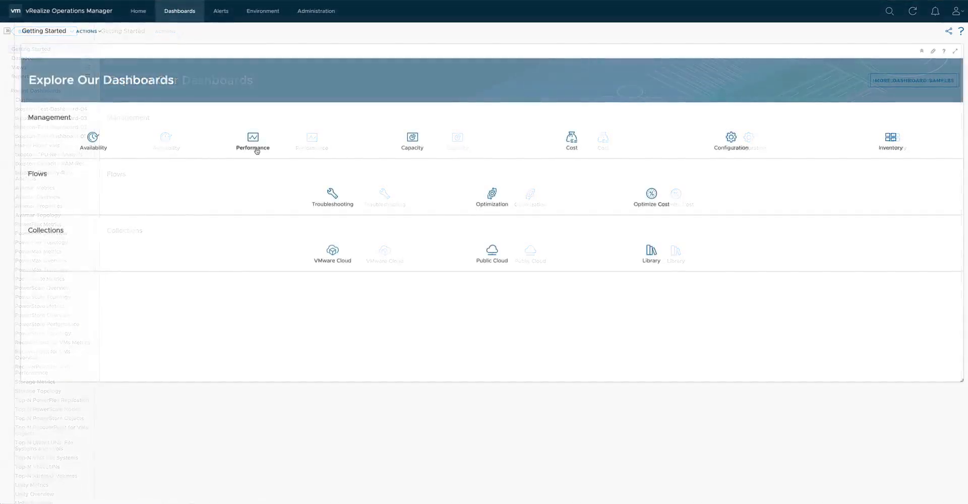
Open the VM performance Utilization dashboard from the Performance group of the Getting Started page.
{"action": "left_click", "coordinate": [257, 144]}
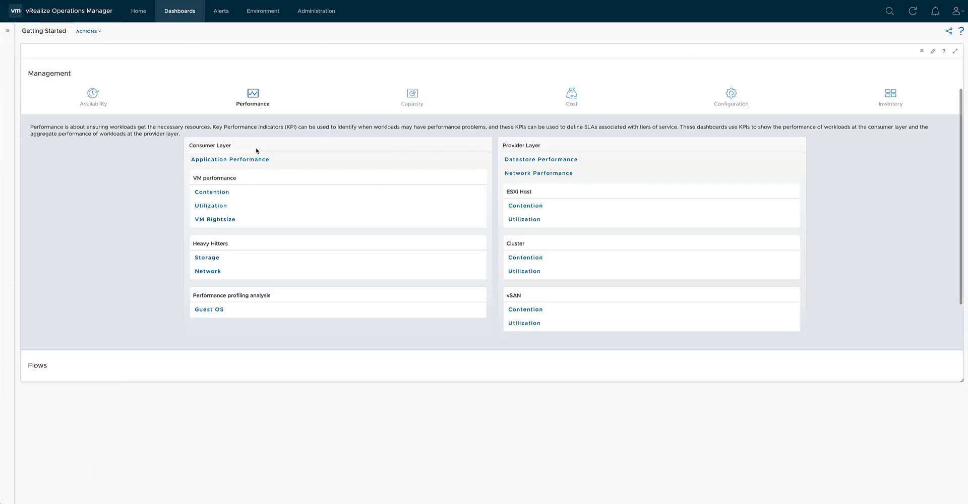
{"action": "left_click", "coordinate": [218, 207]}
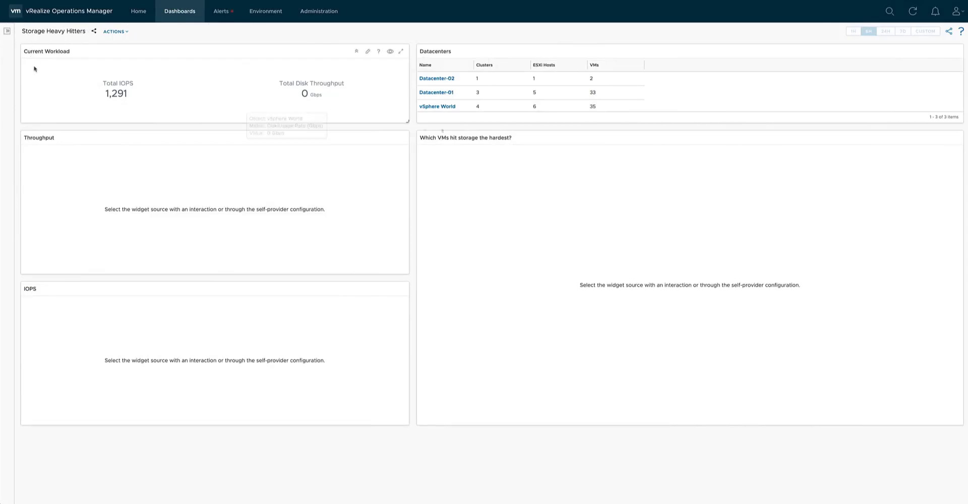
Select Datacenter-01 in the Datacenters list of the Storage Heavy Hitters dashboard to feed the other widgets.
{"action": "left_click", "coordinate": [500, 91]}
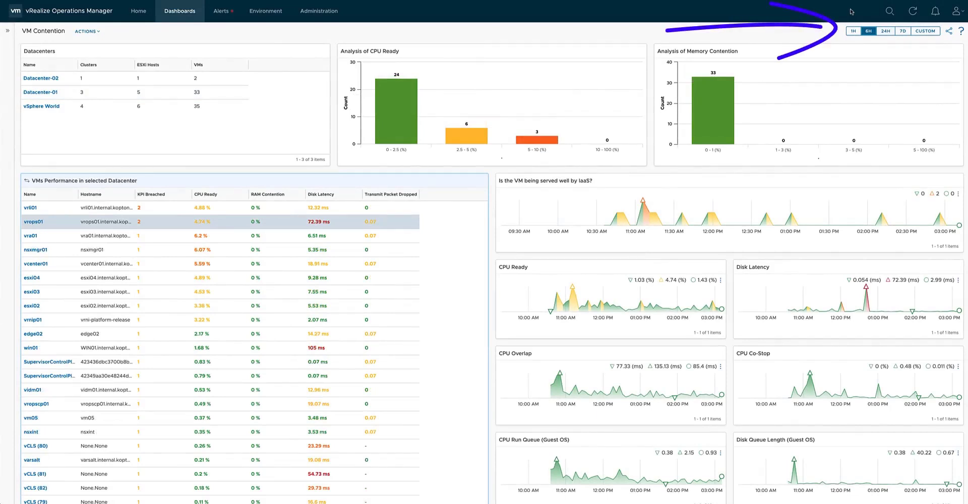
Try the 1-hour and 7-day time ranges on the whole VM Contention dashboard.
{"action": "left_click", "coordinate": [852, 31]}
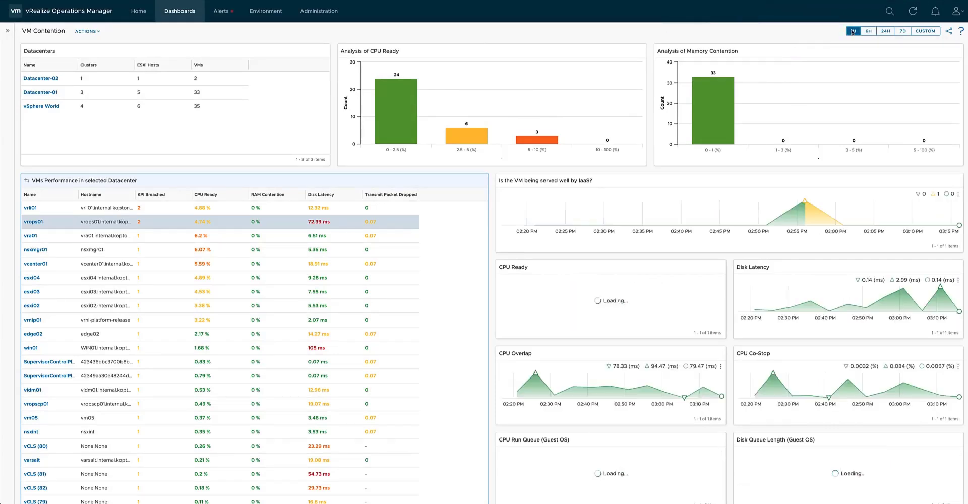
{"action": "left_click", "coordinate": [903, 32]}
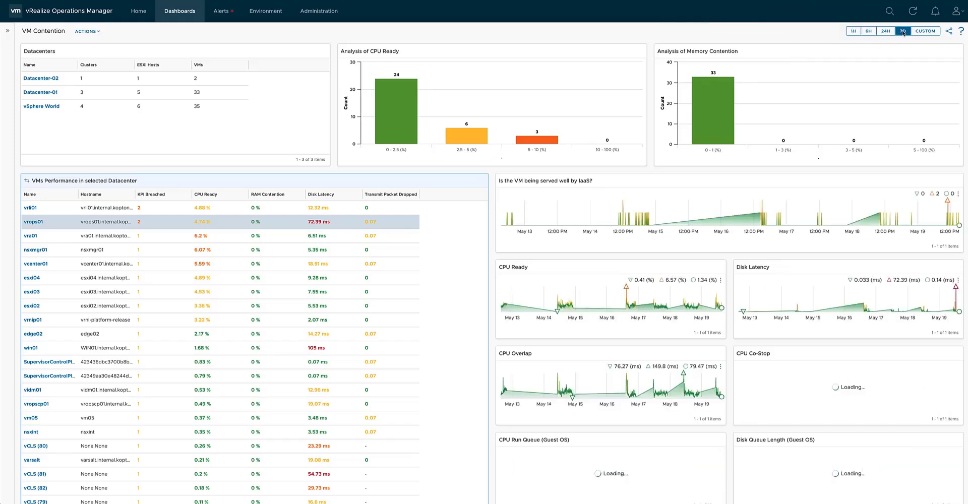
Review the custom time range choices for the VM Contention dashboard and apply Last 6 hours.
{"action": "left_click", "coordinate": [926, 33]}
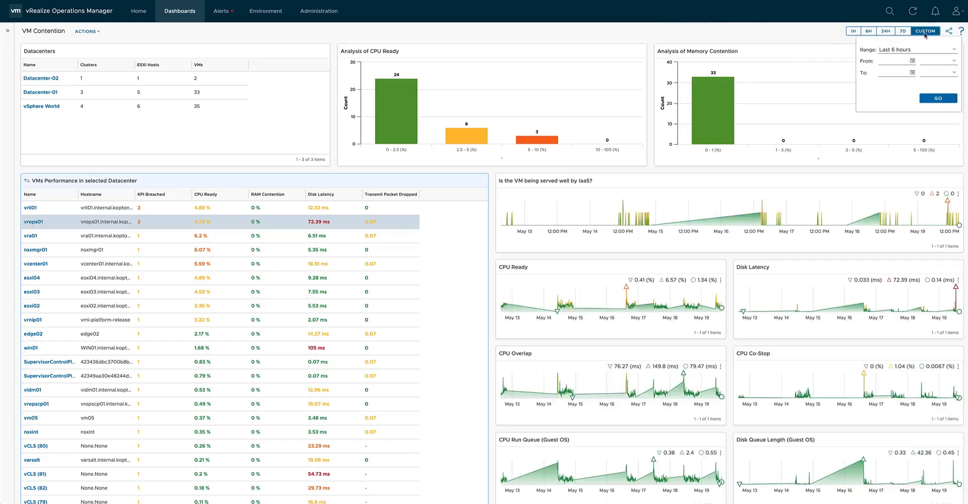
{"action": "left_click", "coordinate": [954, 50]}
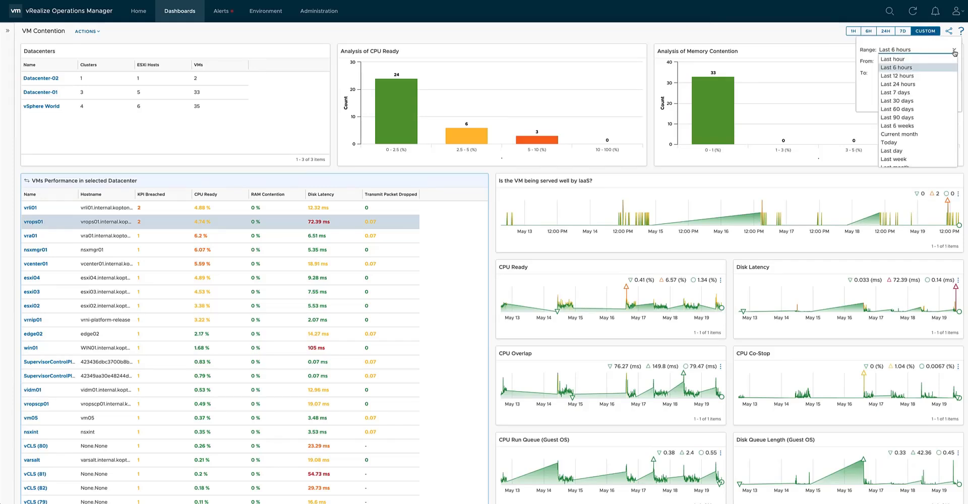
{"action": "left_click", "coordinate": [954, 52]}
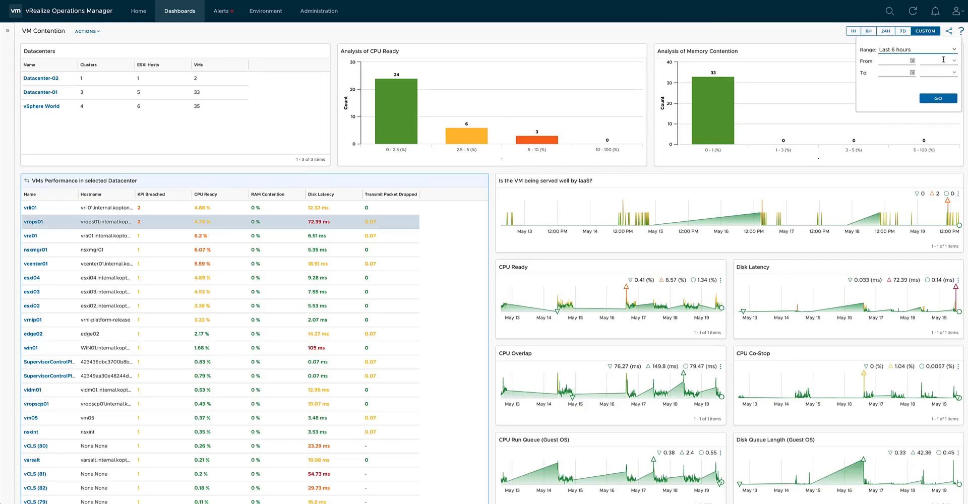
{"action": "left_click", "coordinate": [939, 155]}
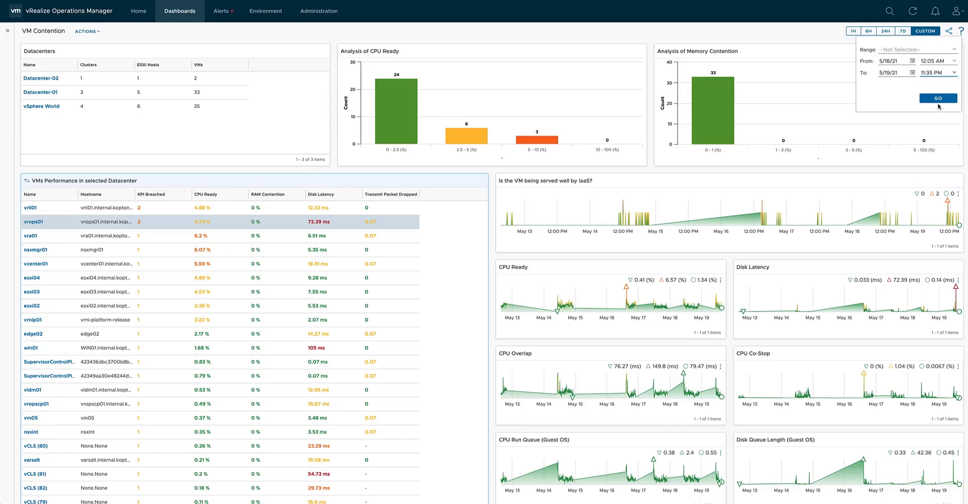
{"action": "left_click", "coordinate": [939, 102]}
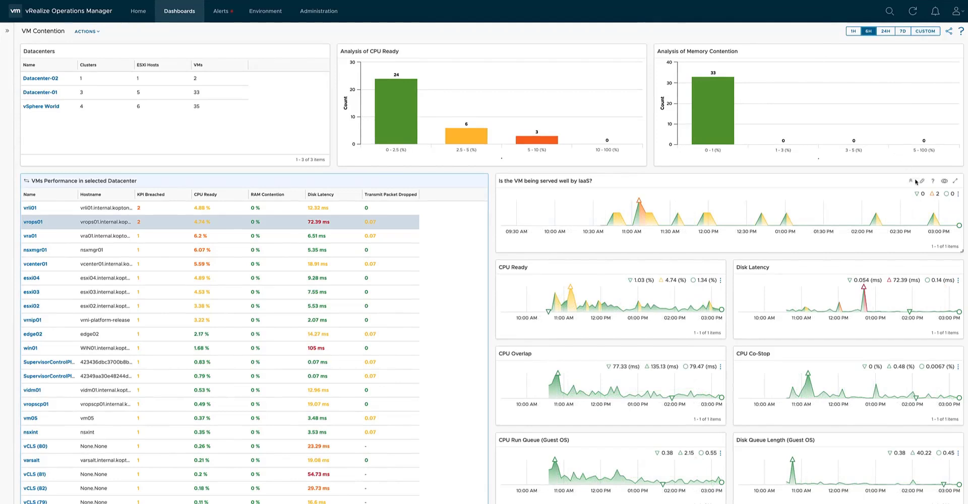
Show the toolbar of the "Is the VM being served well by IaaS?" widget and set its own time range to Last hour.
{"action": "left_click", "coordinate": [944, 182]}
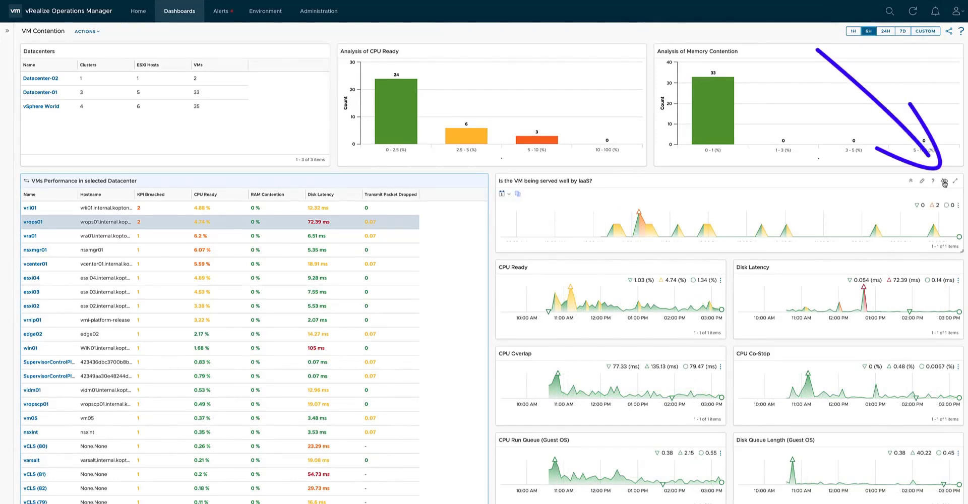
{"action": "left_click", "coordinate": [509, 195]}
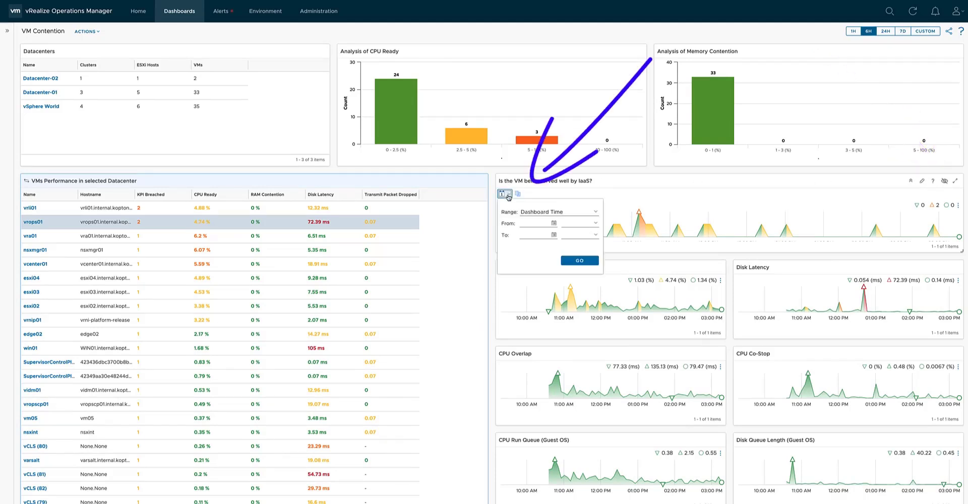
{"action": "left_click", "coordinate": [597, 216]}
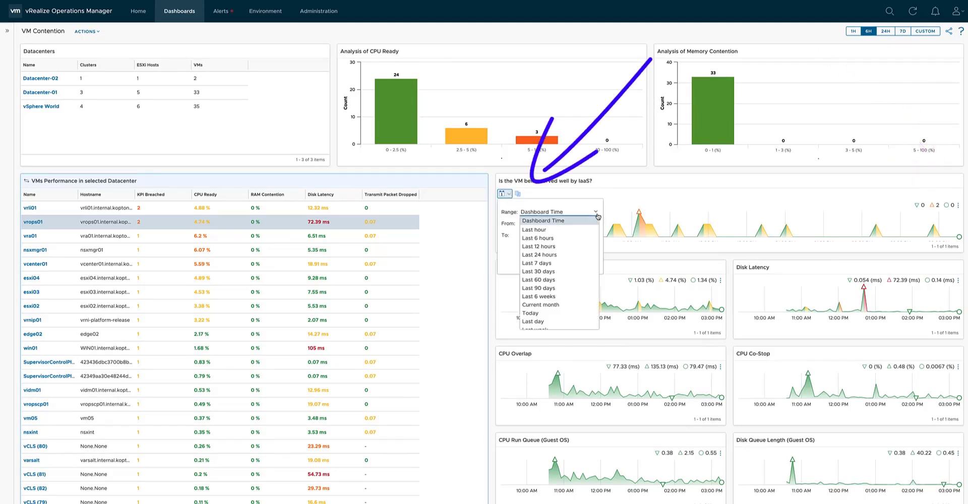
{"action": "left_click", "coordinate": [546, 230]}
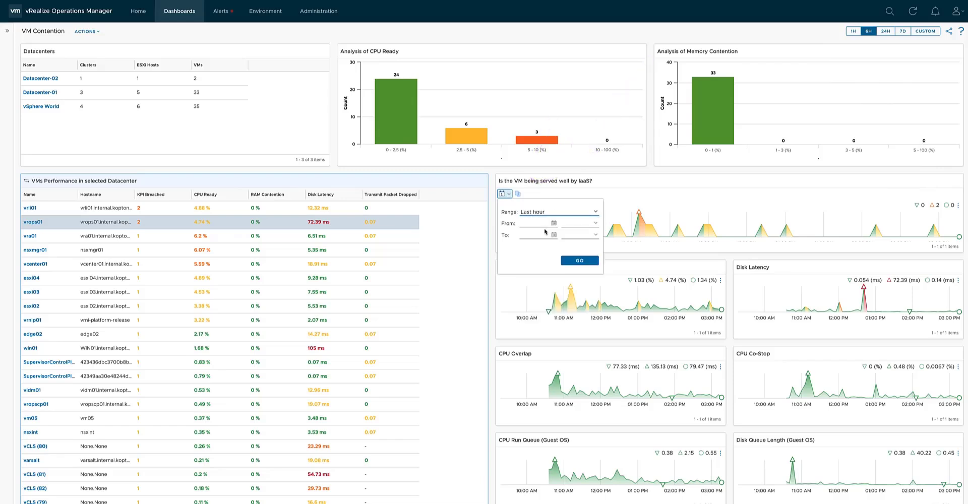
{"action": "left_click", "coordinate": [579, 260]}
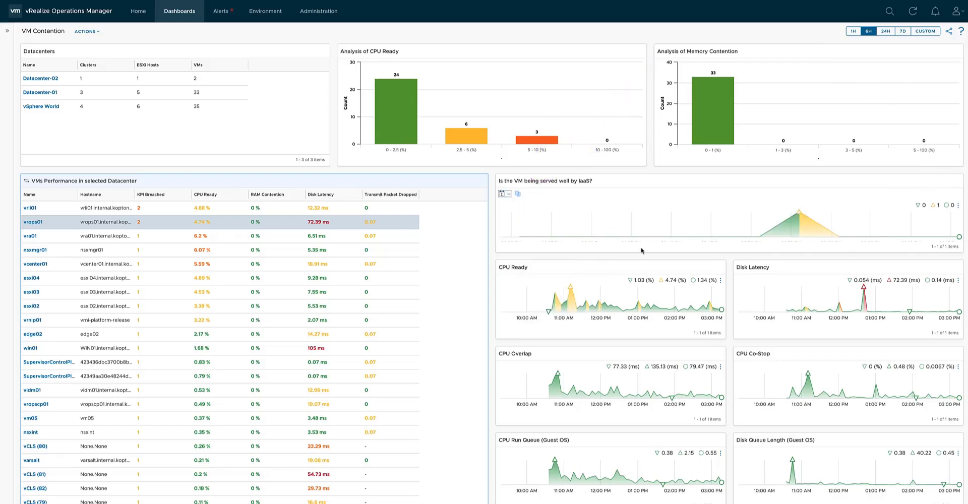
Switch the VM Contention dashboard's time range to 24 hours and on to 7 days.
{"action": "left_click", "coordinate": [883, 32]}
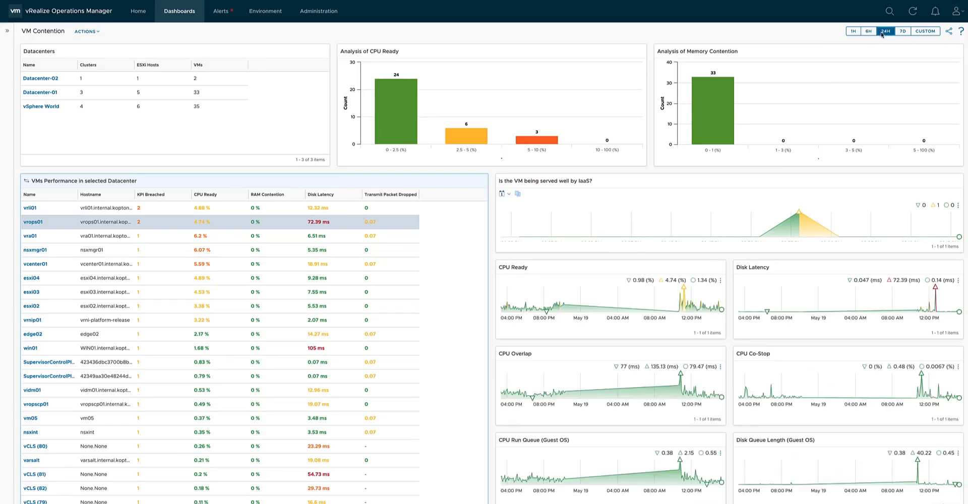
{"action": "left_click", "coordinate": [902, 31]}
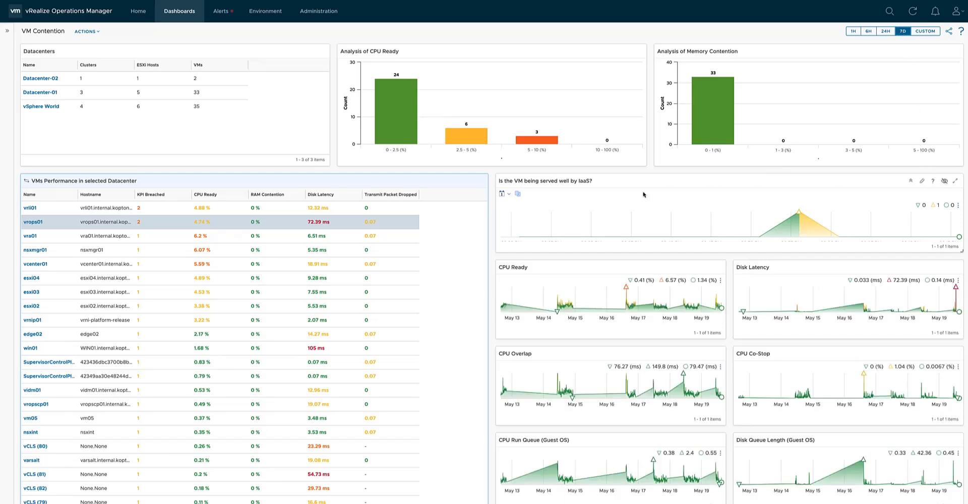
Make the "Is the VM being served well by IaaS?" widget follow the dashboard time, and switch the dashboard to 24 hours and on to 6 hours.
{"action": "left_click", "coordinate": [503, 194]}
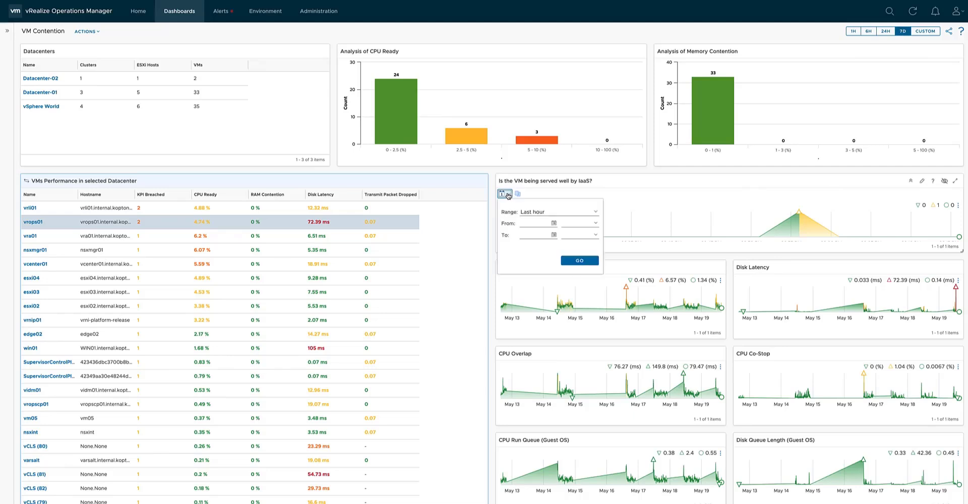
{"action": "left_click", "coordinate": [596, 215]}
{"action": "left_click", "coordinate": [529, 216]}
{"action": "left_click", "coordinate": [574, 261]}
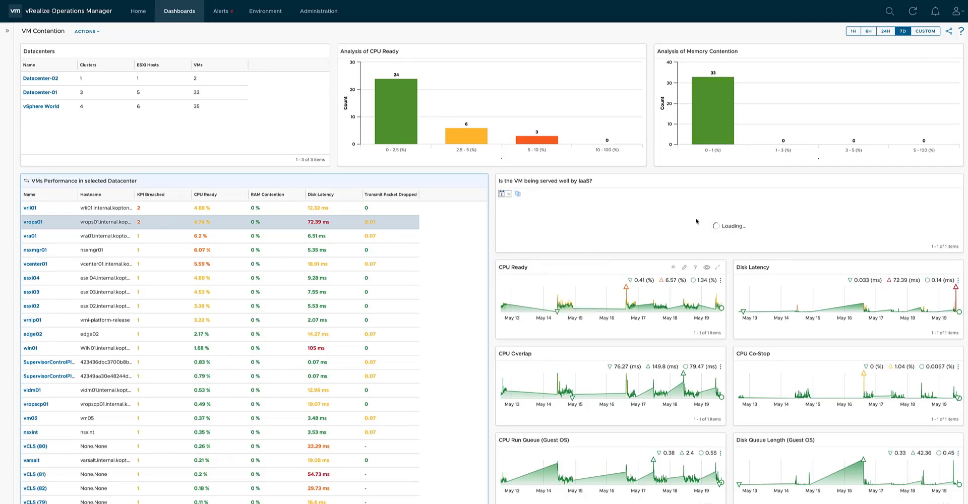
{"action": "left_click", "coordinate": [885, 32]}
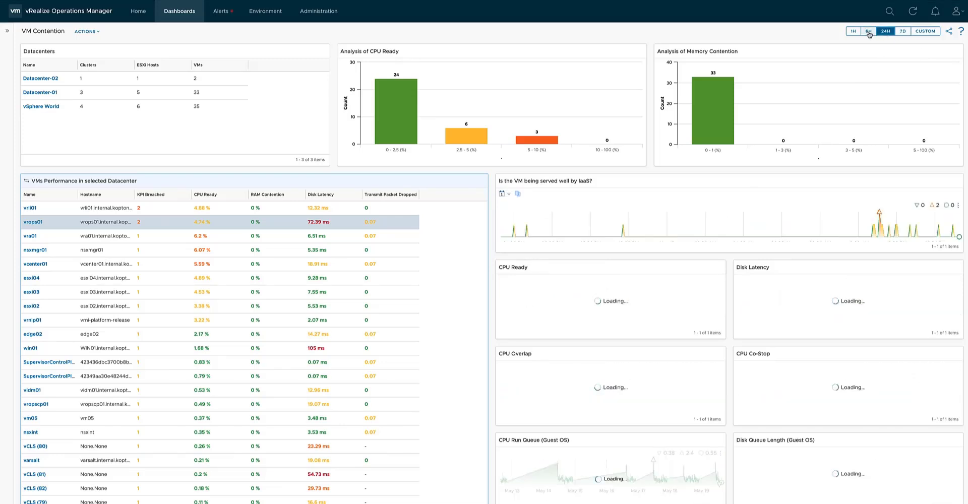
{"action": "left_click", "coordinate": [868, 31]}
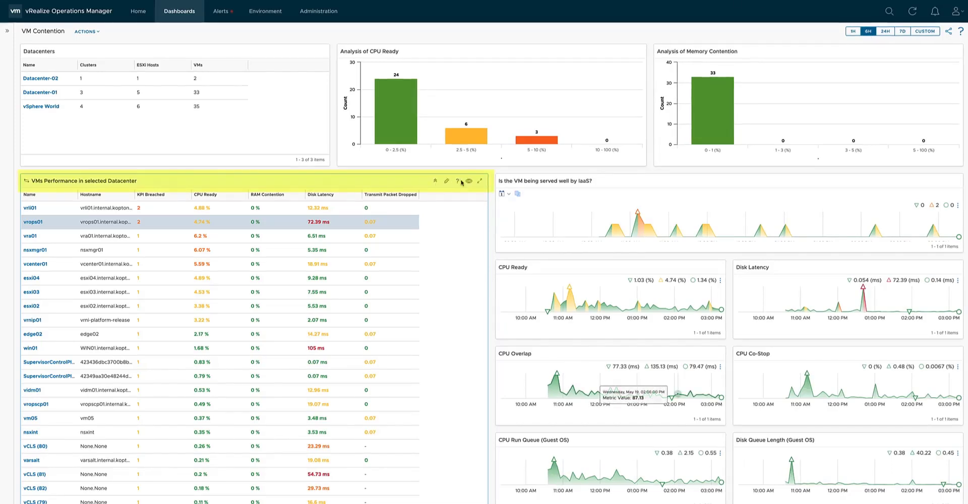
Show the toolbar of the "VMs Performance in selected Datacenter" widget and review the external links and VM actions offered for vrops01.
{"action": "left_click", "coordinate": [468, 182]}
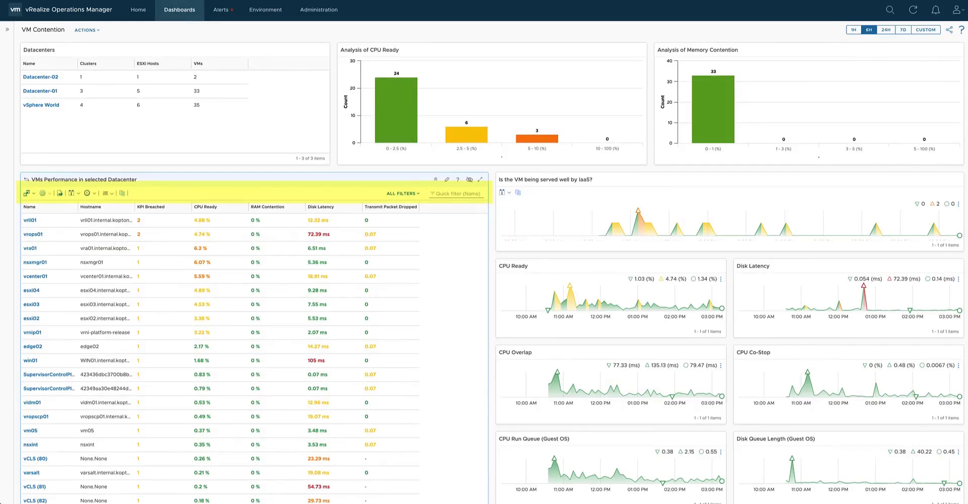
{"action": "left_click", "coordinate": [101, 234]}
{"action": "left_click", "coordinate": [32, 193]}
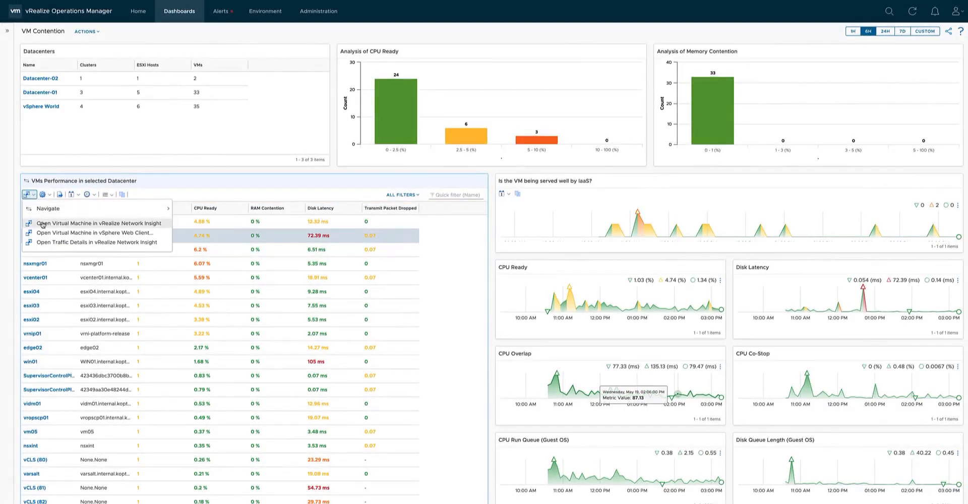
{"action": "mouse_move", "coordinate": [76, 215]}
{"action": "left_click", "coordinate": [48, 198]}
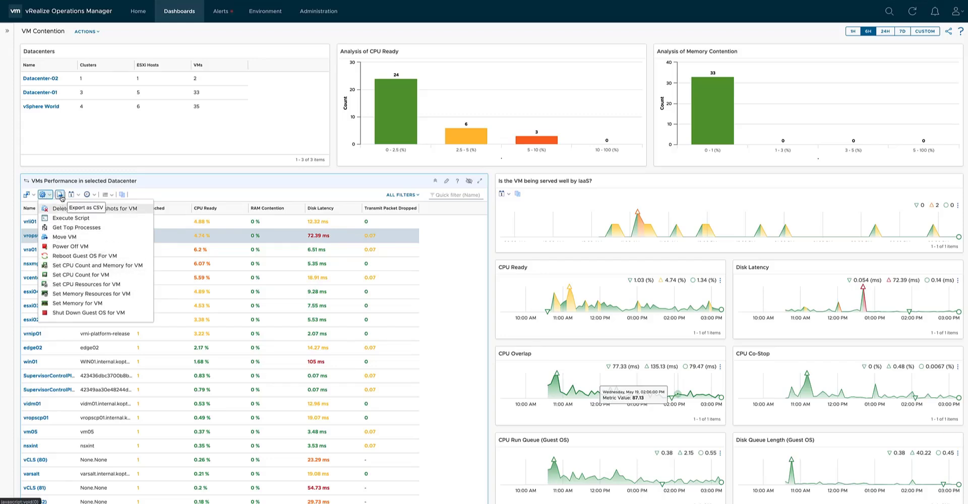
Review the date range, roll up interval and items per page settings of the "VMs Performance in selected Datacenter" widget.
{"action": "left_click", "coordinate": [77, 196]}
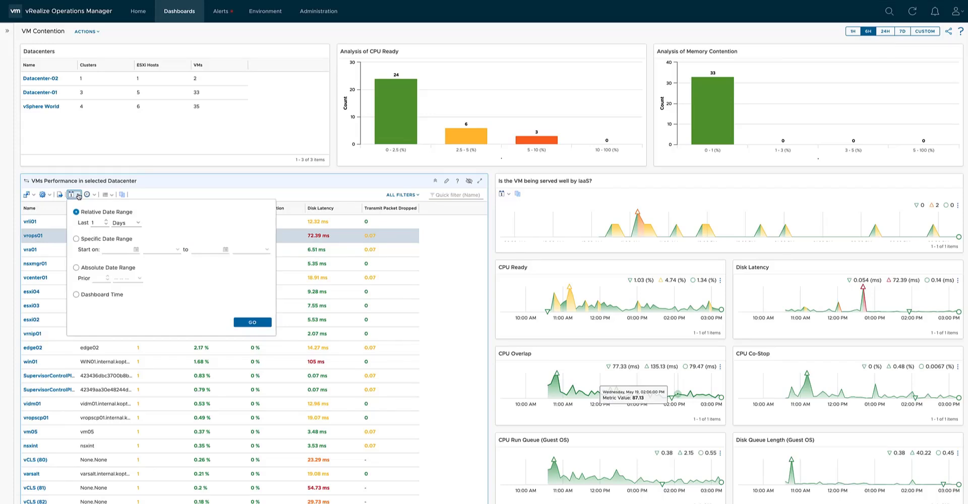
{"action": "left_click", "coordinate": [90, 194]}
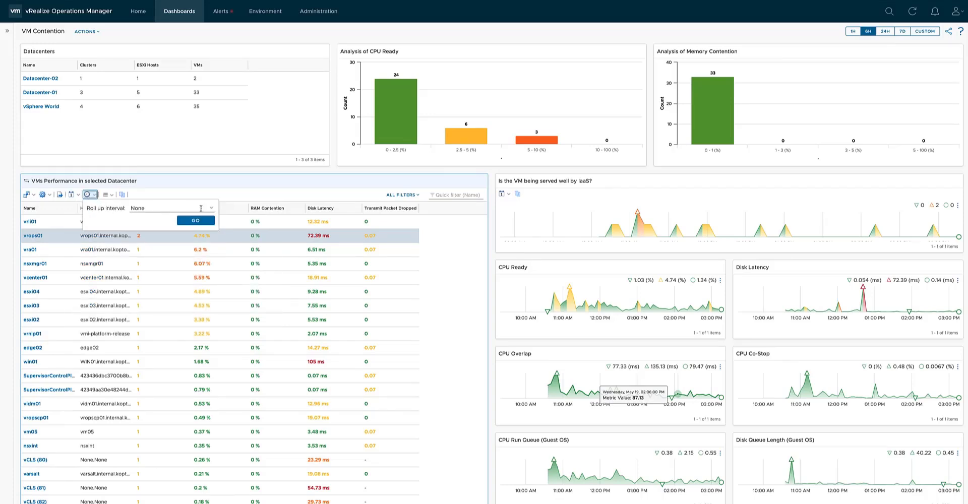
{"action": "left_click", "coordinate": [212, 208]}
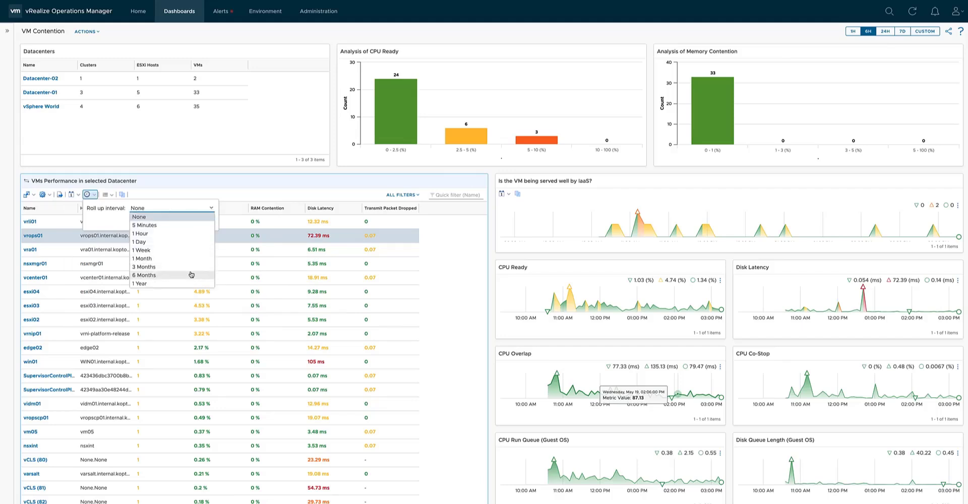
{"action": "left_click", "coordinate": [163, 198]}
{"action": "left_click", "coordinate": [107, 194]}
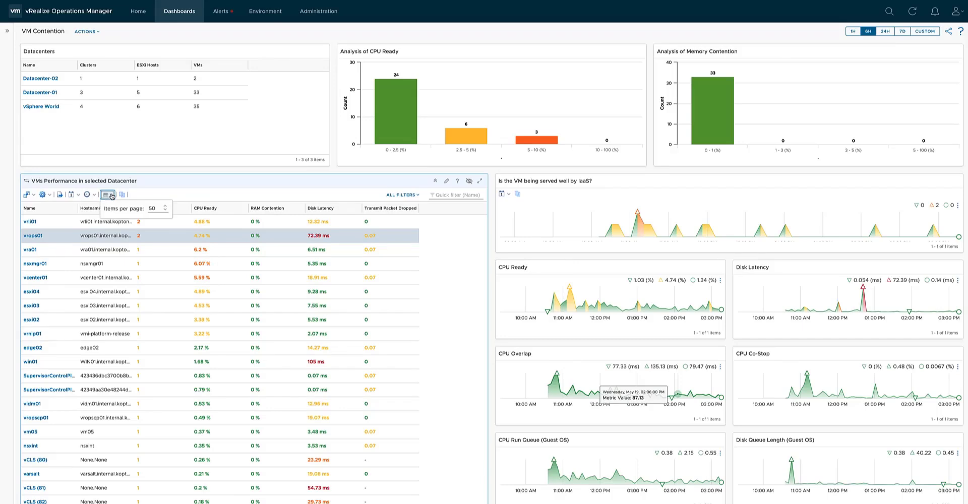
{"action": "left_click", "coordinate": [154, 208]}
{"action": "left_click", "coordinate": [147, 197]}
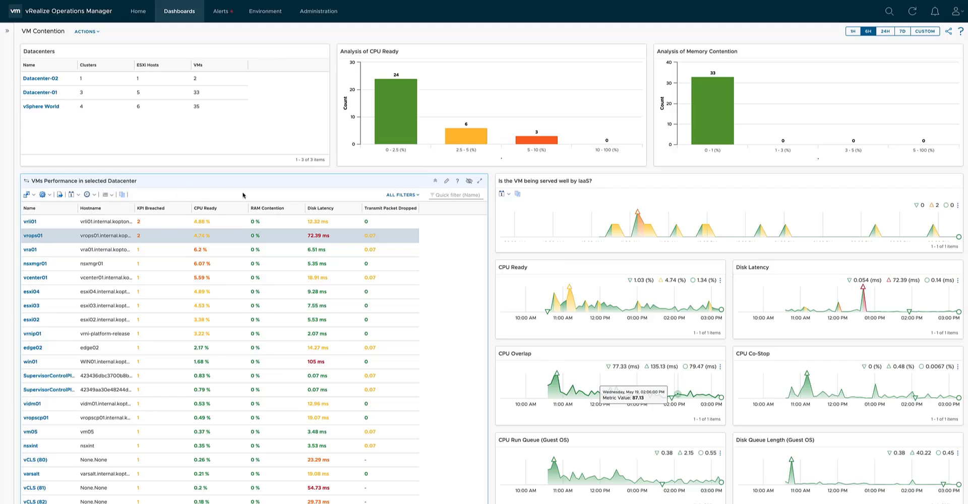
Filter the VMs Performance list by the name vrops01 and remove the filter again.
{"action": "left_click", "coordinate": [417, 198]}
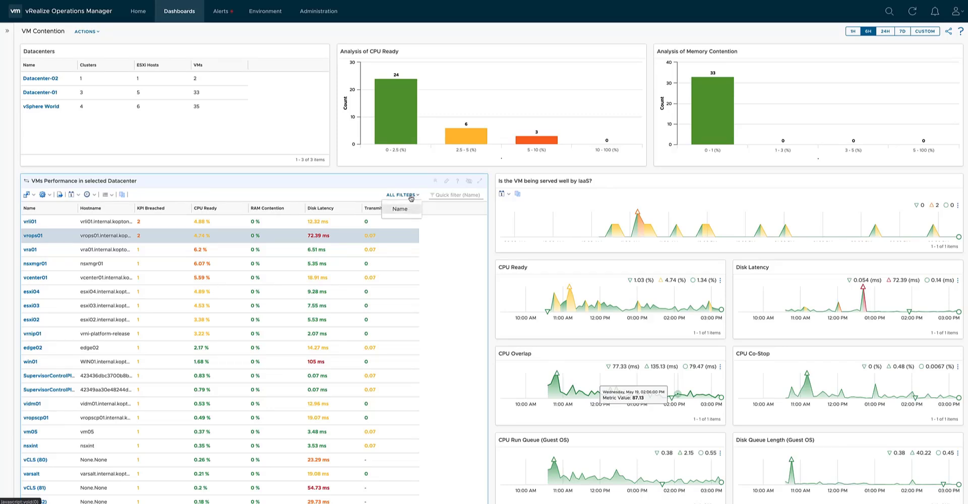
{"action": "left_click", "coordinate": [434, 195]}
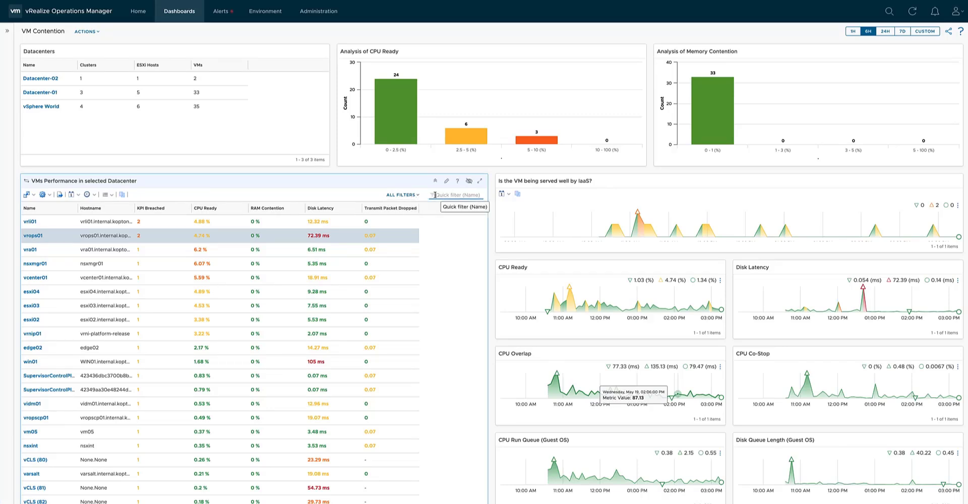
{"action": "type", "text": "vrops01"}
{"action": "key", "text": "Return"}
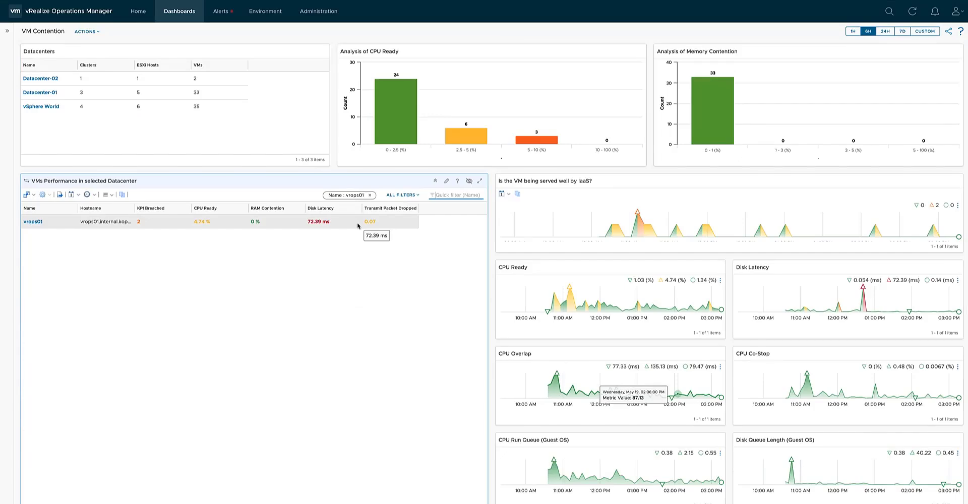
{"action": "left_click", "coordinate": [370, 196]}
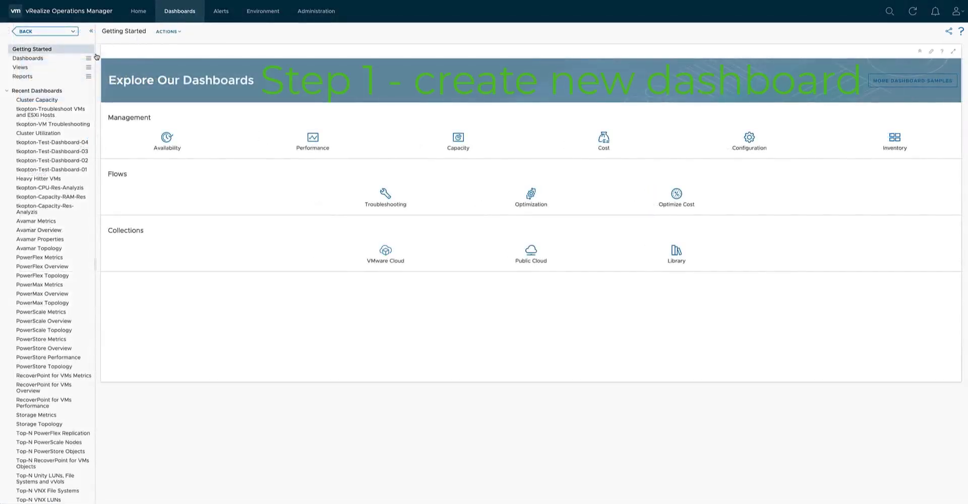
Create a new dashboard and place an Object List widget and a Scoreboard widget side by side on its canvas.
{"action": "left_click", "coordinate": [89, 58]}
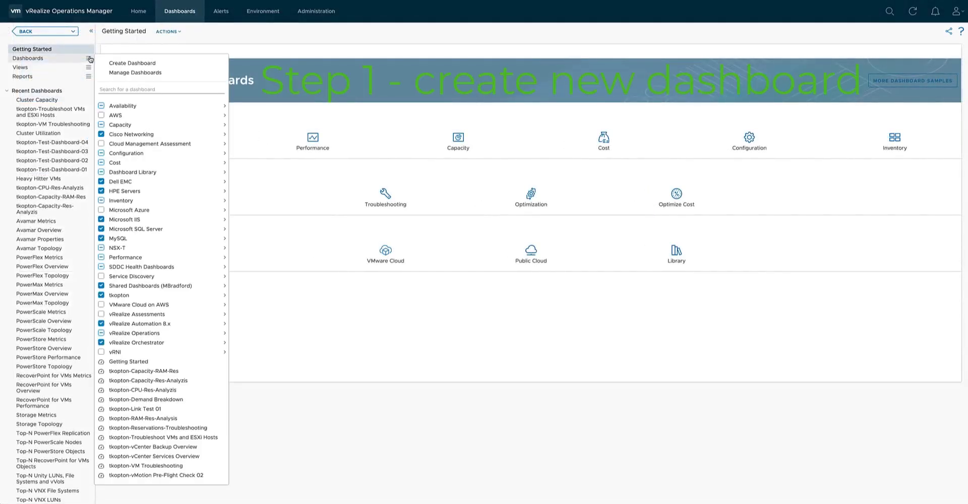
{"action": "left_click", "coordinate": [122, 63]}
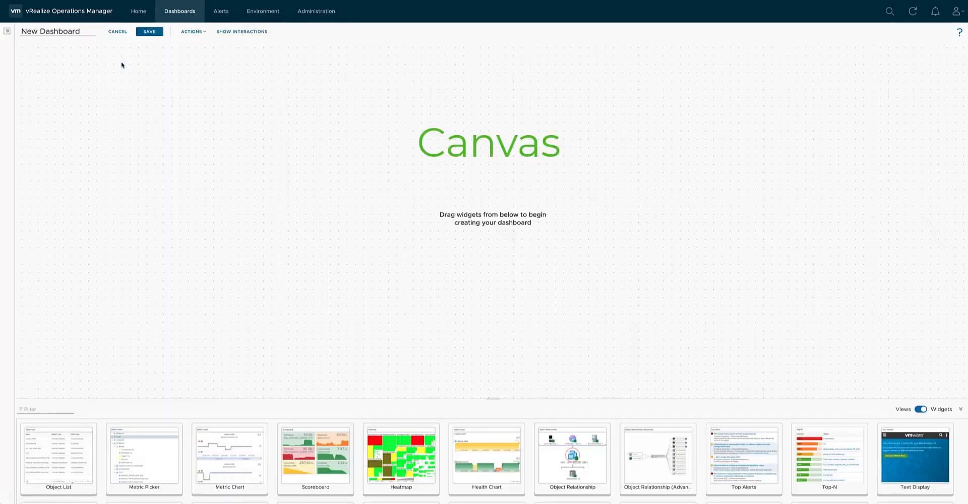
{"action": "left_click_drag", "start_coordinate": [58, 456], "coordinate": [79, 209]}
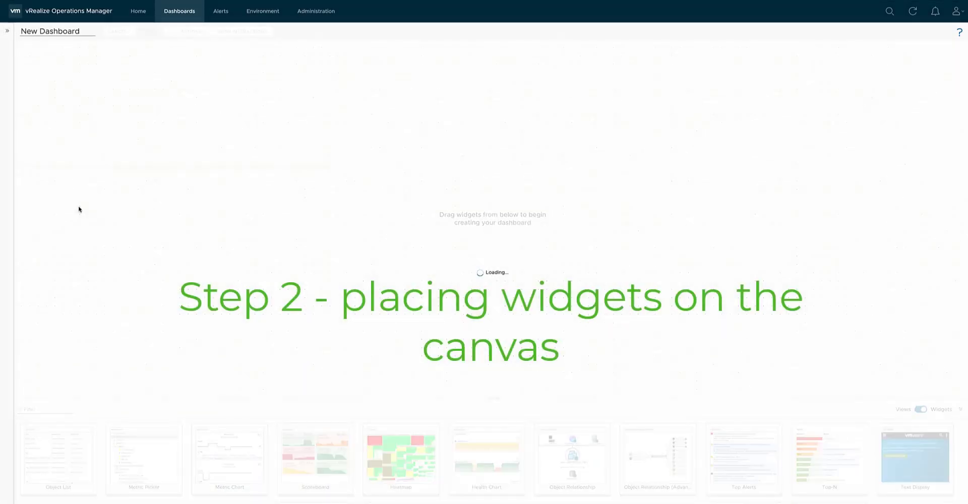
{"action": "left_click_drag", "start_coordinate": [317, 445], "coordinate": [396, 184]}
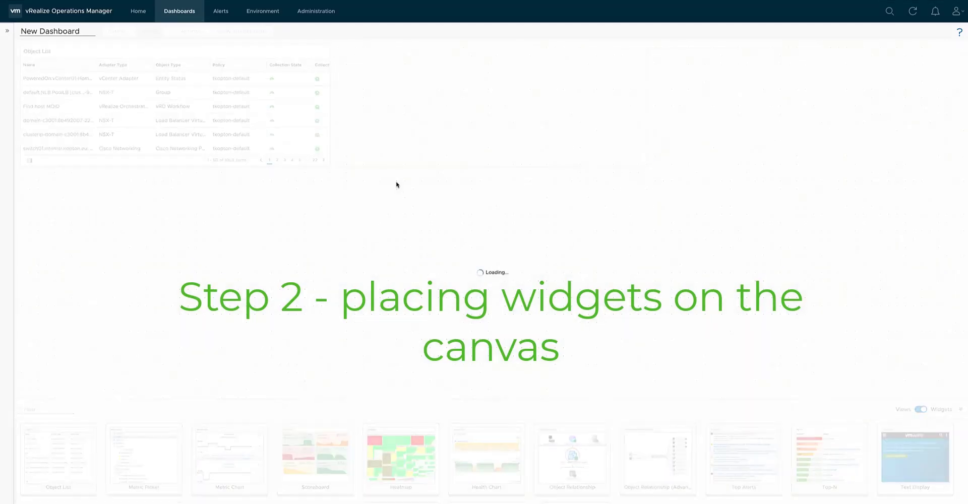
Review the Object List widget's Input Transformation and Output Filter settings and save its configuration.
{"action": "left_click", "coordinate": [289, 54]}
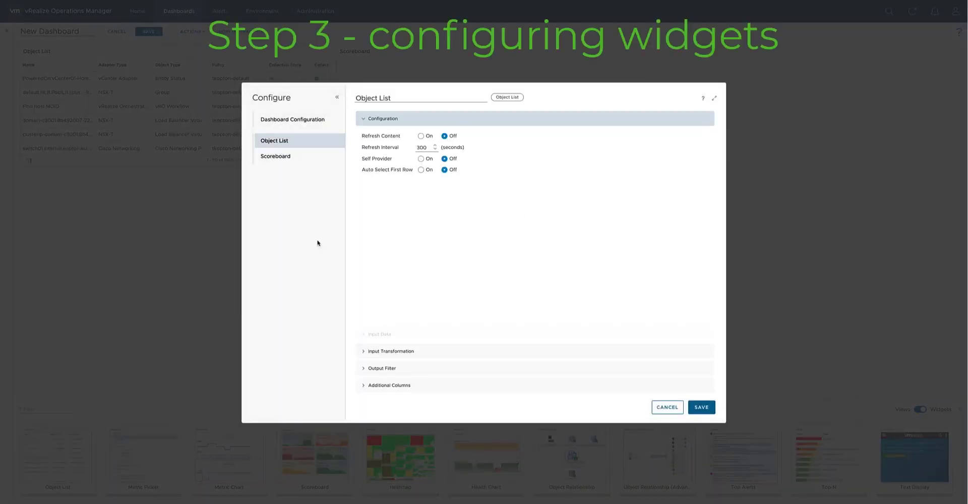
{"action": "left_click", "coordinate": [392, 352]}
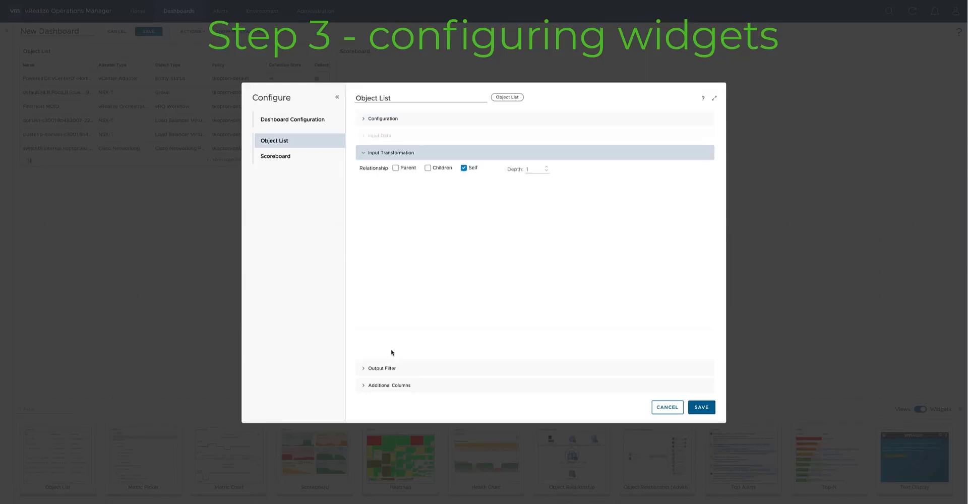
{"action": "left_click", "coordinate": [391, 368]}
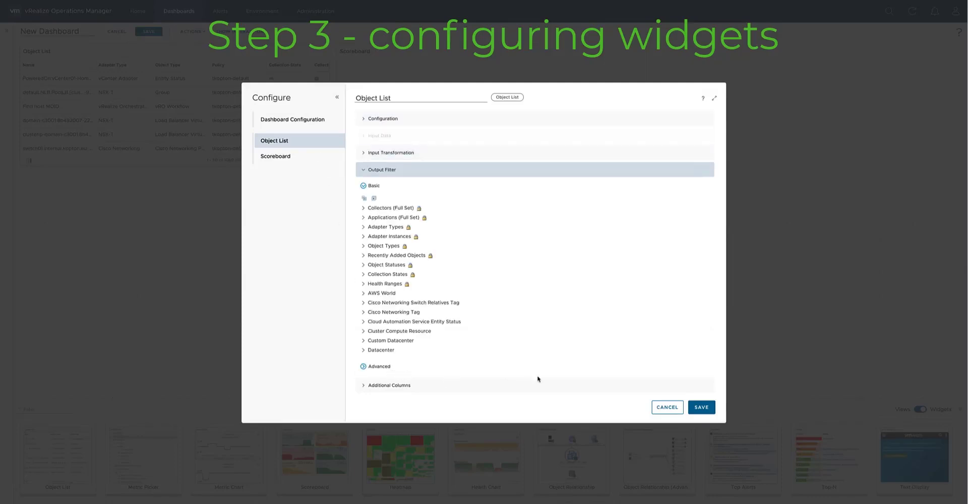
{"action": "left_click", "coordinate": [702, 407]}
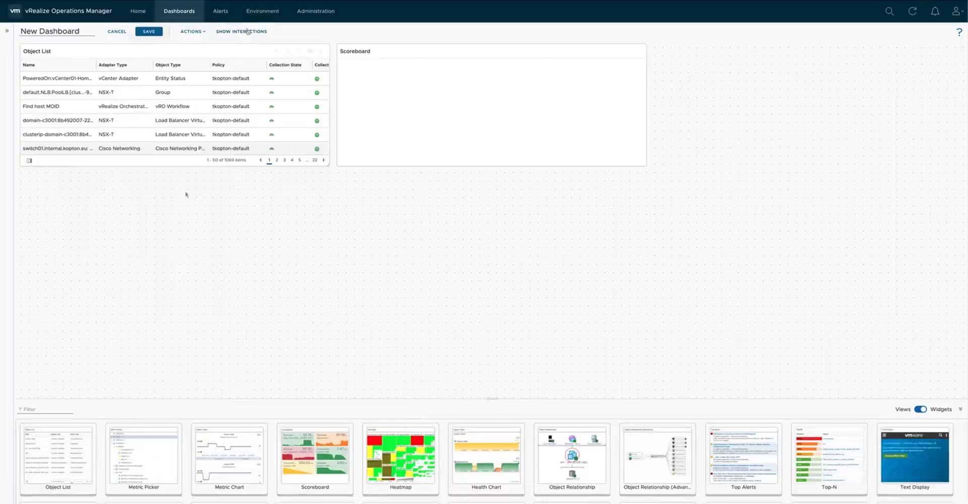
Link the Object List's output to the Scoreboard's object input and test the interaction with the first listed object.
{"action": "left_click", "coordinate": [245, 32]}
{"action": "left_click_drag", "start_coordinate": [204, 90], "coordinate": [395, 74]}
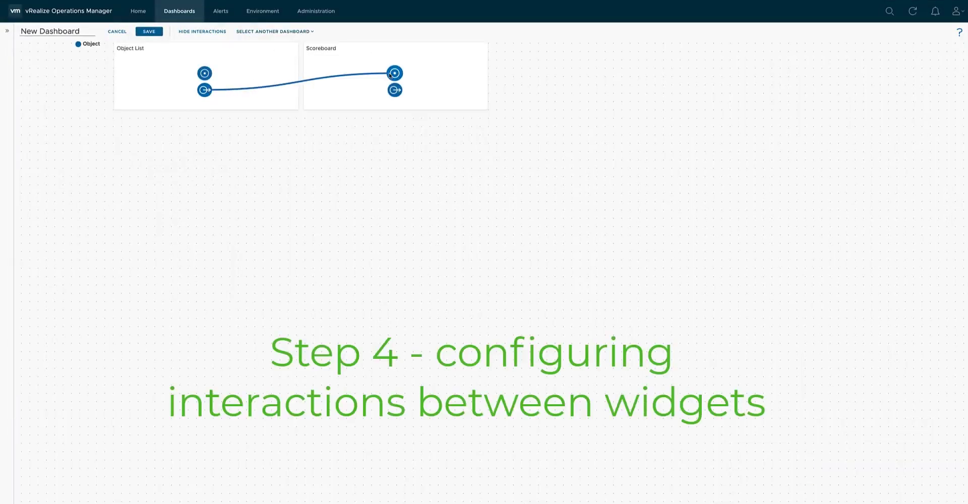
{"action": "left_click", "coordinate": [217, 31]}
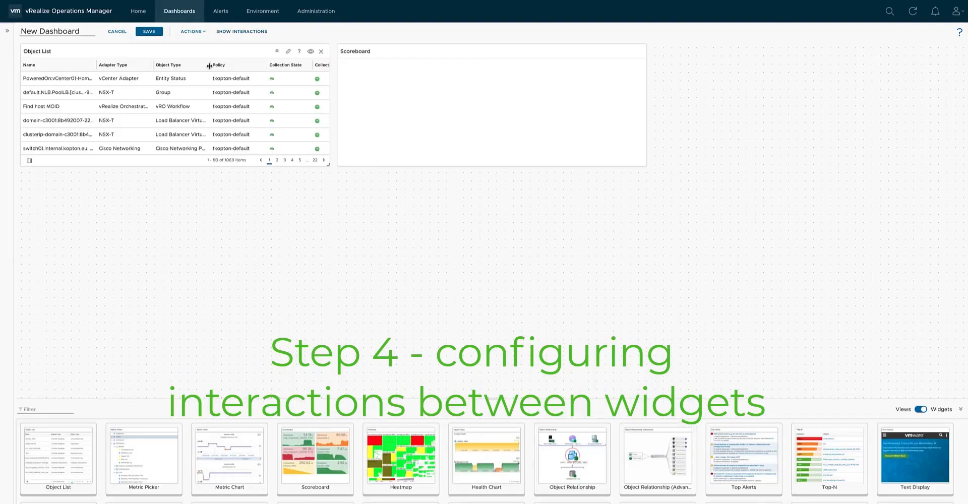
{"action": "left_click", "coordinate": [204, 81]}
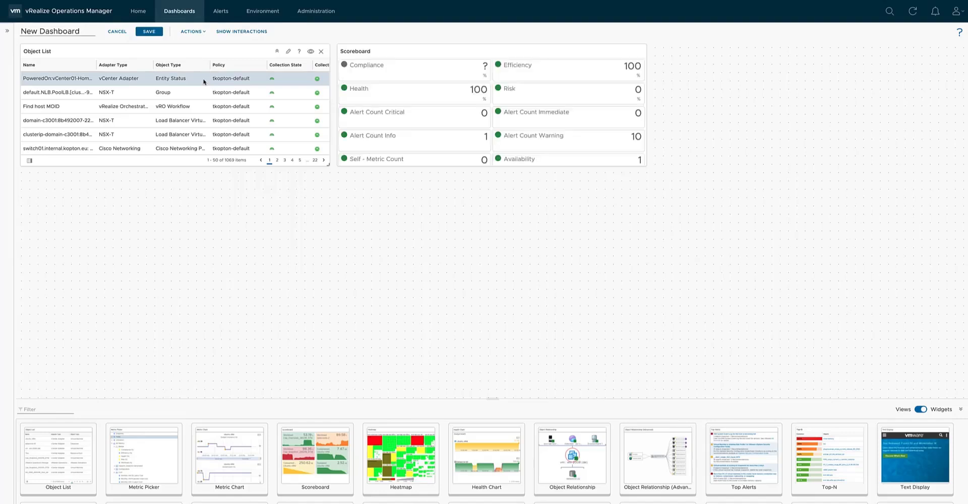
Name the new dashboard "tkopton-Dashboard 01" and save it.
{"action": "left_click_drag", "start_coordinate": [20, 32], "coordinate": [80, 30]}
{"action": "type", "text": "tk"}
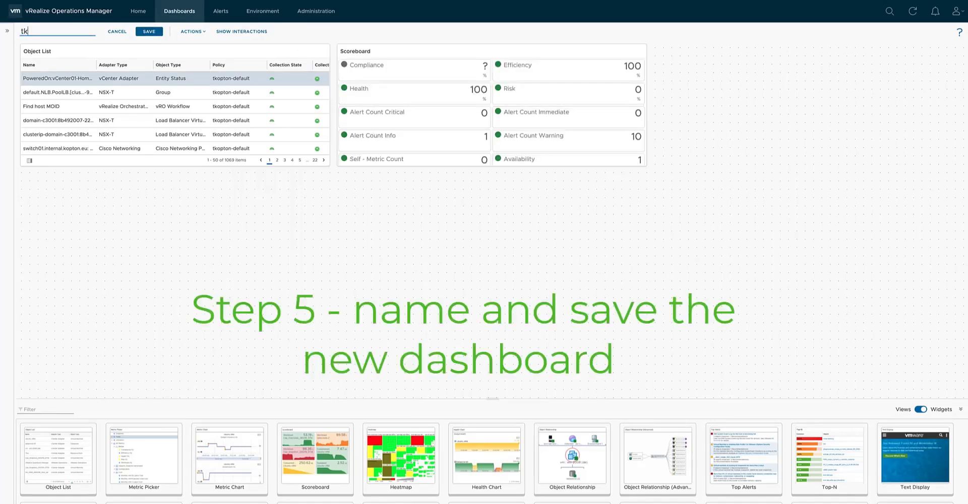
{"action": "type", "text": "opton-Dashboard 01"}
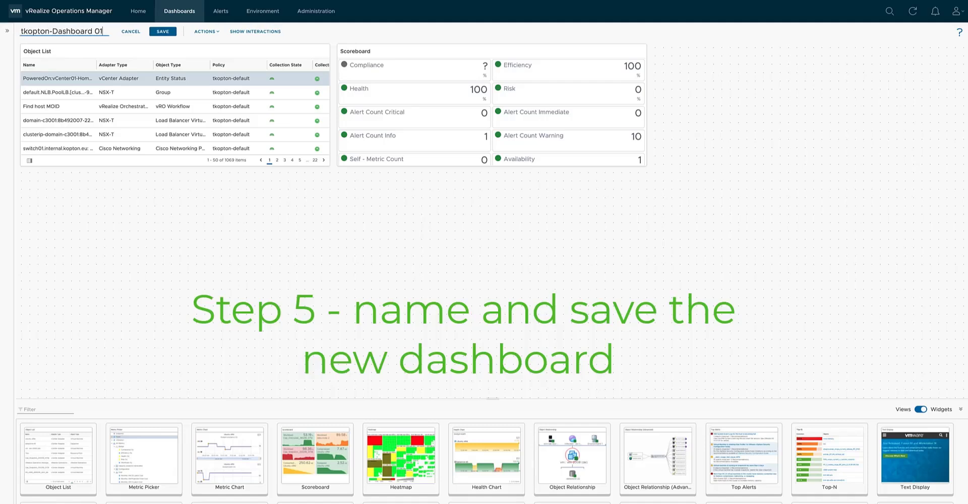
{"action": "left_click", "coordinate": [159, 32]}
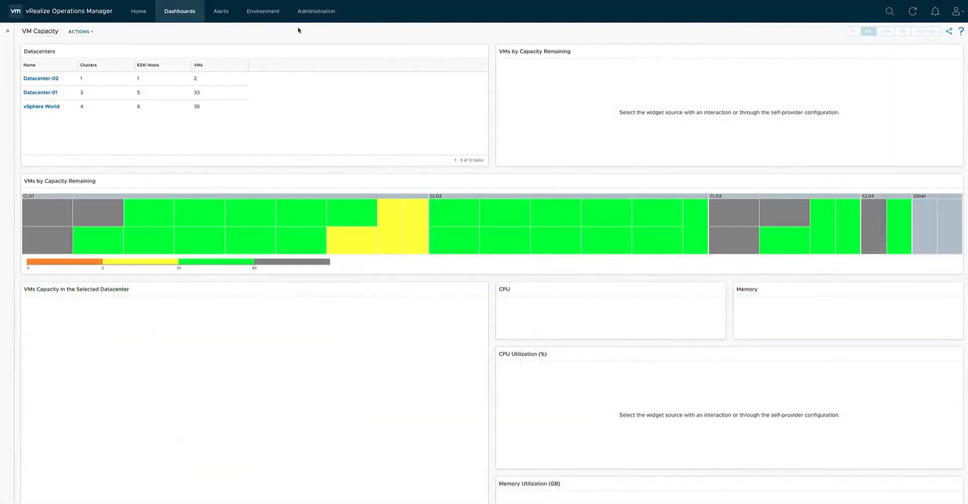
Compare the VM Capacity dashboard for Datacenter-01, Datacenter-02 and vSphere World by selecting each in the Datacenters list.
{"action": "left_click", "coordinate": [65, 92]}
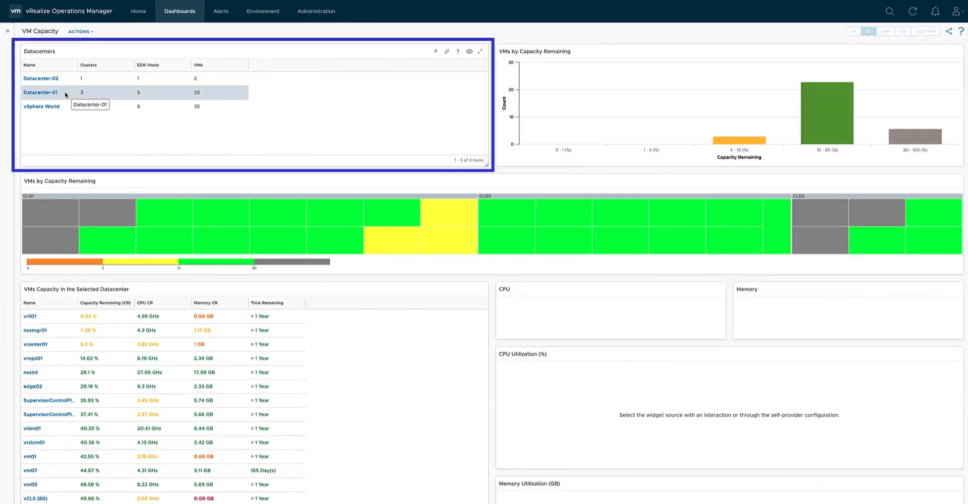
{"action": "left_click", "coordinate": [64, 80]}
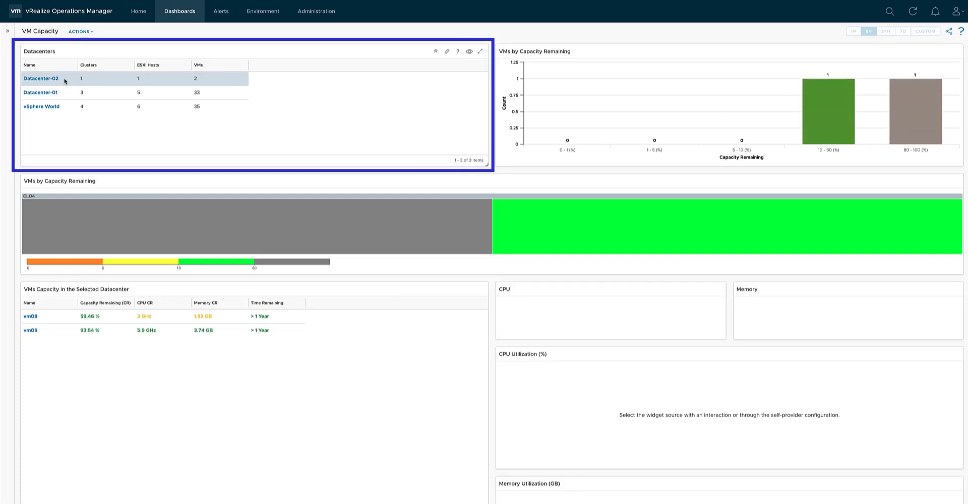
{"action": "left_click", "coordinate": [66, 107]}
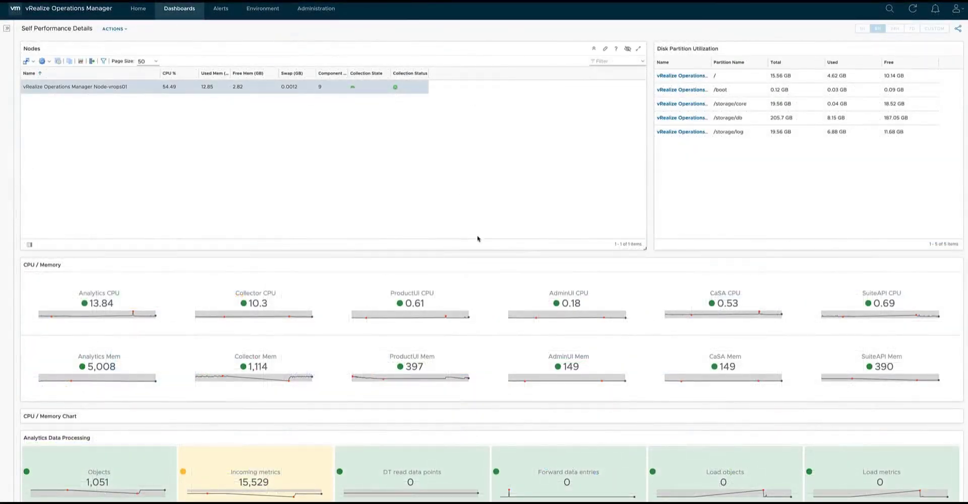
Look through the Analytics Data Processing and FSDB Data Processing scoreboards on the Self Performance Details dashboard.
{"action": "scroll", "coordinate": [491, 287], "scroll_direction": "down", "scroll_amount": 9}
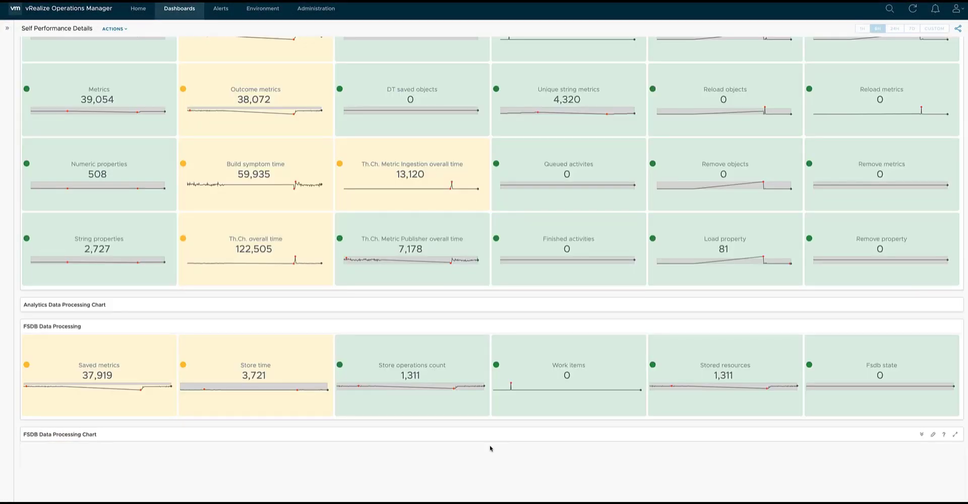
{"action": "scroll", "coordinate": [491, 448], "scroll_direction": "up", "scroll_amount": 2}
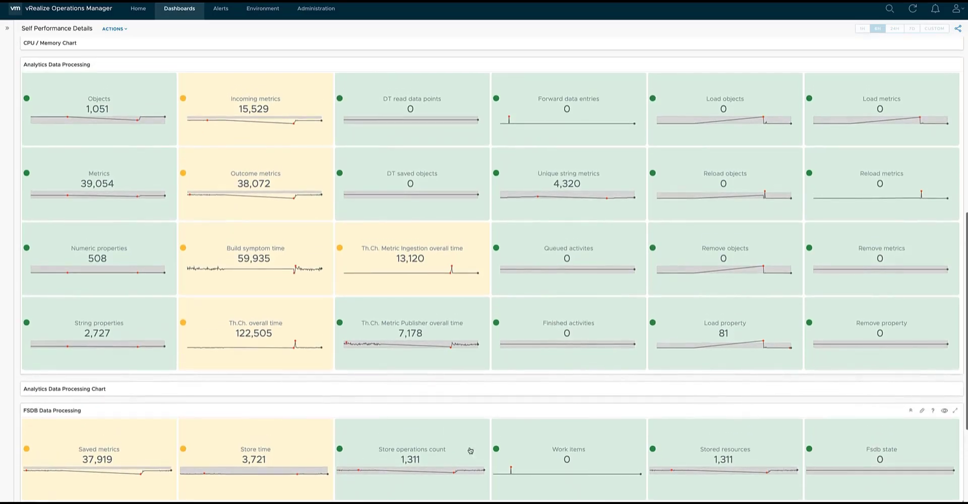
Compare the contention charts of the CL01 host and the CL03 host on the ESXi Contention dashboard.
{"action": "scroll", "coordinate": [625, 237], "scroll_direction": "up", "scroll_amount": 1}
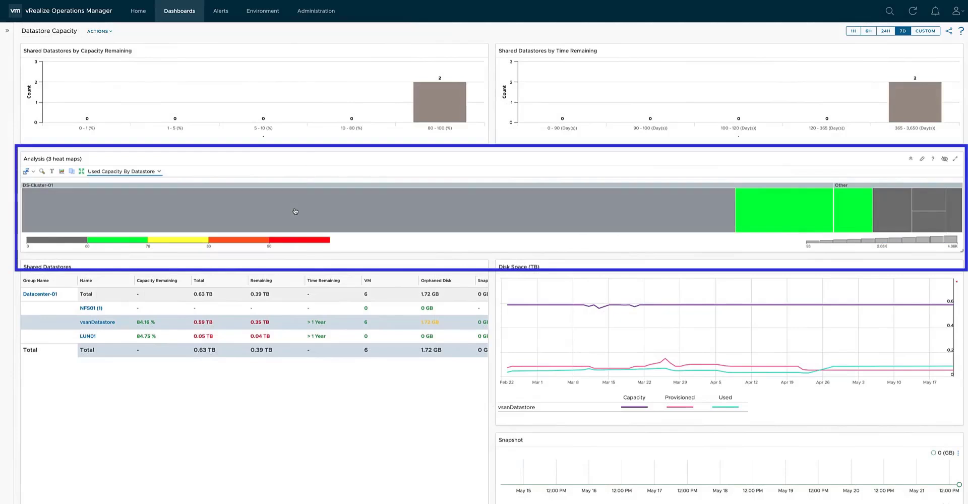
{"action": "mouse_move", "coordinate": [295, 212]}
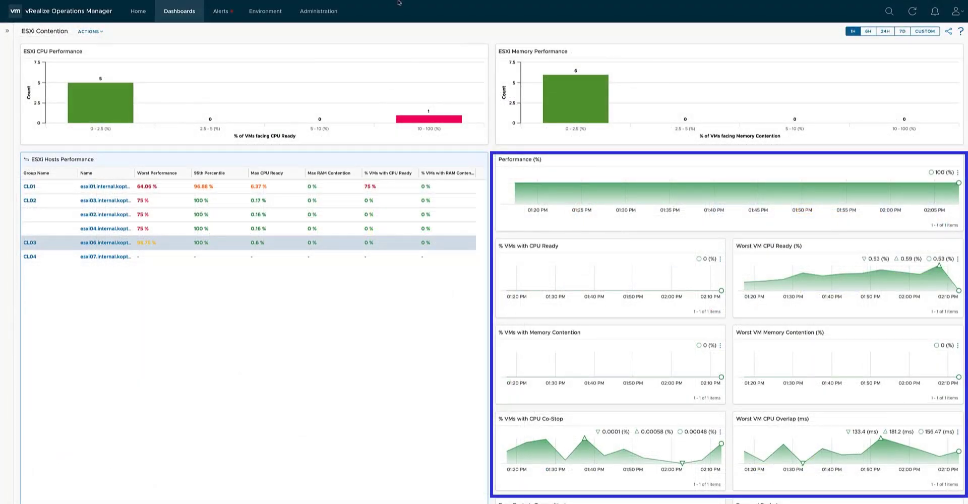
{"action": "left_click", "coordinate": [238, 187]}
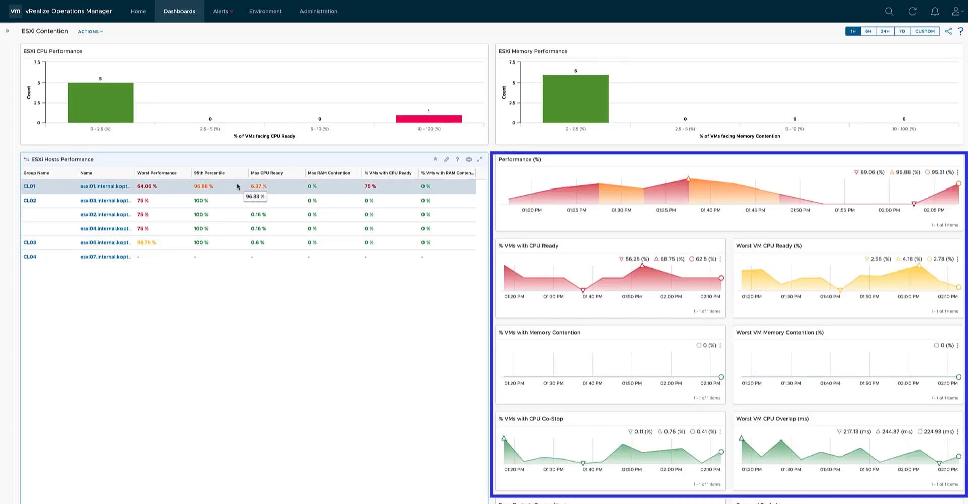
{"action": "left_click", "coordinate": [238, 242]}
{"action": "scroll", "coordinate": [238, 242], "scroll_direction": "down", "scroll_amount": 1}
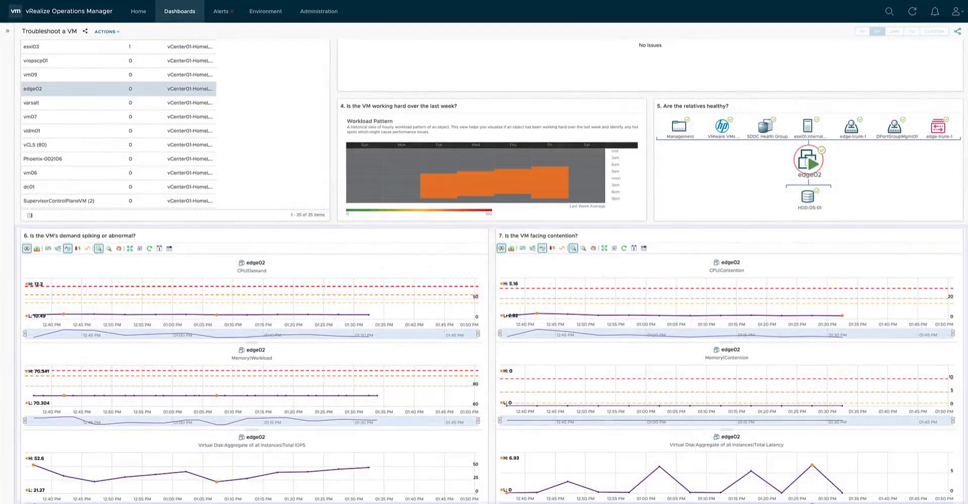
Examine vropscp01's demand, contention, cluster and datastore widgets on the Troubleshoot a VM dashboard.
{"action": "left_click", "coordinate": [135, 60]}
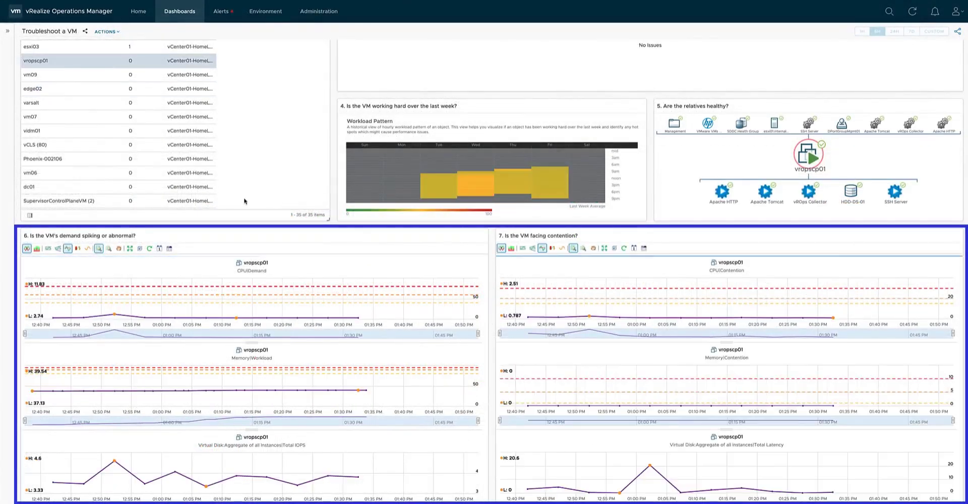
{"action": "scroll", "coordinate": [431, 411], "scroll_direction": "down", "scroll_amount": 5}
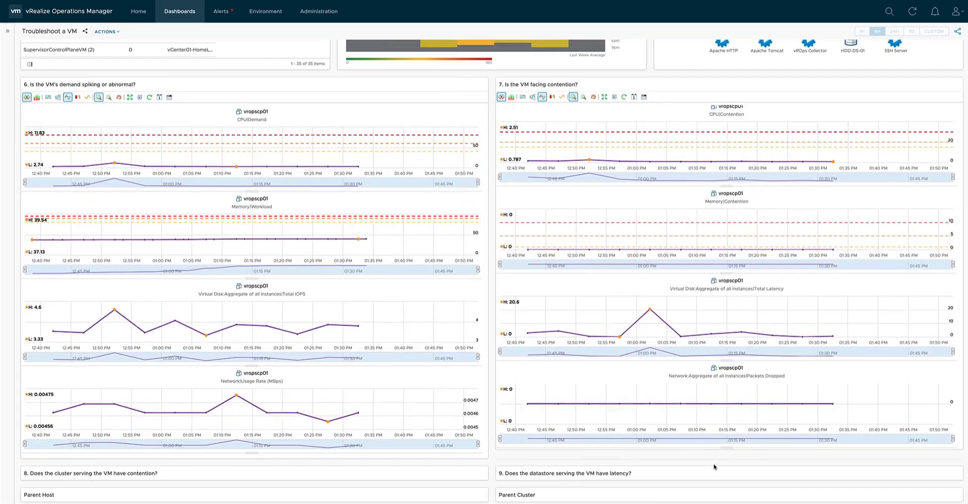
{"action": "scroll", "coordinate": [714, 467], "scroll_direction": "down", "scroll_amount": 5}
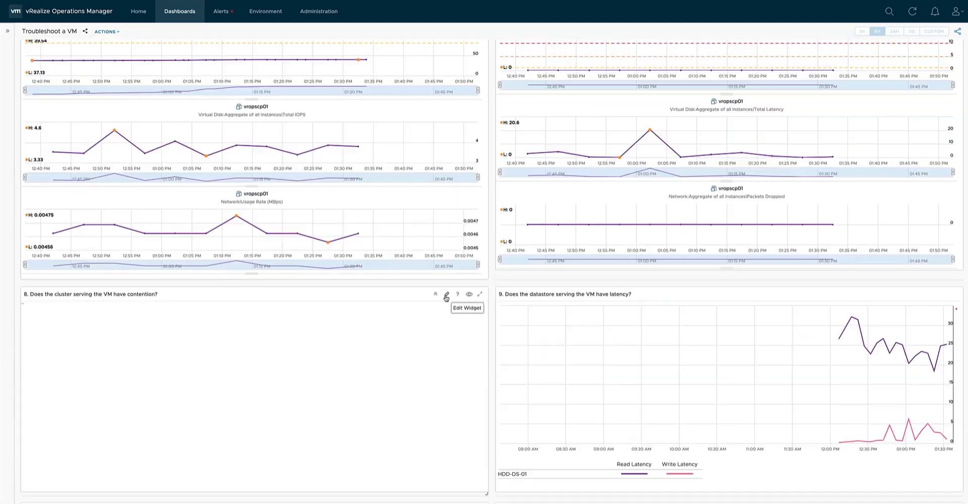
{"action": "scroll", "coordinate": [446, 297], "scroll_direction": "down", "scroll_amount": 1}
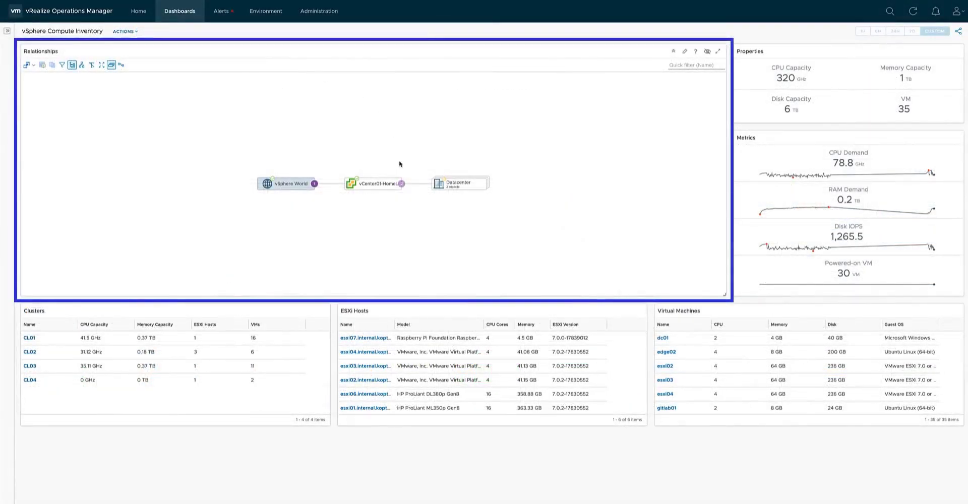
Expand the vSphere Compute Inventory relationship tree through the vCenter, Datacenter-02, Datacenter-01, CL04 and its ESXi host.
{"action": "left_click", "coordinate": [402, 184]}
{"action": "left_click", "coordinate": [402, 177]}
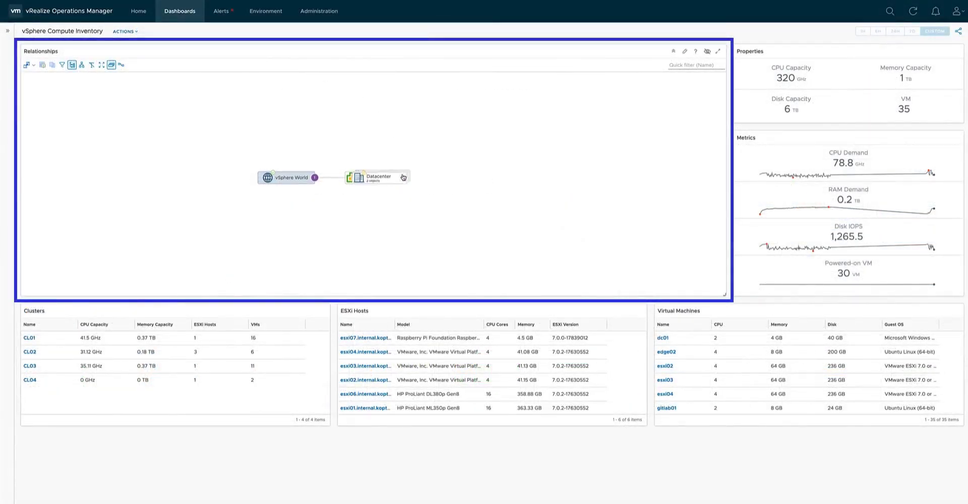
{"action": "mouse_move", "coordinate": [466, 184]}
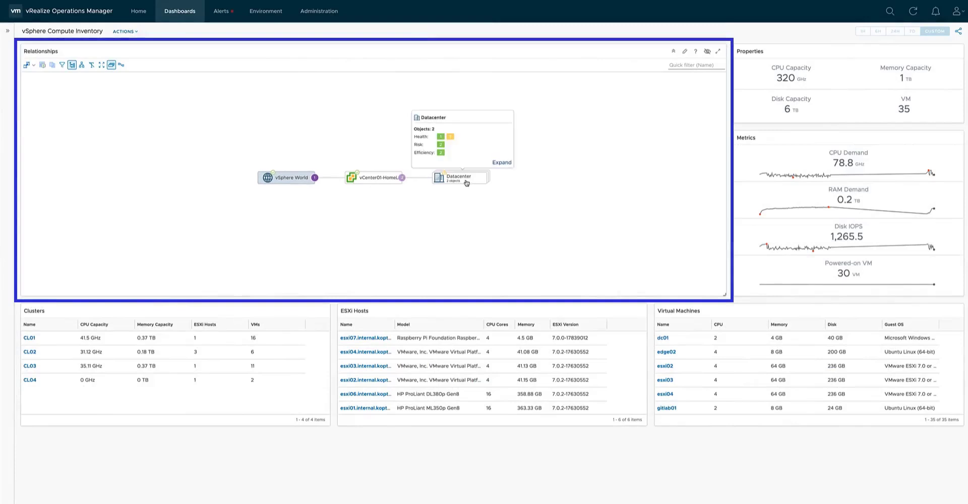
{"action": "left_click", "coordinate": [499, 163]}
{"action": "left_click", "coordinate": [402, 170]}
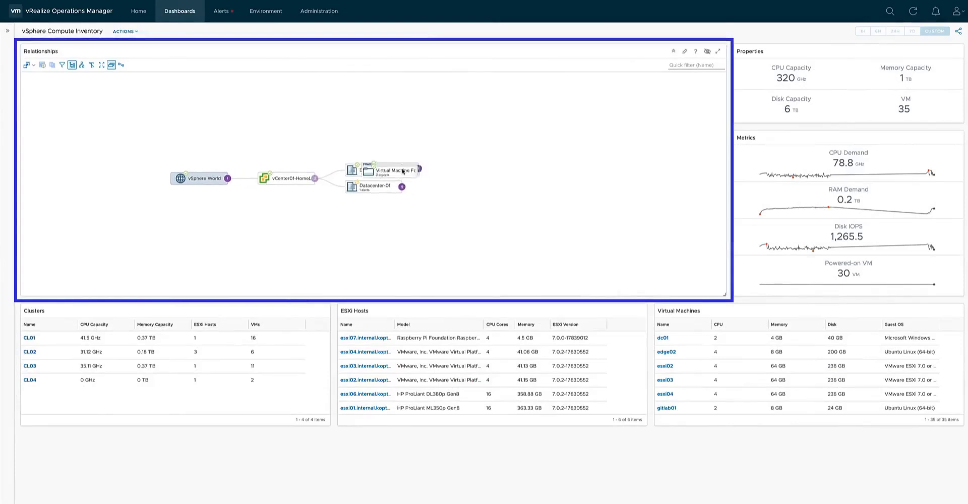
{"action": "left_click", "coordinate": [402, 196]}
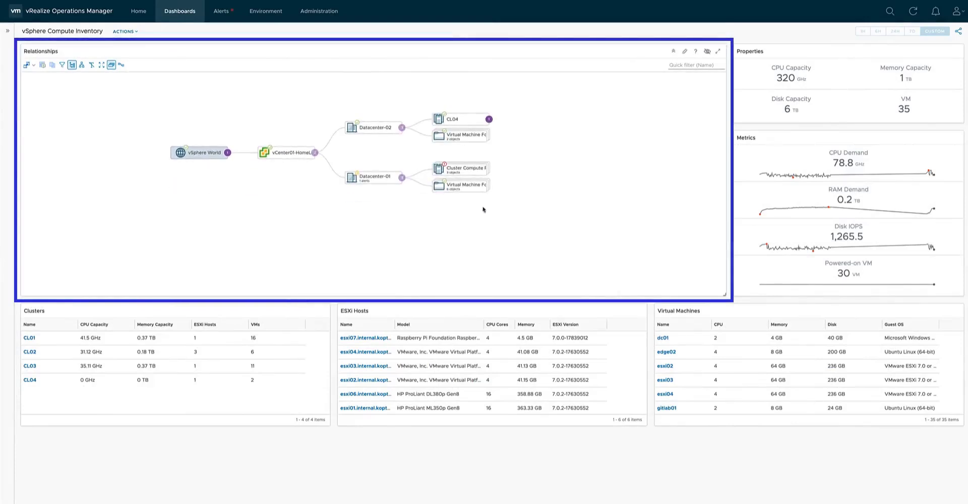
{"action": "left_click", "coordinate": [488, 120]}
{"action": "left_click", "coordinate": [489, 177]}
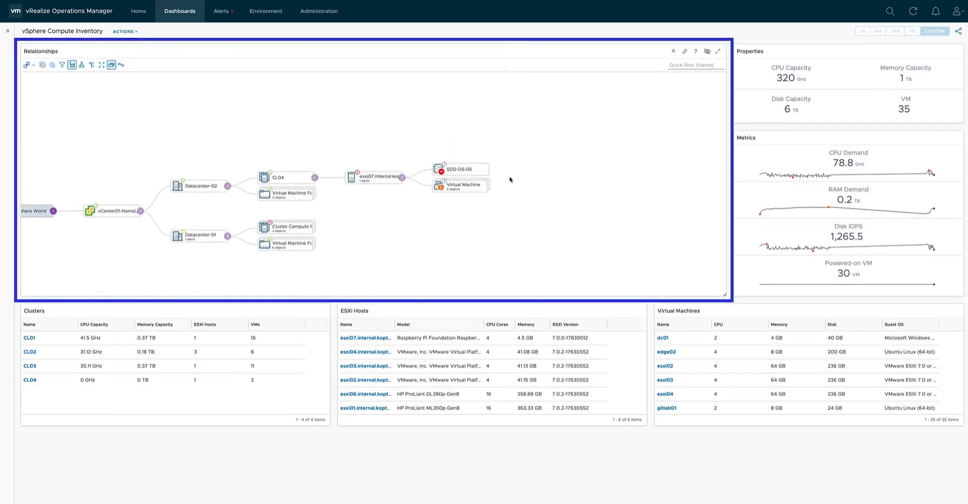
Expand Datacenter-01's cluster group, CL03, its Namespaces, the engineering namespace and its Pod group in the relationship tree.
{"action": "mouse_move", "coordinate": [317, 232]}
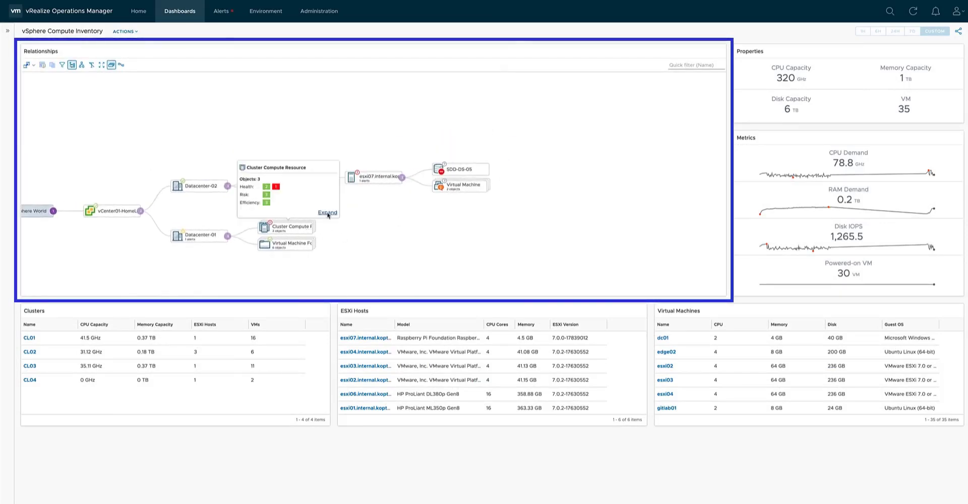
{"action": "left_click", "coordinate": [327, 212]}
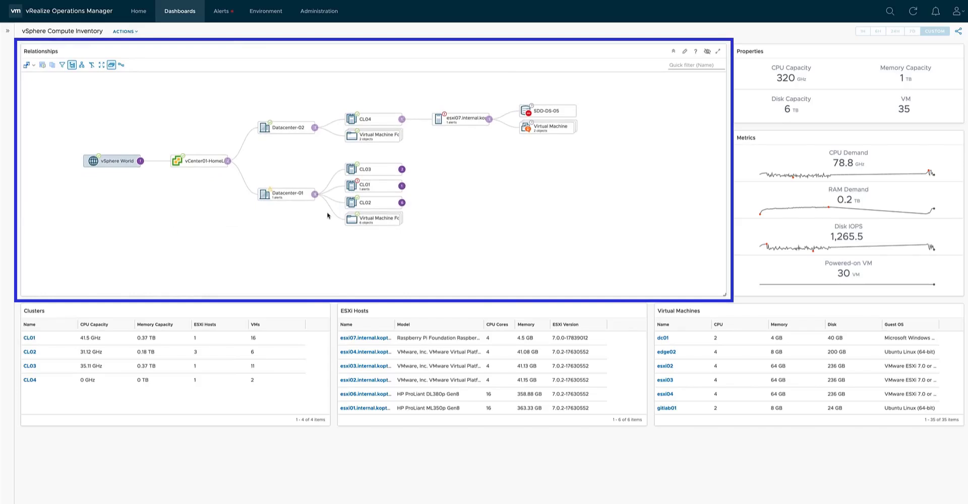
{"action": "left_click", "coordinate": [402, 170]}
{"action": "left_click", "coordinate": [488, 186]}
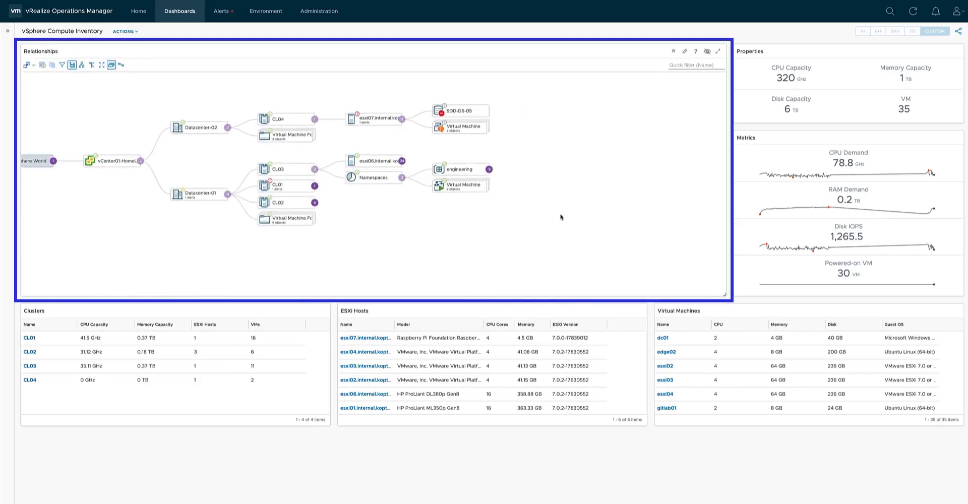
{"action": "left_click", "coordinate": [494, 175]}
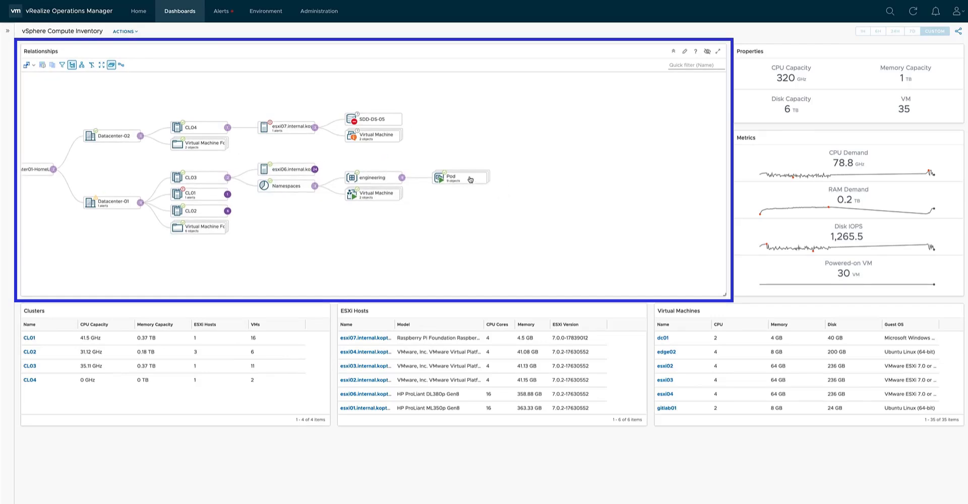
{"action": "left_click", "coordinate": [499, 162]}
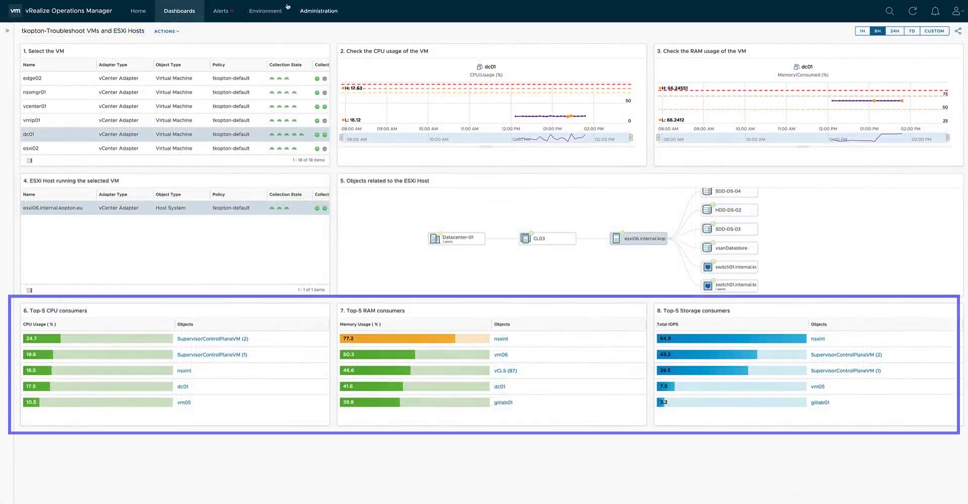
Check nsxmgr01 and its ESXi host on tkopton-Troubleshoot VMs and ESXi Hosts, then nsxmgr01's and vrnip01's active alerts on Troubleshoot a VM.
{"action": "left_click", "coordinate": [70, 90]}
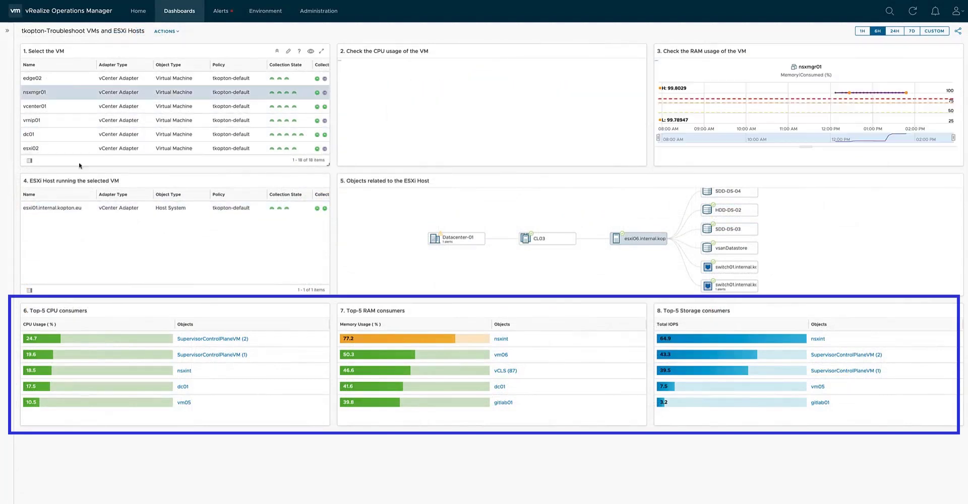
{"action": "left_click", "coordinate": [74, 206]}
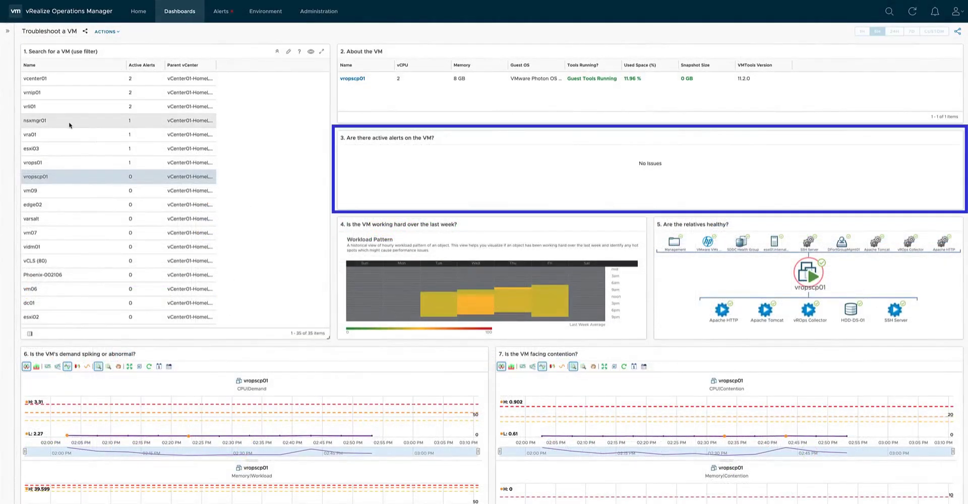
{"action": "left_click", "coordinate": [70, 123]}
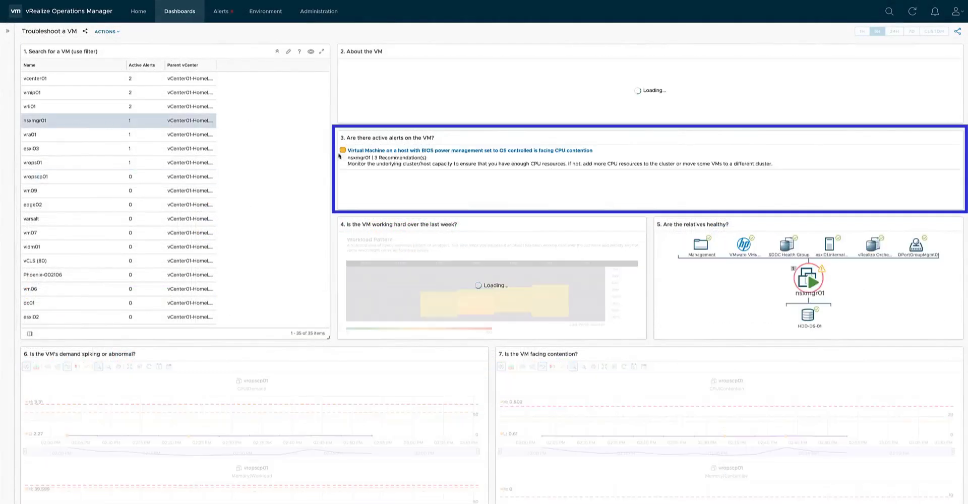
{"action": "left_click", "coordinate": [48, 91]}
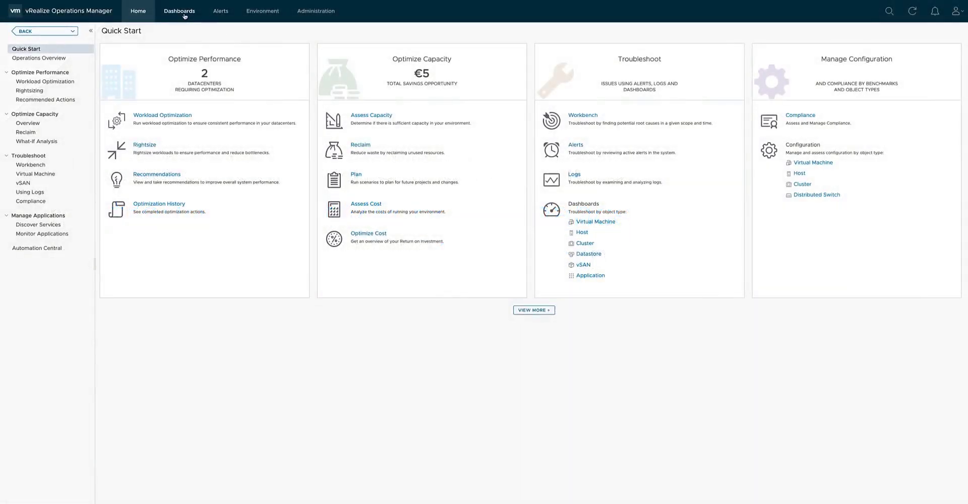
Create a new dashboard and add an Object List widget with a Scoreboard widget beside it.
{"action": "left_click", "coordinate": [185, 15]}
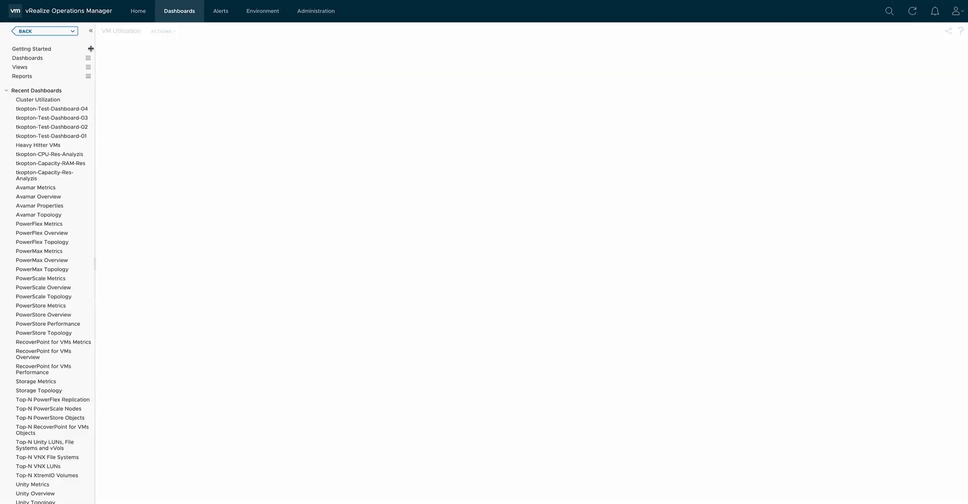
{"action": "left_click", "coordinate": [89, 59]}
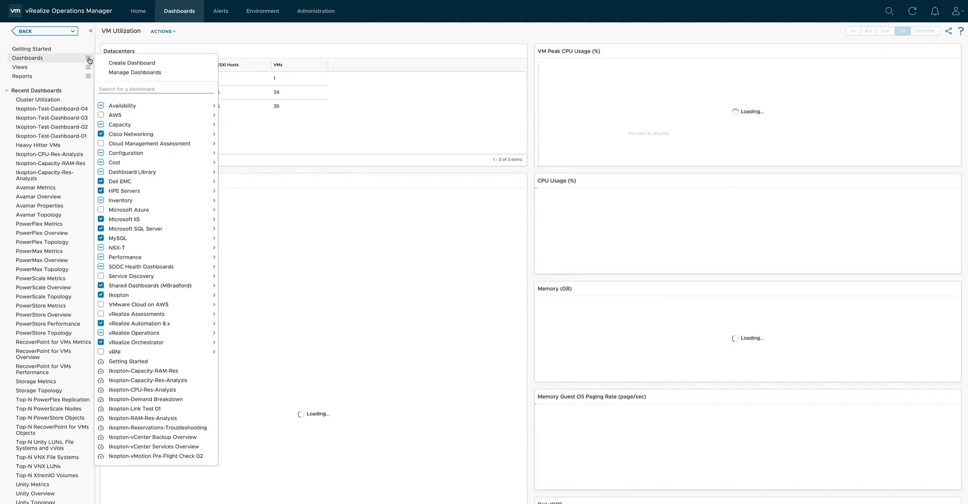
{"action": "left_click", "coordinate": [128, 65]}
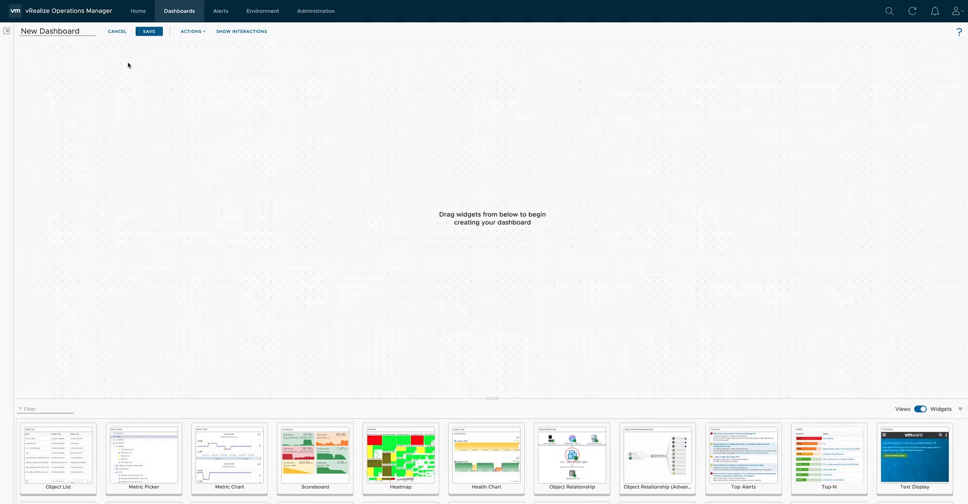
{"action": "left_click_drag", "start_coordinate": [46, 433], "coordinate": [57, 157]}
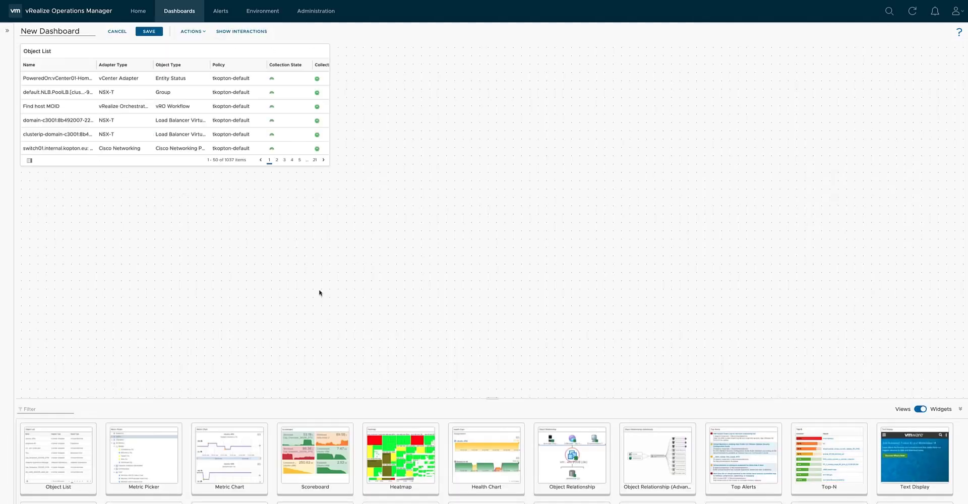
{"action": "left_click_drag", "start_coordinate": [321, 432], "coordinate": [416, 153]}
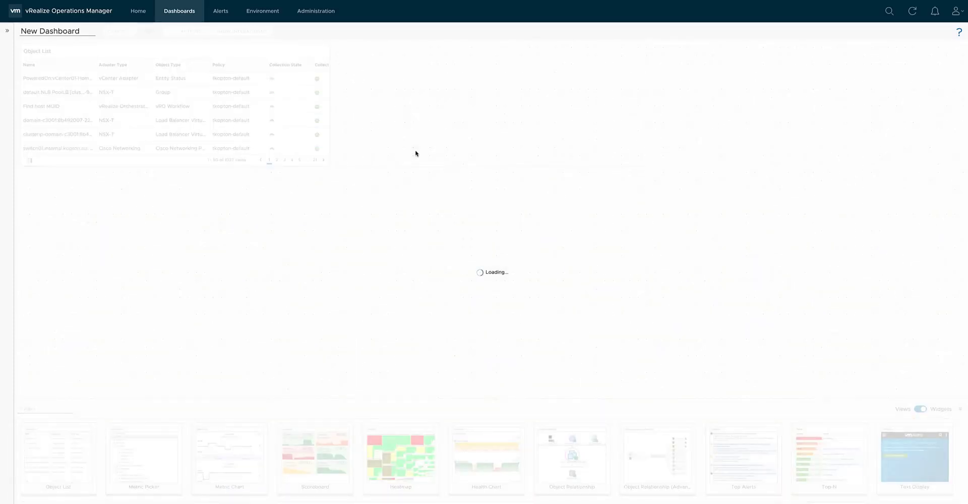
Name the new dashboard "tkopton-VM Troubleshooting".
{"action": "left_click_drag", "start_coordinate": [83, 31], "coordinate": [21, 31]}
{"action": "type", "text": "t"}
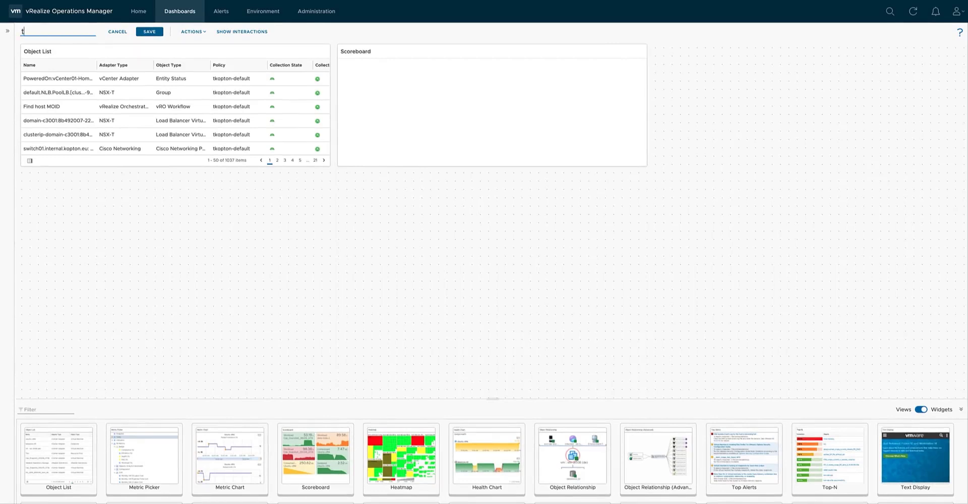
{"action": "type", "text": "kopton-VM Troubleshooting"}
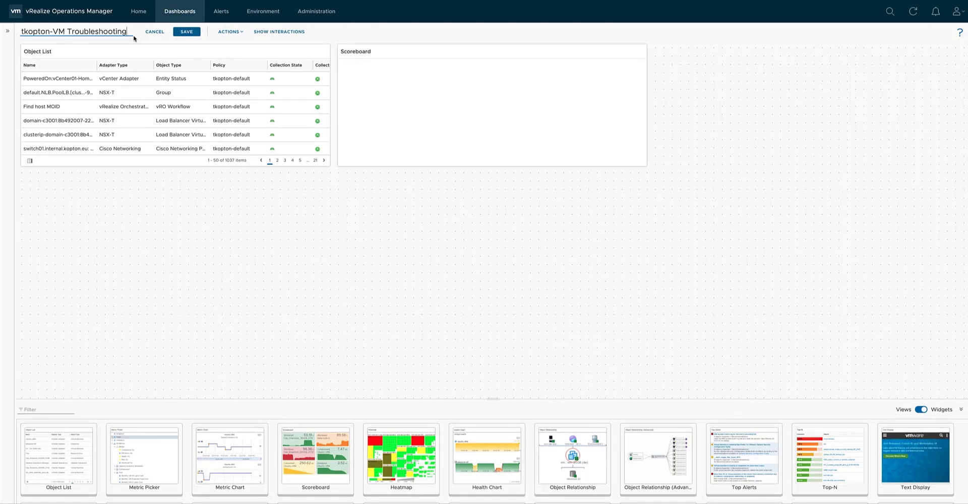
Open the Object List widget's configuration, title it "1. Select a VM" and maximize the configuration window.
{"action": "mouse_move", "coordinate": [308, 52]}
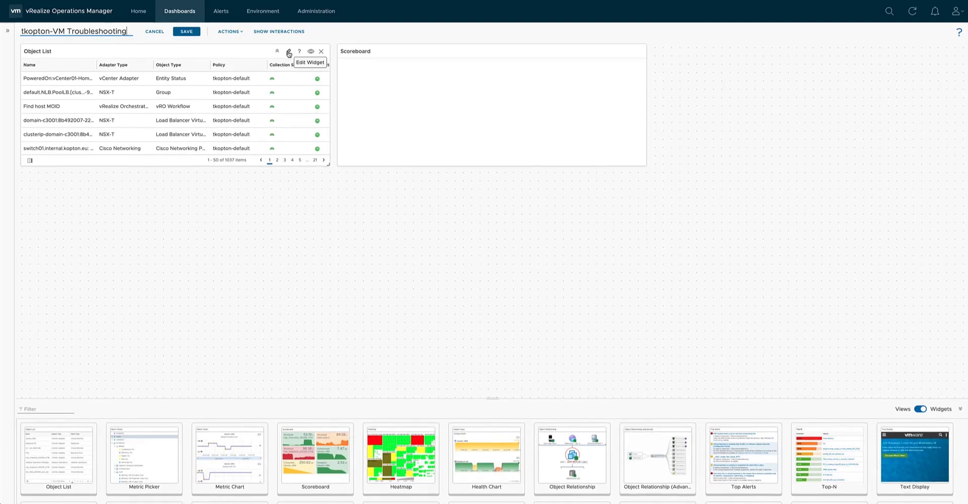
{"action": "left_click", "coordinate": [288, 52]}
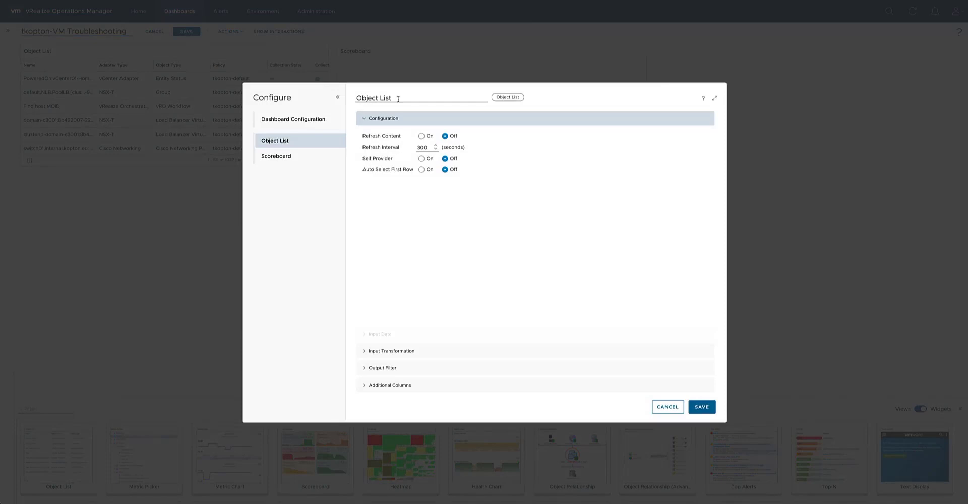
{"action": "left_click_drag", "start_coordinate": [398, 99], "coordinate": [349, 94]}
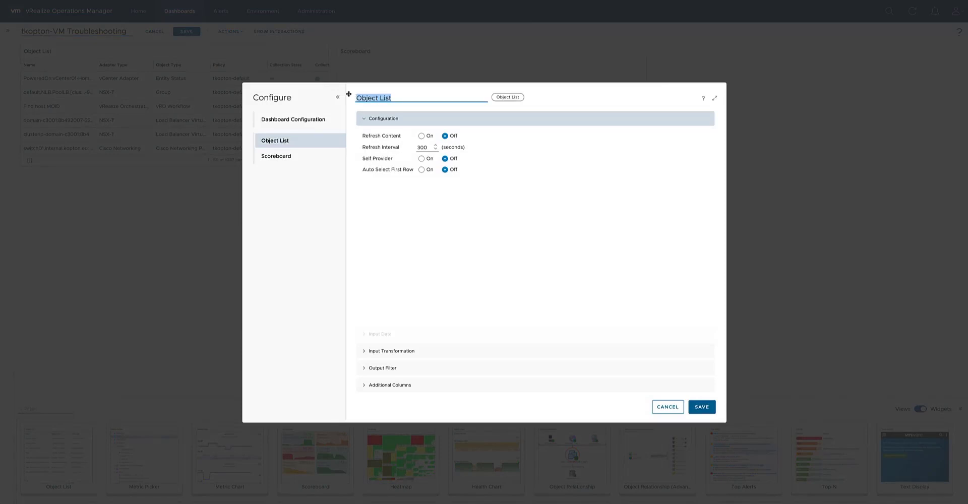
{"action": "type", "text": "1. Select a VM"}
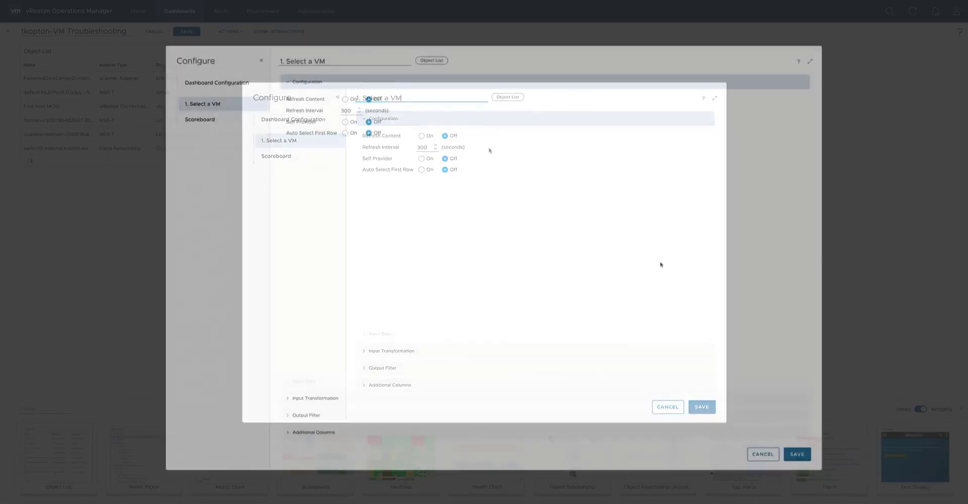
{"action": "left_click_drag", "start_coordinate": [822, 470], "coordinate": [784, 434]}
{"action": "left_click", "coordinate": [772, 62]}
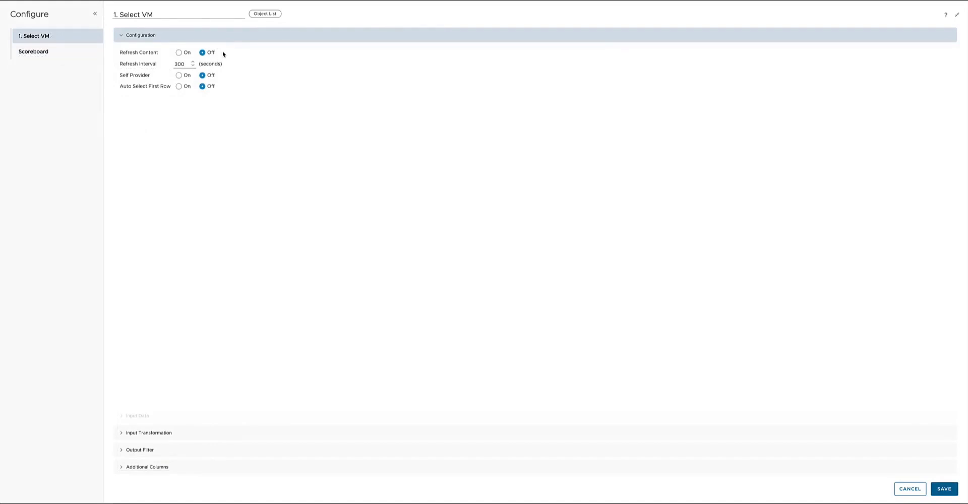
Turn on Refresh Content and Self Provider for the VM selection Object List widget.
{"action": "left_click", "coordinate": [180, 53]}
{"action": "left_click", "coordinate": [182, 64]}
{"action": "left_click_drag", "start_coordinate": [182, 64], "coordinate": [175, 63]}
{"action": "left_click", "coordinate": [179, 76]}
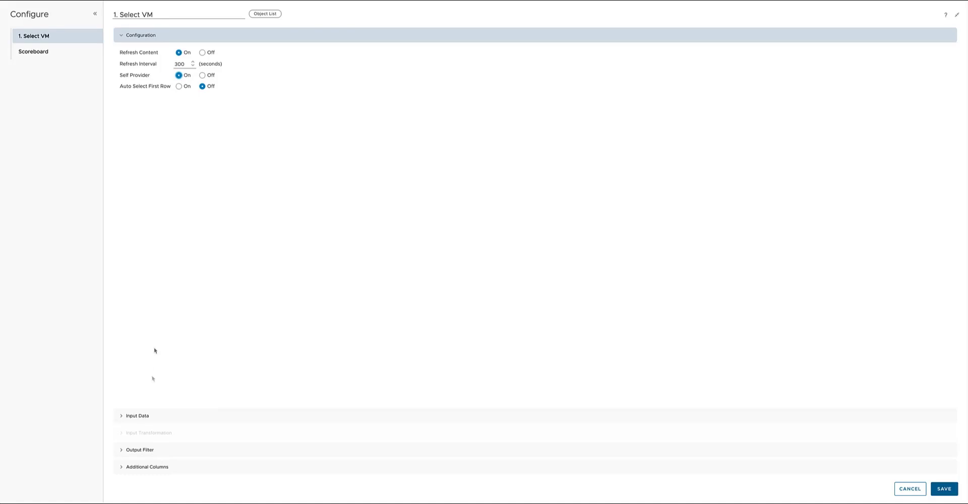
Filter the VM selection list's output to the Virtual Machine object type in the basic output filter.
{"action": "left_click", "coordinate": [142, 421]}
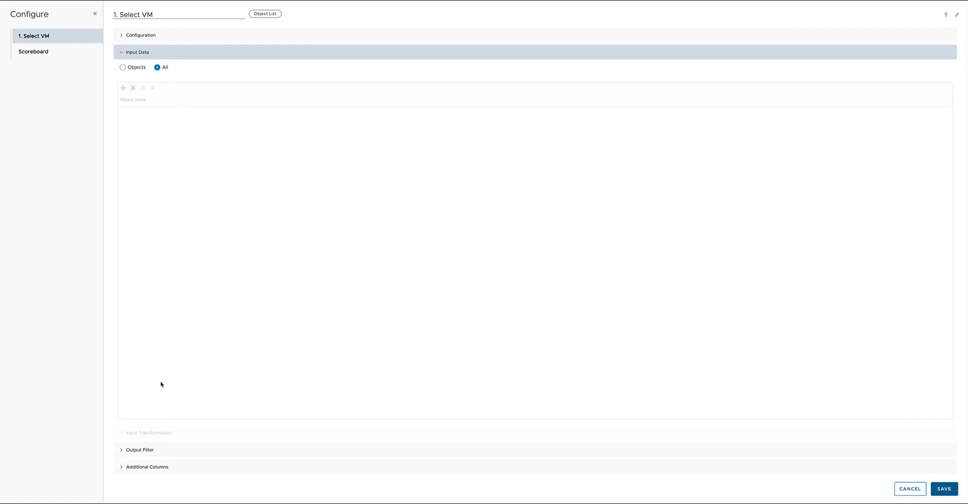
{"action": "left_click", "coordinate": [143, 450]}
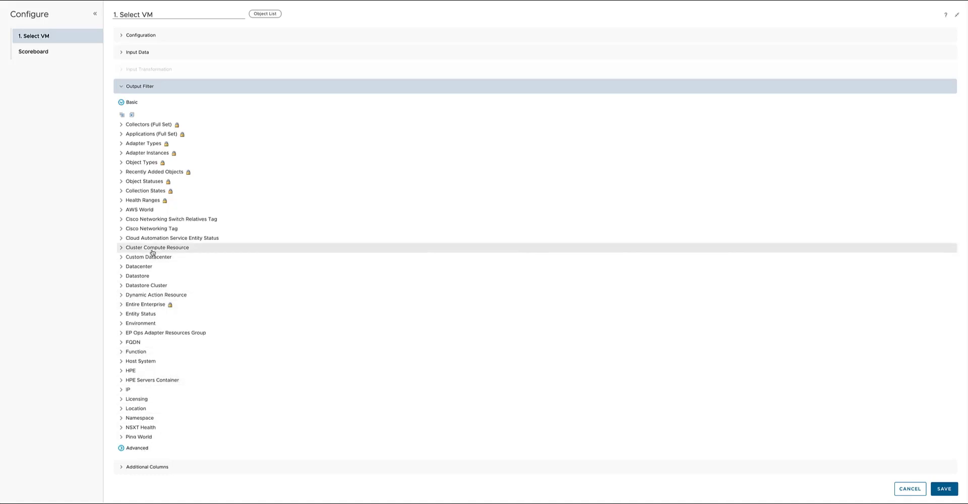
{"action": "left_click", "coordinate": [122, 165]}
{"action": "scroll", "coordinate": [209, 262], "scroll_direction": "down", "scroll_amount": 5}
{"action": "scroll", "coordinate": [212, 264], "scroll_direction": "down", "scroll_amount": 20}
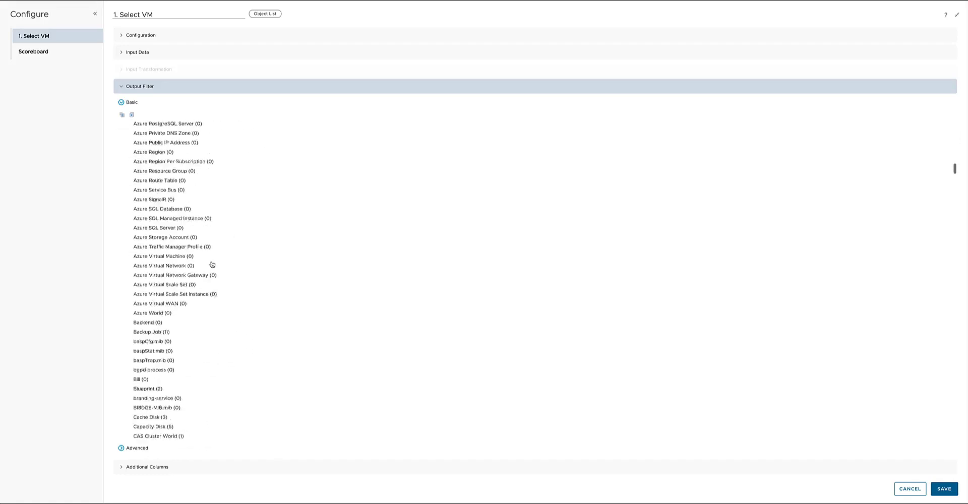
{"action": "scroll", "coordinate": [212, 265], "scroll_direction": "down", "scroll_amount": 20}
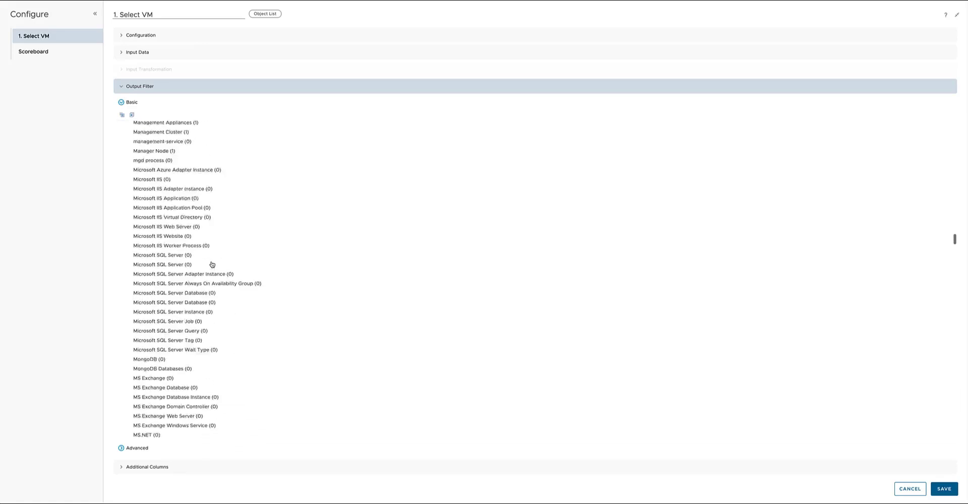
{"action": "scroll", "coordinate": [212, 264], "scroll_direction": "down", "scroll_amount": 20}
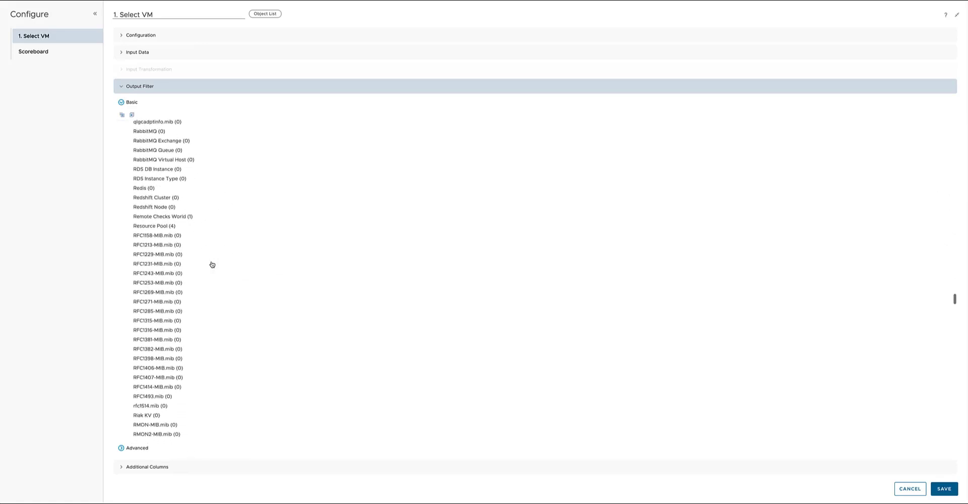
{"action": "scroll", "coordinate": [212, 264], "scroll_direction": "down", "scroll_amount": 5}
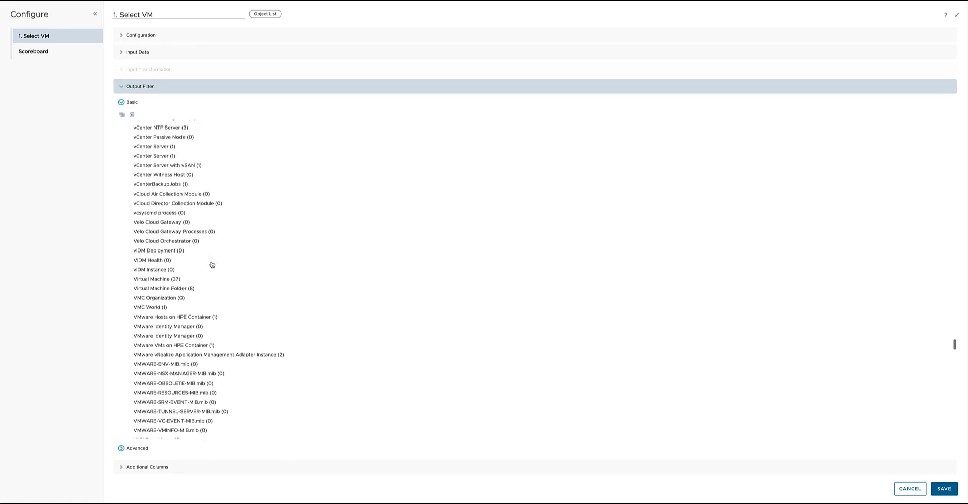
{"action": "left_click", "coordinate": [196, 278]}
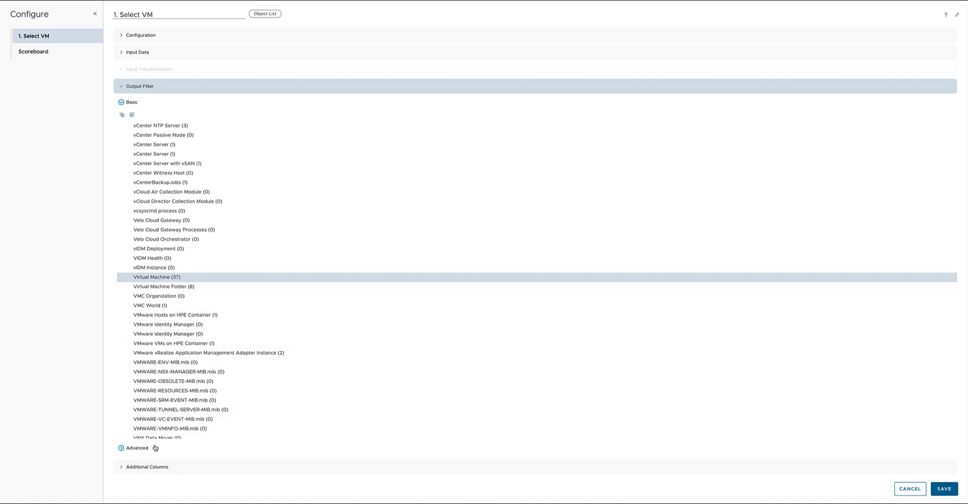
Set the advanced output filter's object type to Virtual Machine under vCenter Adapter.
{"action": "left_click", "coordinate": [137, 448]}
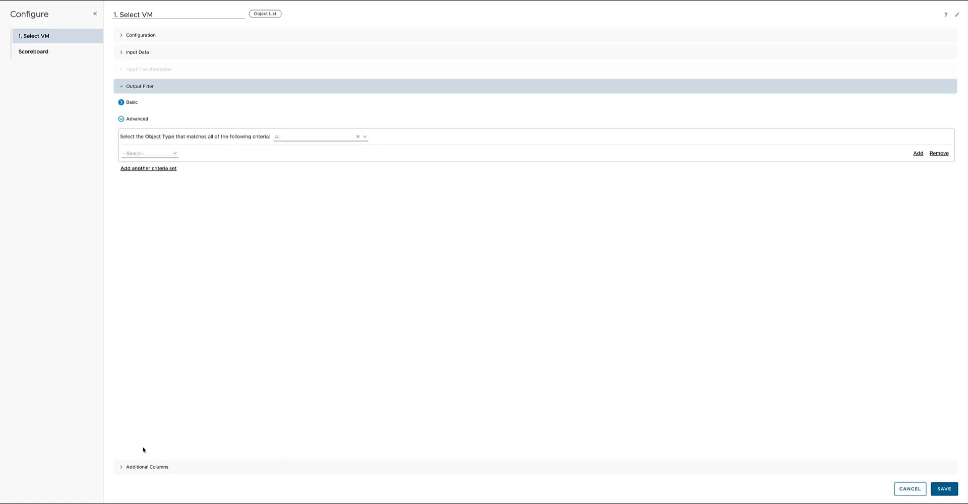
{"action": "left_click", "coordinate": [310, 137]}
{"action": "type", "text": "virtual mach"}
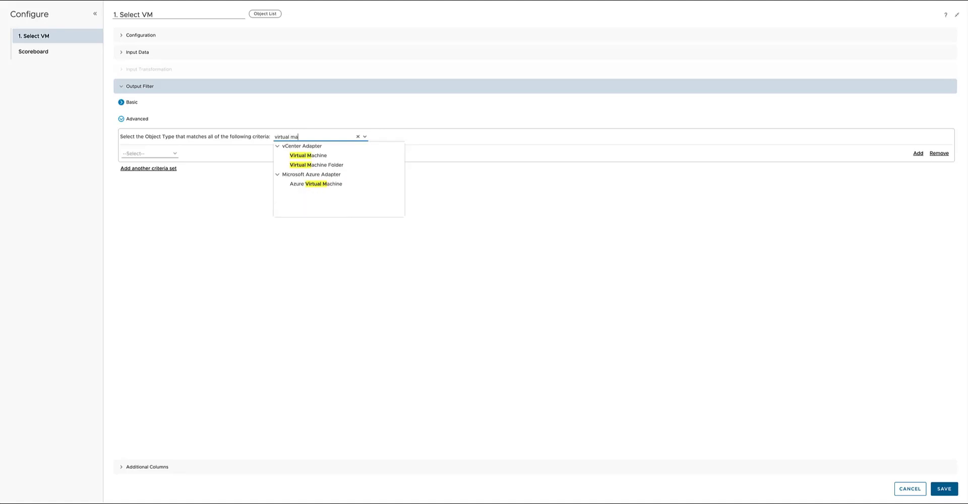
{"action": "left_click", "coordinate": [319, 157]}
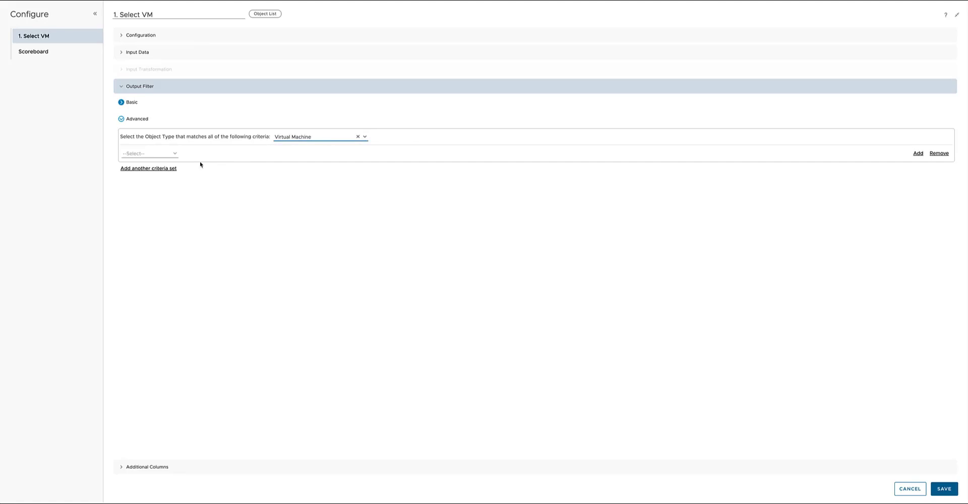
Define a Properties criterion in the advanced filter: Summary|Runtime|Power State is Powered On.
{"action": "left_click", "coordinate": [176, 156]}
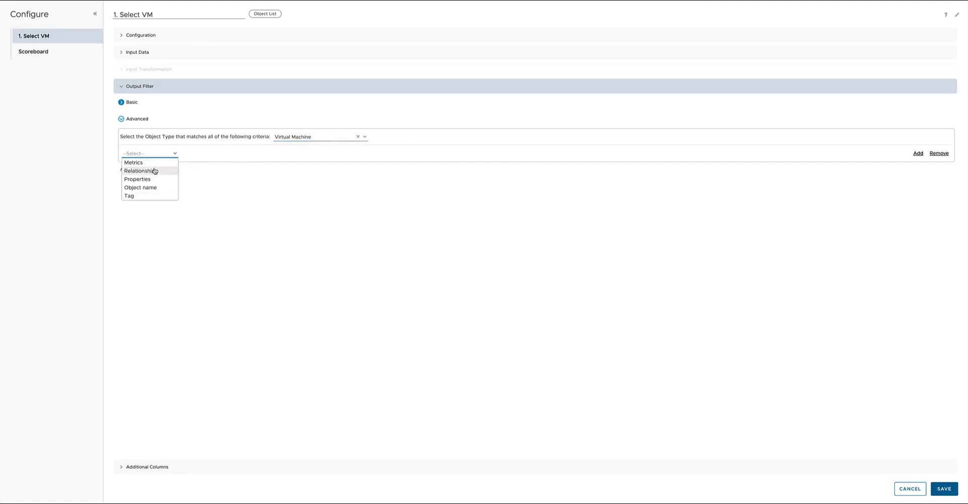
{"action": "left_click", "coordinate": [150, 180]}
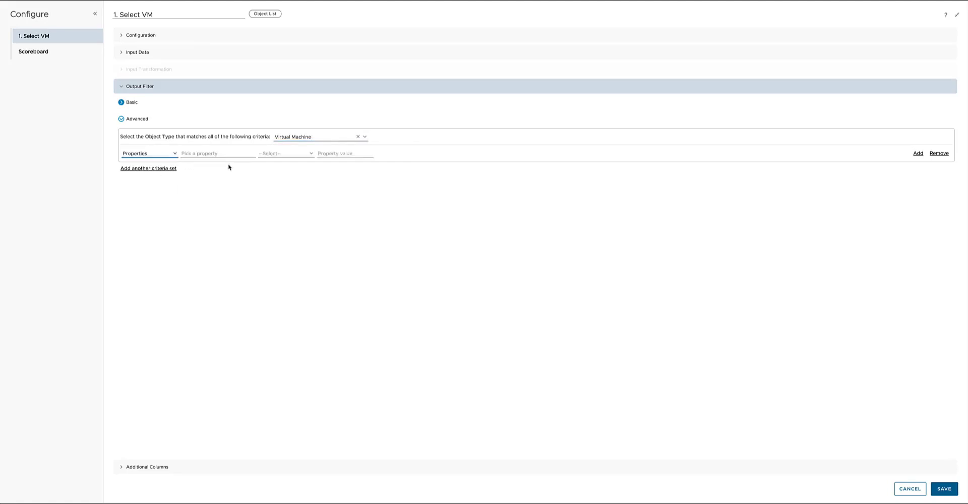
{"action": "left_click", "coordinate": [245, 155]}
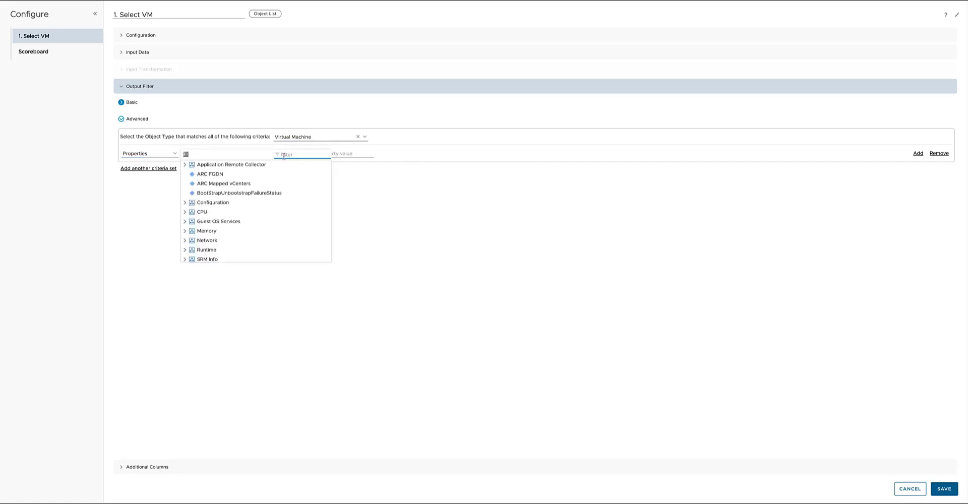
{"action": "type", "text": "power"}
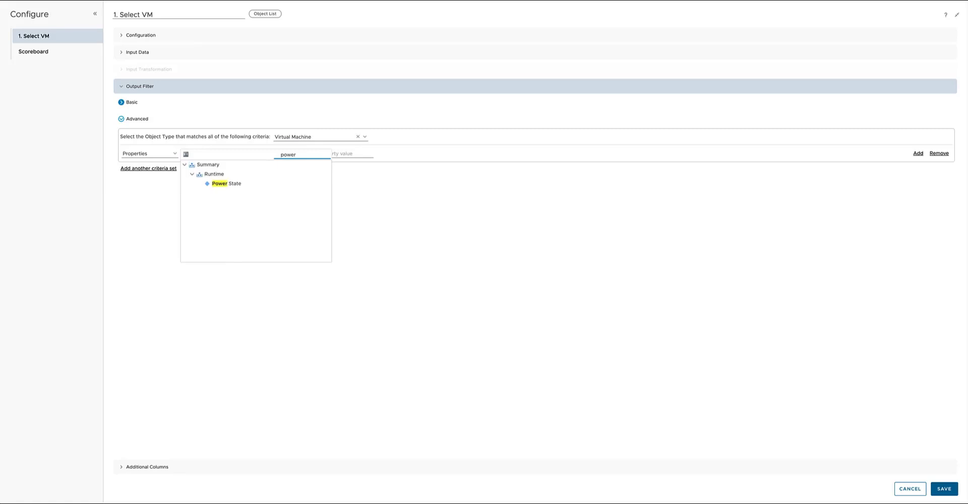
{"action": "left_click", "coordinate": [257, 185]}
{"action": "left_click", "coordinate": [311, 154]}
{"action": "left_click", "coordinate": [285, 165]}
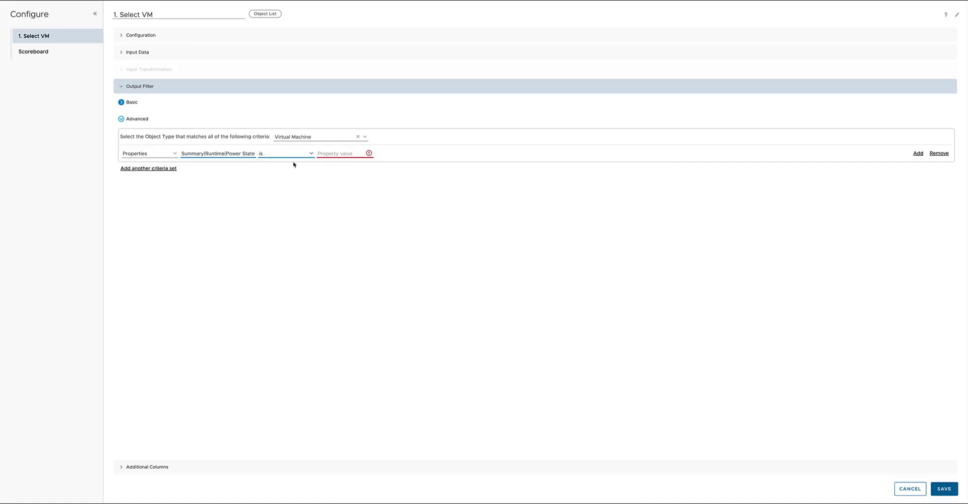
{"action": "left_click", "coordinate": [346, 153]}
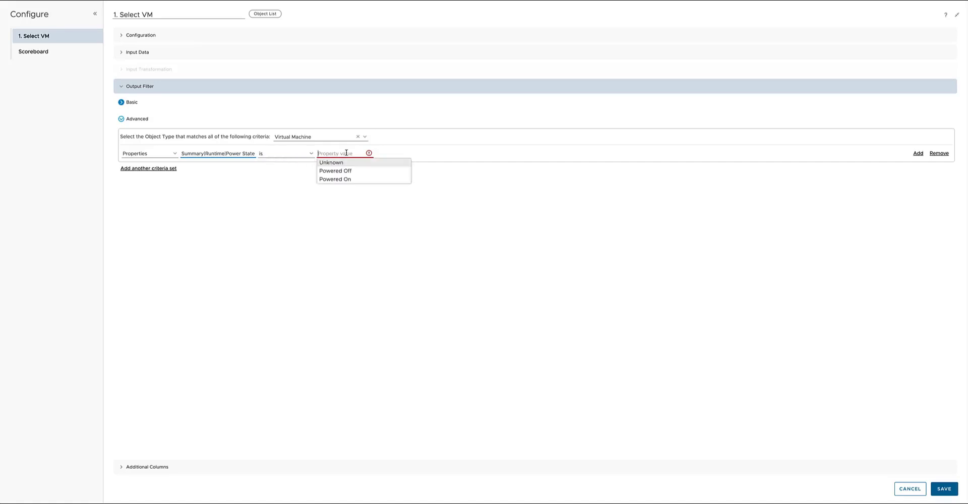
{"action": "left_click", "coordinate": [345, 179]}
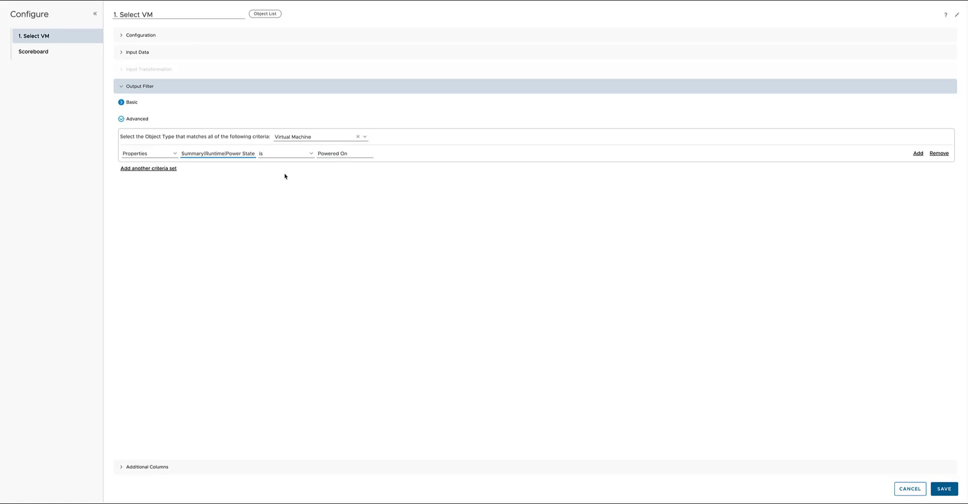
Check the additional columns, save the Object List configuration and the dashboard, and look through the listed virtual machines.
{"action": "left_click", "coordinate": [145, 468]}
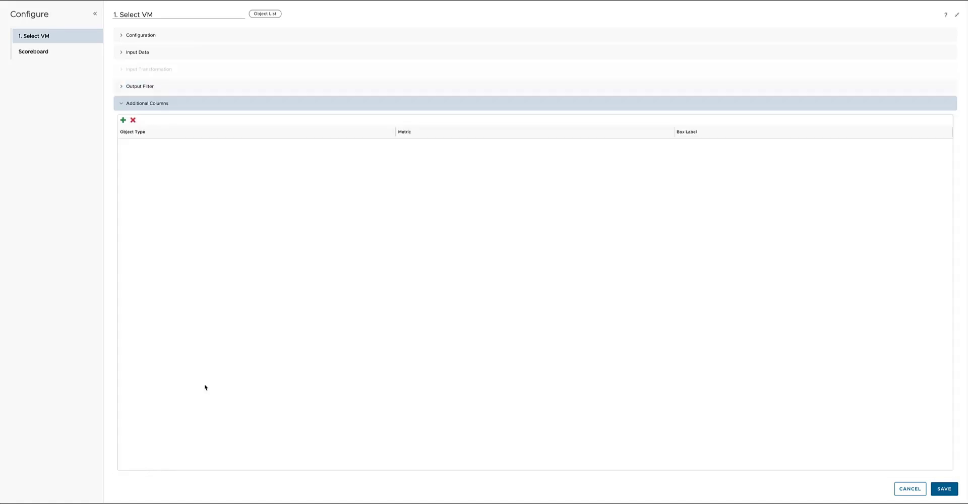
{"action": "left_click", "coordinate": [931, 486]}
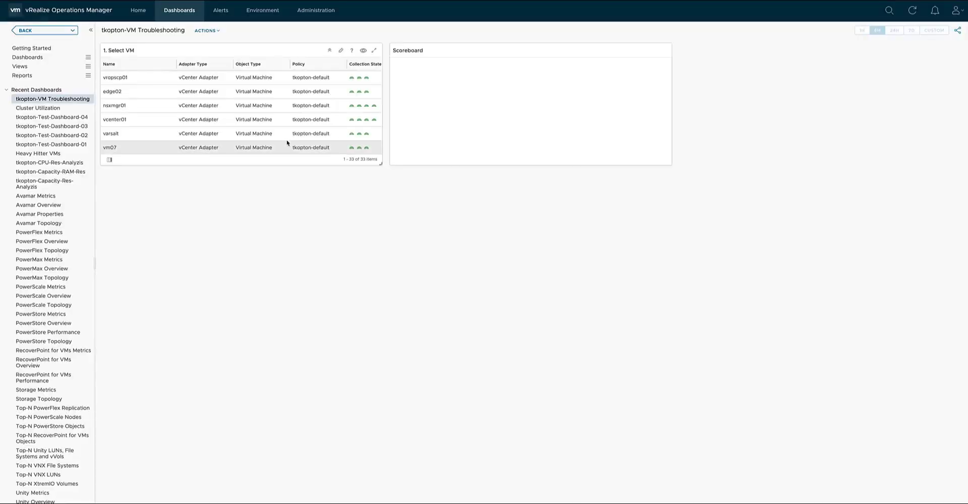
{"action": "scroll", "coordinate": [208, 85], "scroll_direction": "down", "scroll_amount": 1}
{"action": "scroll", "coordinate": [208, 85], "scroll_direction": "down", "scroll_amount": 5}
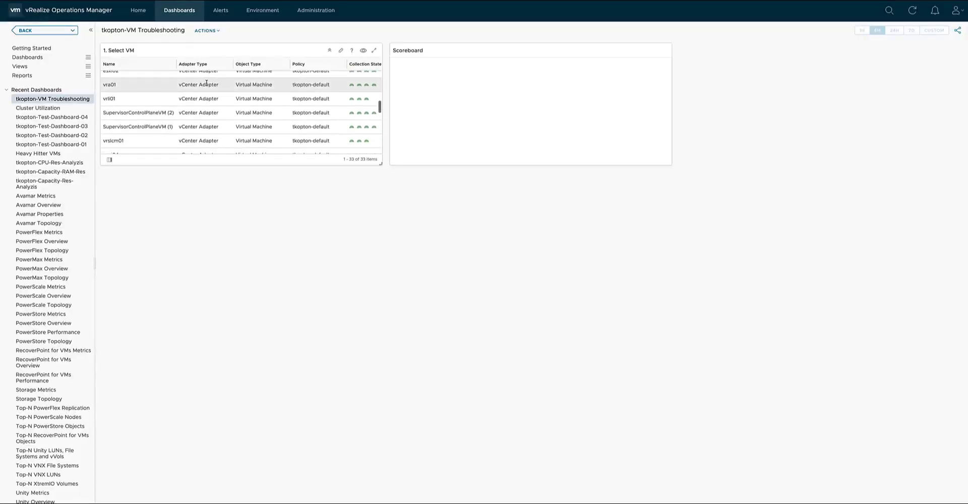
{"action": "scroll", "coordinate": [207, 83], "scroll_direction": "up", "scroll_amount": 4}
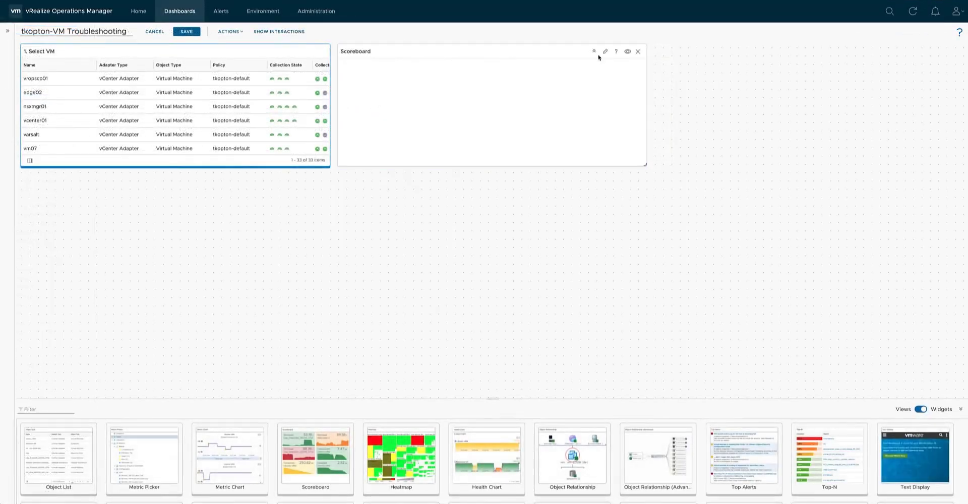
Open the Scoreboard widget's configuration, maximize the window and title the widget "2. Check VMs KPIs".
{"action": "left_click", "coordinate": [606, 51]}
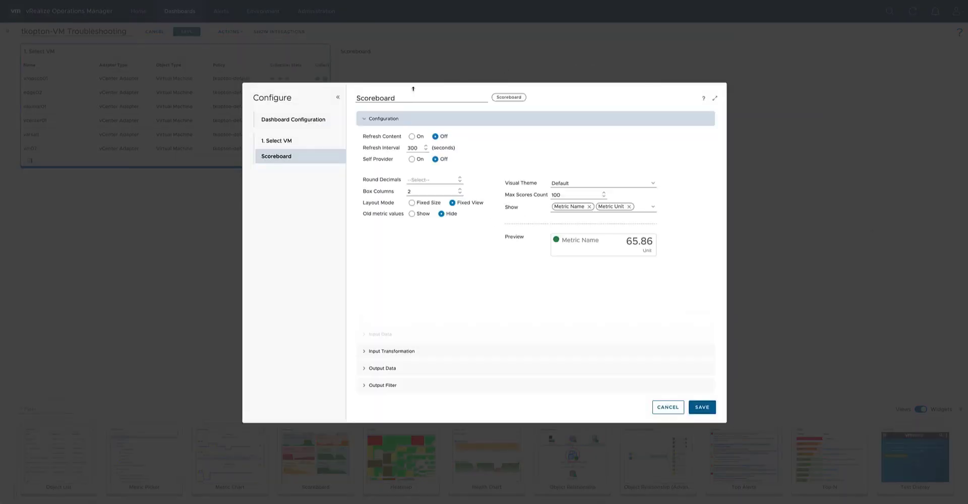
{"action": "left_click", "coordinate": [717, 100]}
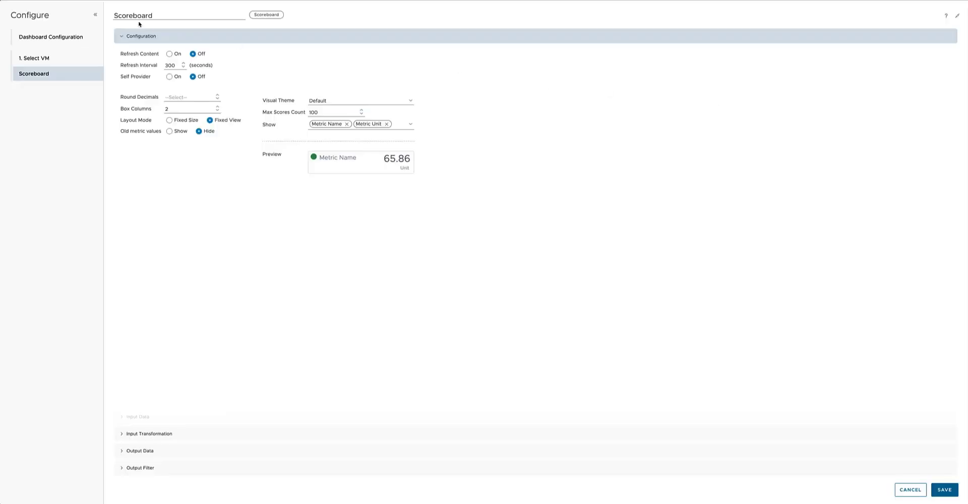
{"action": "left_click_drag", "start_coordinate": [155, 15], "coordinate": [111, 14]}
{"action": "type", "text": "2."}
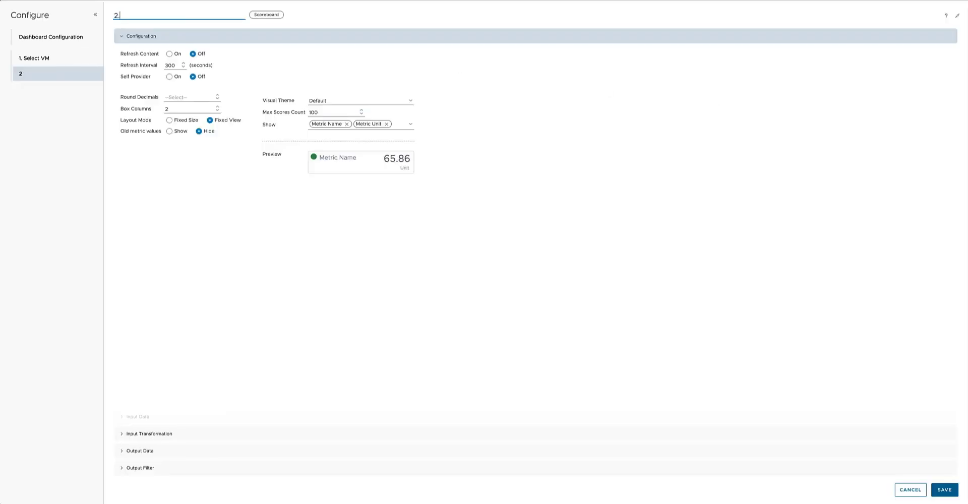
{"action": "type", "text": " Check VMs KPIs"}
Turn on Refresh Content for the Scoreboard, with Round Decimals at 0 and Box Columns at 4.
{"action": "left_click", "coordinate": [169, 54]}
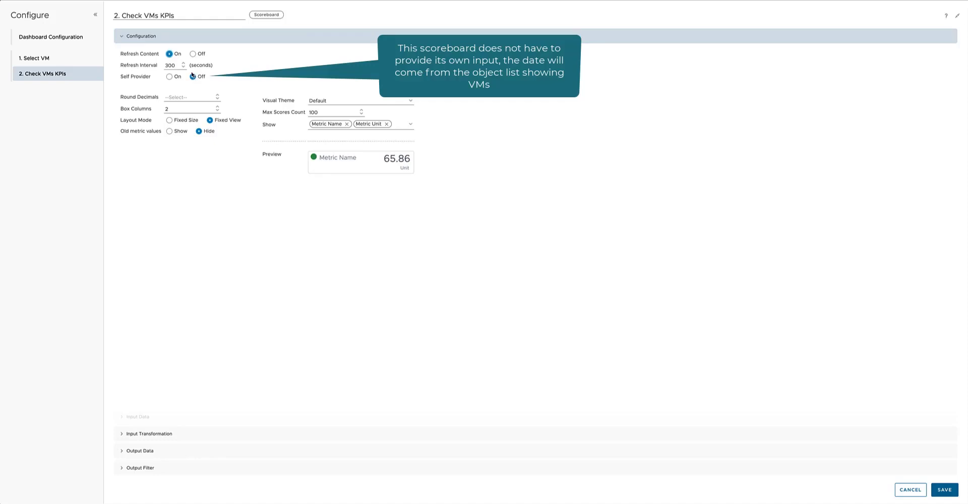
{"action": "left_click", "coordinate": [208, 97]}
{"action": "type", "text": "0"}
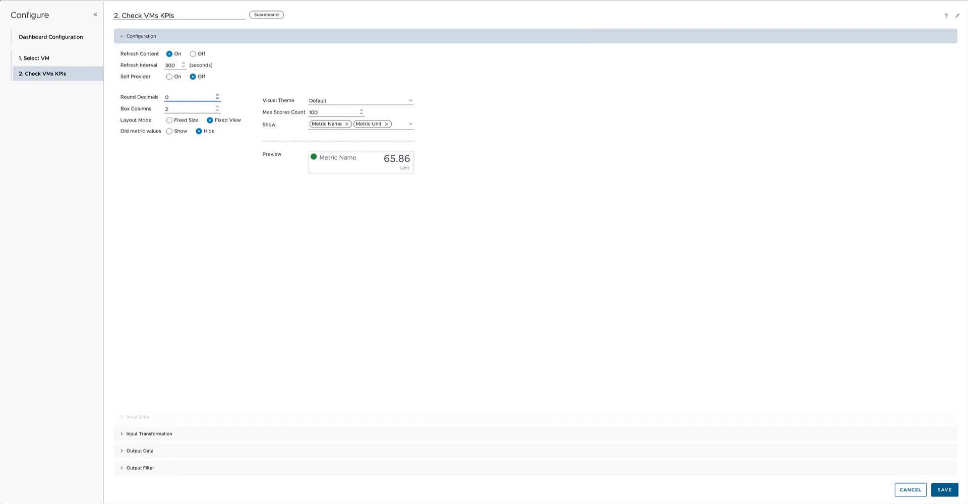
{"action": "left_click", "coordinate": [218, 110]}
Review the available visual themes for the Scoreboard and choose Pastel.
{"action": "left_click", "coordinate": [410, 101]}
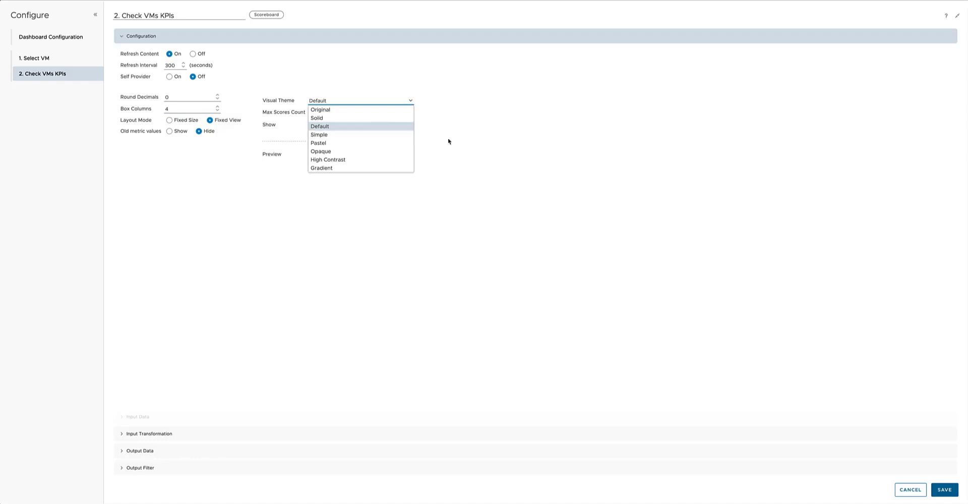
{"action": "left_click", "coordinate": [470, 131]}
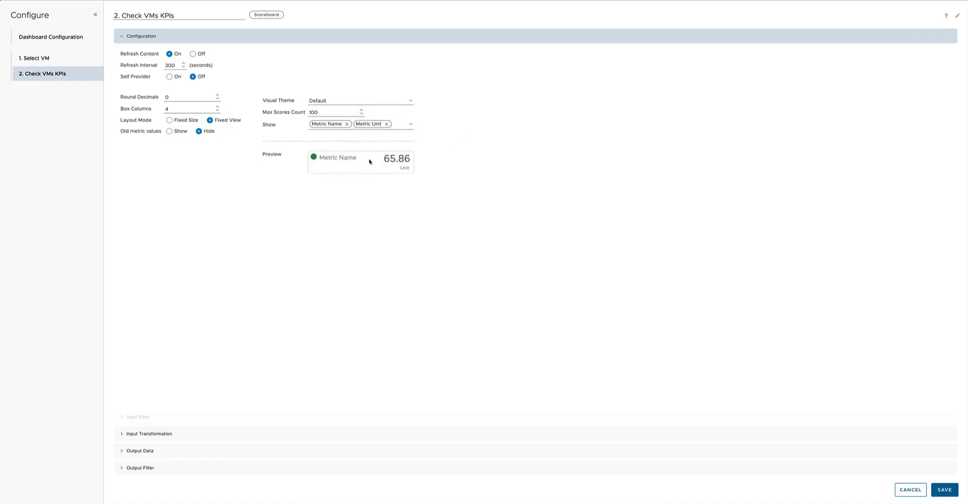
{"action": "left_click", "coordinate": [410, 101]}
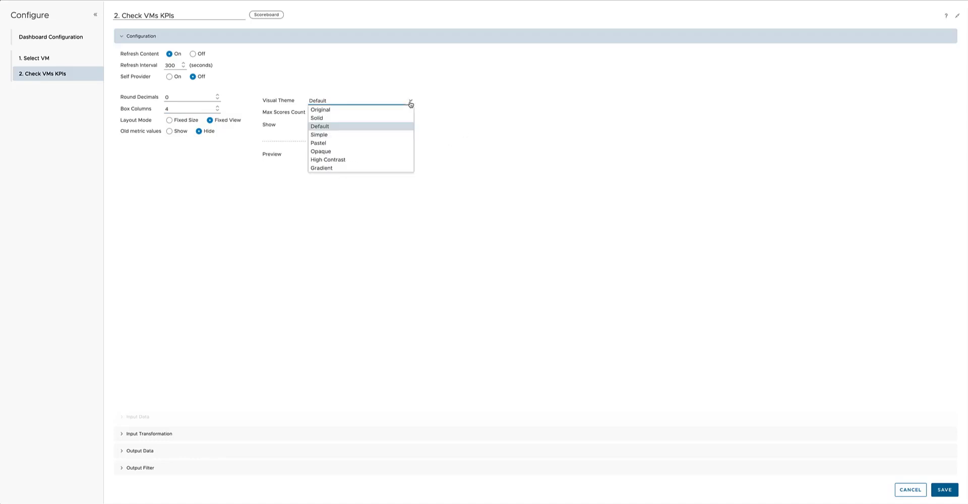
{"action": "left_click", "coordinate": [334, 143]}
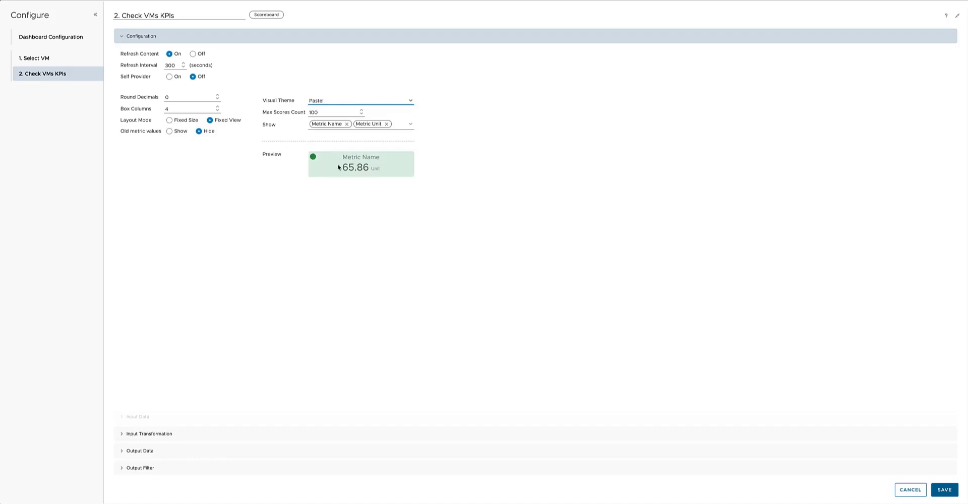
Try Object Name with Metric Name as the Scoreboard's shown properties, and keep only Metric Name.
{"action": "left_click", "coordinate": [347, 125]}
{"action": "left_click", "coordinate": [342, 124]}
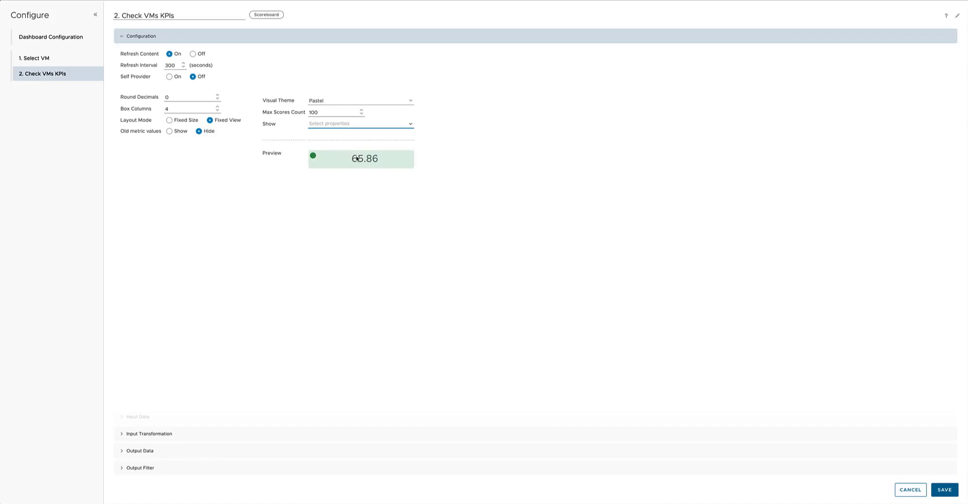
{"action": "left_click", "coordinate": [411, 124]}
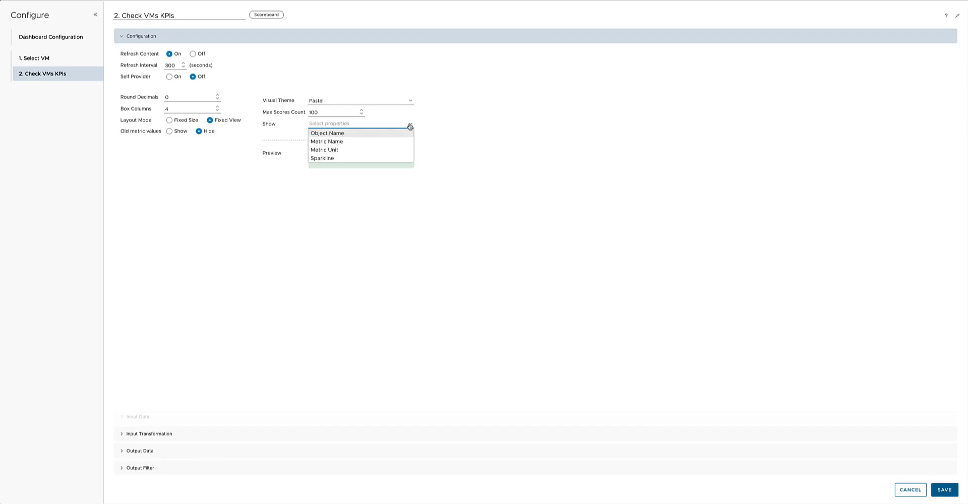
{"action": "left_click", "coordinate": [347, 134]}
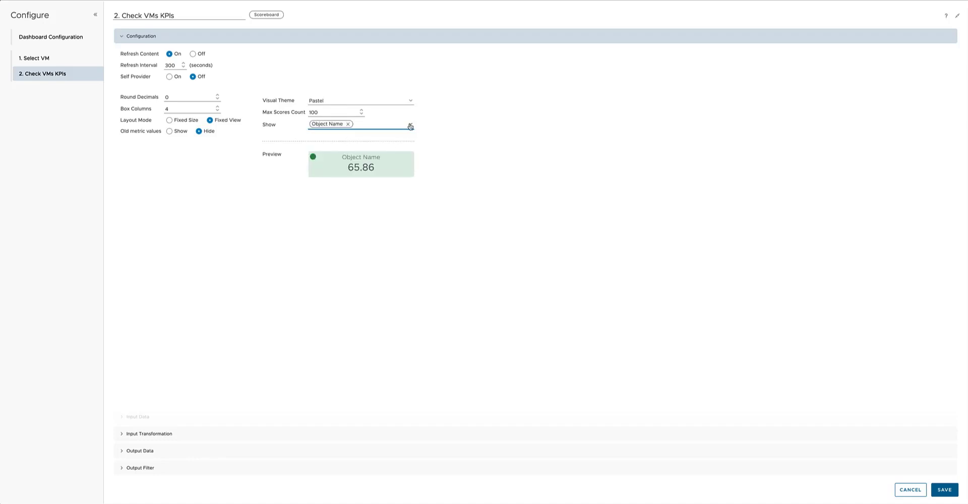
{"action": "left_click", "coordinate": [410, 126]}
{"action": "left_click", "coordinate": [357, 142]}
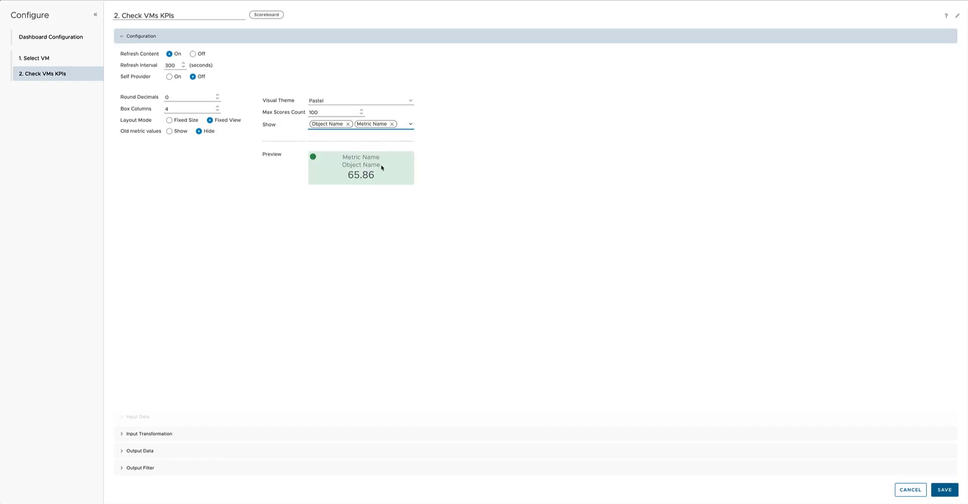
{"action": "left_click", "coordinate": [348, 124]}
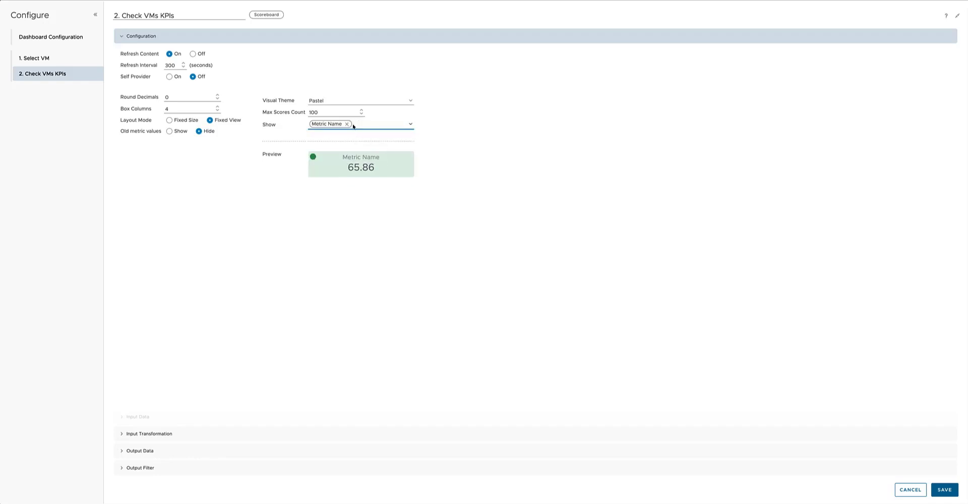
Add Metric Unit and Sparkline to the Scoreboard's shown properties.
{"action": "left_click", "coordinate": [409, 126]}
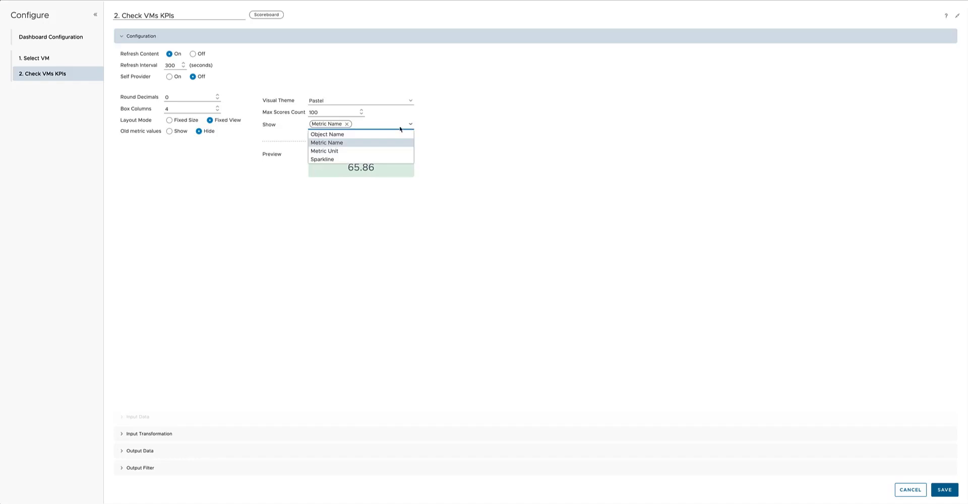
{"action": "left_click", "coordinate": [342, 152]}
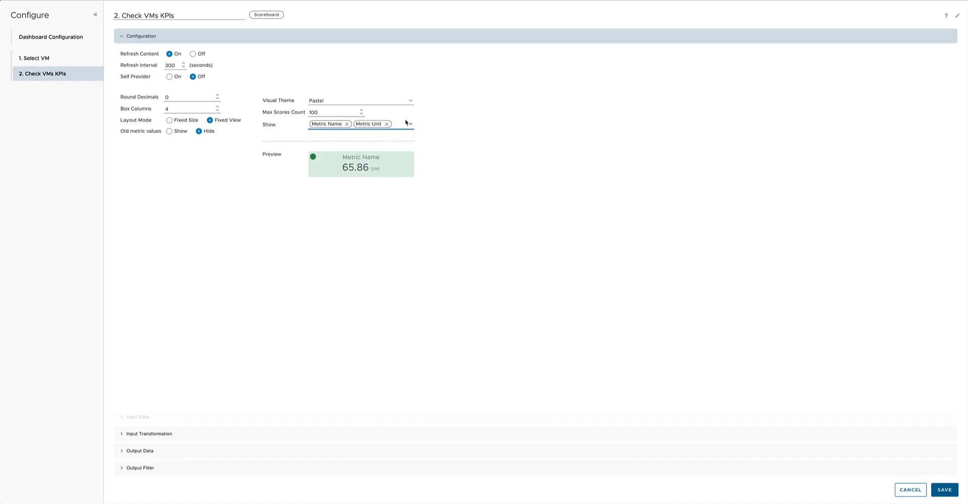
{"action": "left_click", "coordinate": [409, 124]}
{"action": "left_click", "coordinate": [330, 159]}
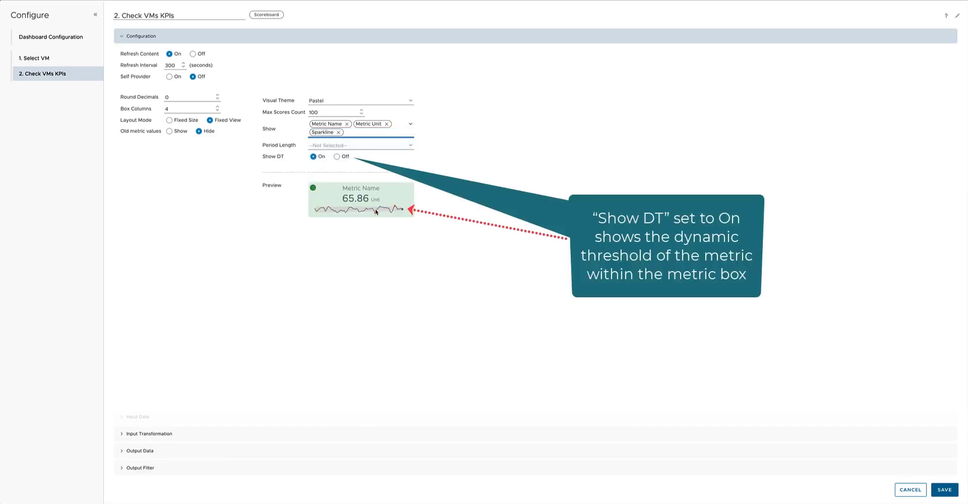
Preview the sparkline with Show DT off, turn it on again, and set Period Length to Last 7 days.
{"action": "left_click", "coordinate": [336, 156]}
{"action": "left_click", "coordinate": [314, 157]}
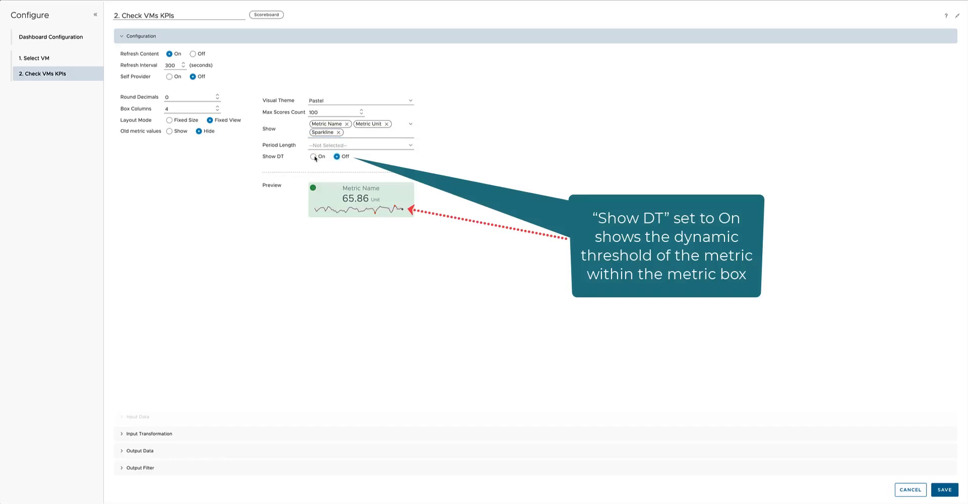
{"action": "left_click", "coordinate": [408, 146]}
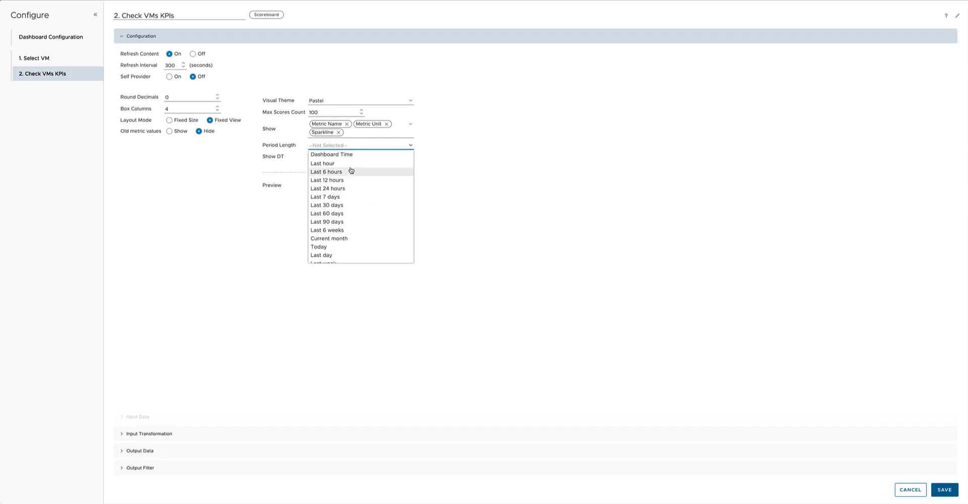
{"action": "left_click", "coordinate": [349, 197]}
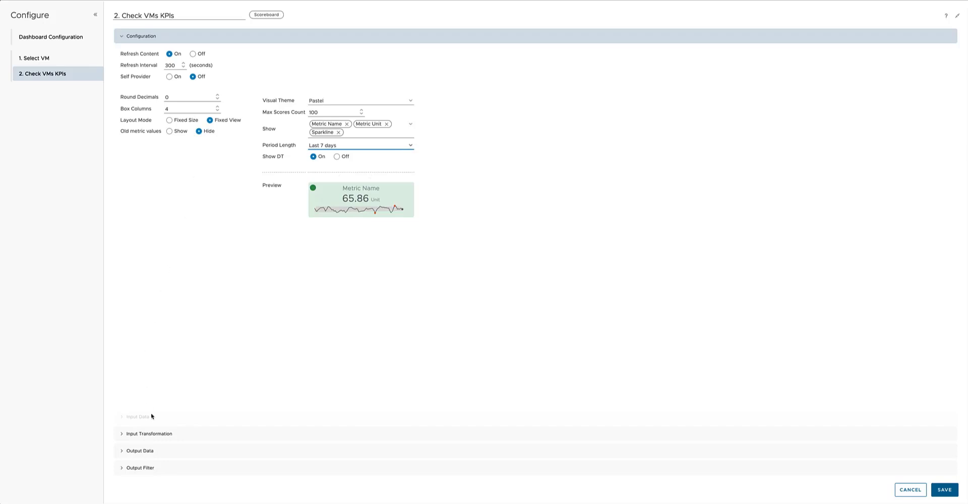
Check Input Transformation, start adding an Output Data metric, and find the Virtual Machine object type by filtering for "virtual machine".
{"action": "left_click", "coordinate": [156, 434]}
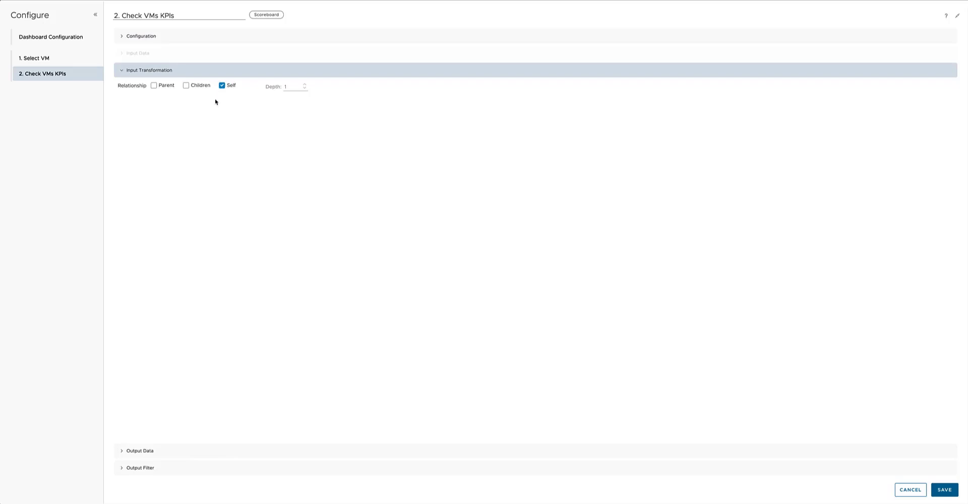
{"action": "left_click", "coordinate": [152, 451]}
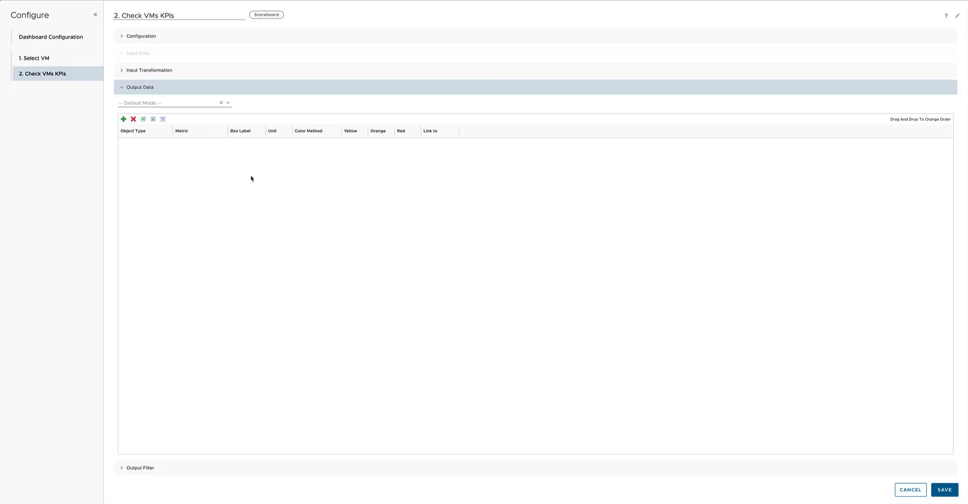
{"action": "left_click", "coordinate": [124, 119]}
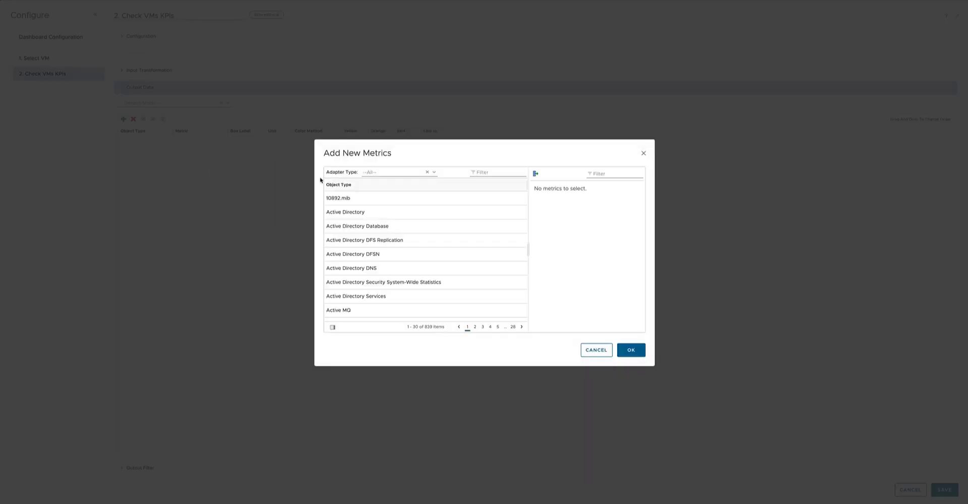
{"action": "left_click", "coordinate": [497, 171]}
{"action": "type", "text": "virtual machine"}
{"action": "left_click", "coordinate": [393, 212]}
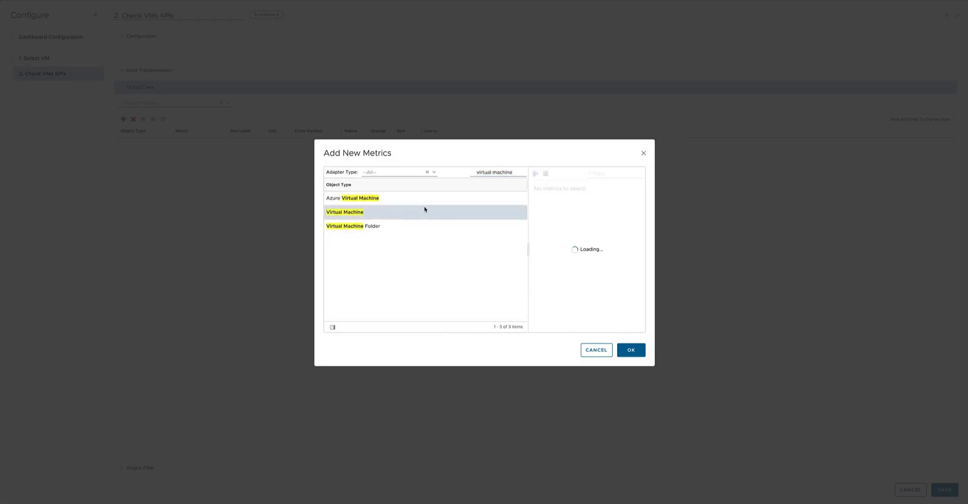
Enlarge the Add New Metrics dialog and add the CPU Demand metric for Virtual Machine.
{"action": "left_click_drag", "start_coordinate": [654, 369], "coordinate": [805, 457]}
{"action": "left_click_drag", "start_coordinate": [679, 296], "coordinate": [575, 288]}
{"action": "left_click", "coordinate": [602, 195]}
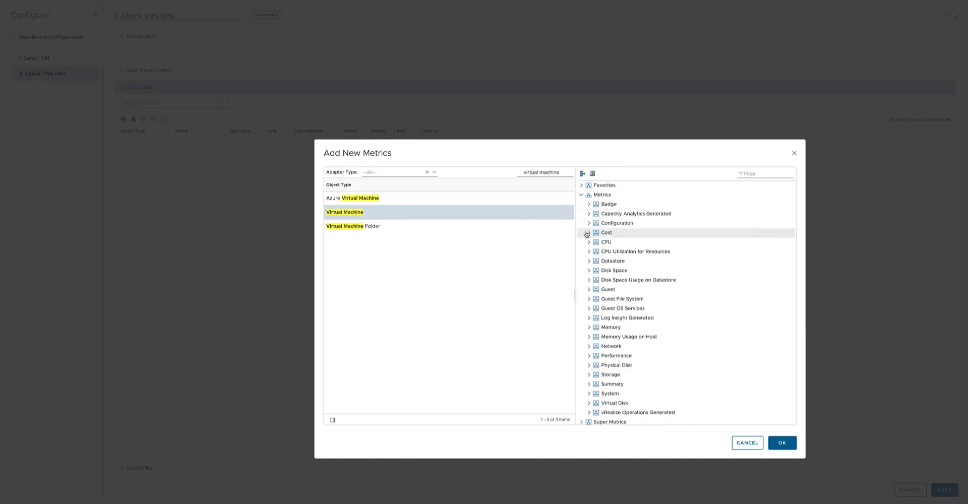
{"action": "left_click", "coordinate": [630, 242]}
{"action": "scroll", "coordinate": [655, 258], "scroll_direction": "down", "scroll_amount": 1}
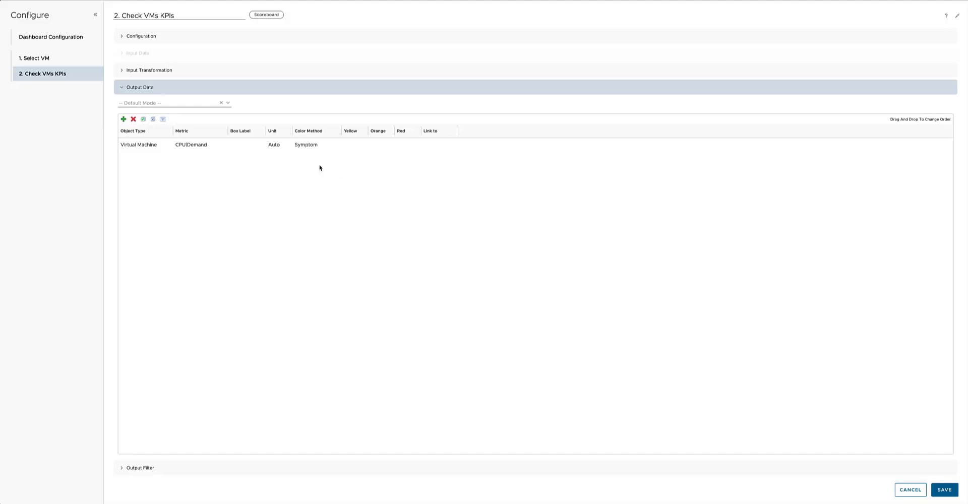
Set the CPU|Demand row's box label to "CPU Demand" and check its unit options, keeping Auto.
{"action": "left_click", "coordinate": [240, 147]}
{"action": "double_click", "coordinate": [241, 146]}
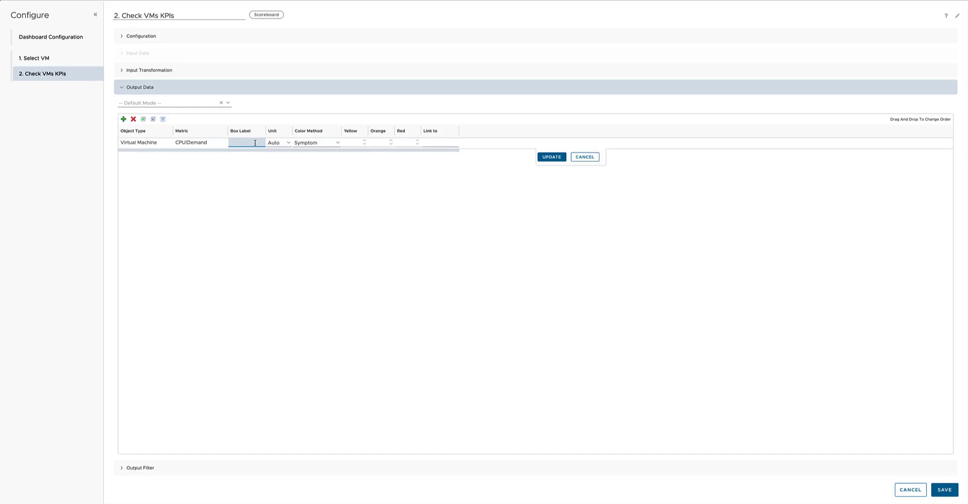
{"action": "type", "text": "CP"}
{"action": "type", "text": "U De,ma"}
{"action": "type", "text": "mand"}
{"action": "left_click", "coordinate": [288, 144]}
Set the CPU Demand color method to Custom with thresholds yellow 75, orange 85 and red 95, and apply the row changes.
{"action": "left_click", "coordinate": [318, 143]}
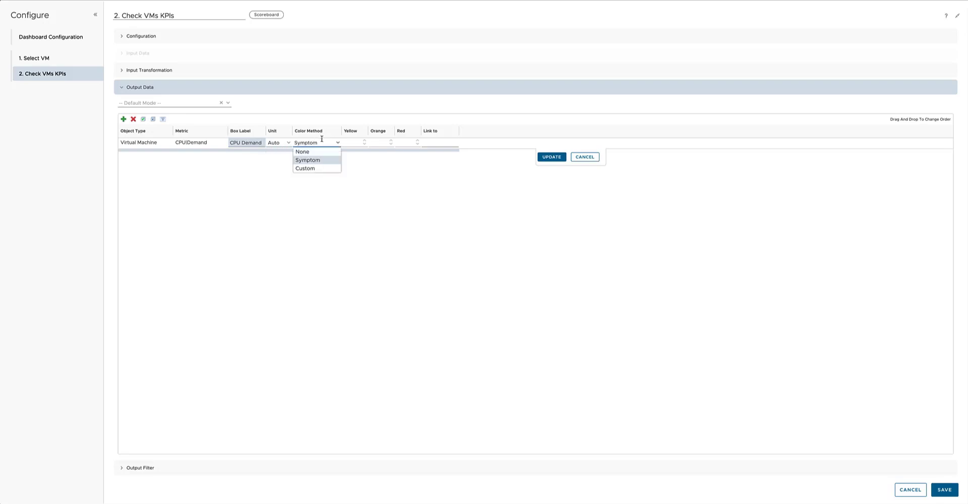
{"action": "left_click", "coordinate": [322, 169]}
{"action": "left_click", "coordinate": [350, 141]}
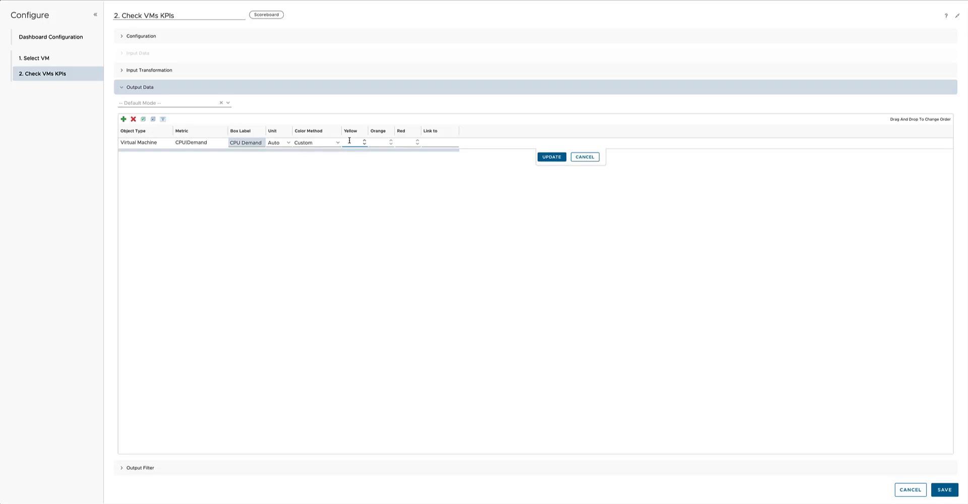
{"action": "type", "text": "75"}
{"action": "key", "text": "Tab"}
{"action": "type", "text": "85"}
{"action": "key", "text": "Tab"}
{"action": "left_click", "coordinate": [549, 160]}
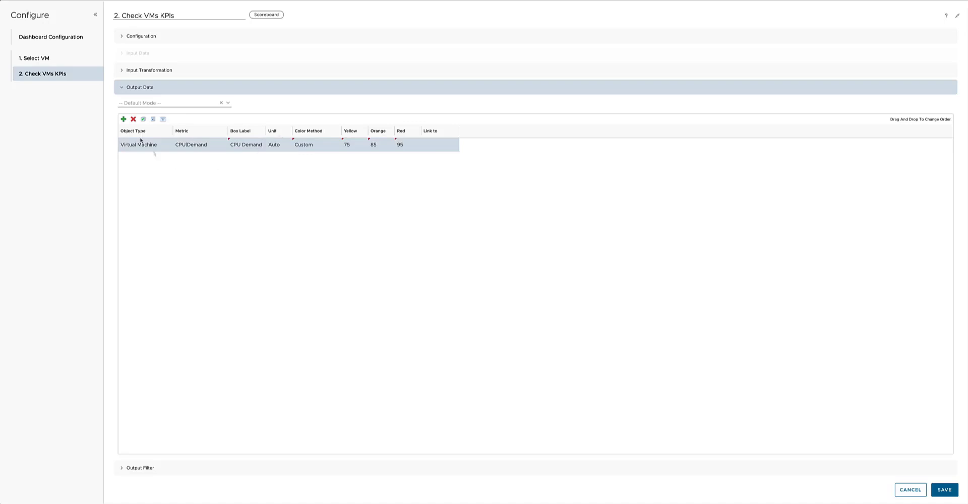
Start adding more Virtual Machine metrics and pick the Memory Consumed metric.
{"action": "left_click", "coordinate": [123, 119]}
{"action": "scroll", "coordinate": [676, 293], "scroll_direction": "down", "scroll_amount": 5}
{"action": "scroll", "coordinate": [663, 313], "scroll_direction": "down", "scroll_amount": 4}
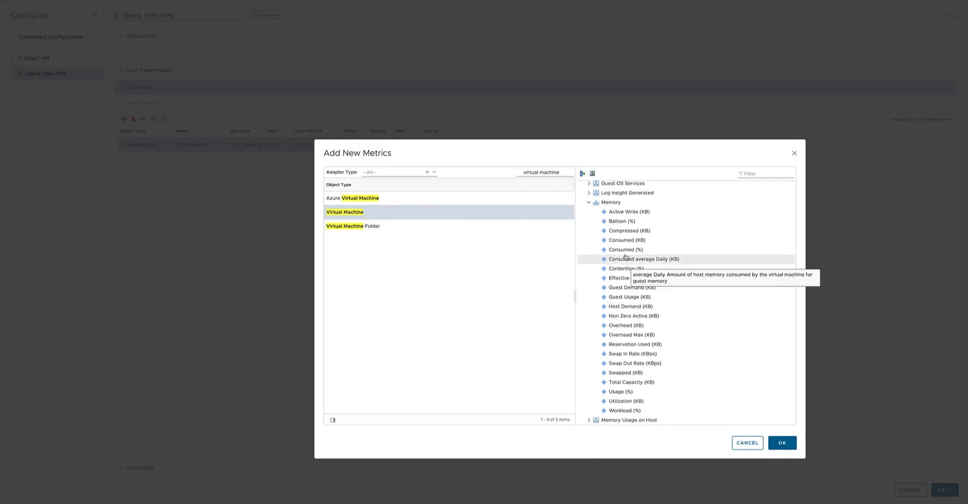
{"action": "scroll", "coordinate": [683, 321], "scroll_direction": "down", "scroll_amount": 3}
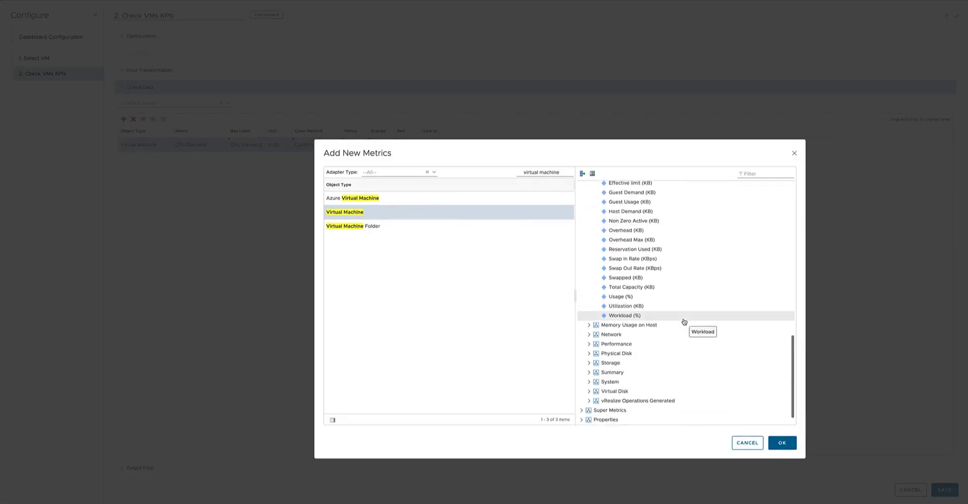
Pick Total Latency (ms) from Virtual Disk's Aggregate of all Instances and add the chosen metrics to the output data.
{"action": "left_click", "coordinate": [588, 364]}
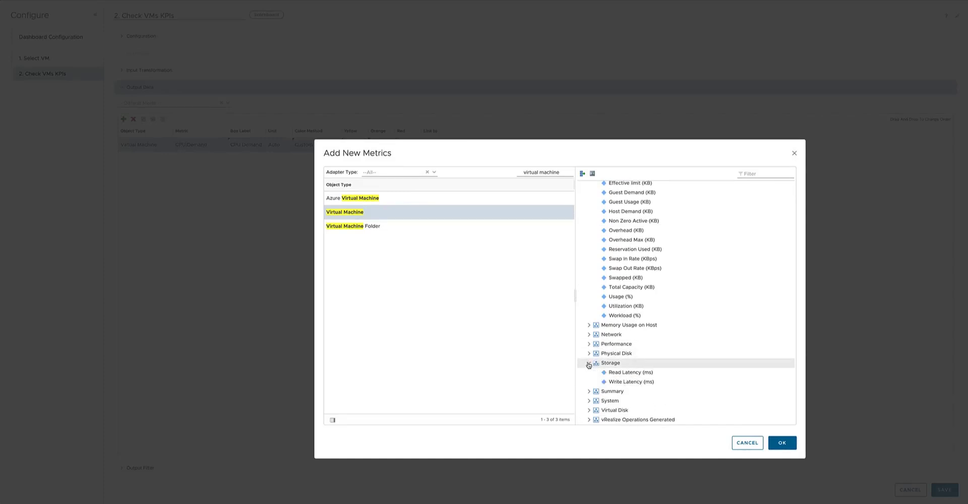
{"action": "left_click", "coordinate": [589, 364]}
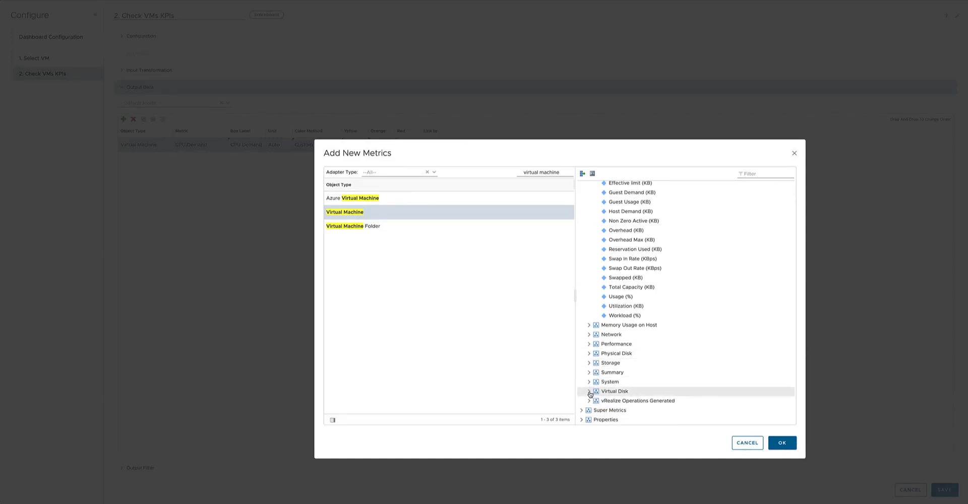
{"action": "left_click", "coordinate": [589, 392]}
{"action": "scroll", "coordinate": [659, 383], "scroll_direction": "down", "scroll_amount": 2}
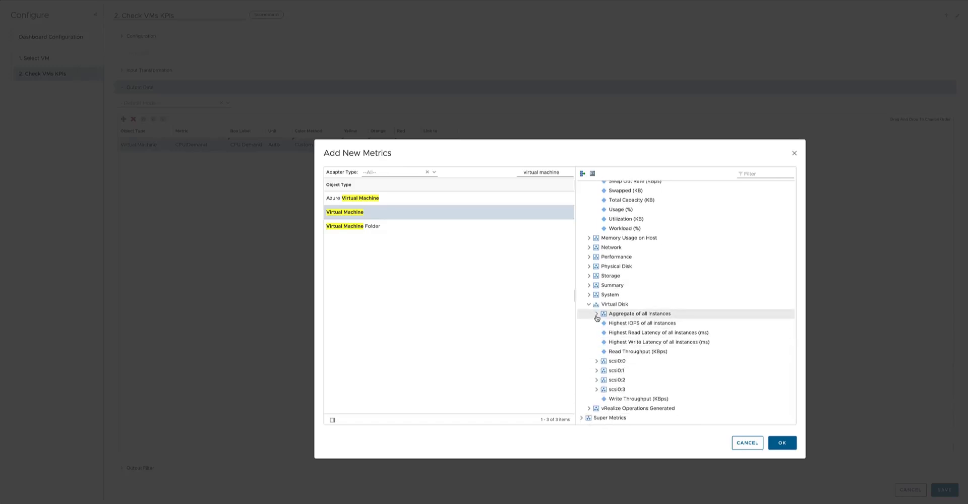
{"action": "left_click", "coordinate": [597, 314]}
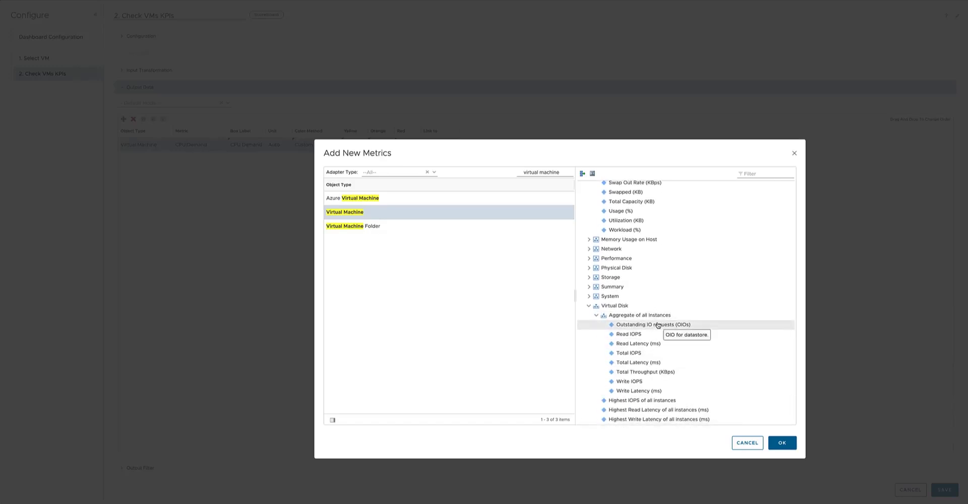
{"action": "left_click", "coordinate": [656, 362]}
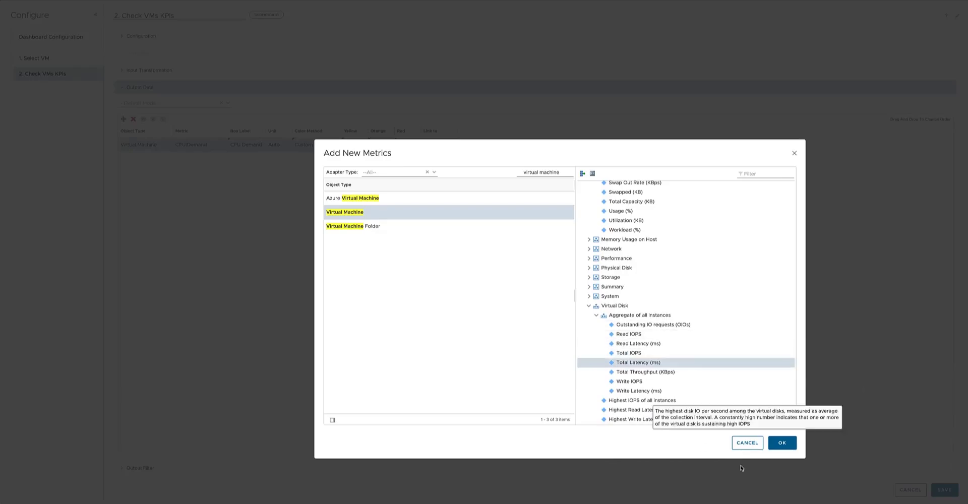
{"action": "left_click", "coordinate": [778, 445]}
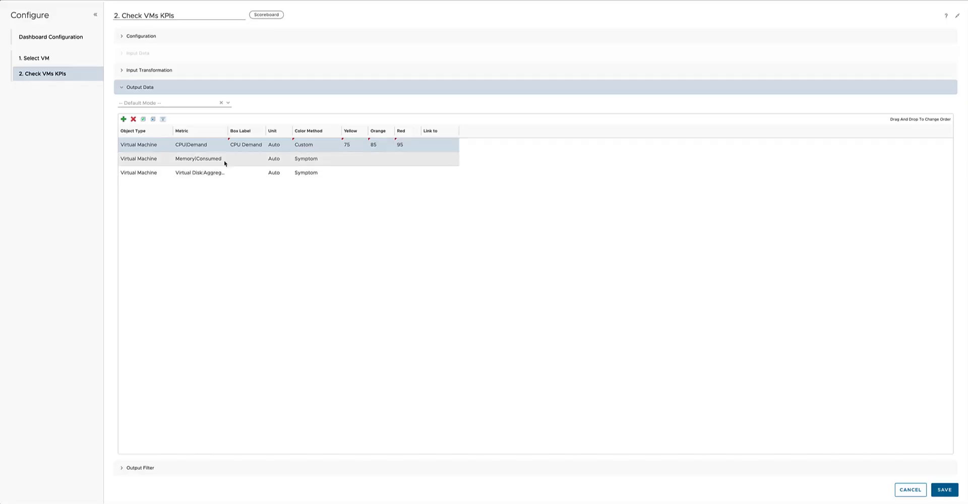
{"action": "left_click", "coordinate": [241, 159]}
{"action": "double_click", "coordinate": [241, 159]}
{"action": "type", "text": "RAM Consumed"}
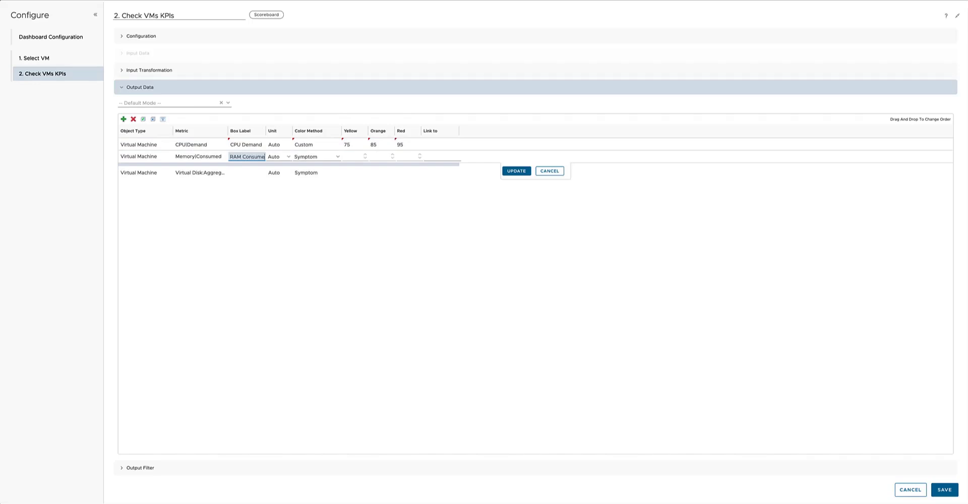
{"action": "left_click", "coordinate": [284, 157]}
{"action": "left_click", "coordinate": [277, 174]}
{"action": "left_click", "coordinate": [333, 157]}
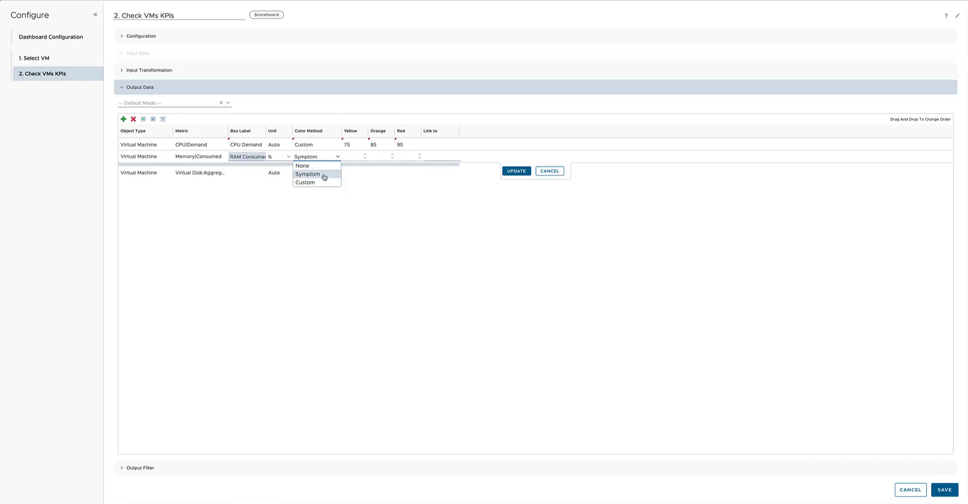
{"action": "left_click", "coordinate": [242, 176]}
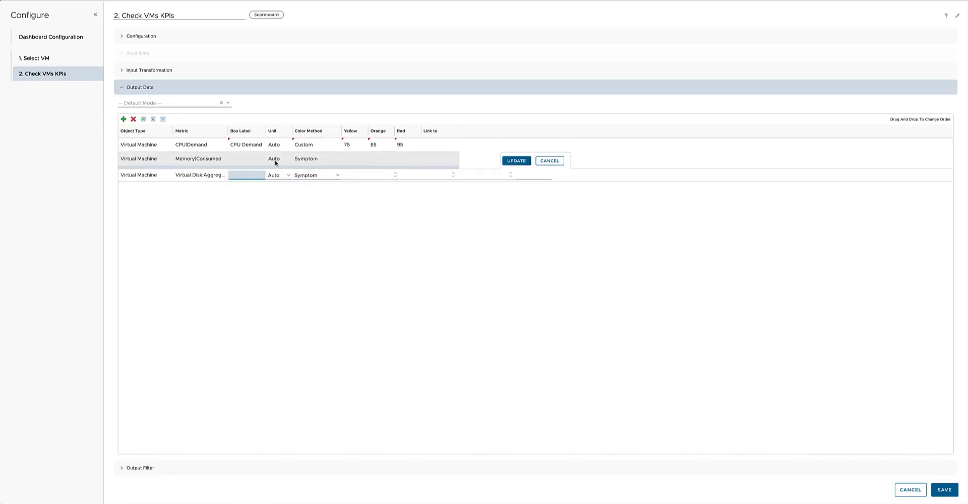
Set the Memory|Consumed row's box label to "RAM Consumed" and apply the change.
{"action": "left_click", "coordinate": [249, 158]}
{"action": "type", "text": "RAM Consumed"}
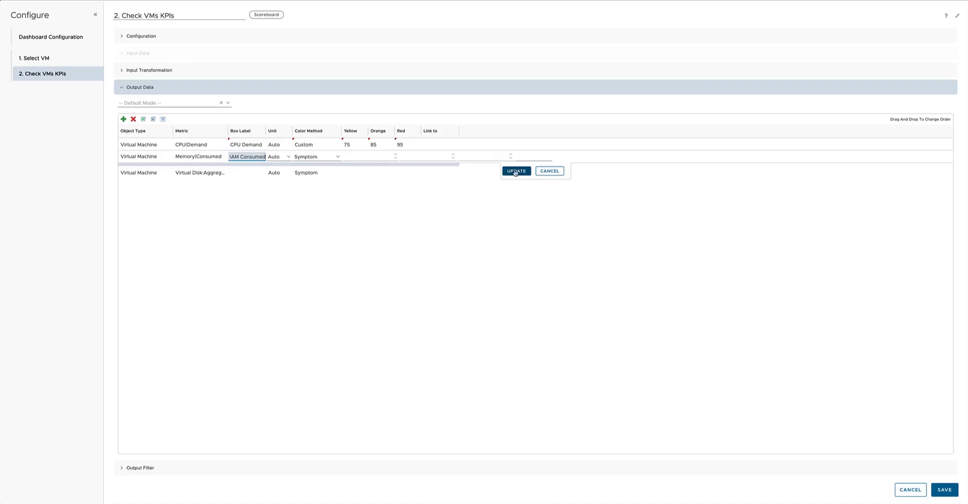
{"action": "left_click", "coordinate": [516, 171]}
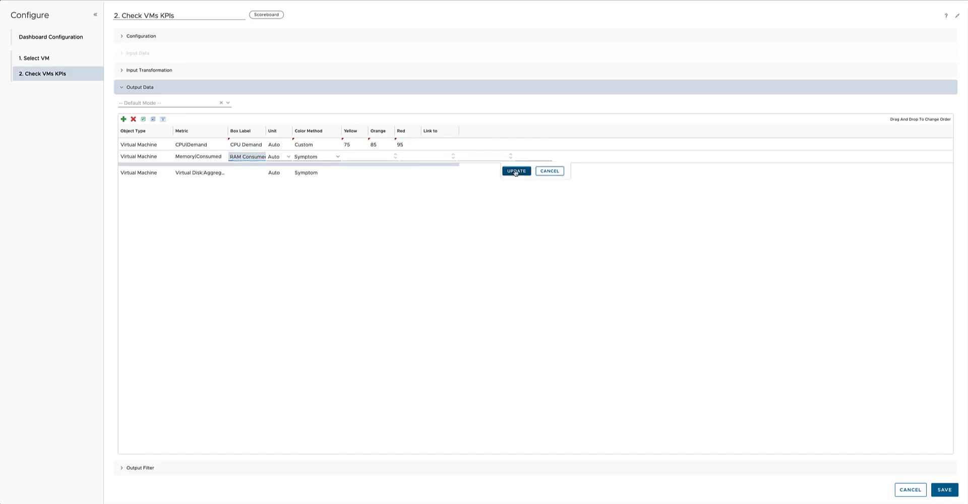
Label the Virtual Disk row "Total Disk Latency" with unit ms and color method None, and apply the changes.
{"action": "double_click", "coordinate": [245, 172]}
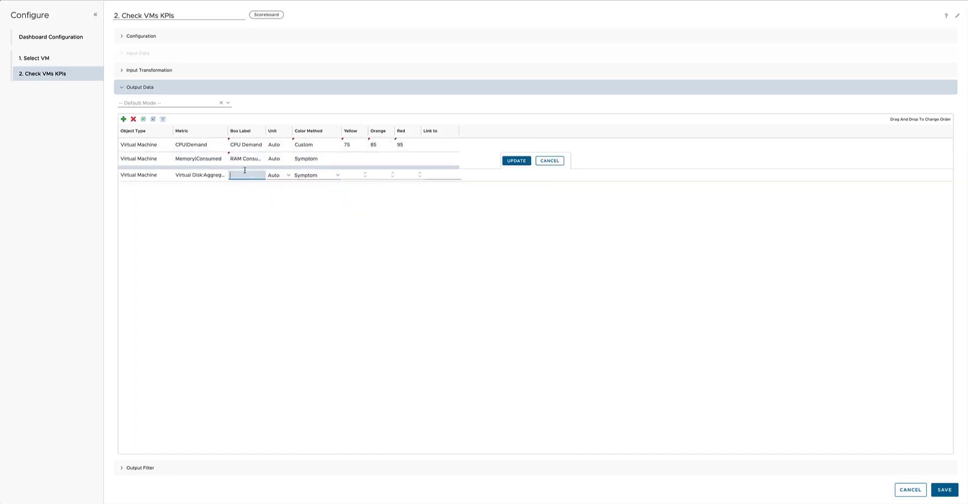
{"action": "type", "text": "Total Disk Latency"}
{"action": "left_click", "coordinate": [288, 175]}
{"action": "left_click", "coordinate": [282, 210]}
{"action": "left_click", "coordinate": [335, 173]}
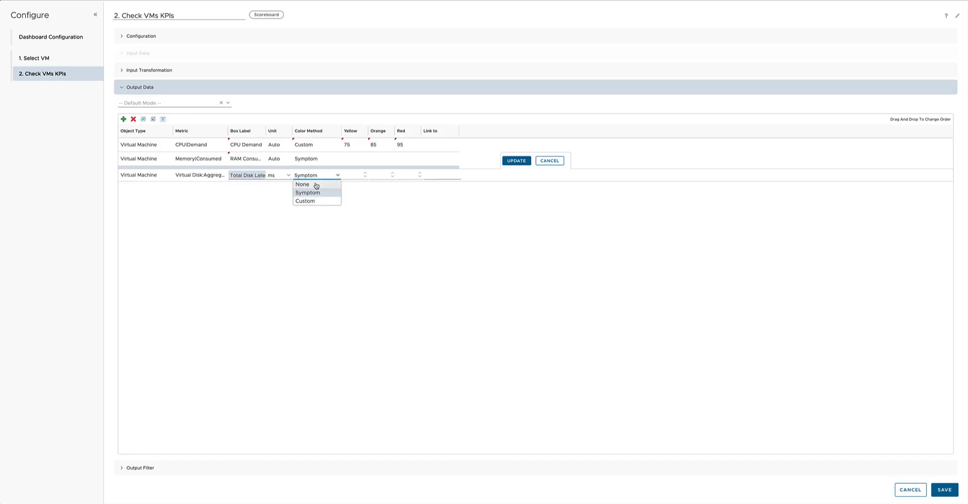
{"action": "left_click", "coordinate": [319, 185]}
{"action": "left_click", "coordinate": [519, 162]}
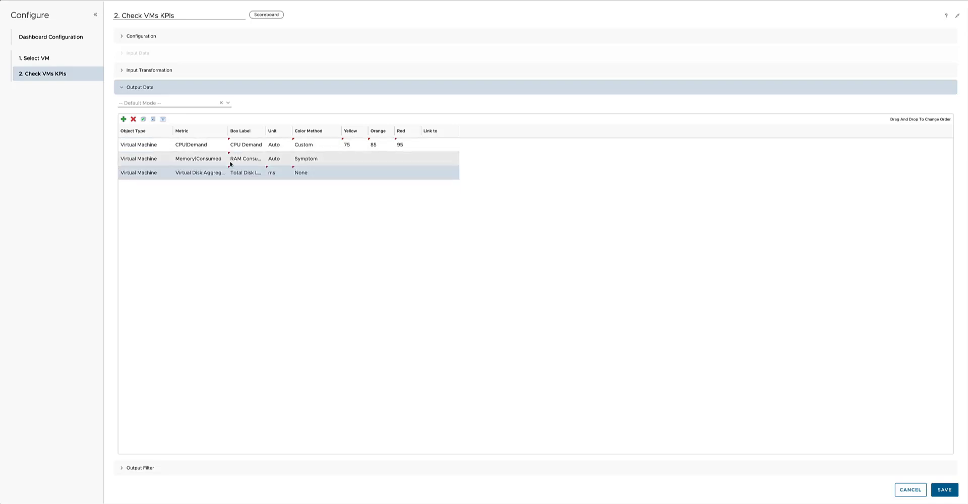
Check the Scoreboard's Output Filter without adding criteria and save the widget configuration.
{"action": "left_click", "coordinate": [147, 468]}
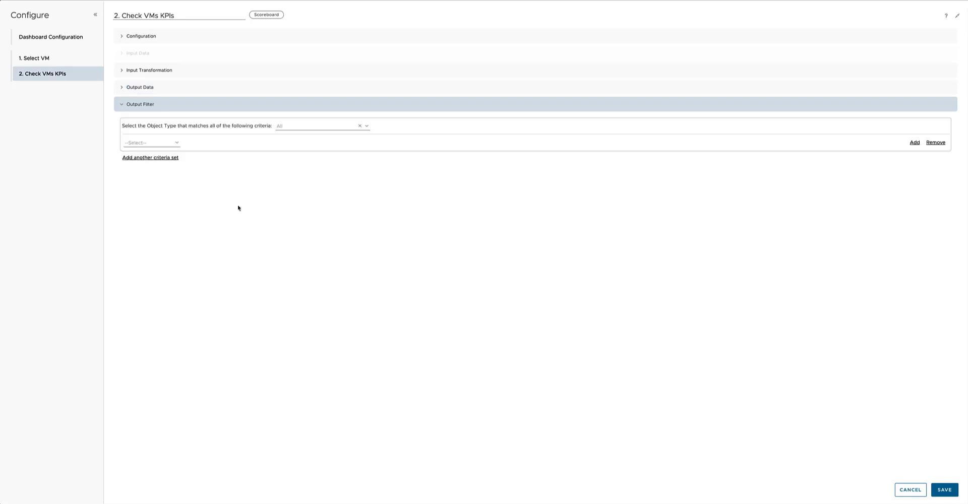
{"action": "left_click", "coordinate": [937, 490]}
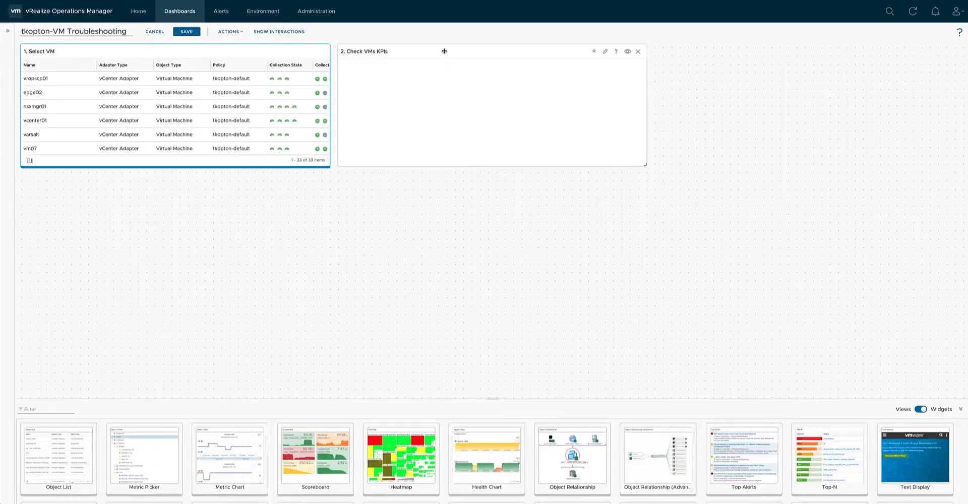
{"action": "left_click", "coordinate": [444, 51]}
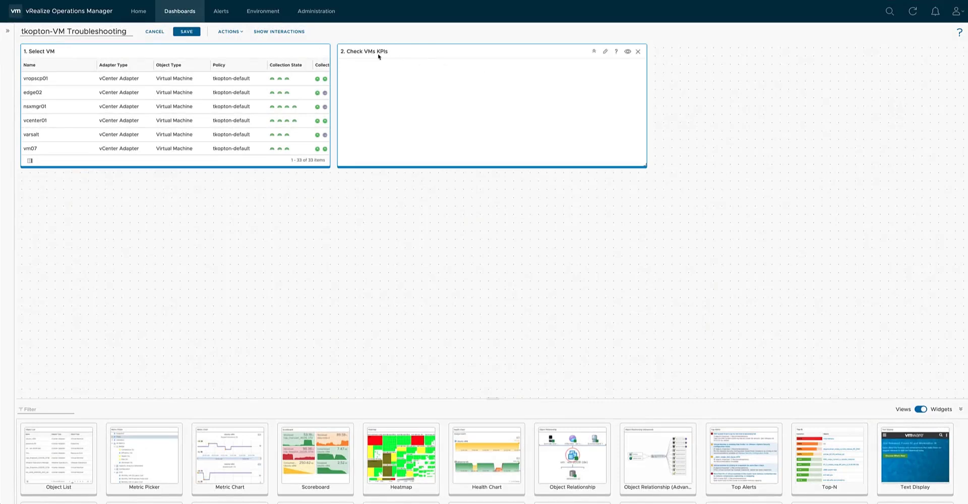
Create a widget interaction that passes the object selected in 1. Select VM to the 2. Check VMs KPIs Scoreboard.
{"action": "left_click", "coordinate": [278, 32]}
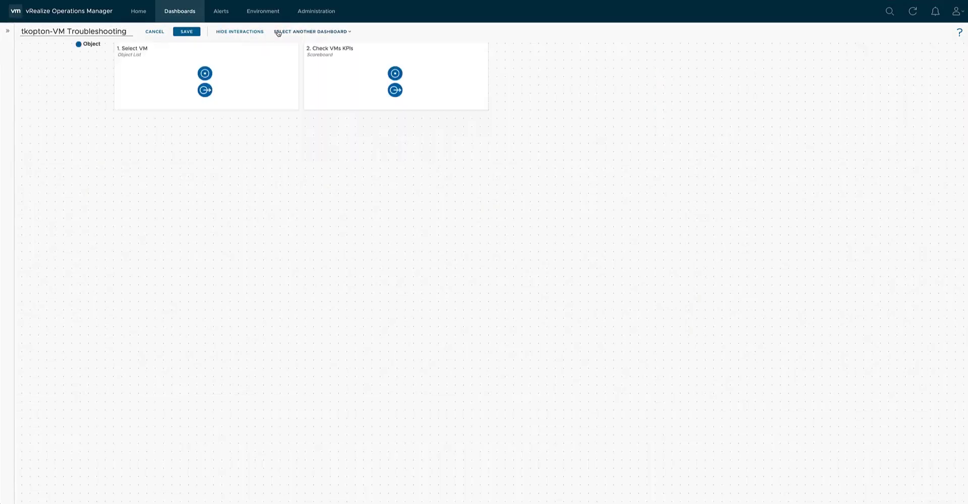
{"action": "left_click_drag", "start_coordinate": [205, 90], "coordinate": [395, 73]}
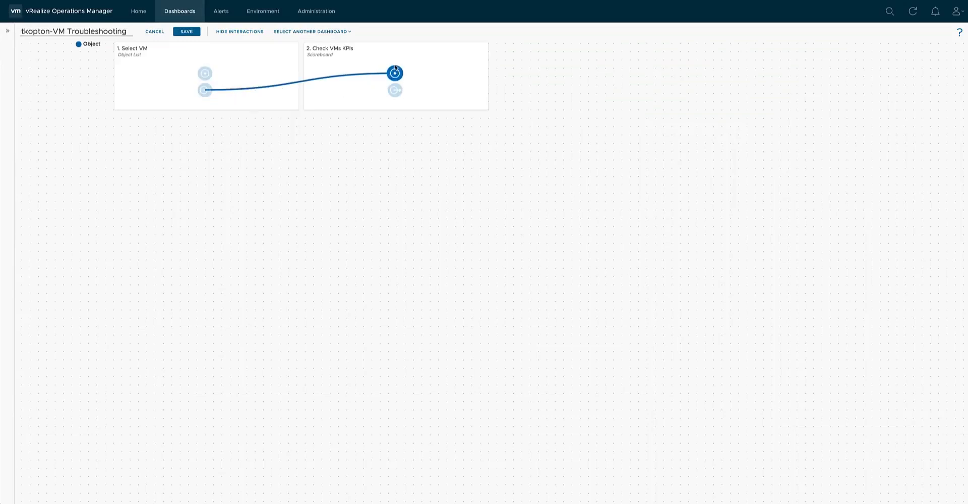
{"action": "left_click", "coordinate": [232, 31]}
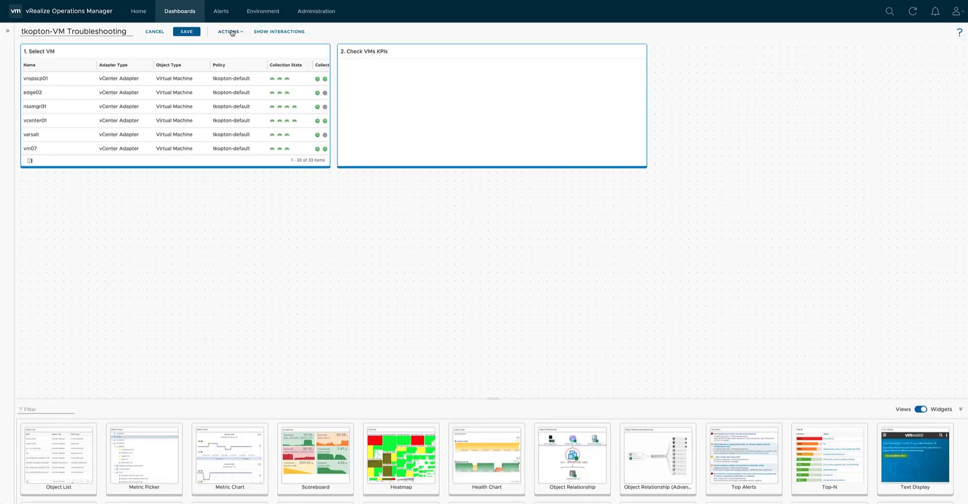
Select the VM edge02 in the object list and examine its CPU, RAM and disk latency KPIs in the Scoreboard.
{"action": "left_click", "coordinate": [82, 94]}
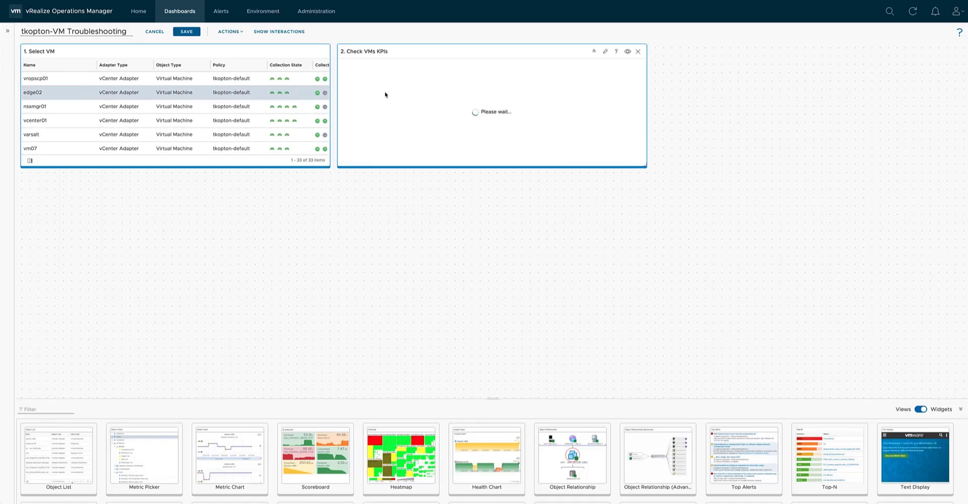
{"action": "mouse_move", "coordinate": [374, 113]}
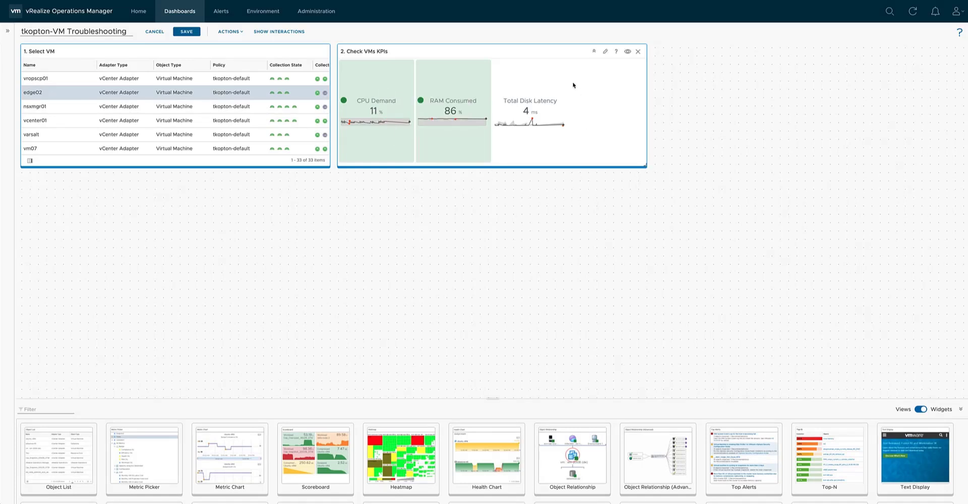
{"action": "mouse_move", "coordinate": [448, 82]}
{"action": "mouse_move", "coordinate": [534, 132]}
In the Scoreboard's enlarged output data configuration, set the Memory|Consumed row's color method to Custom.
{"action": "left_click", "coordinate": [607, 52]}
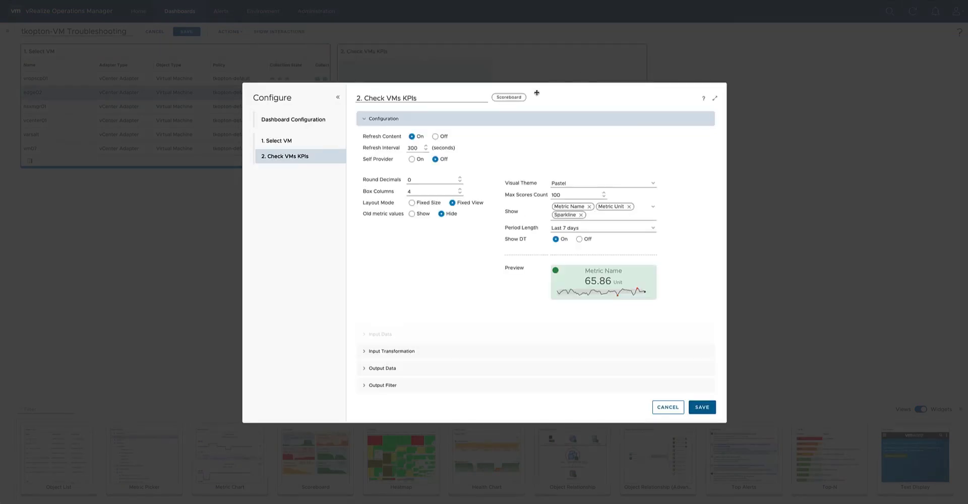
{"action": "left_click", "coordinate": [399, 369]}
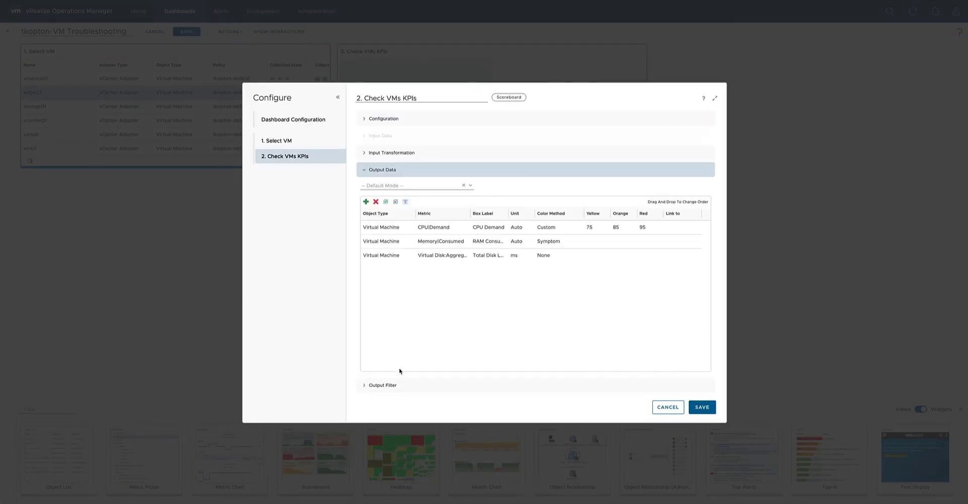
{"action": "left_click", "coordinate": [716, 100]}
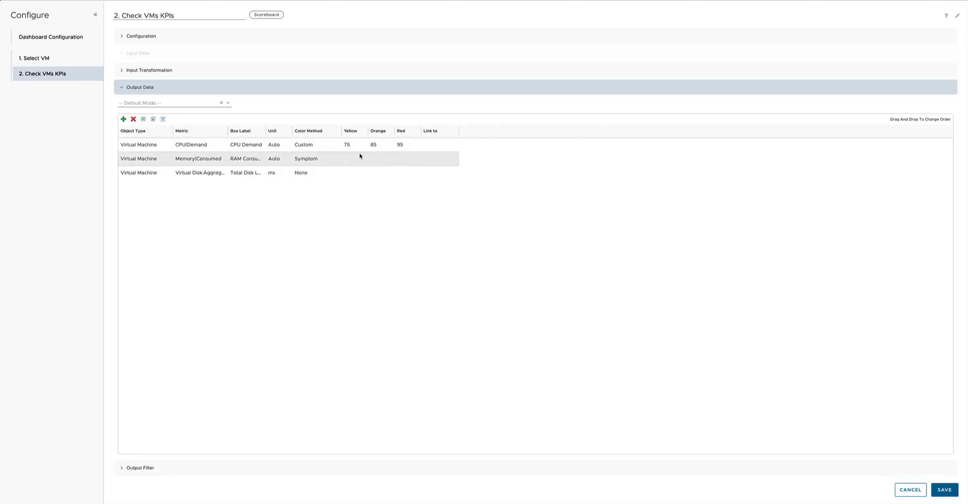
{"action": "left_click", "coordinate": [216, 163]}
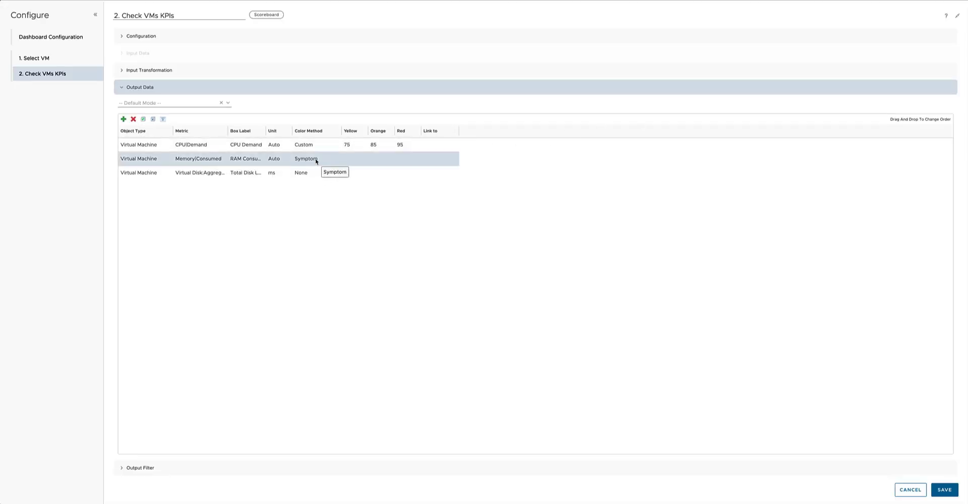
{"action": "double_click", "coordinate": [331, 161]}
{"action": "left_click", "coordinate": [338, 157]}
{"action": "left_click", "coordinate": [313, 184]}
Set the Memory|Consumed thresholds to yellow 70, orange 80 and red 90, and apply the row changes.
{"action": "left_click", "coordinate": [352, 156]}
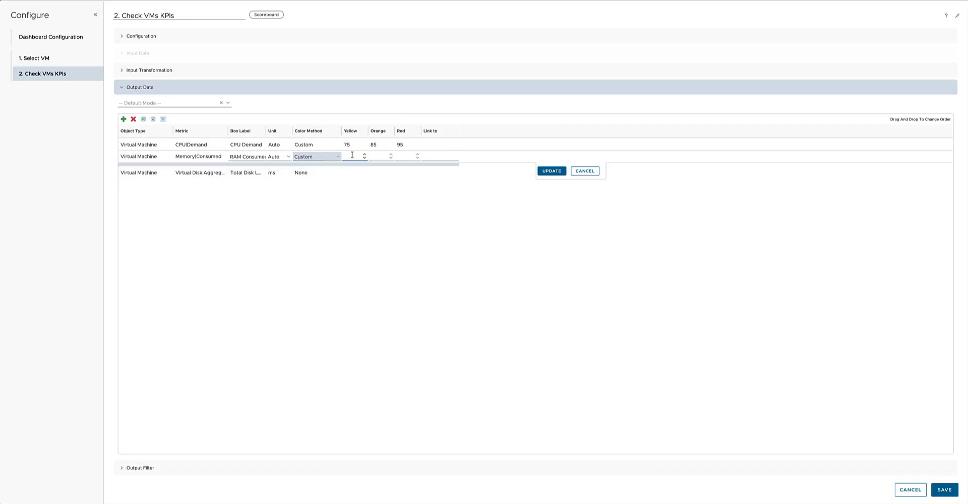
{"action": "type", "text": "70"}
{"action": "left_click", "coordinate": [379, 155]}
{"action": "left_click", "coordinate": [400, 157]}
{"action": "type", "text": "90"}
{"action": "left_click", "coordinate": [547, 171]}
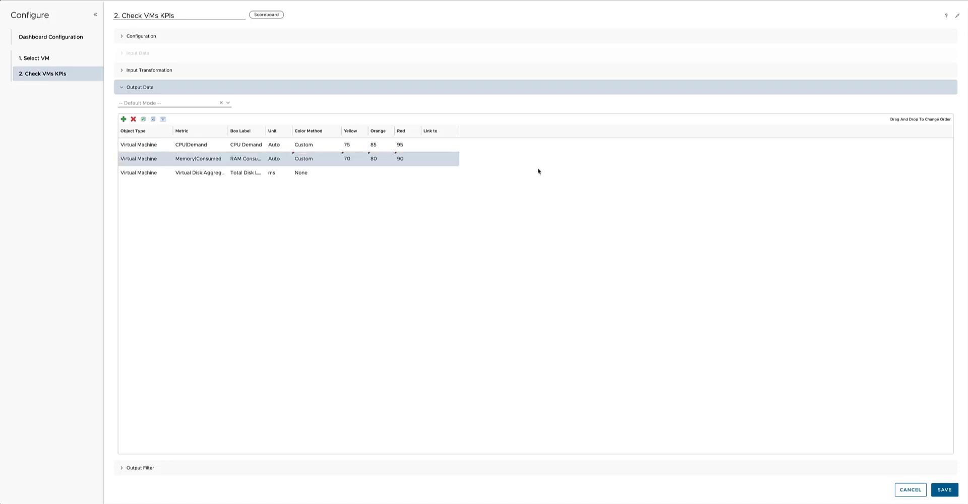
Set the Virtual Disk latency row's color method to Custom.
{"action": "double_click", "coordinate": [305, 173]}
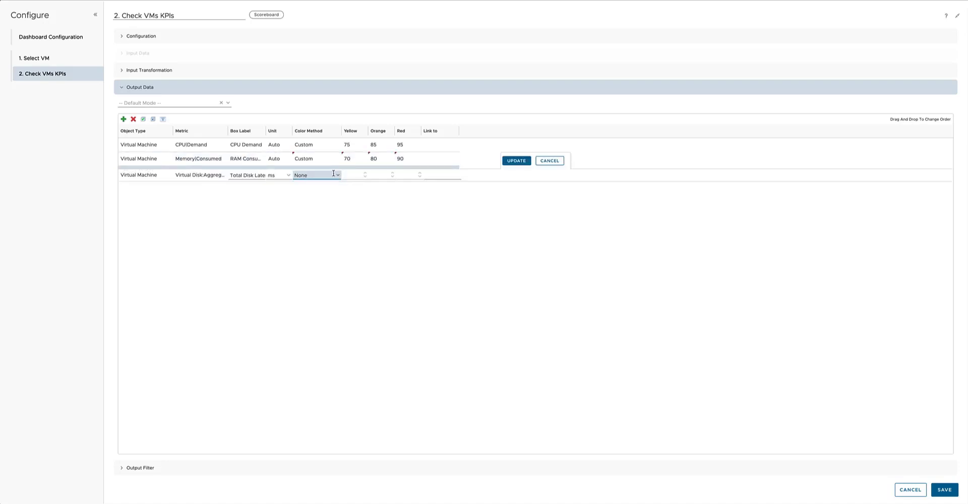
{"action": "left_click", "coordinate": [320, 175]}
{"action": "left_click", "coordinate": [314, 201]}
Set the Virtual Disk latency thresholds to yellow 10, orange 15 and red 30, and save the changes.
{"action": "left_click", "coordinate": [358, 173]}
{"action": "type", "text": "5"}
{"action": "left_click", "coordinate": [382, 176]}
{"action": "left_click", "coordinate": [344, 176]}
{"action": "key", "text": "BackSpace"}
{"action": "left_click", "coordinate": [376, 176]}
{"action": "type", "text": "15"}
{"action": "left_click", "coordinate": [409, 173]}
{"action": "type", "text": "30"}
{"action": "left_click", "coordinate": [520, 161]}
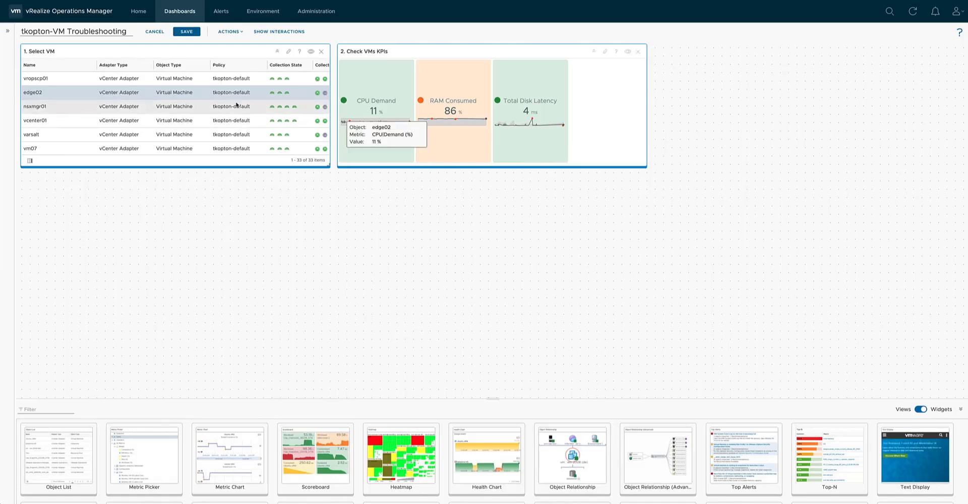
Show the KPIs of vcenter01 and try the Fixed Size layout mode on the Scoreboard.
{"action": "left_click", "coordinate": [56, 125]}
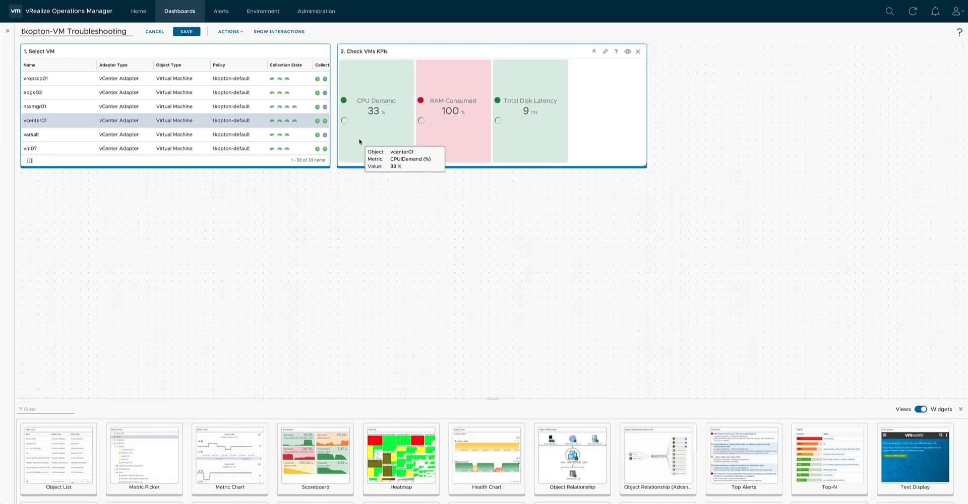
{"action": "left_click", "coordinate": [606, 53]}
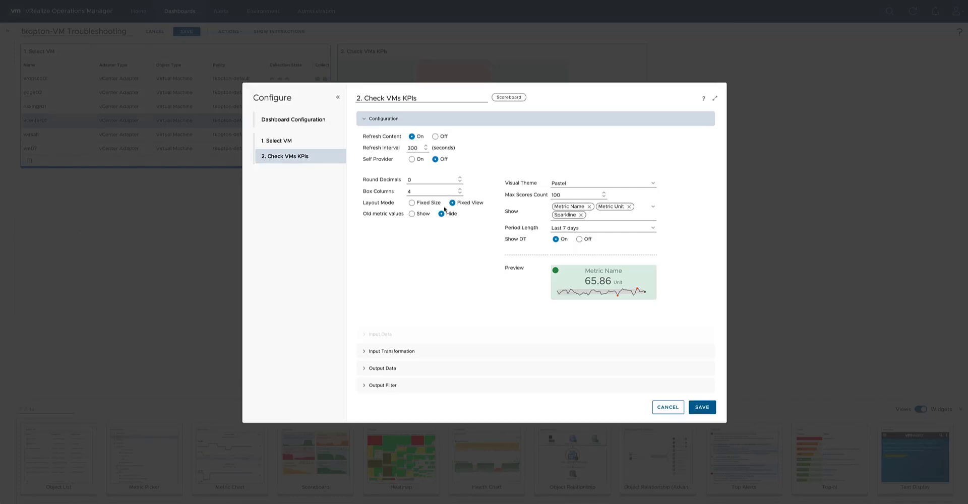
{"action": "left_click", "coordinate": [412, 204]}
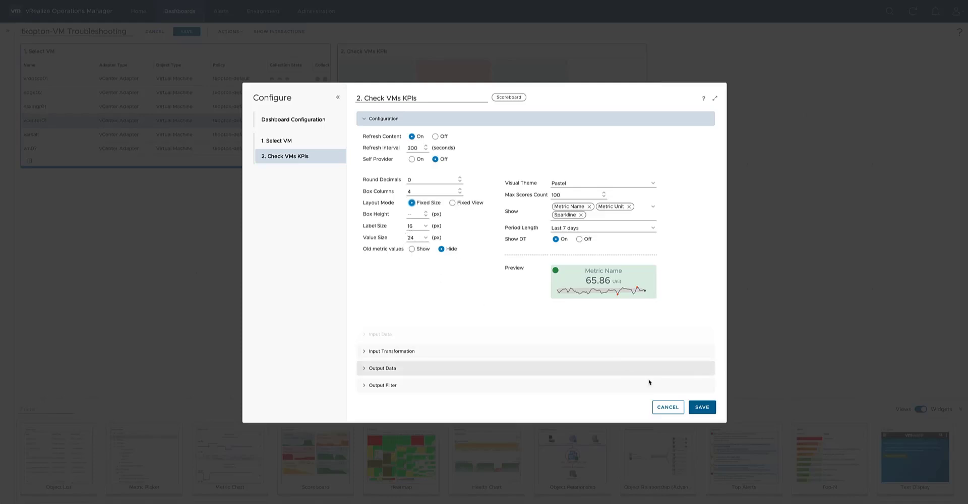
{"action": "left_click", "coordinate": [702, 406]}
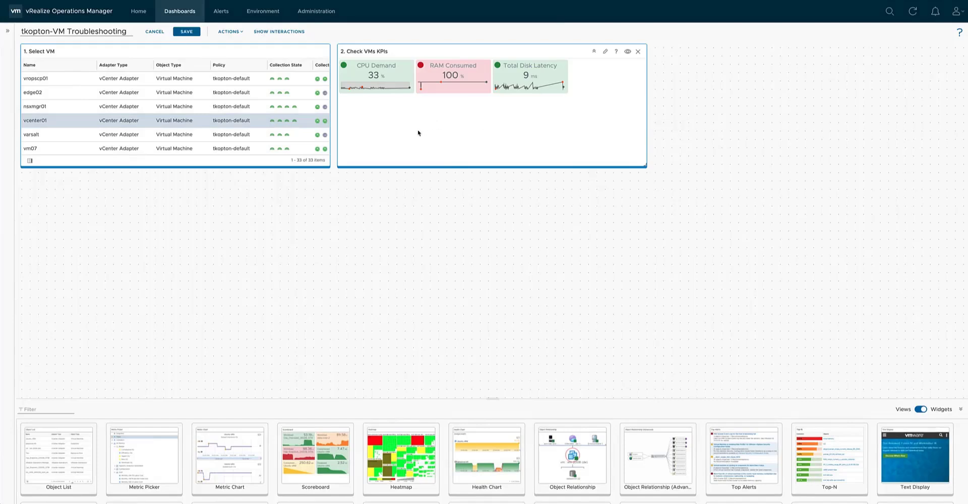
Set the Scoreboard's layout mode back to Fixed View.
{"action": "left_click", "coordinate": [607, 52]}
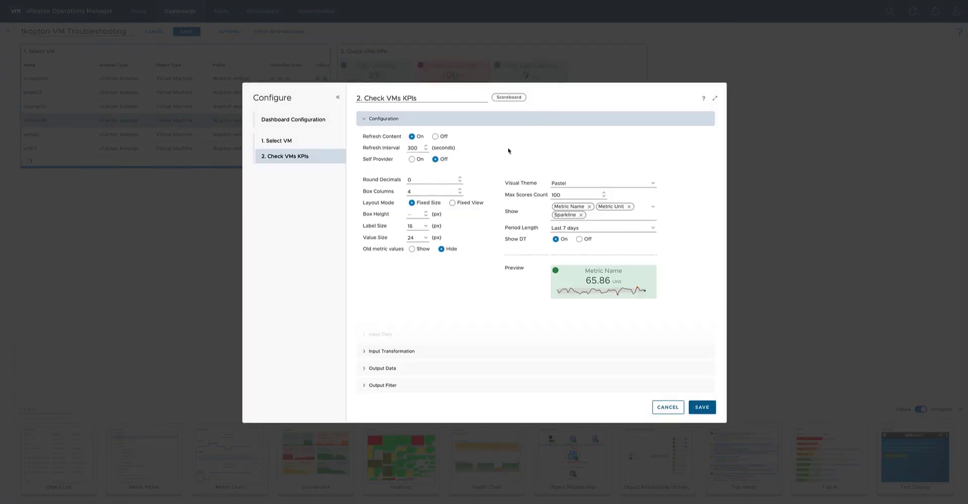
{"action": "left_click", "coordinate": [452, 202]}
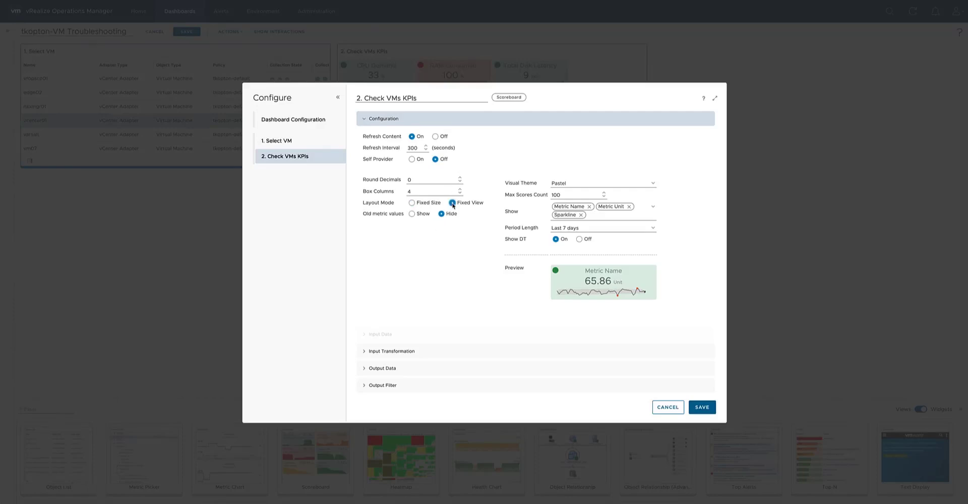
Start adding a metric to the Scoreboard's output data, filtering object types by "virtual machine" and selecting Virtual Machine.
{"action": "left_click", "coordinate": [389, 368]}
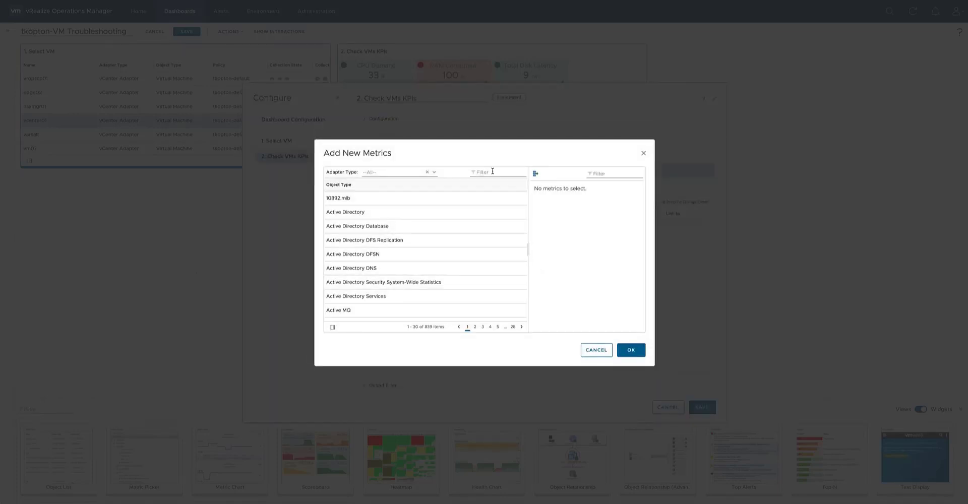
{"action": "left_click", "coordinate": [492, 172]}
{"action": "type", "text": "virtual machine"}
{"action": "key", "text": "Return"}
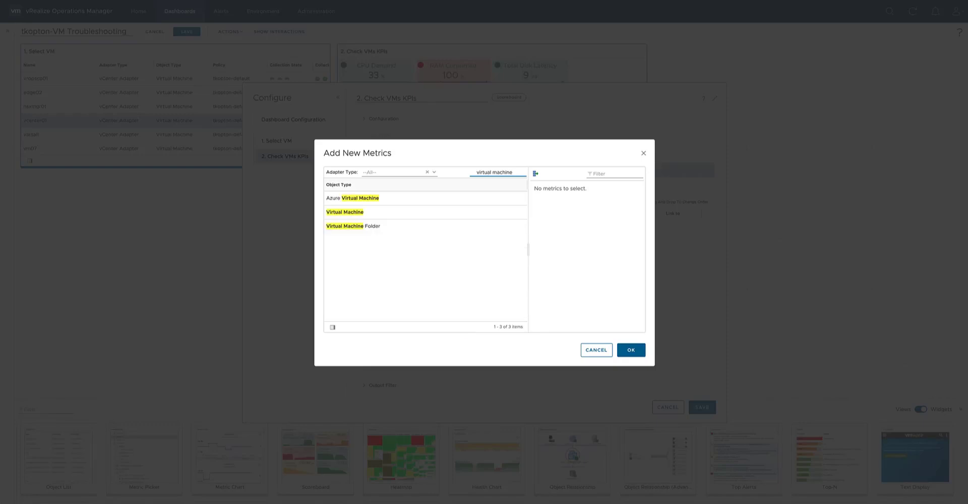
{"action": "left_click", "coordinate": [403, 211]}
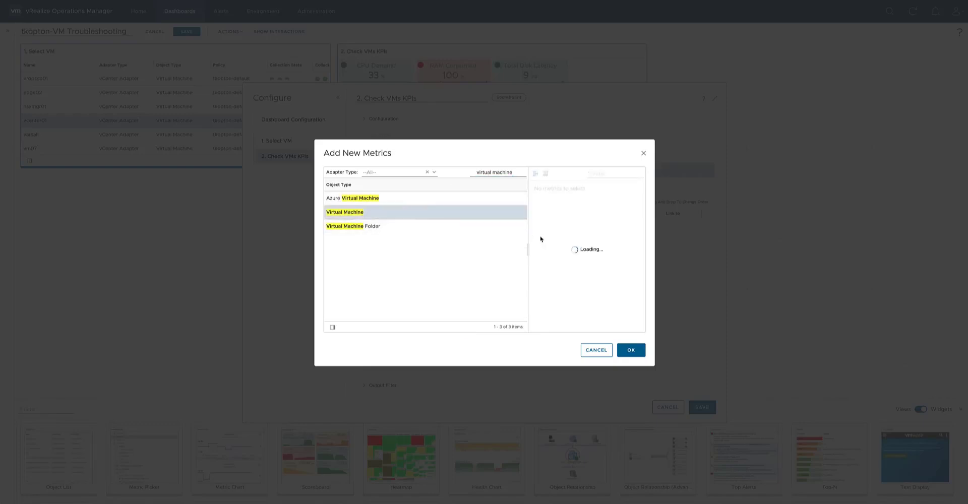
Add the Packets Dropped (%) metric from Network's Aggregate of all Instances to the output data.
{"action": "left_click", "coordinate": [534, 195]}
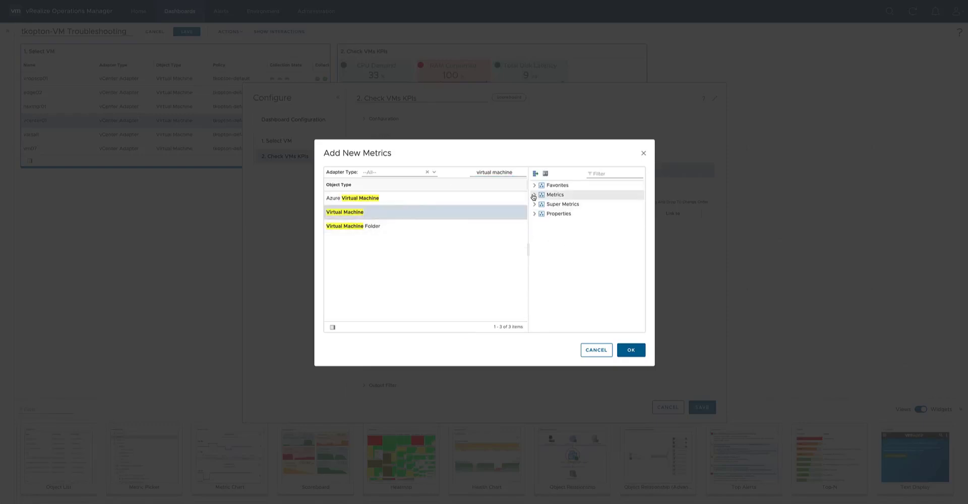
{"action": "left_click_drag", "start_coordinate": [655, 366], "coordinate": [804, 461]}
{"action": "left_click_drag", "start_coordinate": [677, 299], "coordinate": [609, 298]}
{"action": "left_click", "coordinate": [623, 346]}
{"action": "scroll", "coordinate": [678, 297], "scroll_direction": "down", "scroll_amount": 2}
{"action": "left_click", "coordinate": [632, 294]}
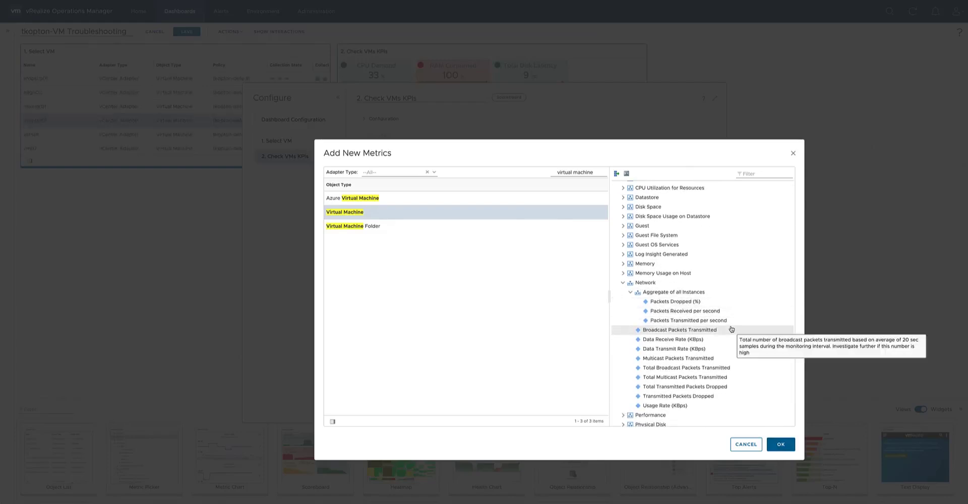
{"action": "left_click", "coordinate": [733, 305]}
{"action": "left_click", "coordinate": [779, 446]}
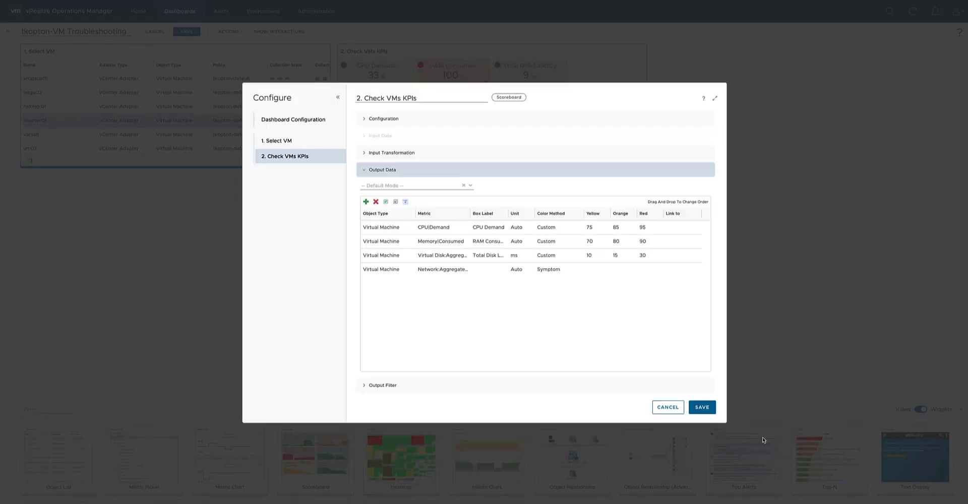
Label the Network row "Packets Dropped" and set its unit to % and its color method to Custom.
{"action": "double_click", "coordinate": [491, 271]}
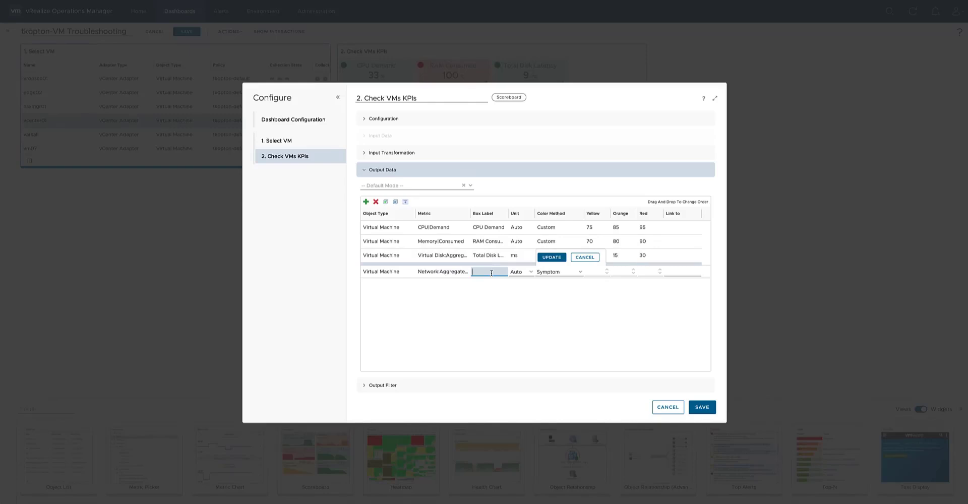
{"action": "type", "text": "Packet"}
{"action": "type", "text": "s Dropped"}
{"action": "left_click", "coordinate": [531, 272]}
{"action": "left_click", "coordinate": [530, 288]}
{"action": "left_click", "coordinate": [576, 273]}
{"action": "left_click", "coordinate": [562, 299]}
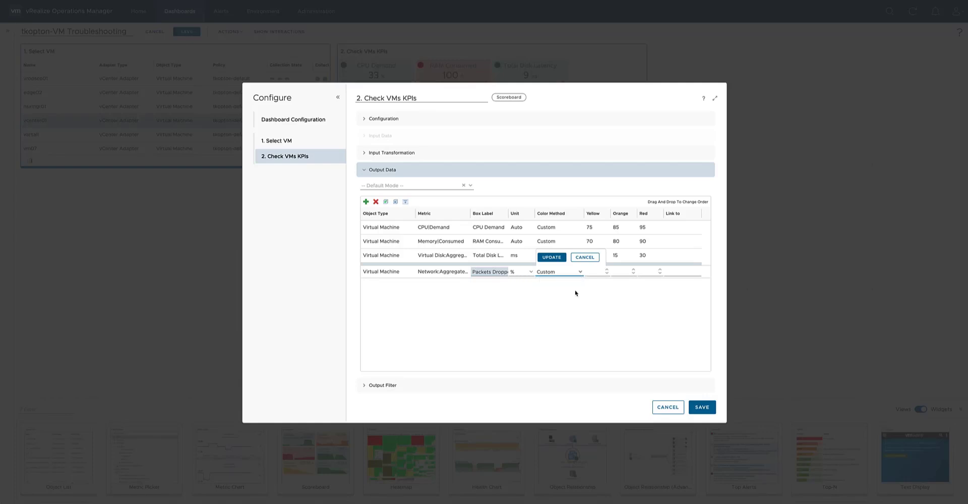
Set the Packets Dropped thresholds to yellow 10, orange 15 and red 20, and save the widget and the dashboard.
{"action": "left_click", "coordinate": [590, 272]}
{"action": "type", "text": "10"}
{"action": "key", "text": "Tab"}
{"action": "key", "text": "Tab"}
{"action": "type", "text": "20"}
{"action": "left_click", "coordinate": [552, 258]}
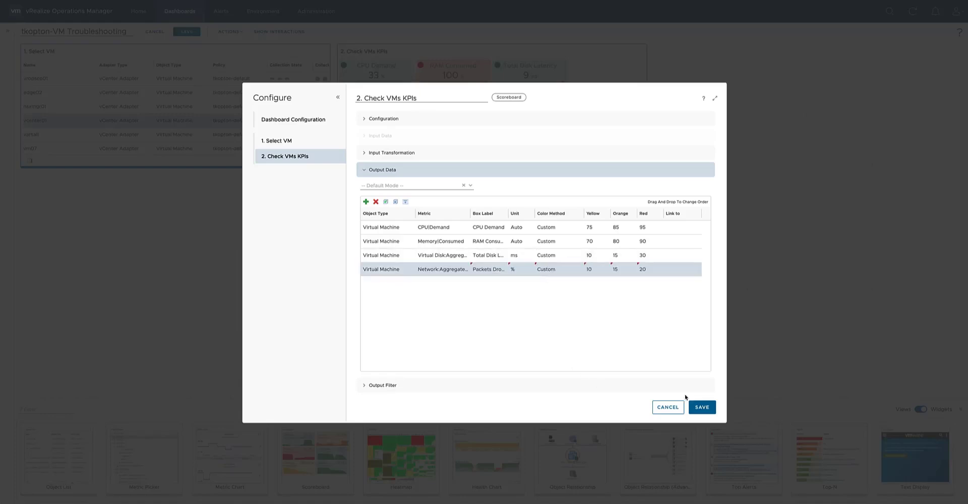
{"action": "left_click", "coordinate": [691, 408]}
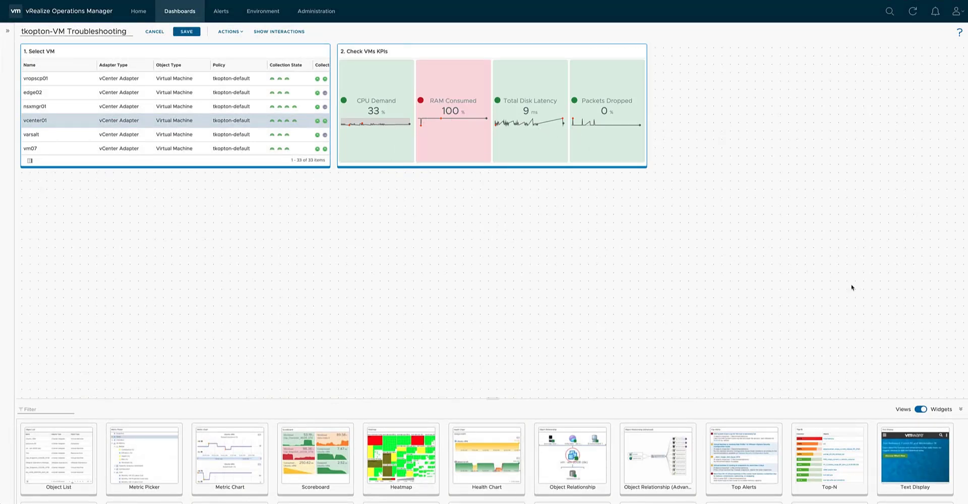
{"action": "left_click", "coordinate": [188, 32]}
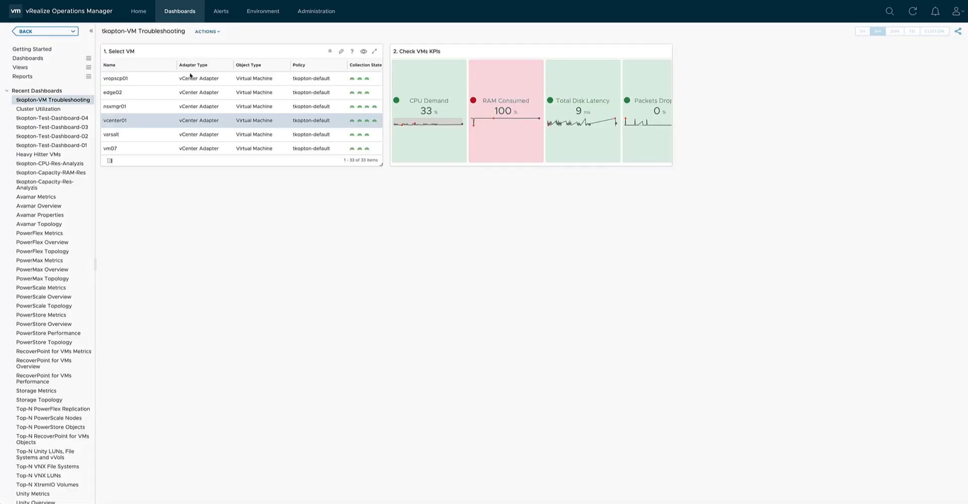
Compare the KPIs of vropscp01, nsxmgr01 and varsalt on the saved dashboard and look further down the VM list.
{"action": "left_click", "coordinate": [166, 82]}
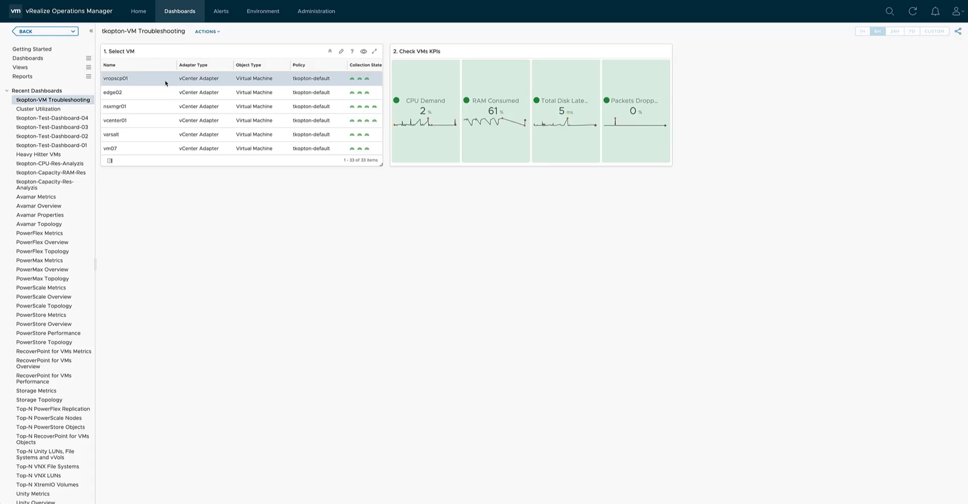
{"action": "left_click", "coordinate": [164, 106]}
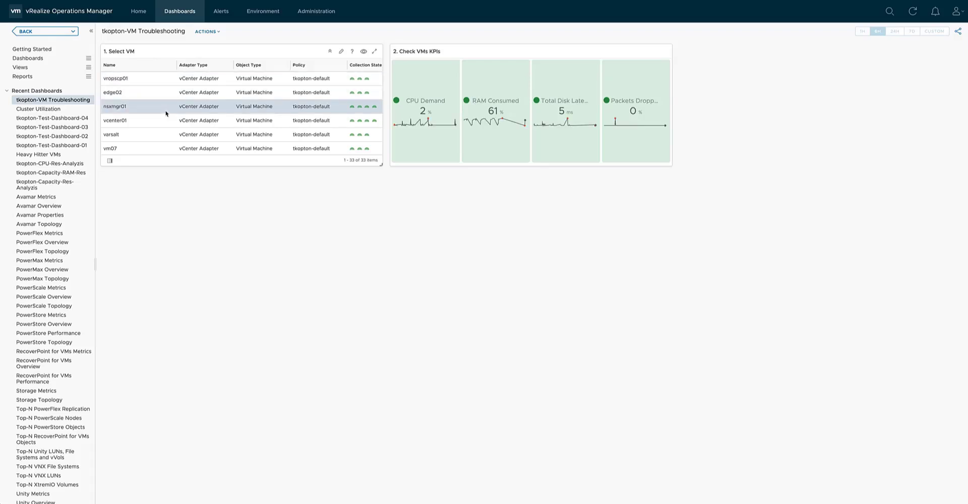
{"action": "left_click", "coordinate": [161, 135]}
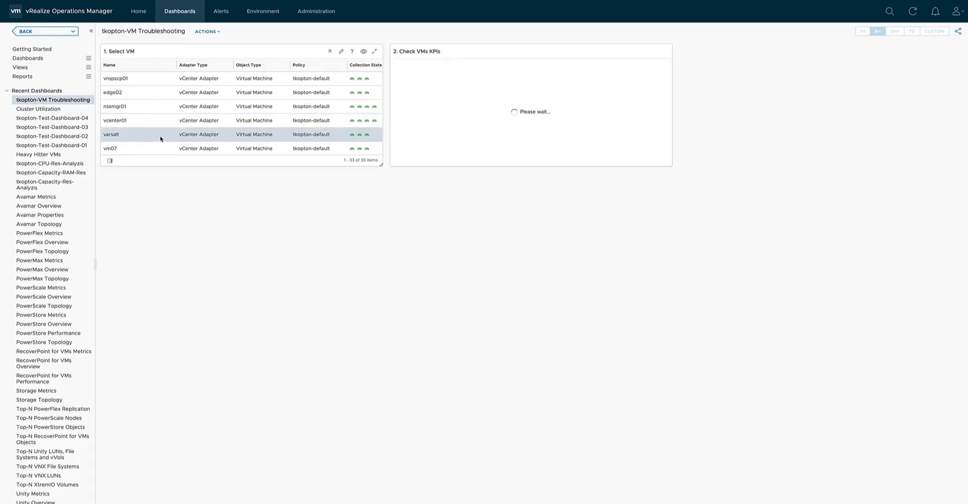
{"action": "scroll", "coordinate": [248, 97], "scroll_direction": "down", "scroll_amount": 1}
{"action": "scroll", "coordinate": [247, 97], "scroll_direction": "down", "scroll_amount": 5}
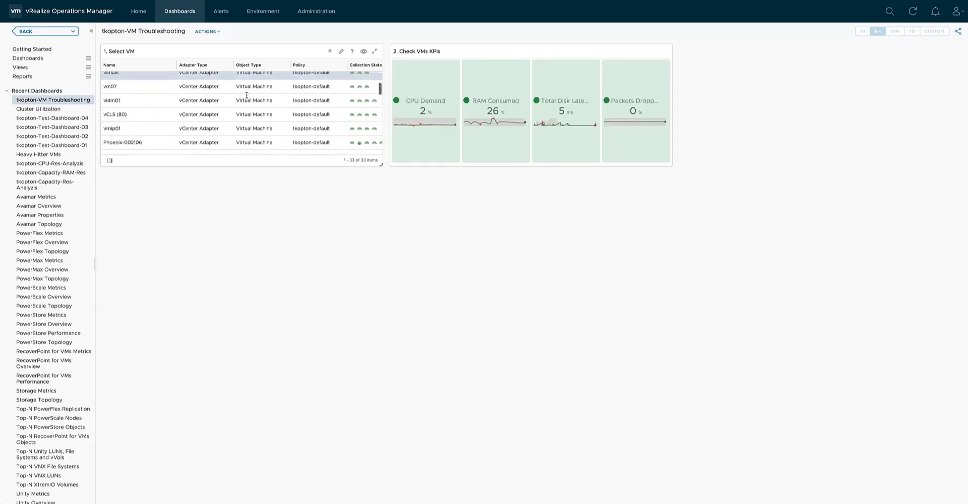
{"action": "left_click", "coordinate": [187, 109]}
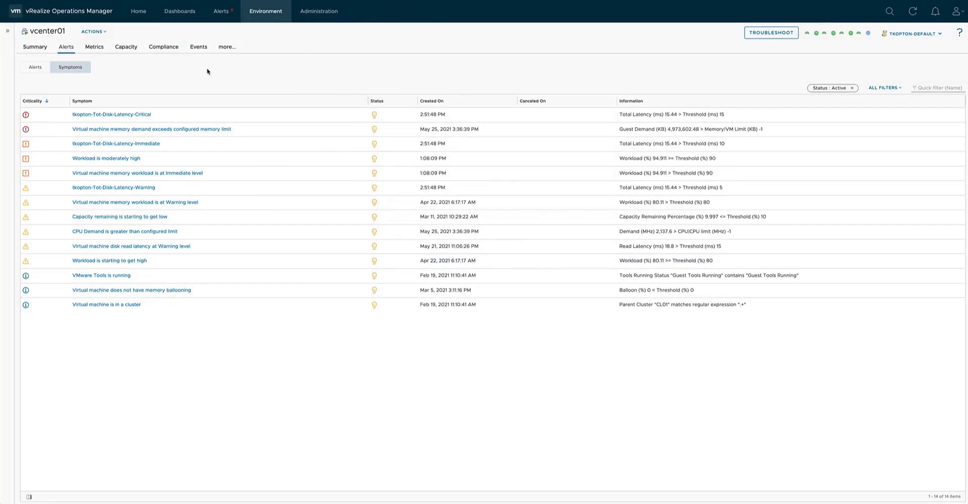
Inspect vcenter01's critical total disk latency symptom and check its Total Disk Latency on the VM troubleshooting dashboard.
{"action": "left_click", "coordinate": [144, 115]}
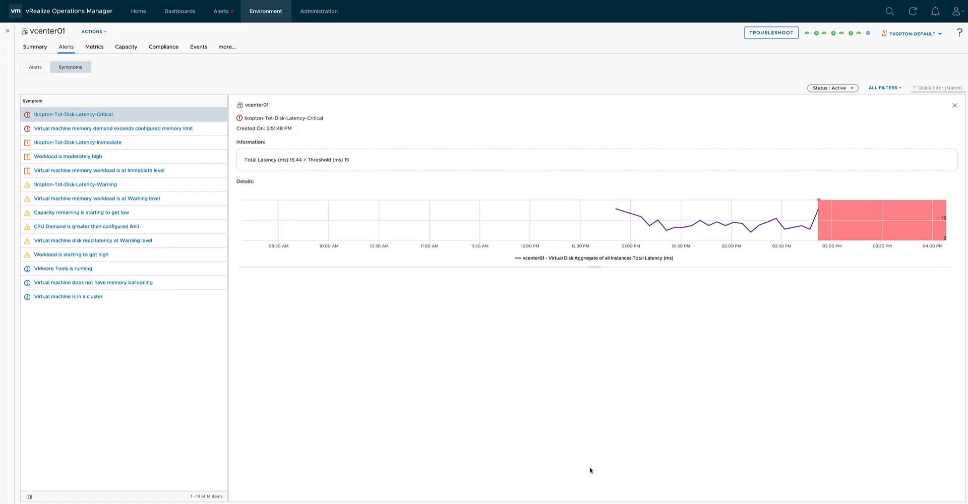
{"action": "left_click", "coordinate": [171, 13]}
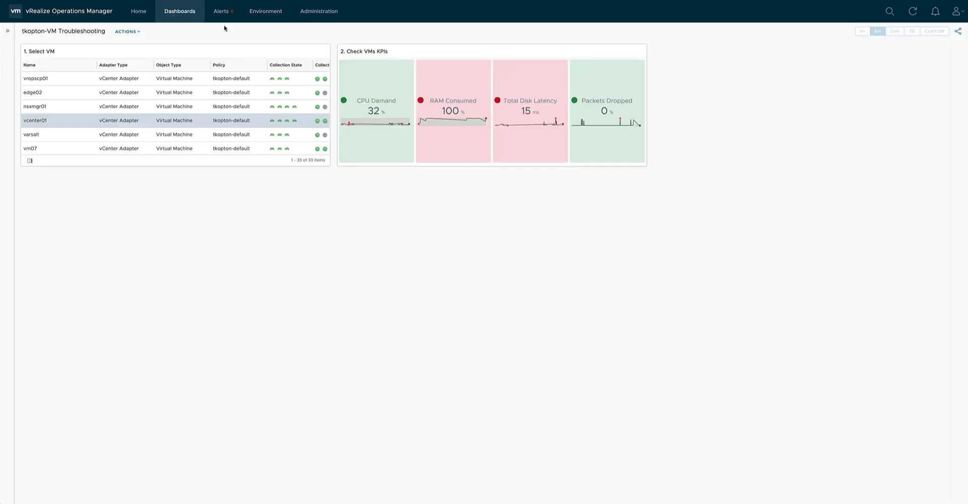
{"action": "mouse_move", "coordinate": [529, 134]}
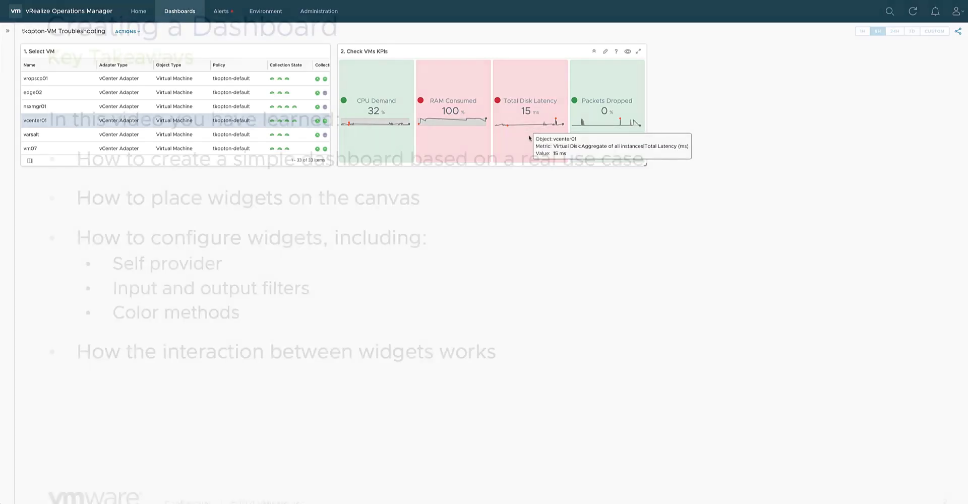
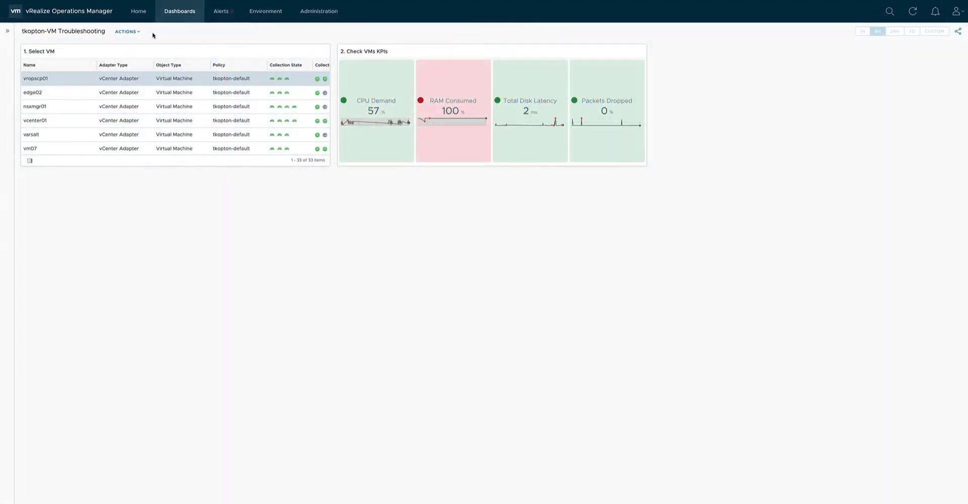
Edit the dashboard to narrow Select VM and Check VMs KPIs, place them side by side, and add a Metric Chart beside them.
{"action": "left_click", "coordinate": [133, 31]}
{"action": "left_click", "coordinate": [134, 44]}
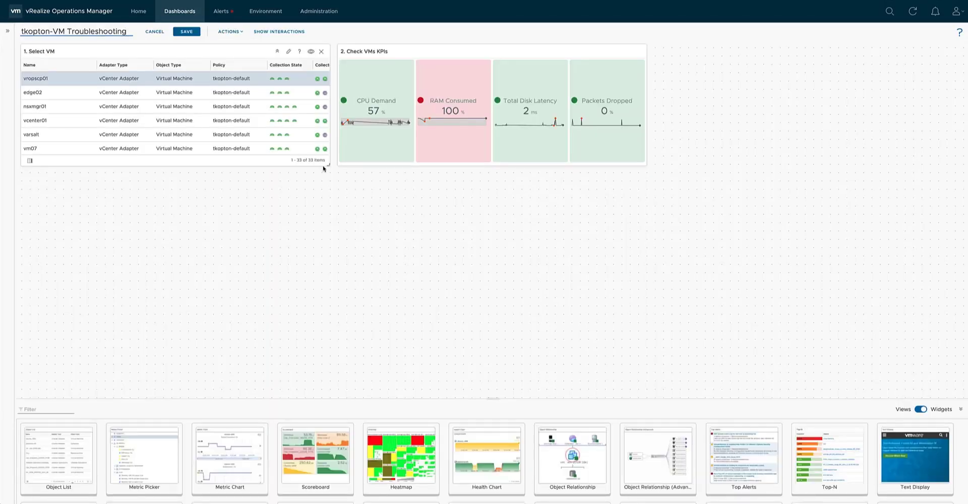
{"action": "left_click_drag", "start_coordinate": [328, 165], "coordinate": [175, 162]}
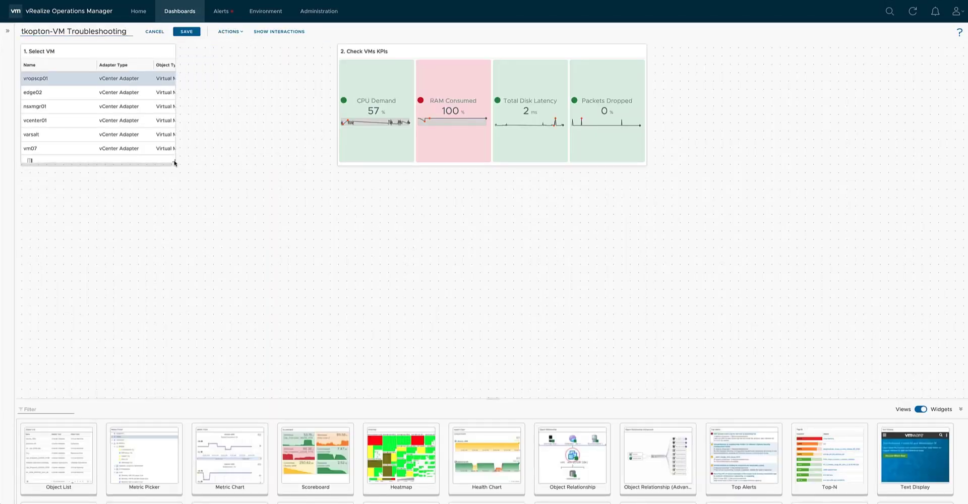
{"action": "left_click_drag", "start_coordinate": [419, 52], "coordinate": [264, 50]}
{"action": "left_click_drag", "start_coordinate": [485, 164], "coordinate": [410, 163]}
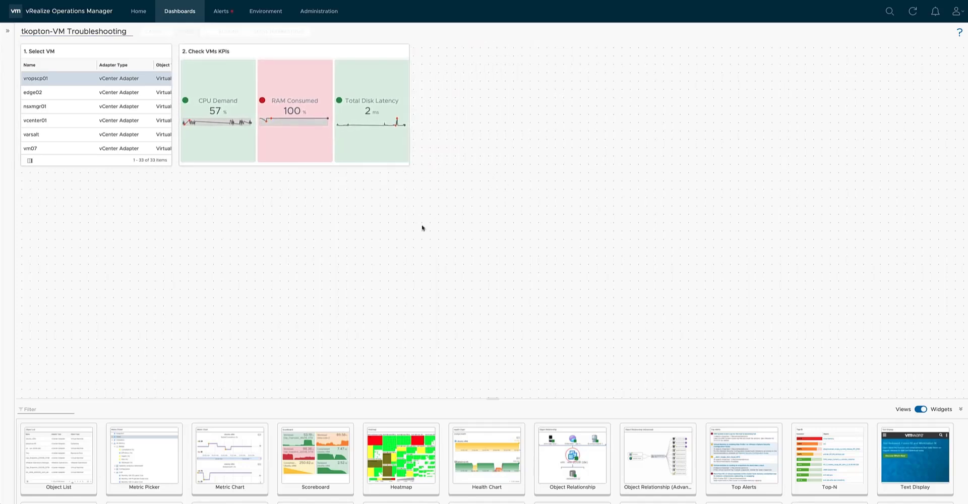
{"action": "left_click_drag", "start_coordinate": [230, 456], "coordinate": [452, 154]}
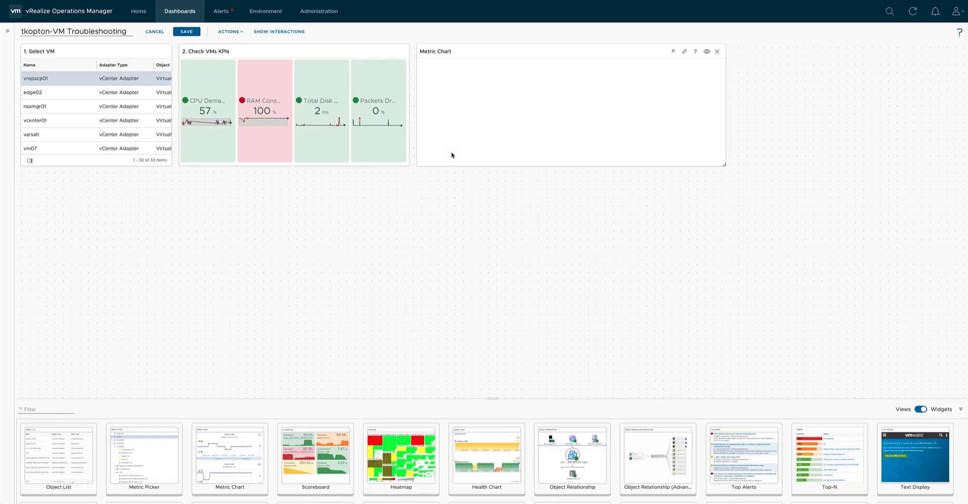
Set the Check VMs KPIs scoreboard to 2 box columns and save the widget.
{"action": "left_click", "coordinate": [369, 54]}
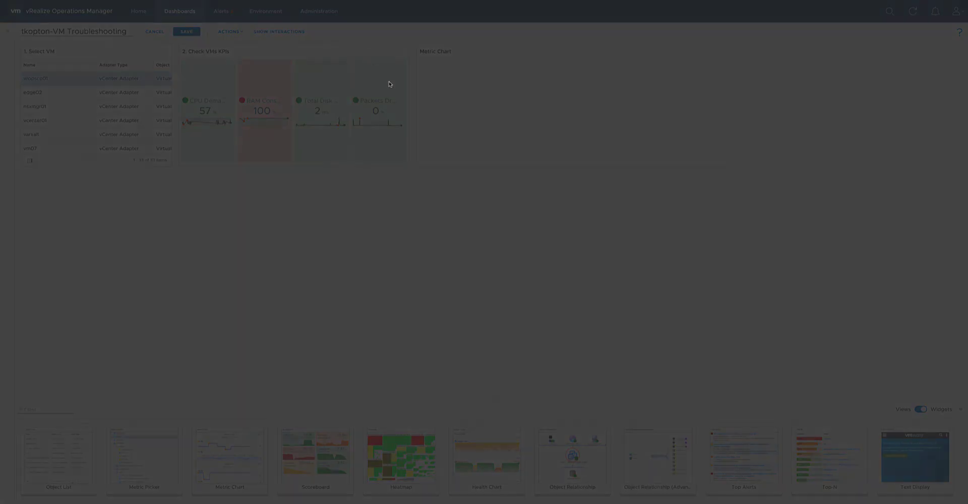
{"action": "left_click", "coordinate": [460, 193]}
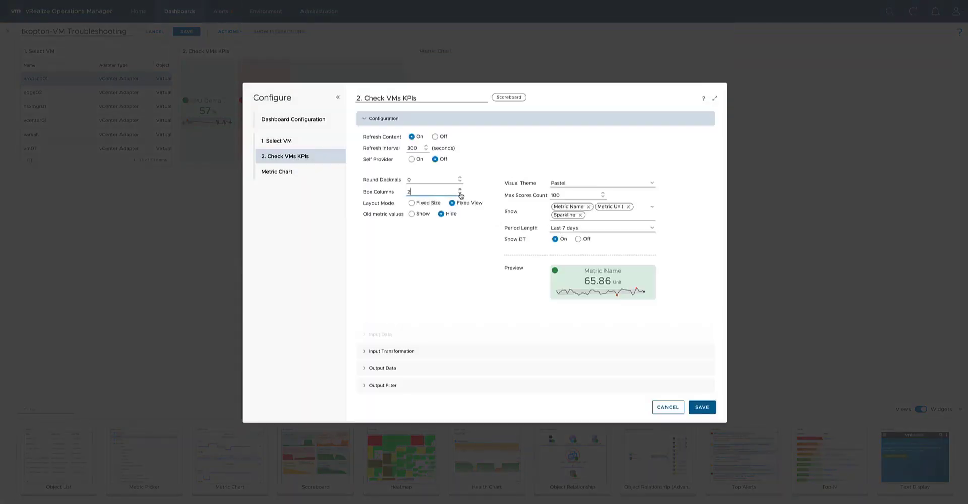
{"action": "left_click", "coordinate": [702, 407]}
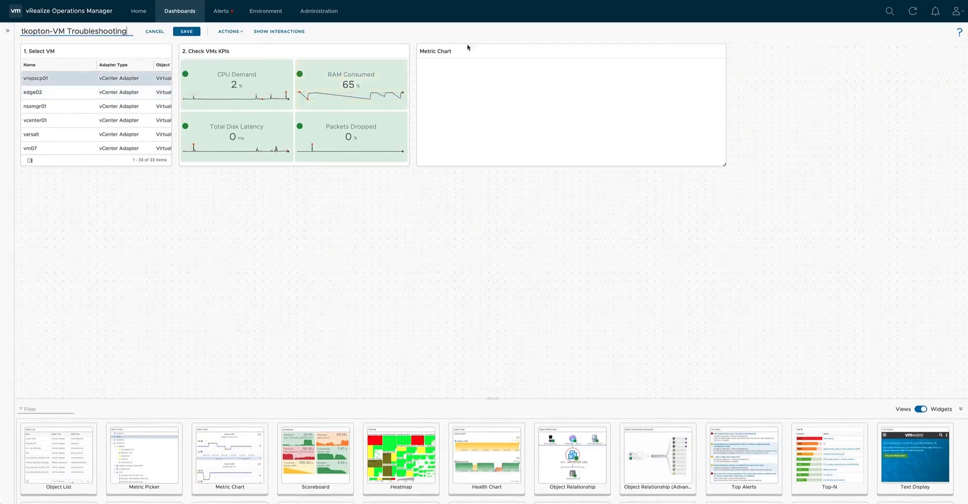
Review the Metric Chart's input transformation, output data and output filter settings, title it "3. Selected KPI over time" and save the widget.
{"action": "left_click", "coordinate": [684, 51]}
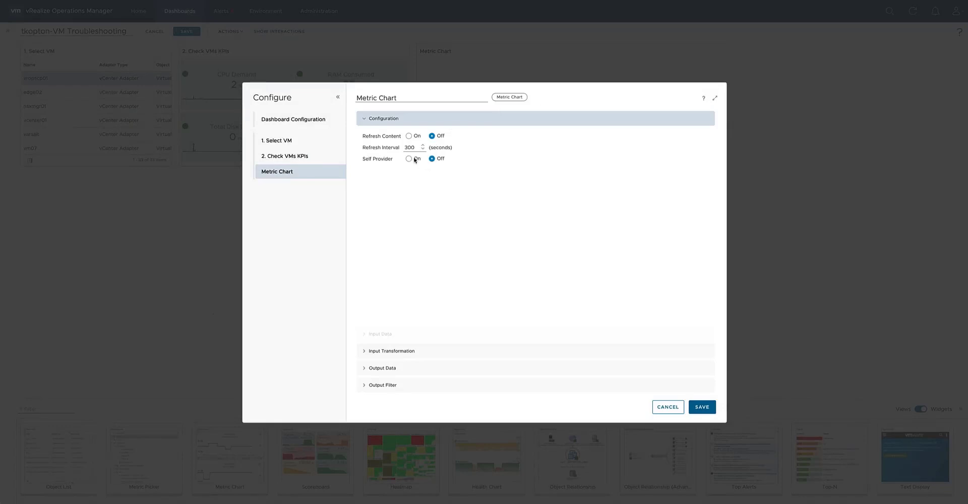
{"action": "left_click", "coordinate": [396, 351]}
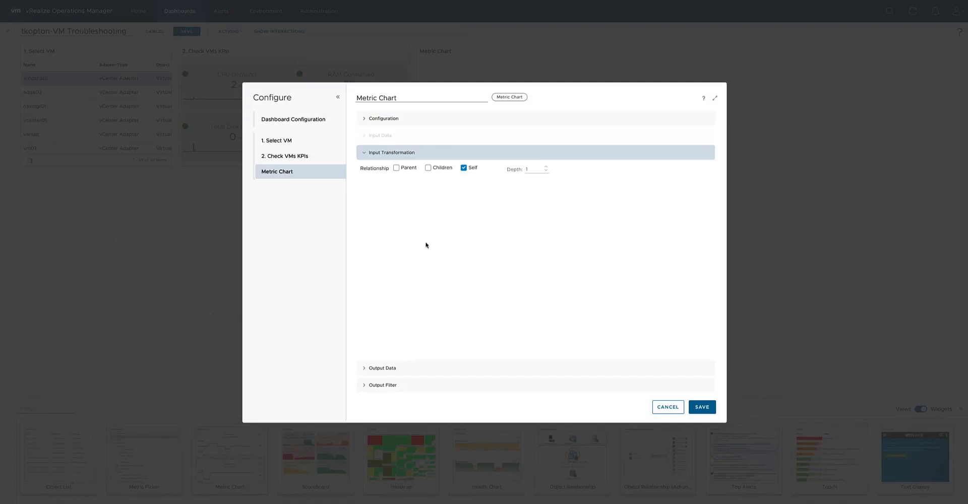
{"action": "left_click", "coordinate": [407, 369]}
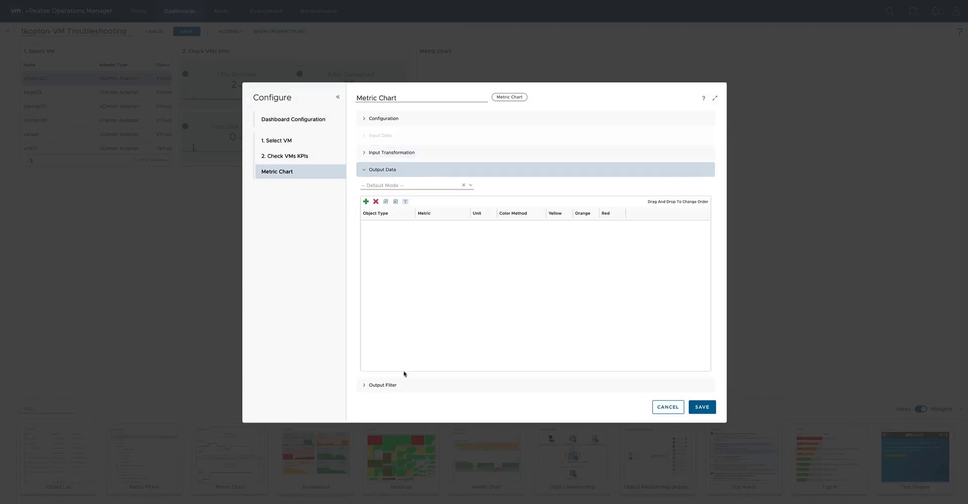
{"action": "left_click", "coordinate": [401, 387]}
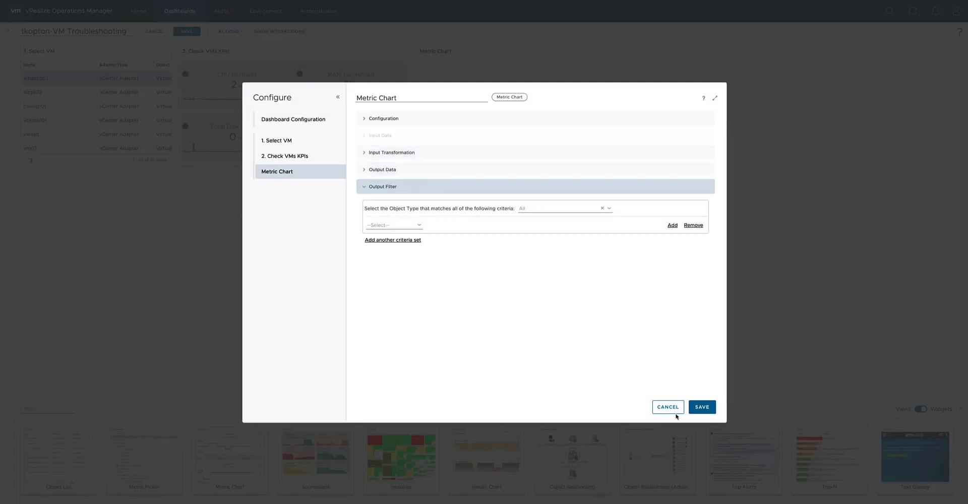
{"action": "left_click_drag", "start_coordinate": [406, 95], "coordinate": [340, 96]}
{"action": "type", "text": "3. Selected KPI over time"}
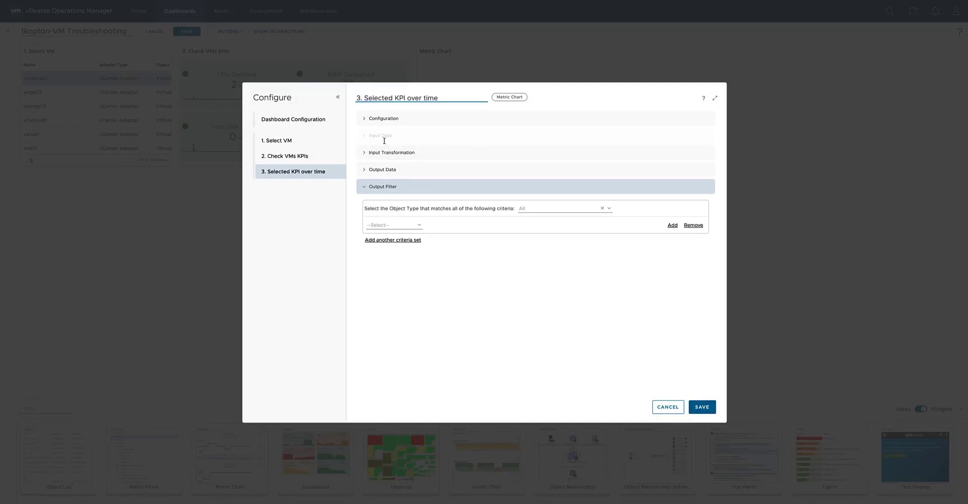
{"action": "left_click", "coordinate": [707, 407]}
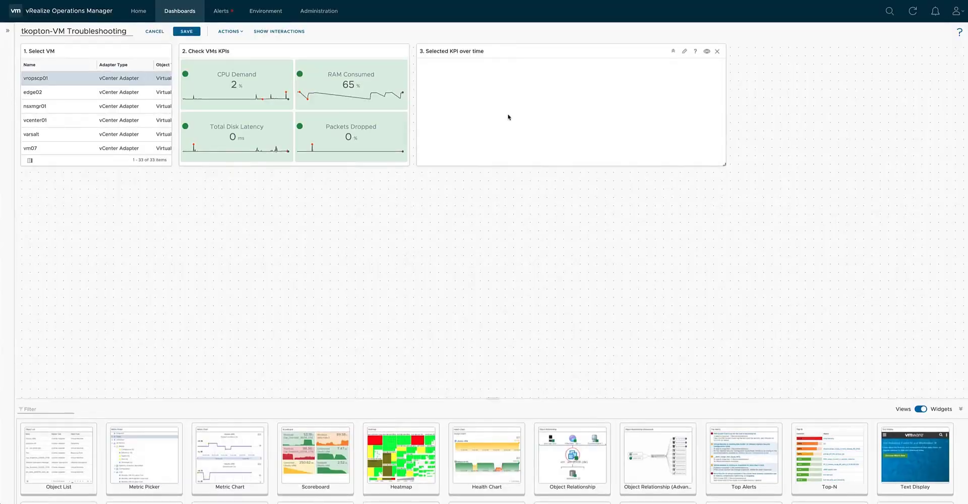
Connect the metric output of the Check VMs KPIs scoreboard to the metric input of the Selected KPI over time chart.
{"action": "left_click", "coordinate": [277, 31]}
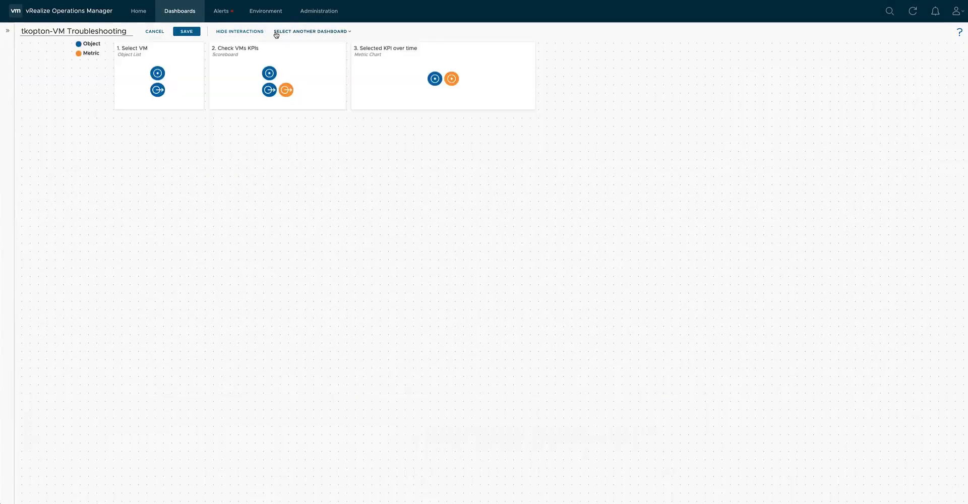
{"action": "left_click_drag", "start_coordinate": [286, 90], "coordinate": [455, 83]}
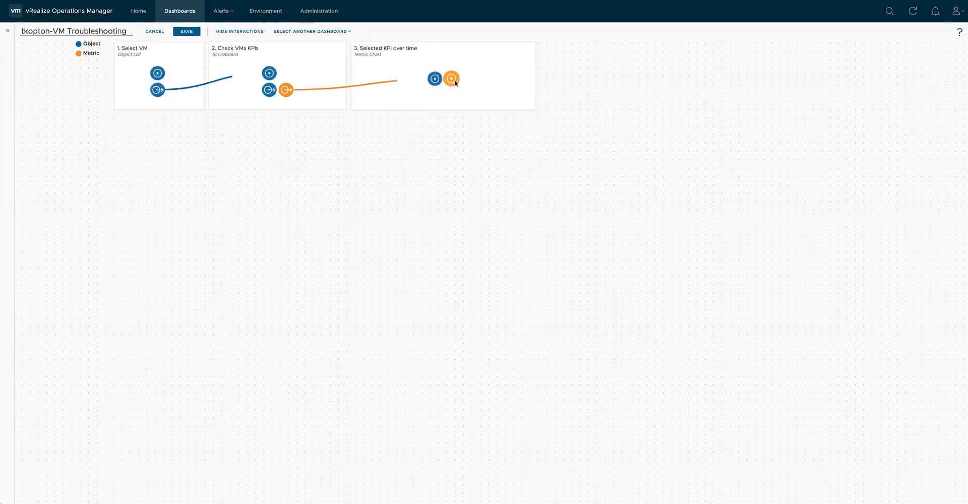
{"action": "left_click", "coordinate": [244, 35]}
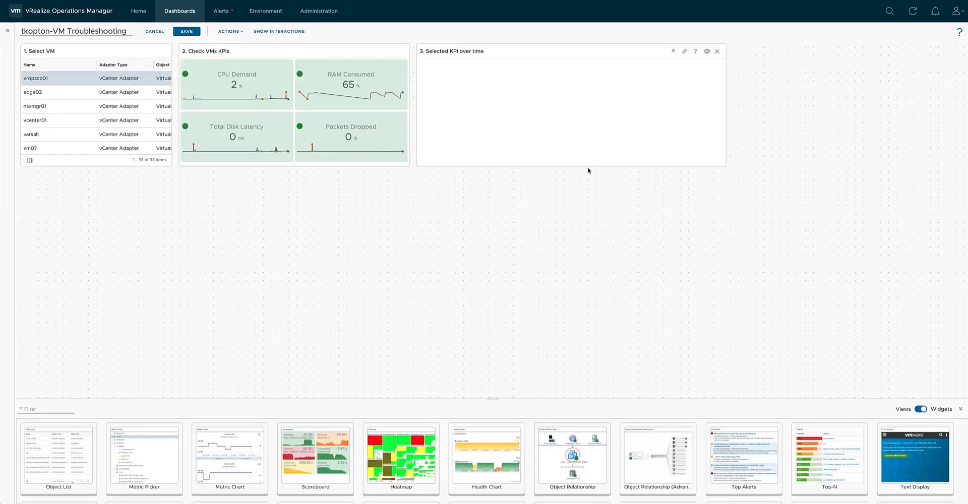
Test the interaction by charting CPU Demand, RAM Consumed and Total Disk Latency for vropscp01.
{"action": "left_click", "coordinate": [237, 87]}
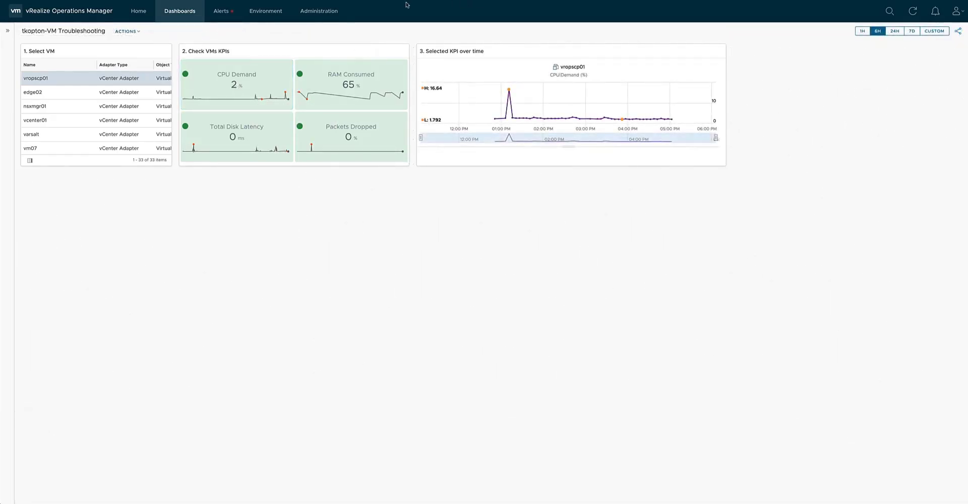
{"action": "left_click", "coordinate": [349, 89]}
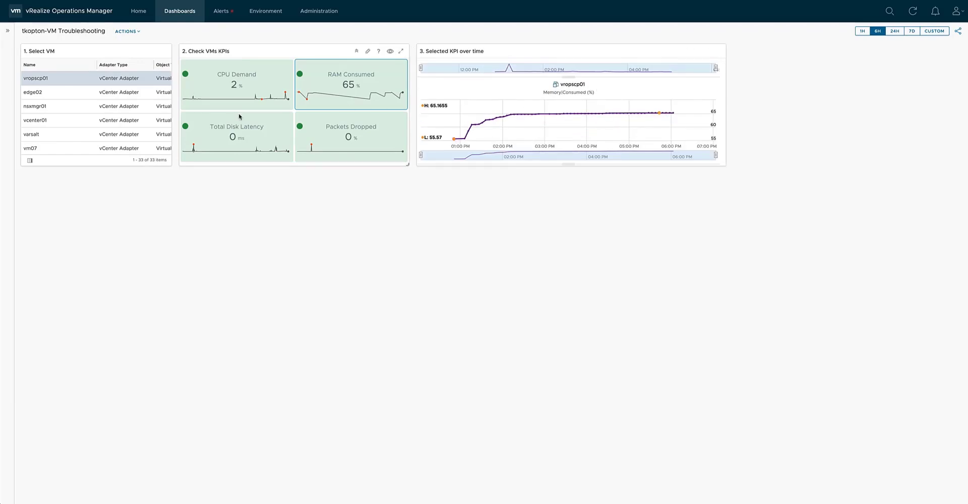
{"action": "left_click", "coordinate": [229, 130]}
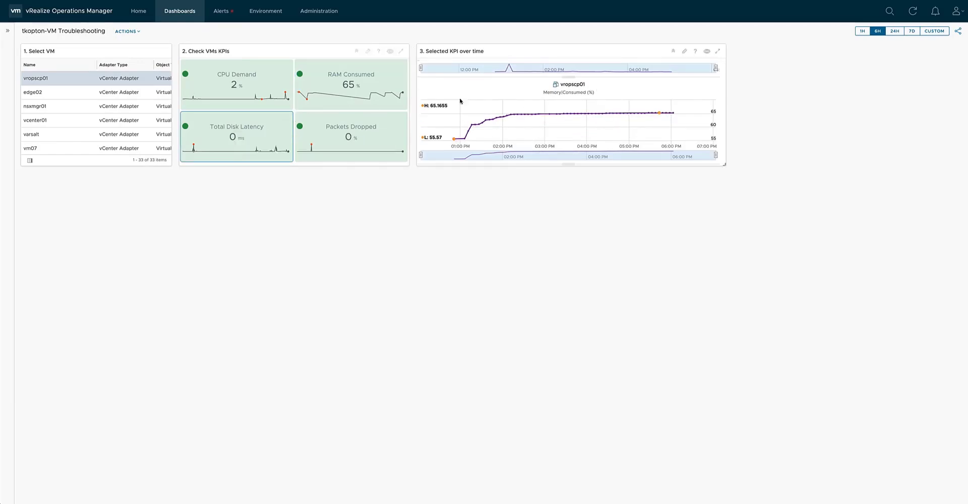
{"action": "scroll", "coordinate": [586, 99], "scroll_direction": "up", "scroll_amount": 2}
Remove all charts from Selected KPI over time and chart only vropscp01's CPU Demand.
{"action": "left_click", "coordinate": [715, 76]}
{"action": "left_click", "coordinate": [714, 76]}
{"action": "left_click", "coordinate": [715, 76]}
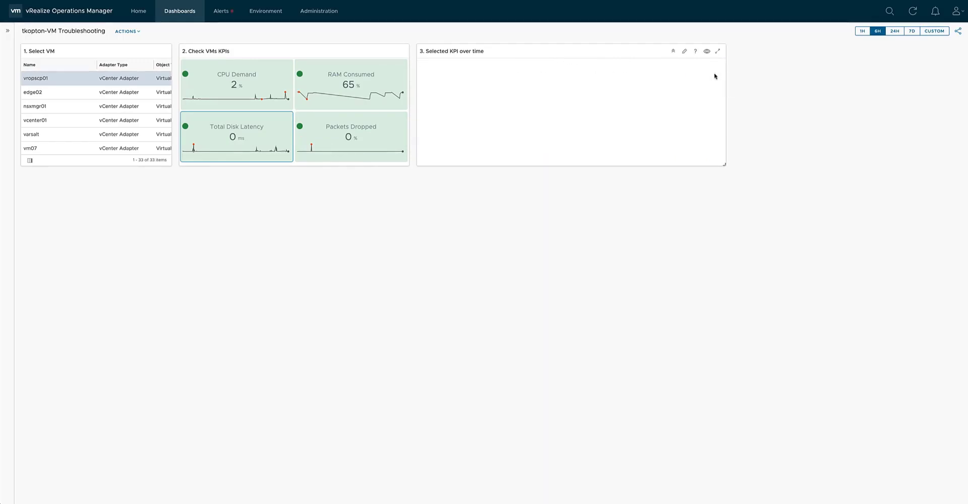
{"action": "left_click", "coordinate": [264, 82]}
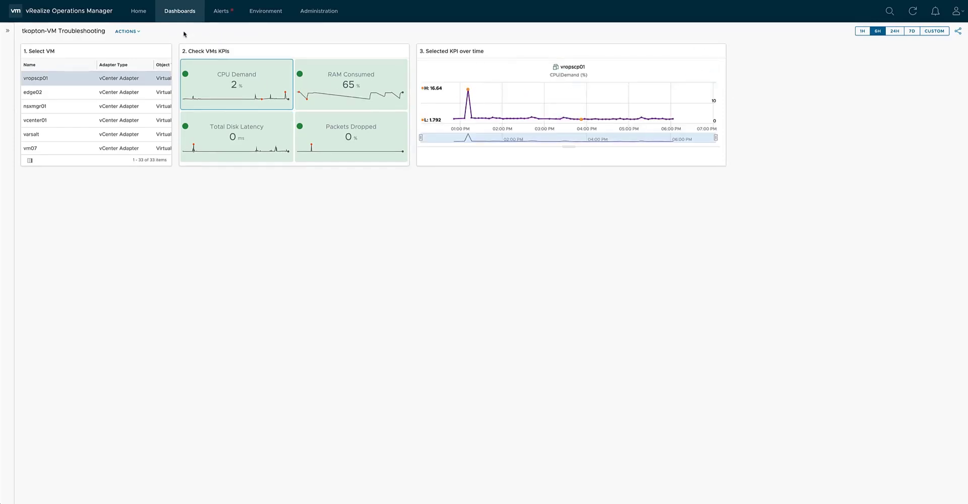
Reopen the dashboard for editing and extend the Selected KPI over time widget to about twice its height.
{"action": "left_click", "coordinate": [128, 31]}
{"action": "left_click", "coordinate": [141, 44]}
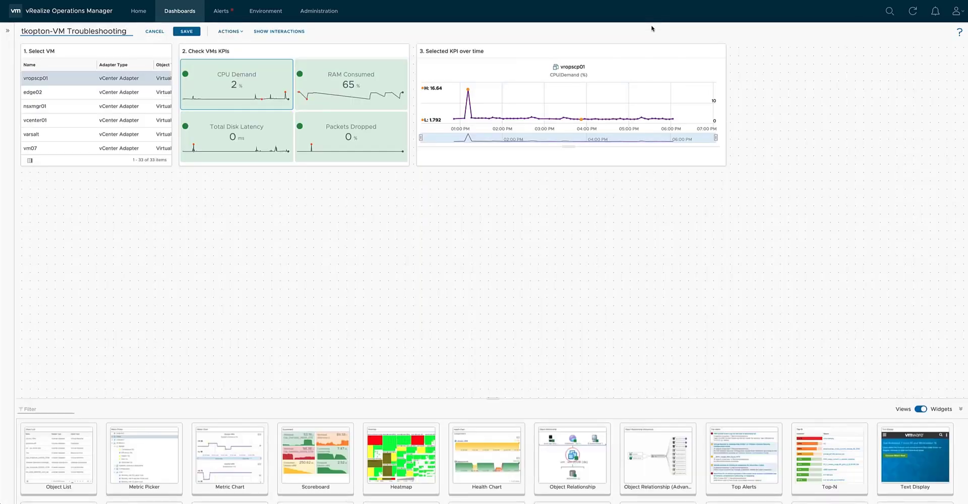
{"action": "left_click_drag", "start_coordinate": [723, 163], "coordinate": [723, 288]}
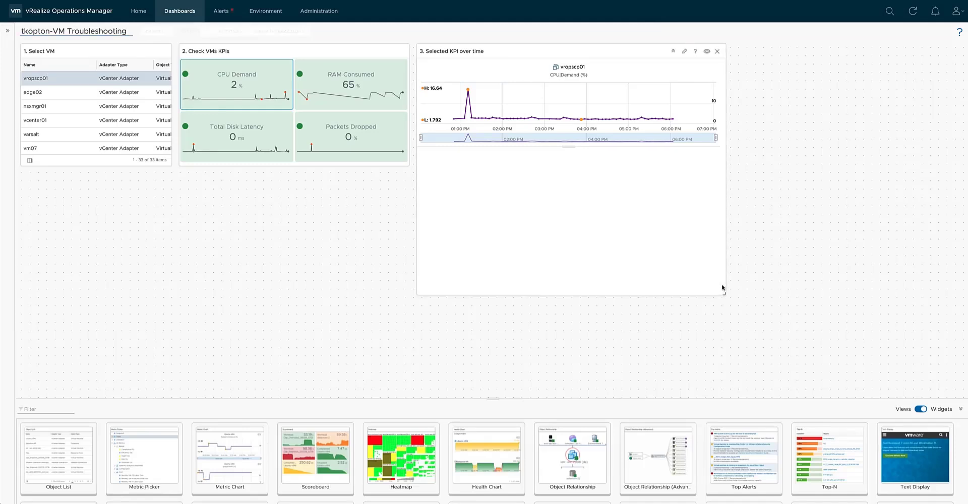
Add the RAM Consumed and Total Disk Latency charts for vropscp01 and save the dashboard.
{"action": "left_click", "coordinate": [317, 97]}
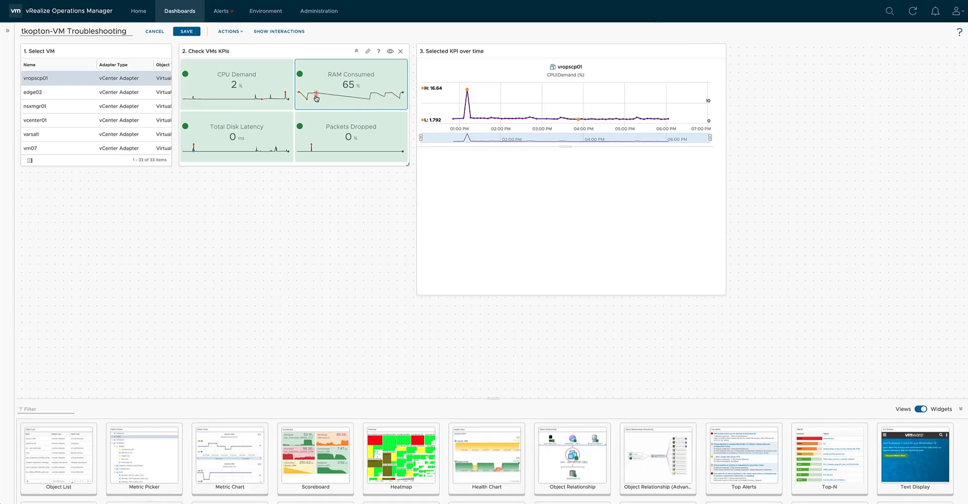
{"action": "left_click", "coordinate": [217, 145]}
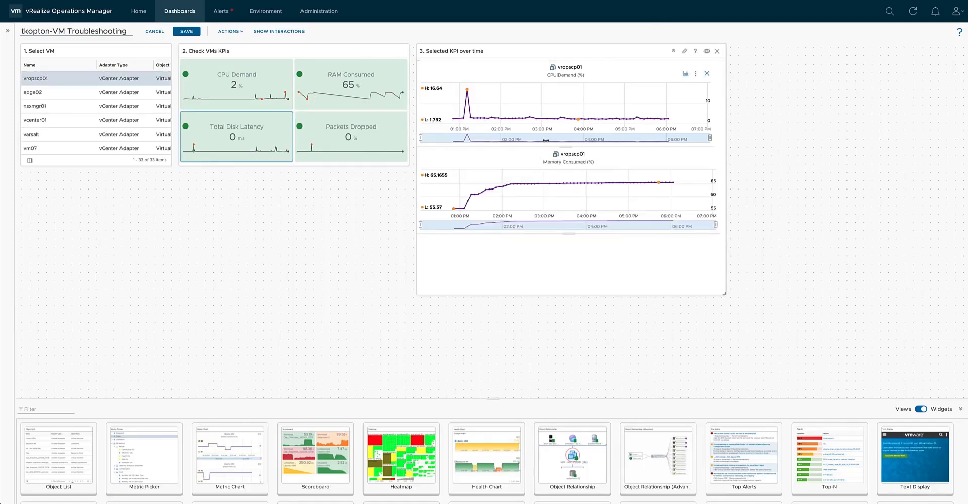
{"action": "left_click", "coordinate": [188, 31]}
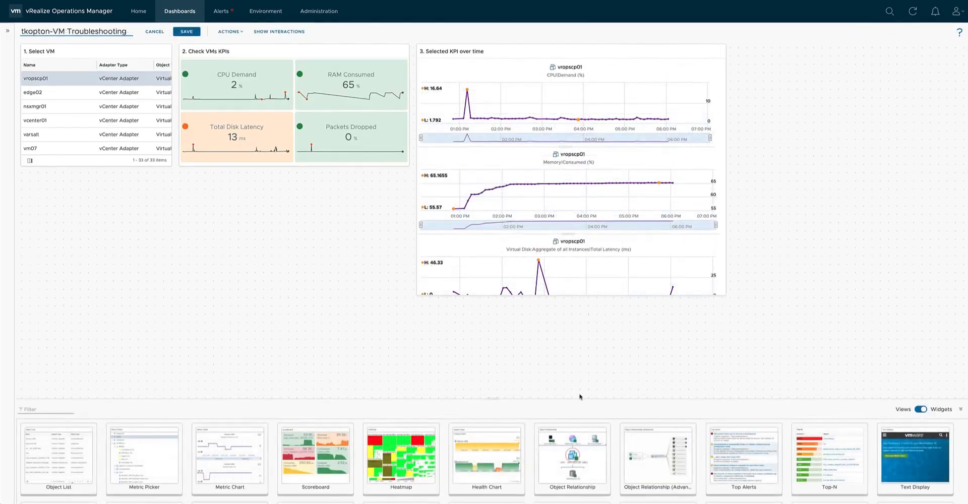
Add an Object Relationship (Advanced) widget spanning the width below the first two widgets, and a Top Alerts widget beneath it.
{"action": "left_click_drag", "start_coordinate": [651, 451], "coordinate": [181, 219]}
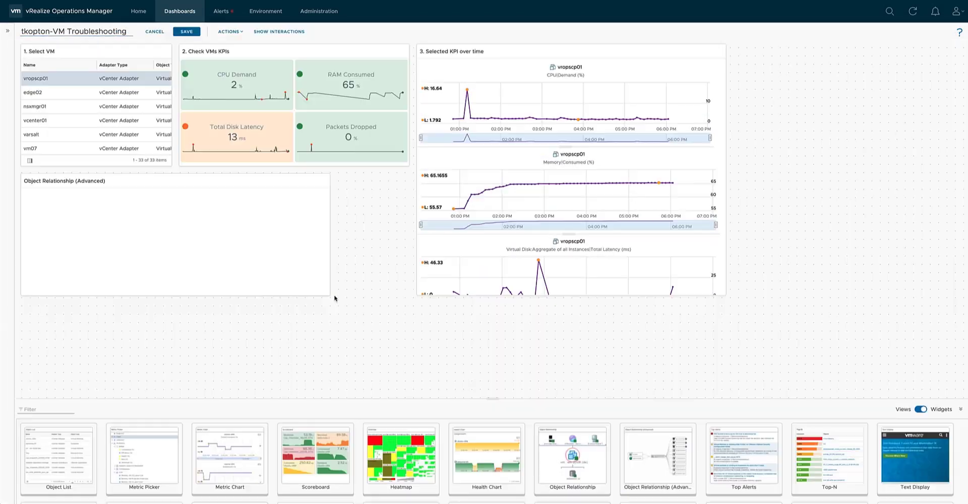
{"action": "left_click_drag", "start_coordinate": [330, 296], "coordinate": [395, 297]}
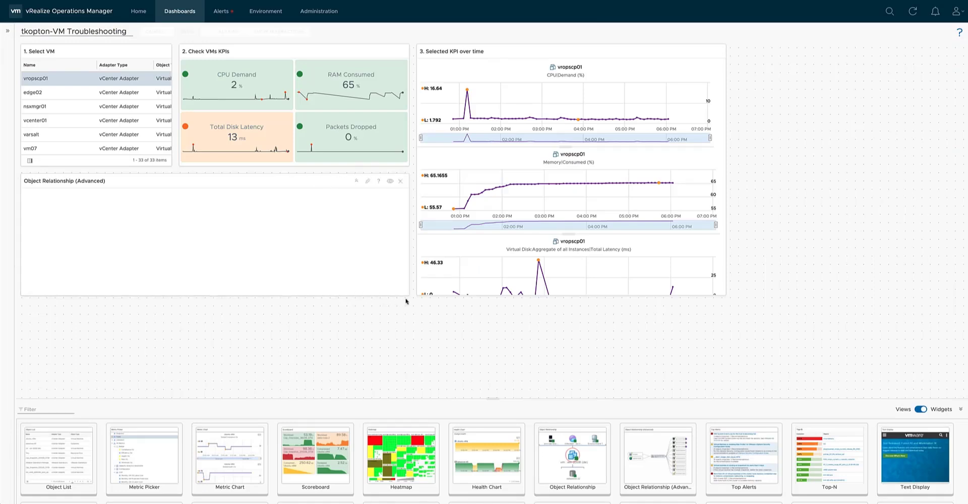
{"action": "left_click_drag", "start_coordinate": [742, 454], "coordinate": [26, 314]}
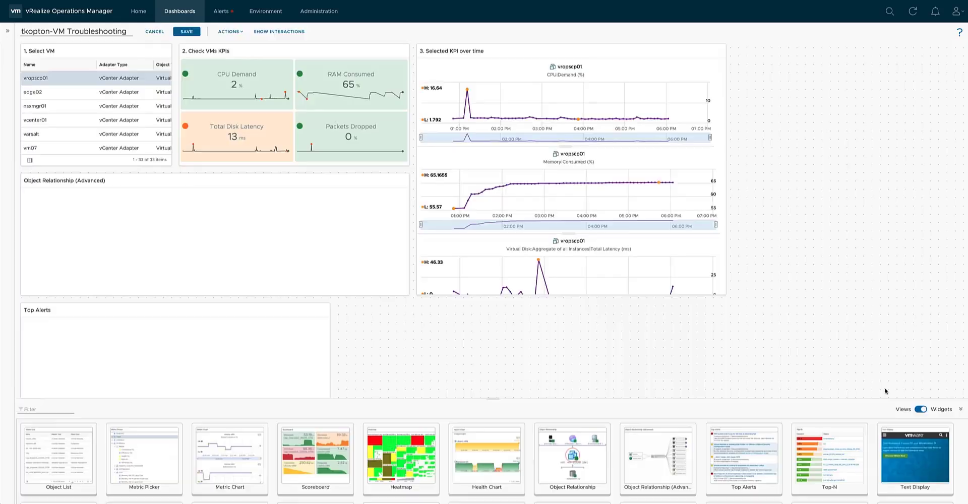
Widen Top Alerts to match the widget above it and extend Selected KPI over time down to the same lower edge.
{"action": "left_click", "coordinate": [960, 409]}
{"action": "left_click_drag", "start_coordinate": [331, 428], "coordinate": [406, 428]}
{"action": "left_click_drag", "start_coordinate": [724, 295], "coordinate": [716, 425]}
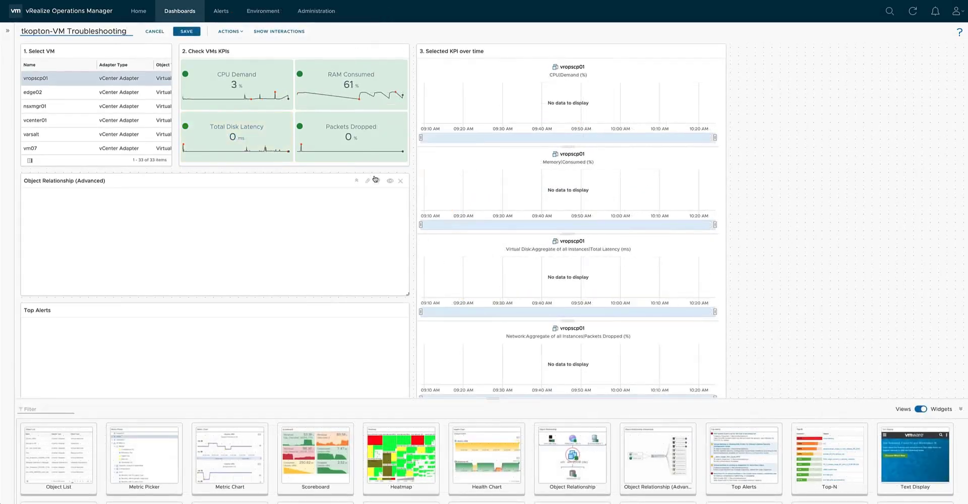
Title the Object Relationship (Advanced) widget "4. Select a related object" and open its inventory tree choices.
{"action": "left_click", "coordinate": [368, 182]}
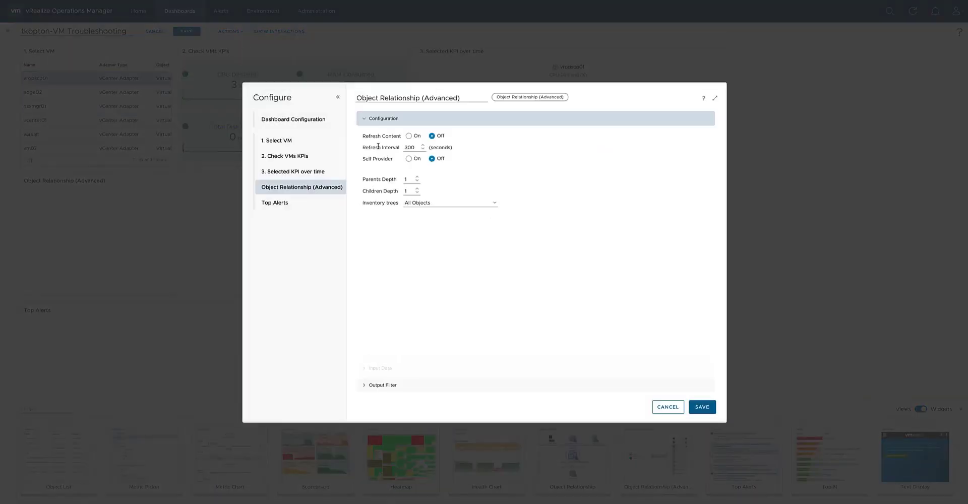
{"action": "left_click_drag", "start_coordinate": [466, 97], "coordinate": [373, 94]}
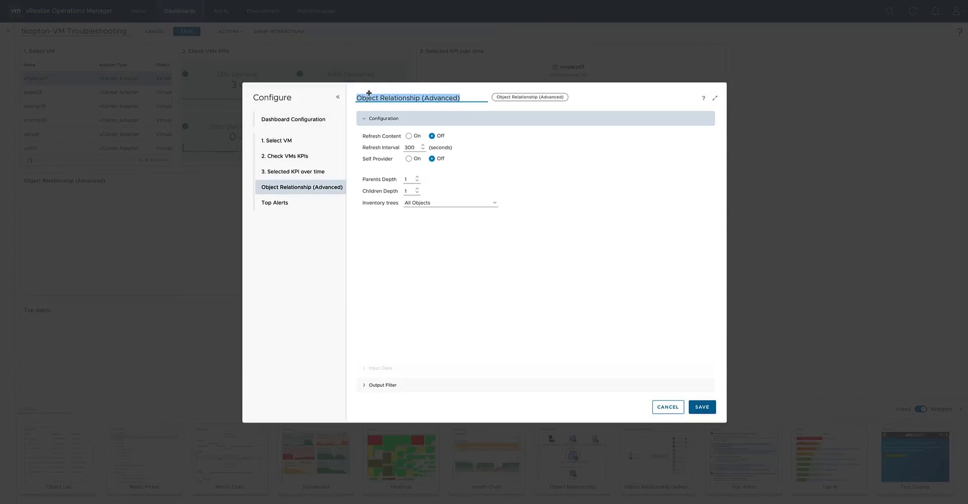
{"action": "type", "text": "4. Select a related object"}
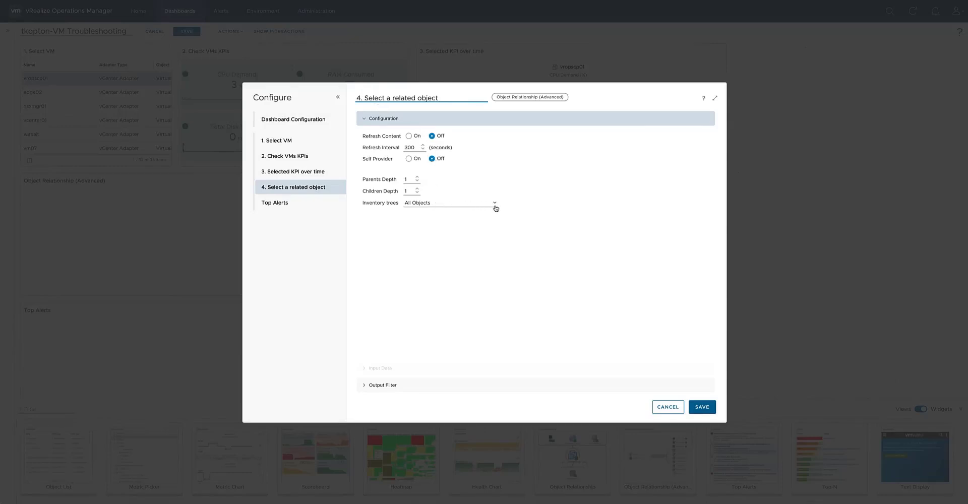
{"action": "left_click", "coordinate": [497, 208]}
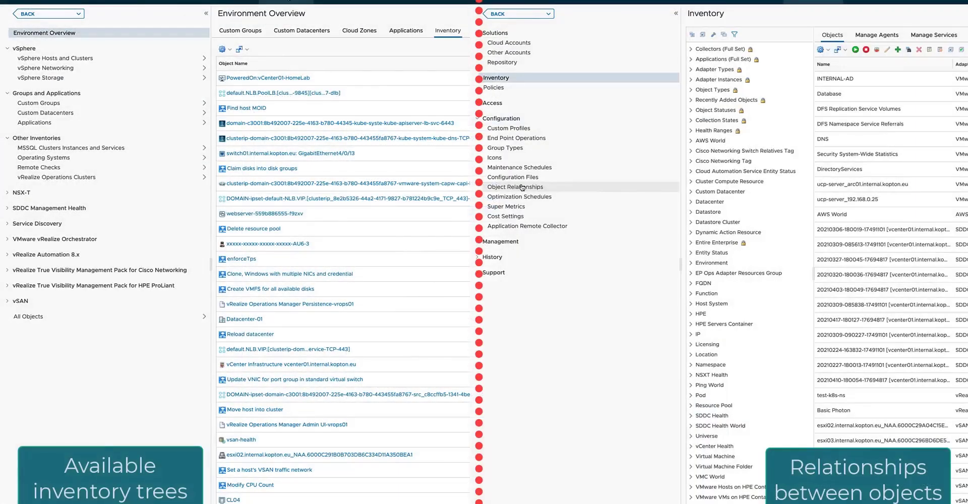
Open the Object Relationships configuration page to look at the relationships between objects.
{"action": "left_click", "coordinate": [522, 187]}
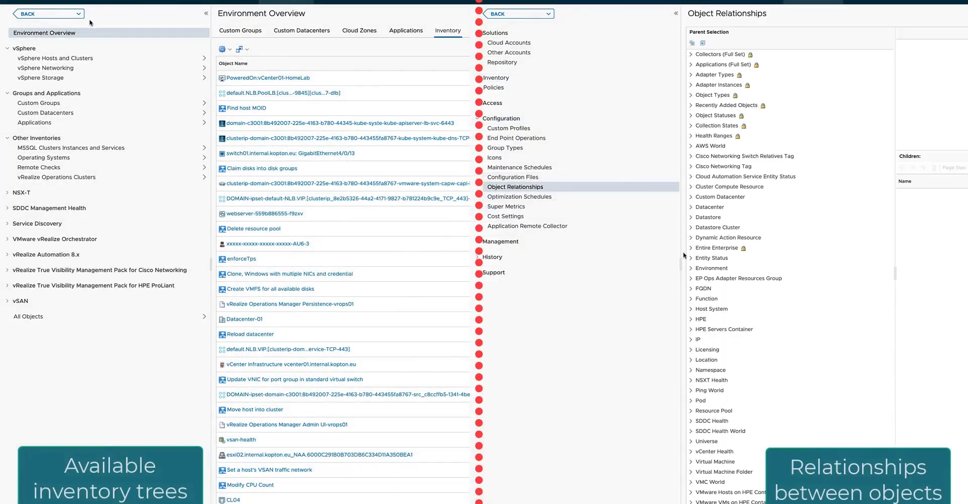
Examine the vSphere Hosts and Clusters inventory tree, expanding vCenter01-HomeLab, Datacenter-01 and CL01 down to the ESXi host's child objects.
{"action": "left_click_drag", "start_coordinate": [681, 260], "coordinate": [573, 263]}
{"action": "left_click", "coordinate": [100, 58]}
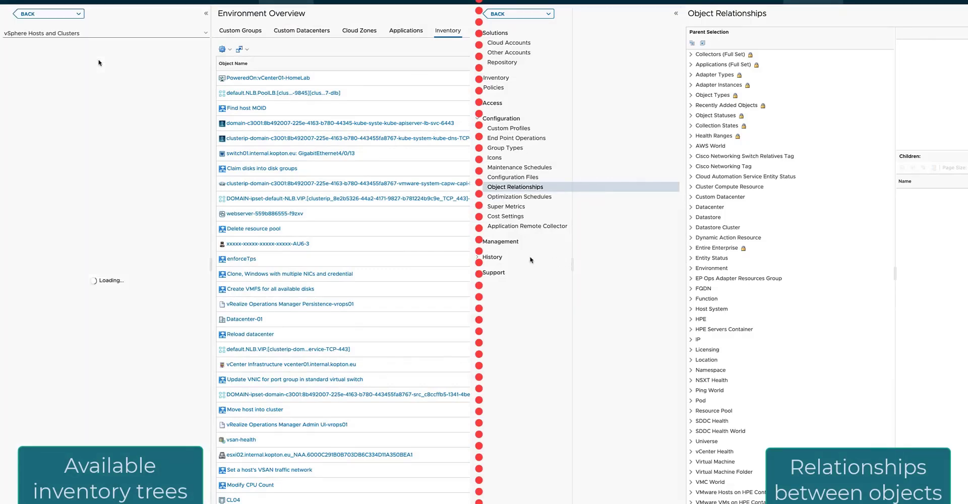
{"action": "left_click", "coordinate": [8, 46]}
{"action": "left_click", "coordinate": [568, 13]}
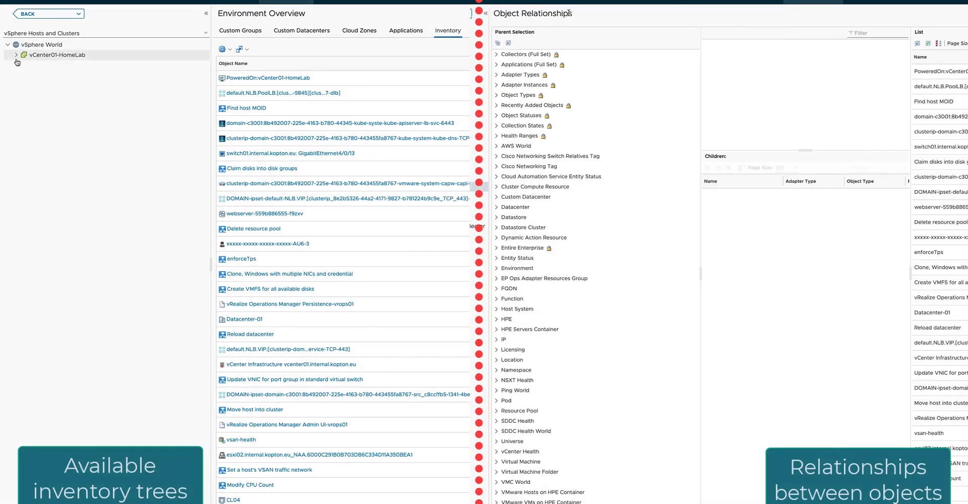
{"action": "left_click", "coordinate": [16, 55]}
{"action": "left_click", "coordinate": [23, 66]}
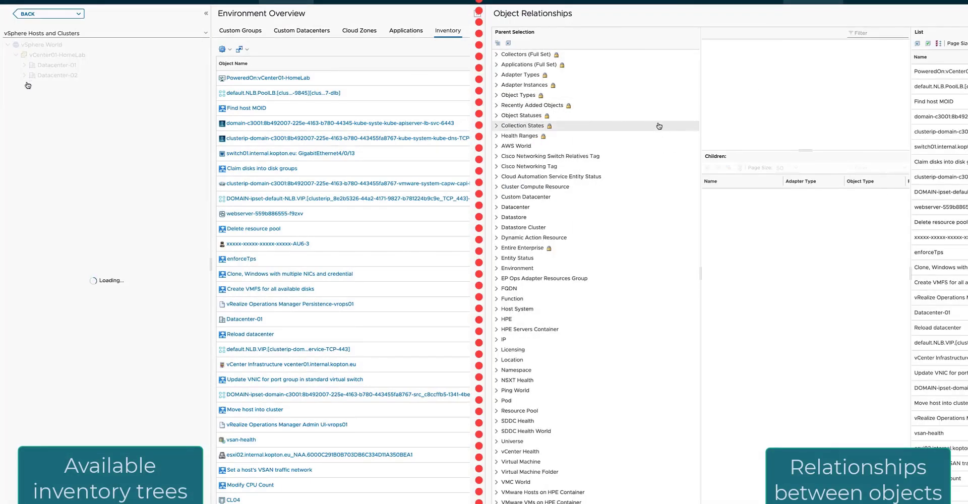
{"action": "left_click", "coordinate": [32, 136]}
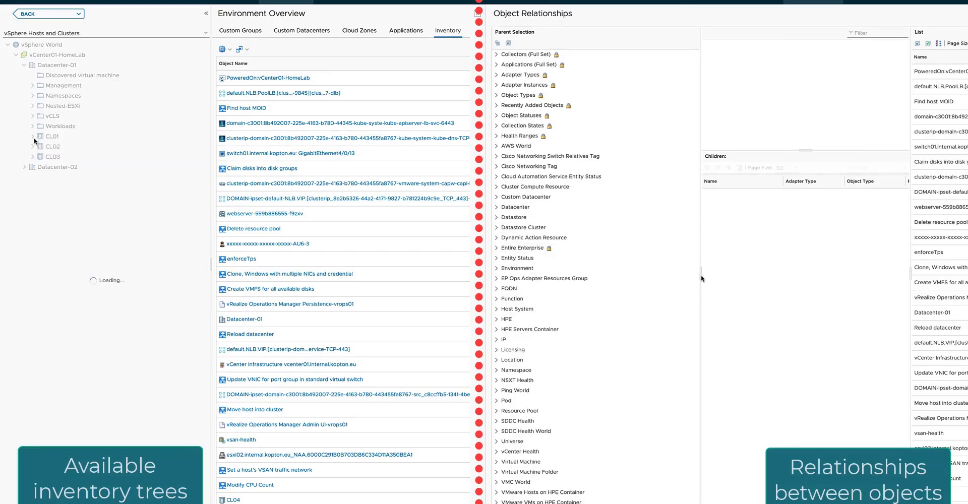
{"action": "left_click_drag", "start_coordinate": [701, 274], "coordinate": [608, 276]}
{"action": "left_click", "coordinate": [40, 146]}
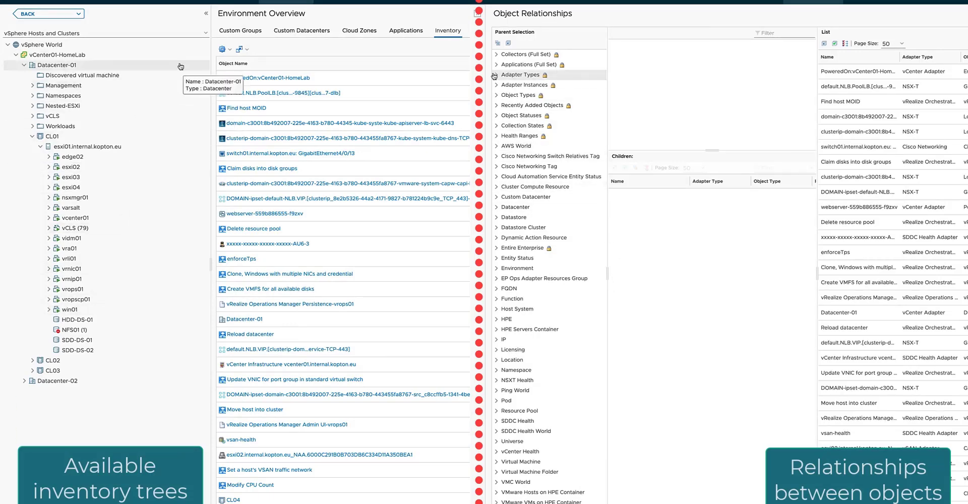
Examine the NSX-T logical switches inventory tree down to its individual switches, and expand Datacenter-01 among the Datacenter relationship parents.
{"action": "left_click", "coordinate": [199, 32]}
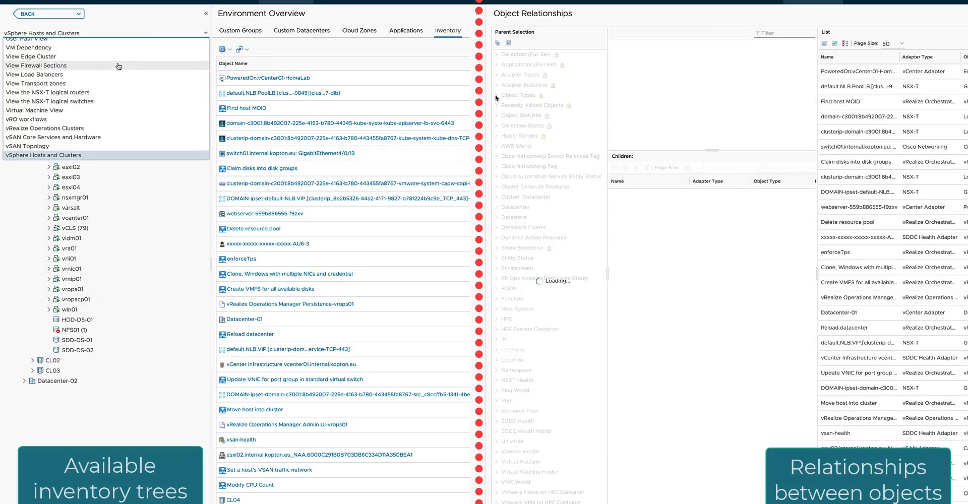
{"action": "left_click", "coordinate": [103, 102]}
{"action": "left_click", "coordinate": [551, 272]}
{"action": "left_click", "coordinate": [8, 45]}
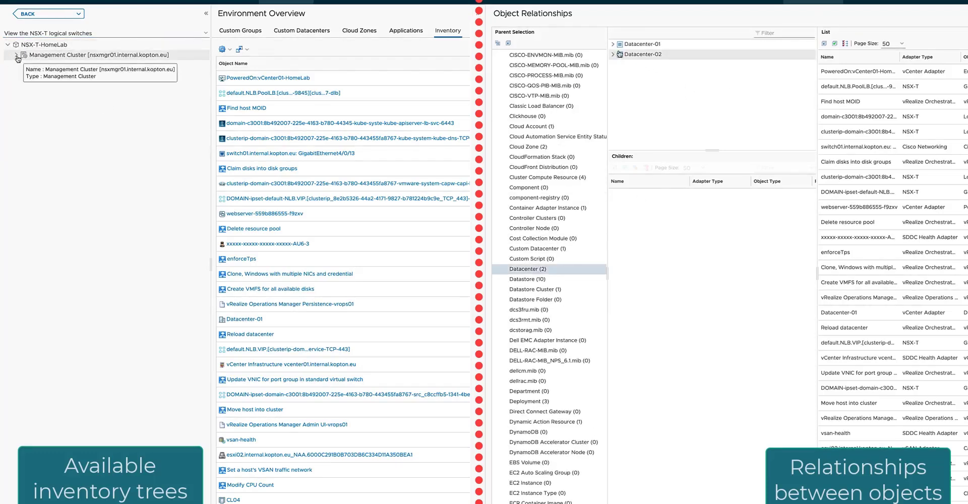
{"action": "left_click", "coordinate": [17, 55]}
{"action": "left_click", "coordinate": [612, 44]}
{"action": "left_click", "coordinate": [24, 65]}
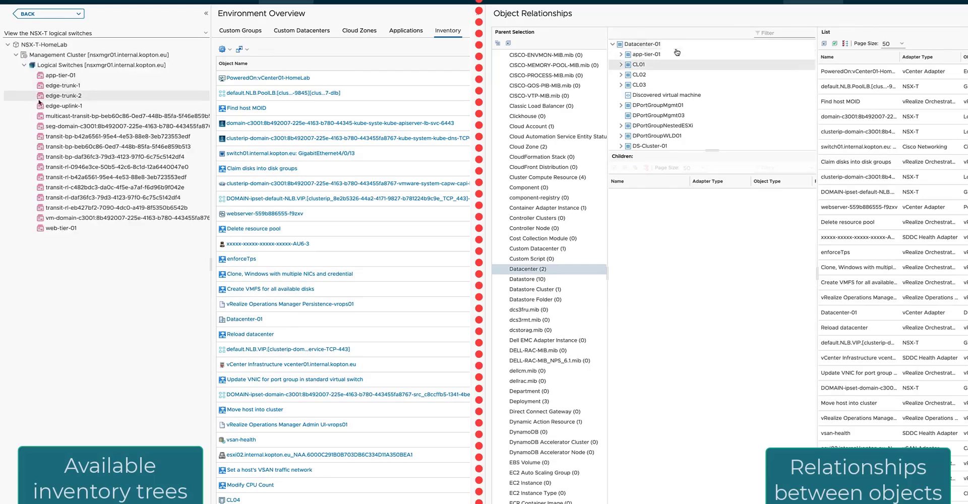
Expand CL01, its ESXi host and edge02 in Object Relationships, and list the child objects of esxi01.internal.kopton.eu.
{"action": "left_click", "coordinate": [621, 64]}
{"action": "left_click", "coordinate": [629, 75]}
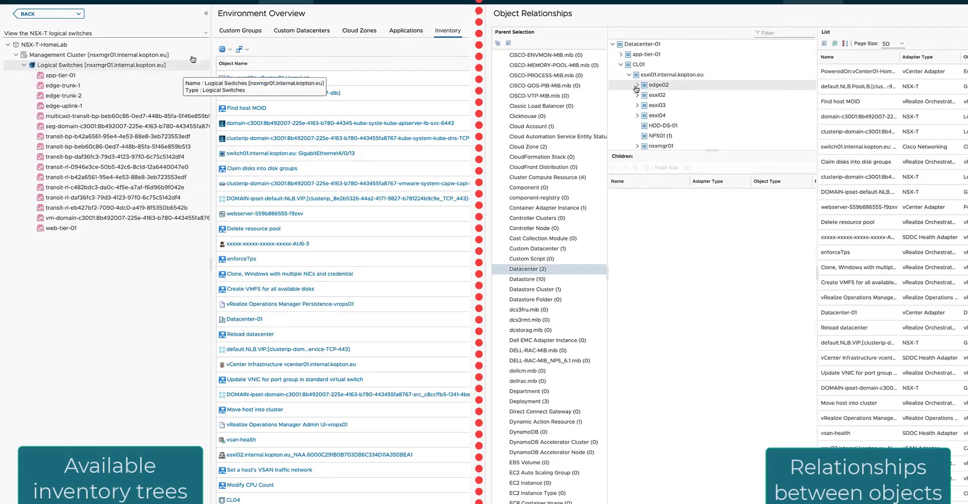
{"action": "left_click", "coordinate": [637, 85]}
{"action": "left_click", "coordinate": [672, 75]}
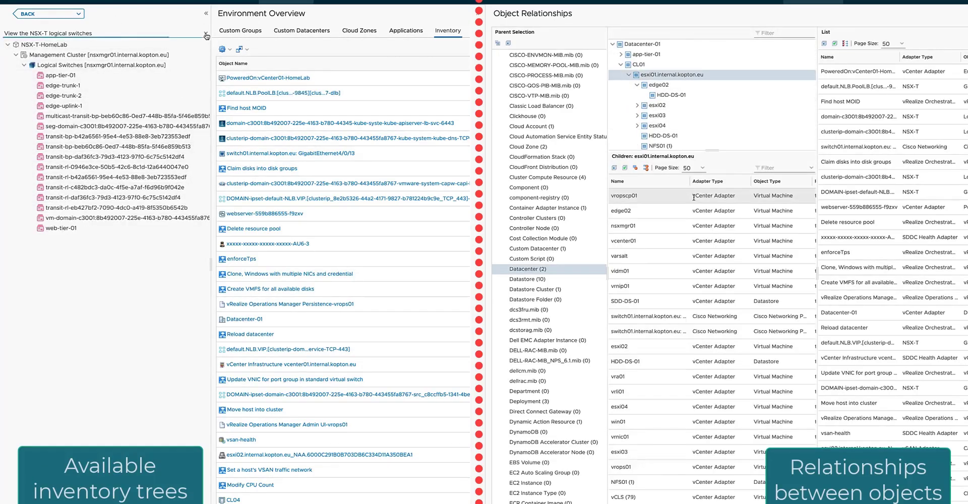
Look through the esxi01 host's children and return to the vSphere Hosts and Clusters tree, expanding it down to Datacenter-01.
{"action": "left_click", "coordinate": [205, 34]}
{"action": "left_click", "coordinate": [63, 139]}
{"action": "scroll", "coordinate": [707, 249], "scroll_direction": "down", "scroll_amount": 1}
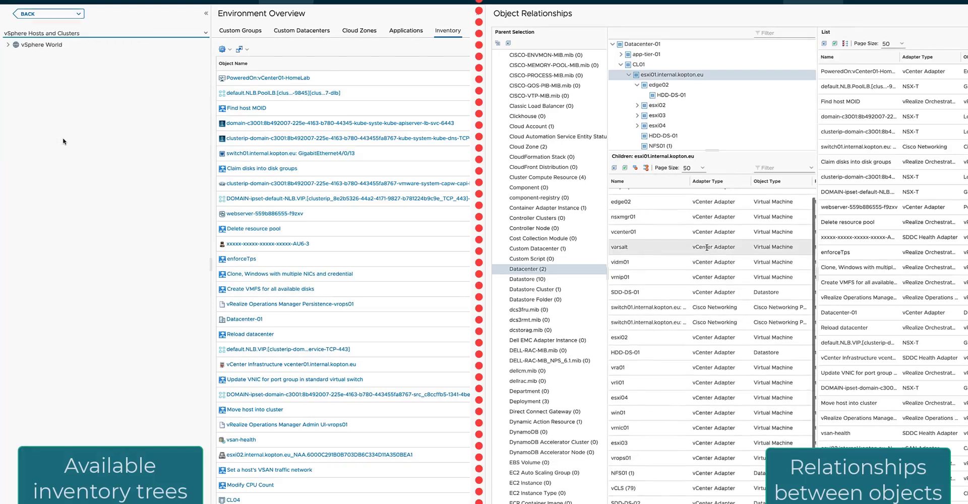
{"action": "scroll", "coordinate": [707, 248], "scroll_direction": "up", "scroll_amount": 1}
{"action": "left_click", "coordinate": [7, 45]}
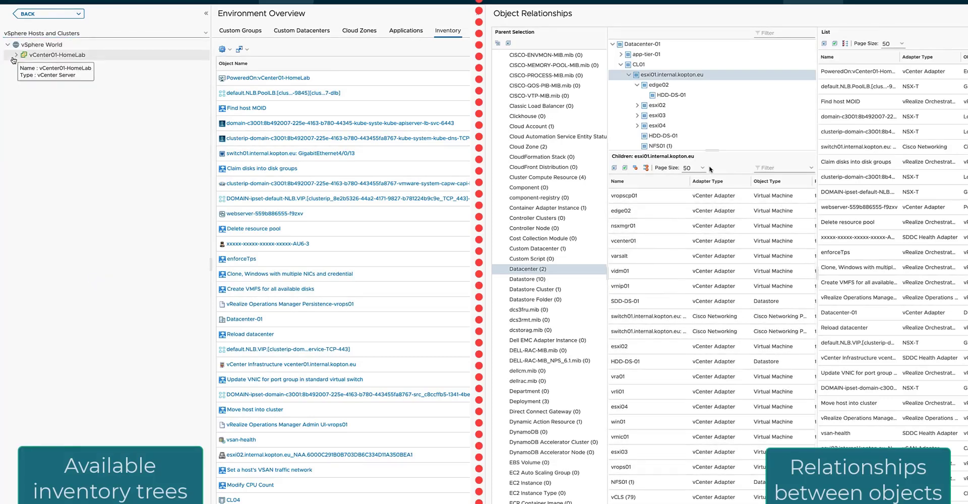
{"action": "left_click", "coordinate": [16, 54]}
{"action": "left_click", "coordinate": [23, 65]}
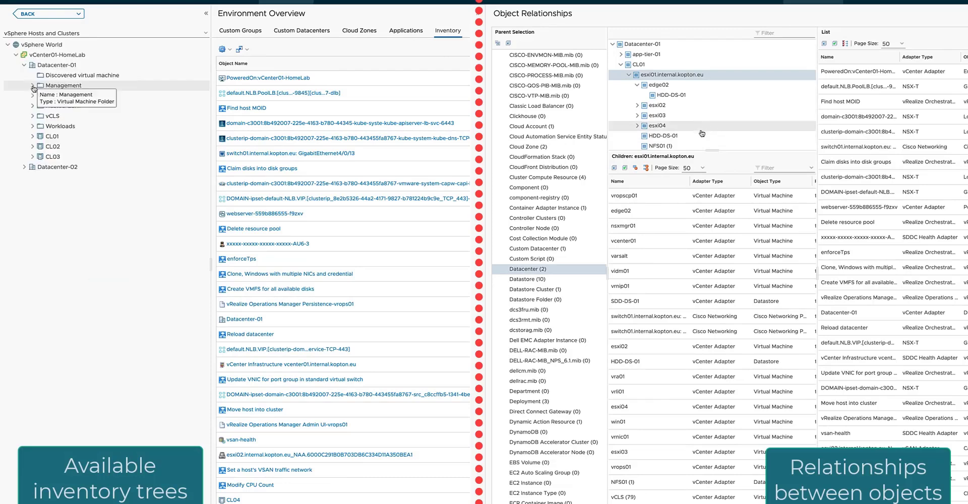
Examine the children of esxi04 in Object Relationships and the hosts and objects under CL01 and CL02 in the inventory tree.
{"action": "left_click", "coordinate": [701, 128]}
{"action": "left_click", "coordinate": [32, 136]}
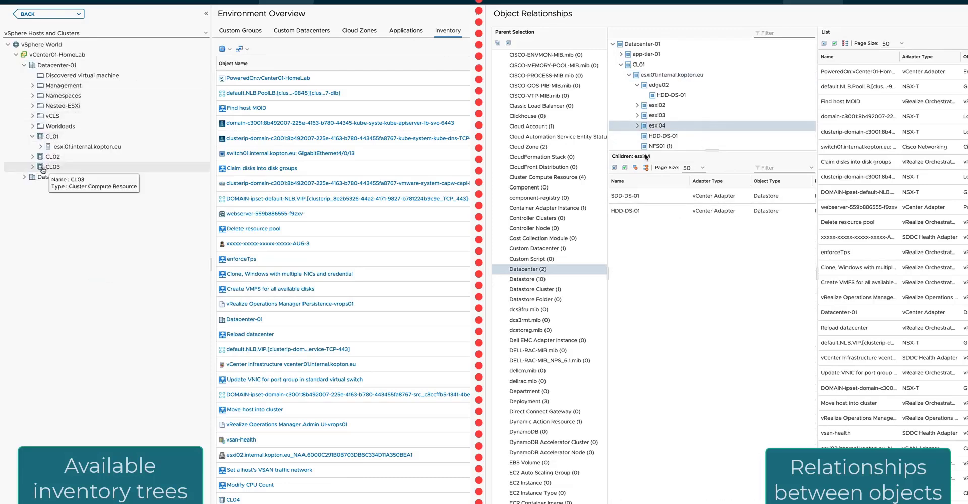
{"action": "left_click", "coordinate": [637, 126]}
{"action": "left_click", "coordinate": [40, 146]}
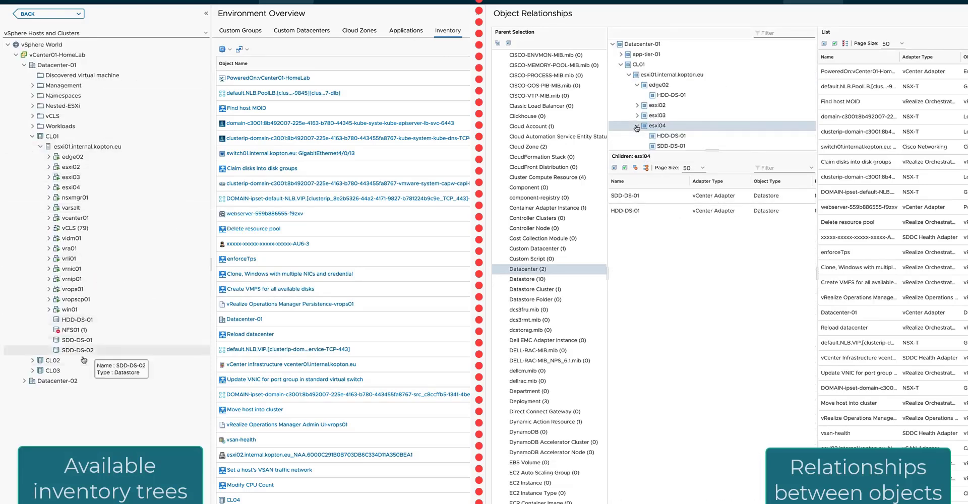
{"action": "scroll", "coordinate": [678, 81], "scroll_direction": "down", "scroll_amount": 5}
{"action": "left_click", "coordinate": [679, 77]}
{"action": "left_click", "coordinate": [33, 361]}
{"action": "left_click", "coordinate": [40, 401]}
{"action": "left_click", "coordinate": [637, 75]}
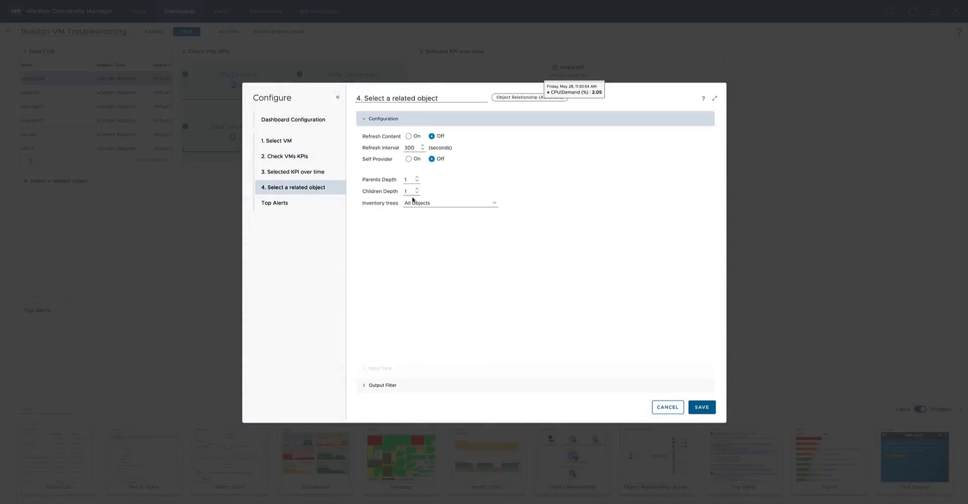
Set the related-object widget's inventory tree to vSphere Hosts and Clusters with parents depth 5 and children depth 5, and save it.
{"action": "left_click", "coordinate": [495, 206]}
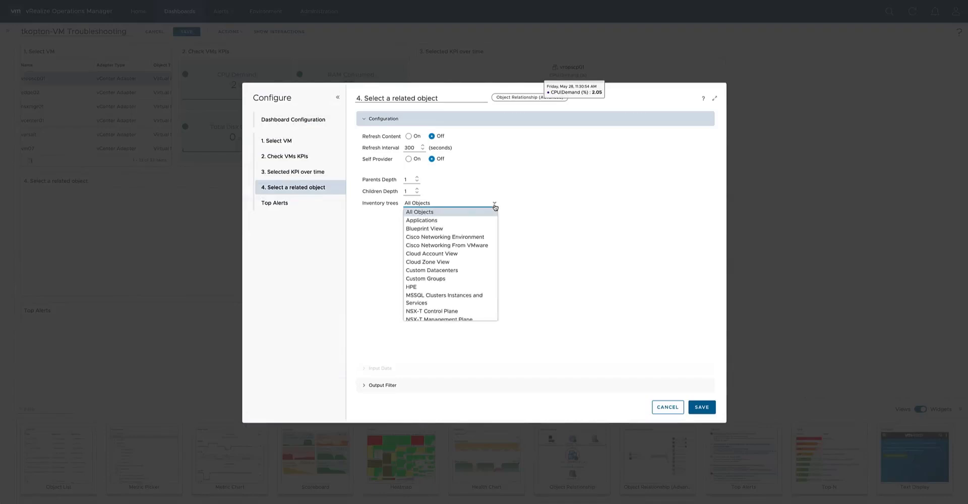
{"action": "scroll", "coordinate": [462, 291], "scroll_direction": "down", "scroll_amount": 10}
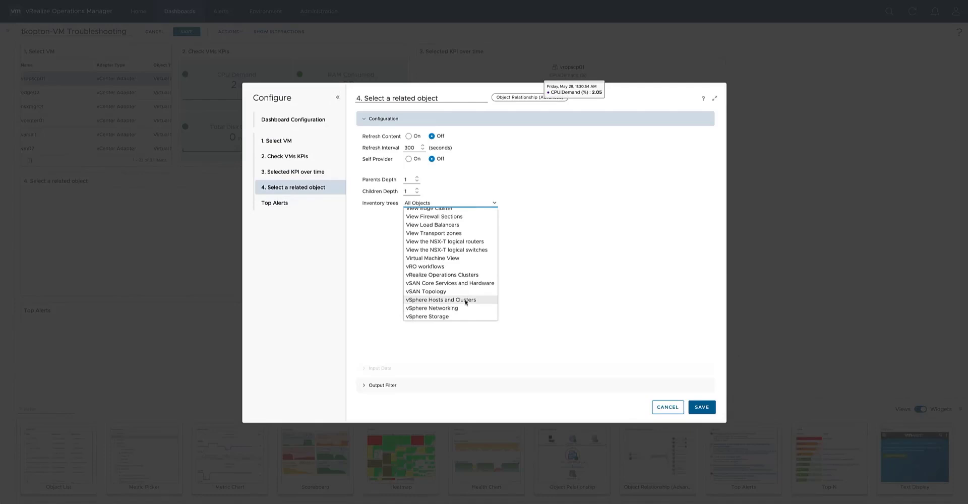
{"action": "left_click", "coordinate": [465, 300]}
{"action": "left_click", "coordinate": [417, 178]}
{"action": "left_click", "coordinate": [417, 178]}
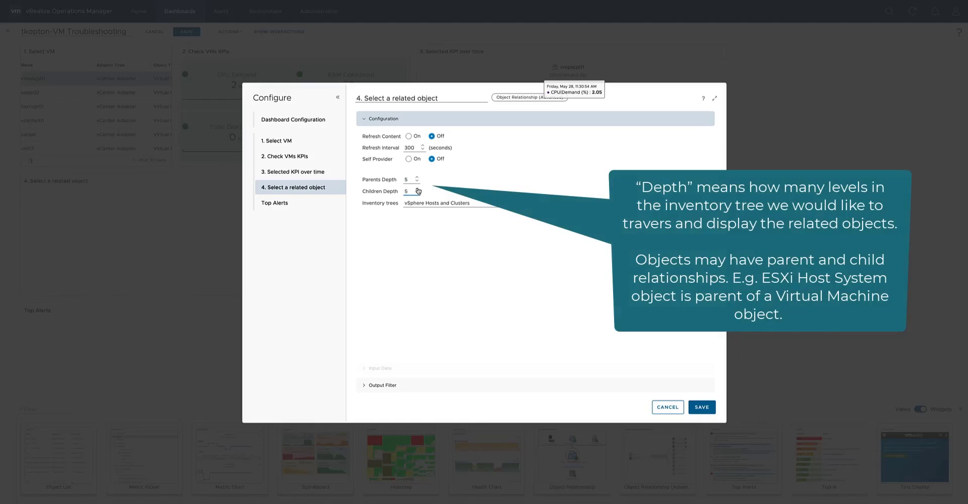
{"action": "left_click", "coordinate": [508, 385]}
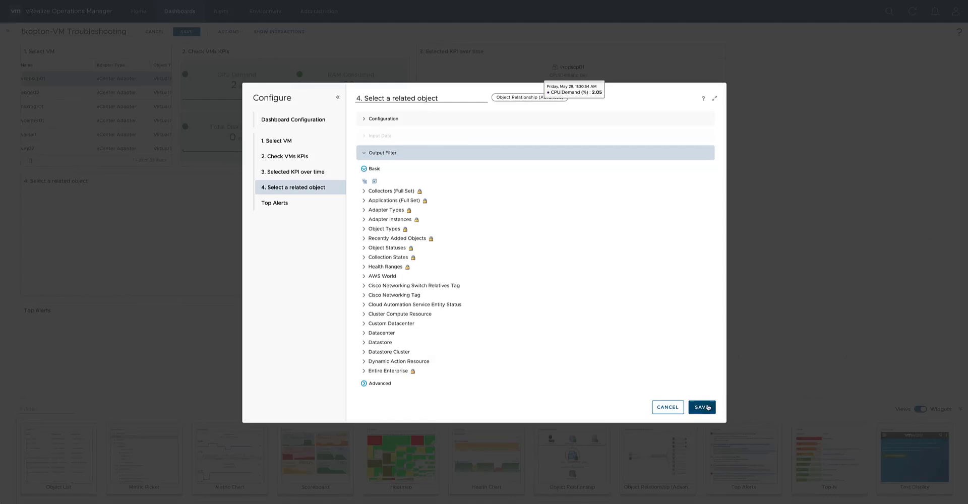
{"action": "left_click", "coordinate": [708, 407]}
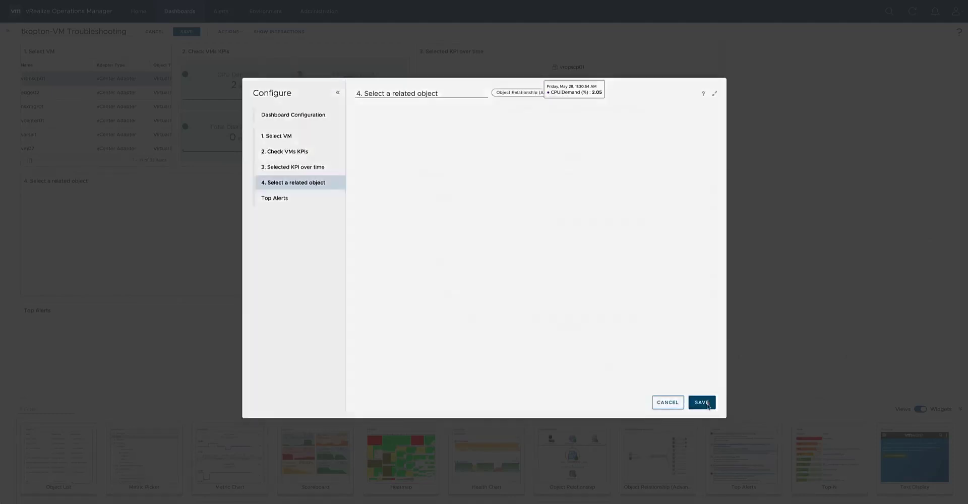
Link the object output of the Select VM widget to the object input of the Select a related object widget.
{"action": "left_click", "coordinate": [279, 32]}
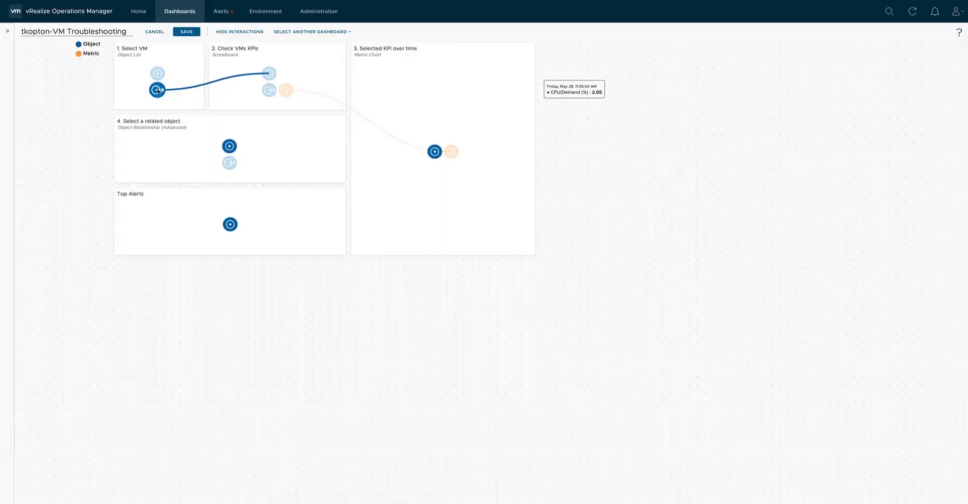
{"action": "left_click_drag", "start_coordinate": [169, 99], "coordinate": [231, 149]}
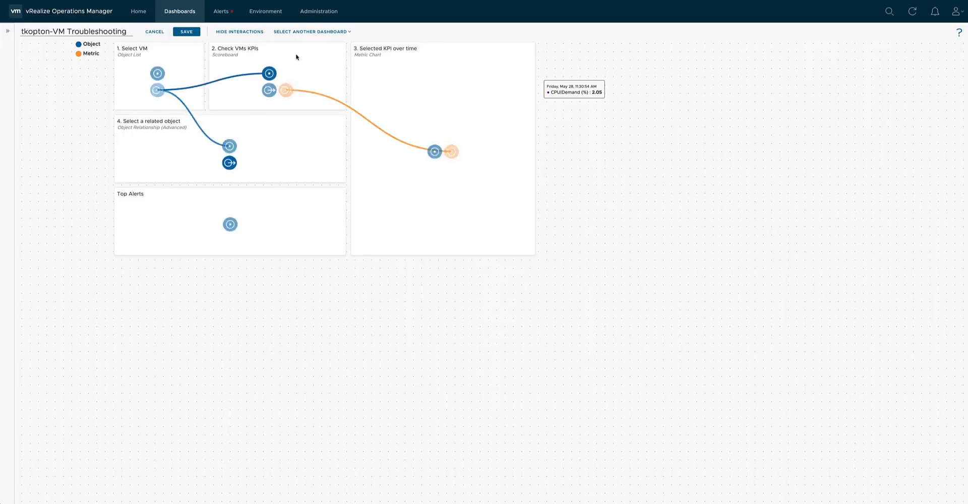
{"action": "left_click", "coordinate": [259, 32]}
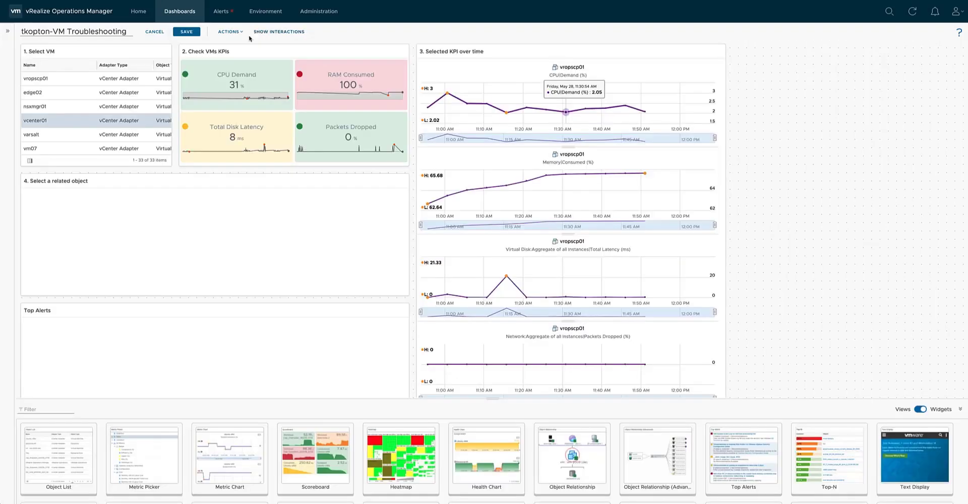
Load nsxmgr01 in the related-object widget with its toolbar shown and the relationship graph fitted to view, and open the widget's configuration.
{"action": "left_click", "coordinate": [60, 108]}
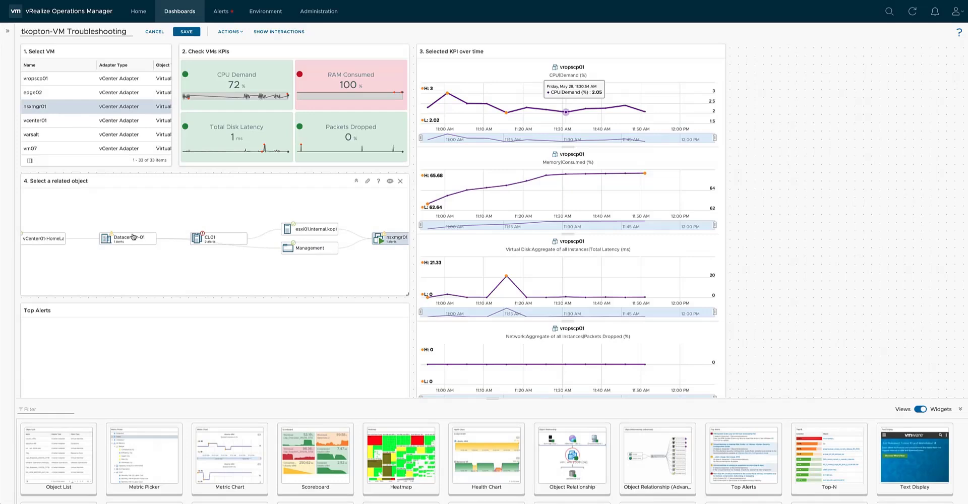
{"action": "left_click", "coordinate": [391, 182]}
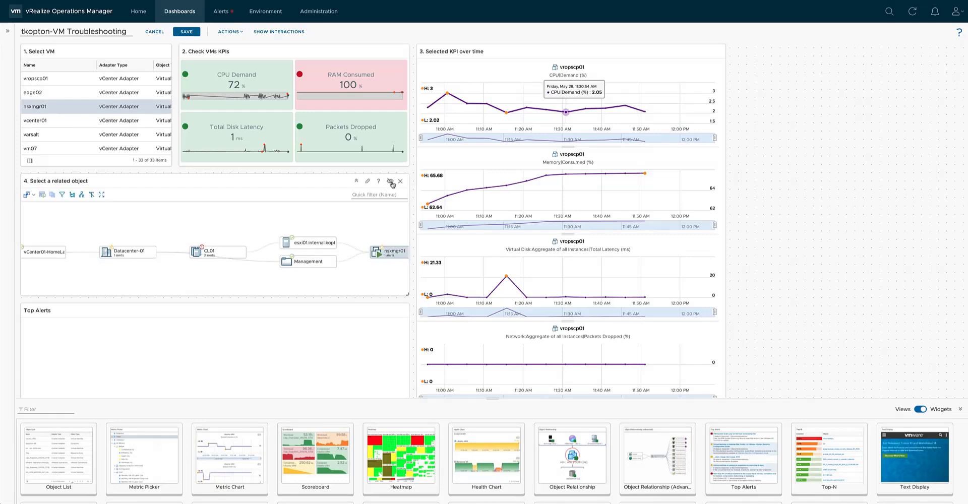
{"action": "left_click", "coordinate": [101, 196]}
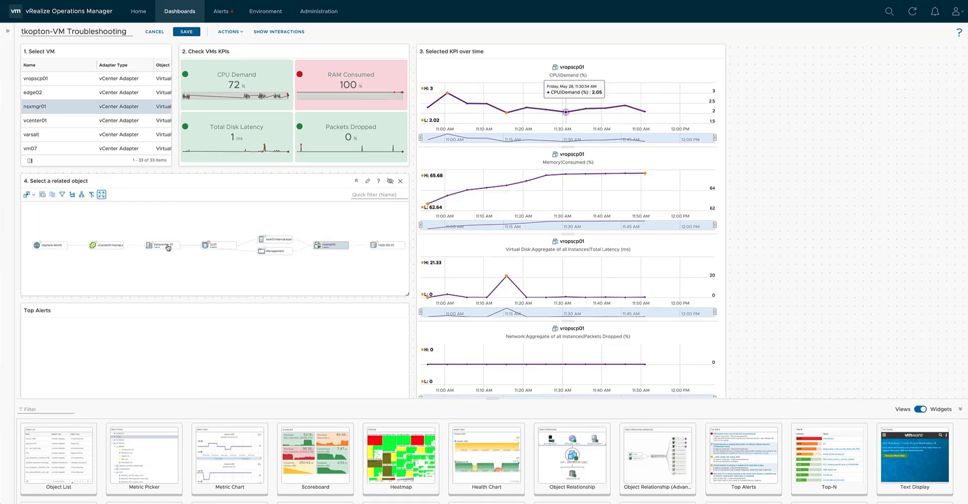
{"action": "left_click", "coordinate": [368, 183]}
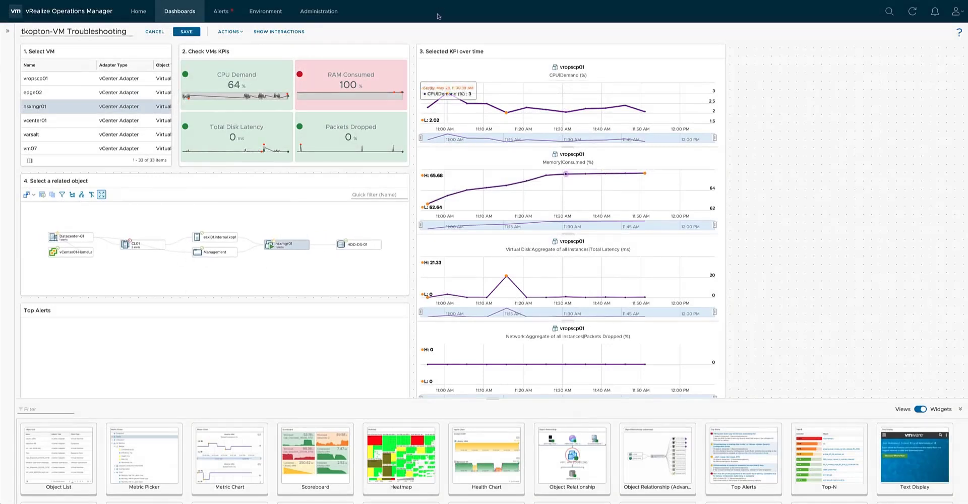
Title the Top Alerts widget "5. Check alerts on the selected object" and keep its impact badge set to Any.
{"action": "left_click", "coordinate": [379, 311]}
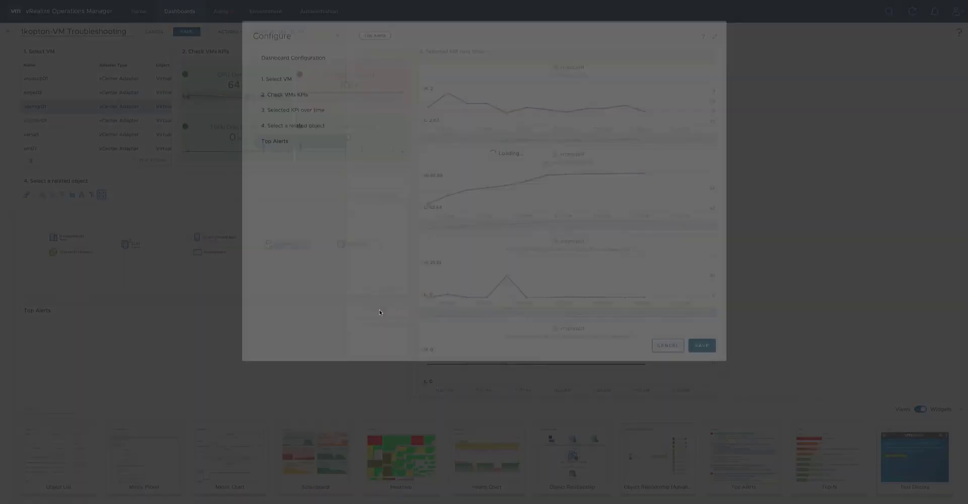
{"action": "left_click_drag", "start_coordinate": [399, 100], "coordinate": [349, 98]}
{"action": "type", "text": "Check alerts on the selected object"}
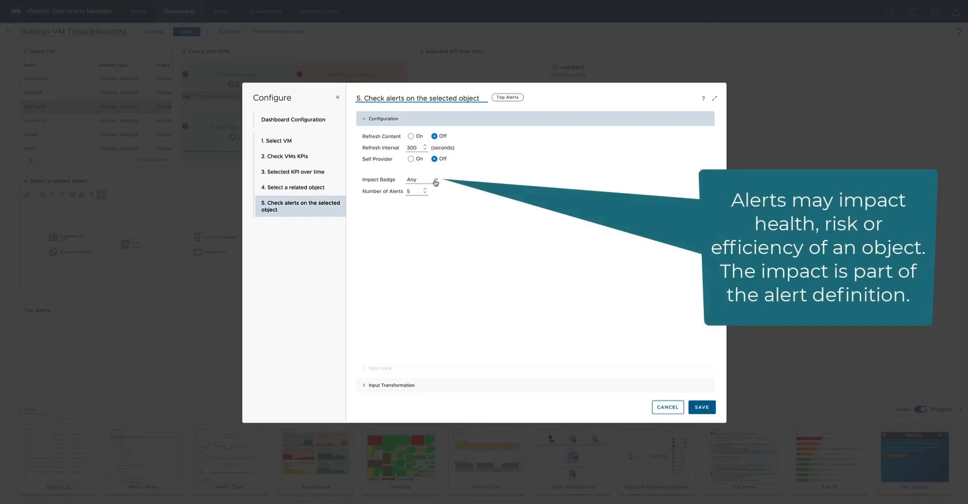
{"action": "left_click", "coordinate": [434, 180]}
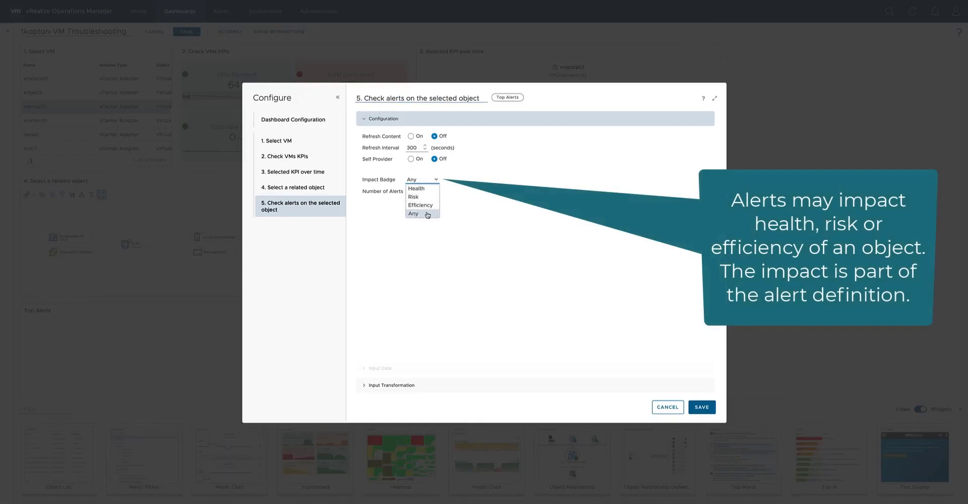
{"action": "left_click", "coordinate": [427, 214]}
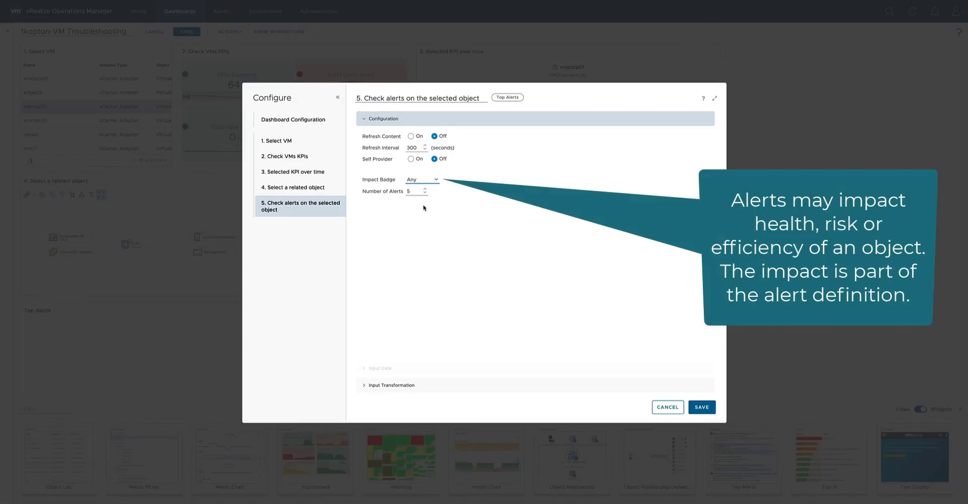
Exclude children from the alerts widget's input transformation so only Self is used, and save the widget configuration.
{"action": "left_click", "coordinate": [405, 385]}
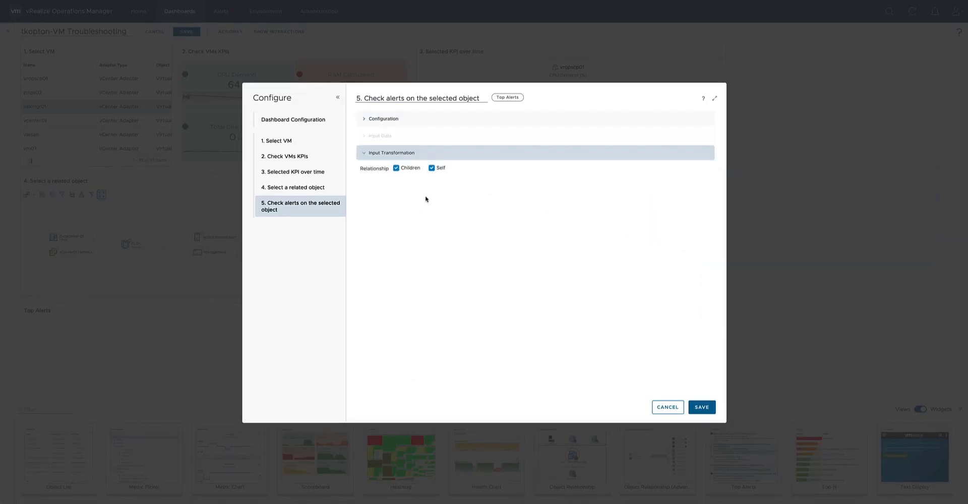
{"action": "left_click", "coordinate": [396, 169]}
{"action": "left_click", "coordinate": [700, 406]}
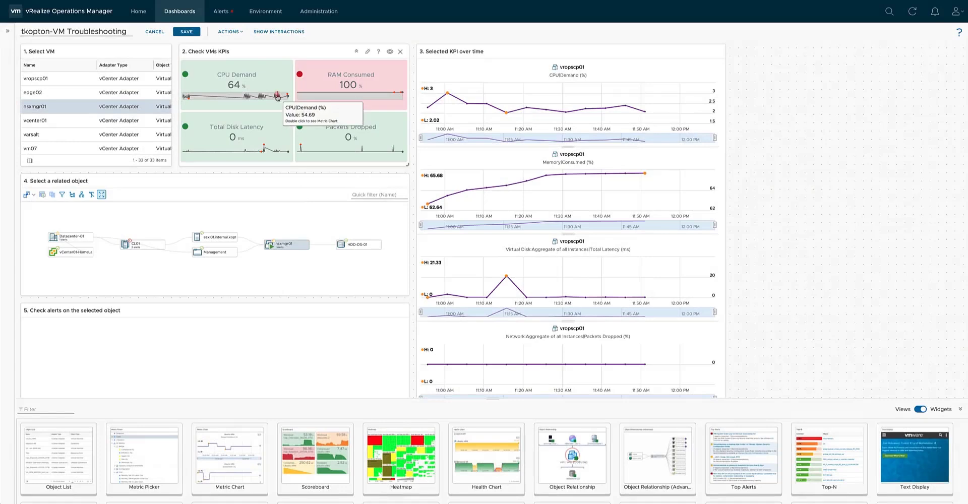
Link the object output of the Select a related object widget to the object input of the alerts widget.
{"action": "left_click", "coordinate": [269, 32]}
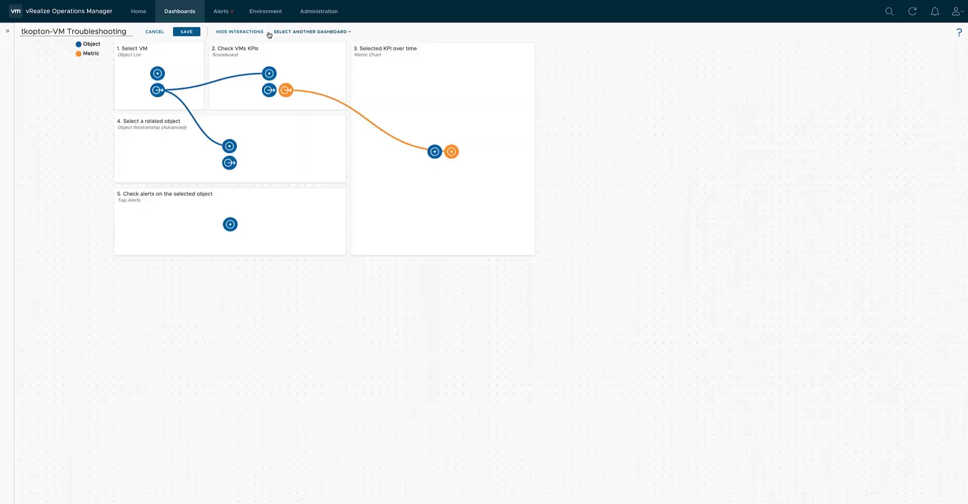
{"action": "left_click_drag", "start_coordinate": [229, 164], "coordinate": [230, 225]}
{"action": "left_click", "coordinate": [257, 32]}
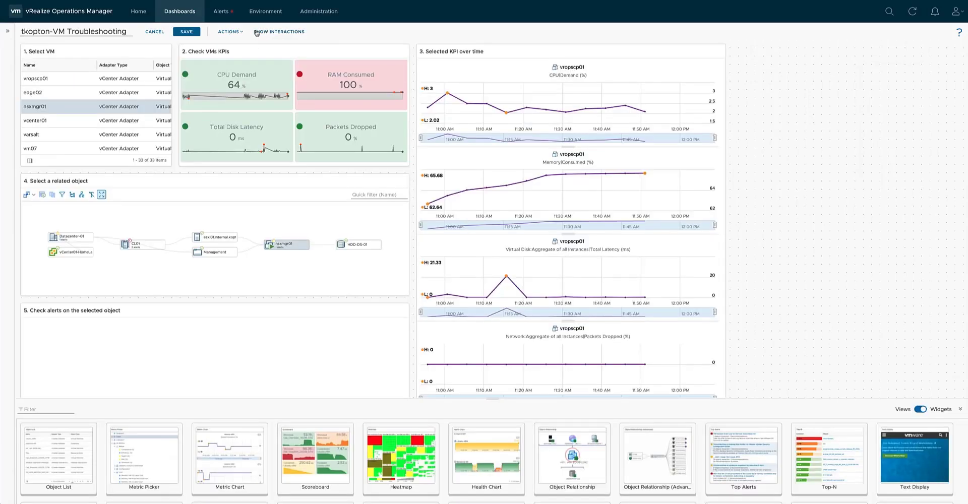
Test the alerts link by selecting vcenter01 in the VM list and CL01 in its relationship graph, and save the dashboard.
{"action": "left_click", "coordinate": [55, 121]}
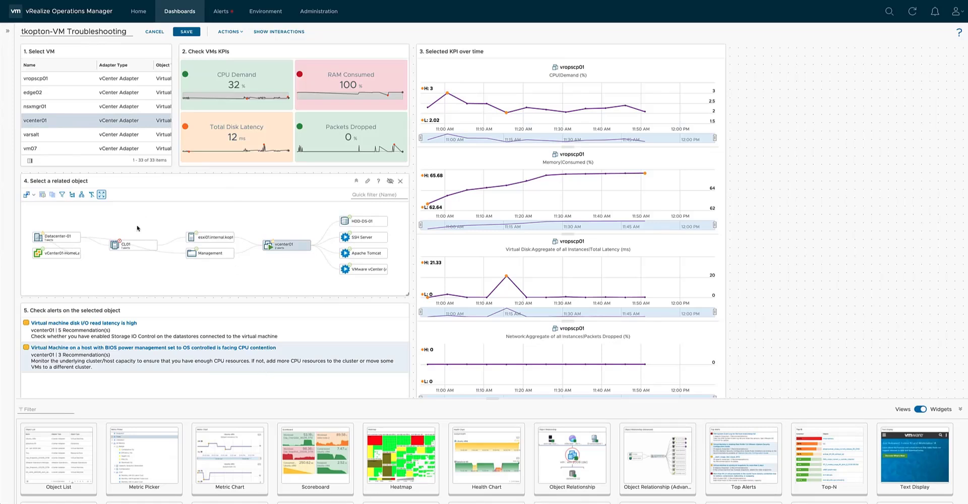
{"action": "left_click", "coordinate": [130, 247]}
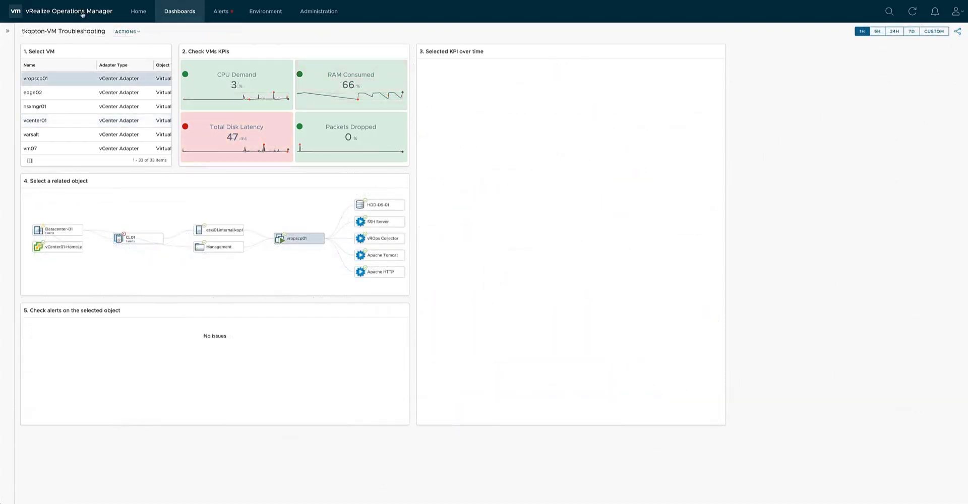
Select vcenter01 on the saved dashboard and chart its RAM Consumed, Total Disk Latency, CPU Demand and Packets Dropped KPIs over time.
{"action": "left_click", "coordinate": [63, 121]}
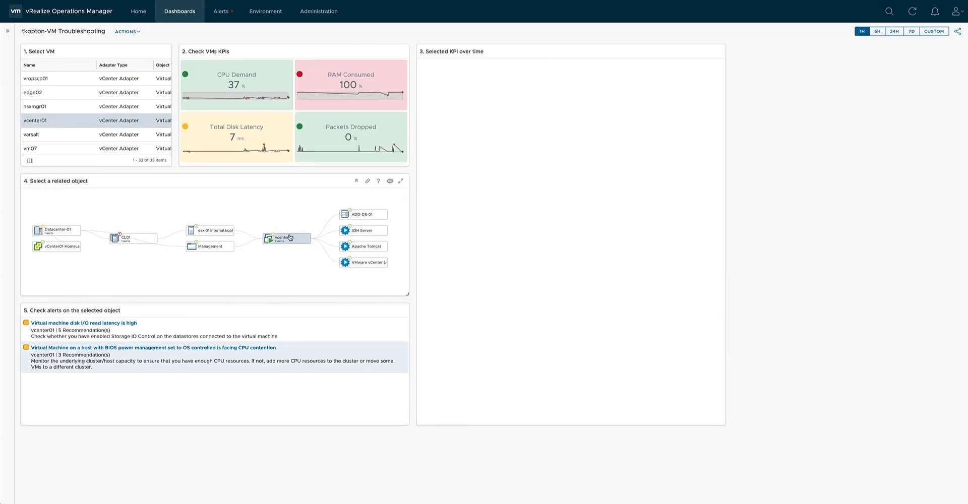
{"action": "left_click", "coordinate": [316, 100]}
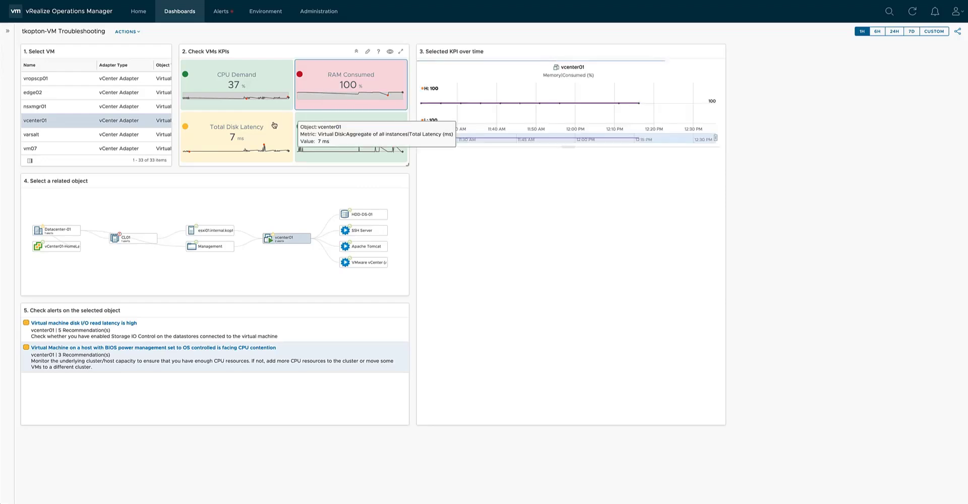
{"action": "left_click", "coordinate": [269, 85]}
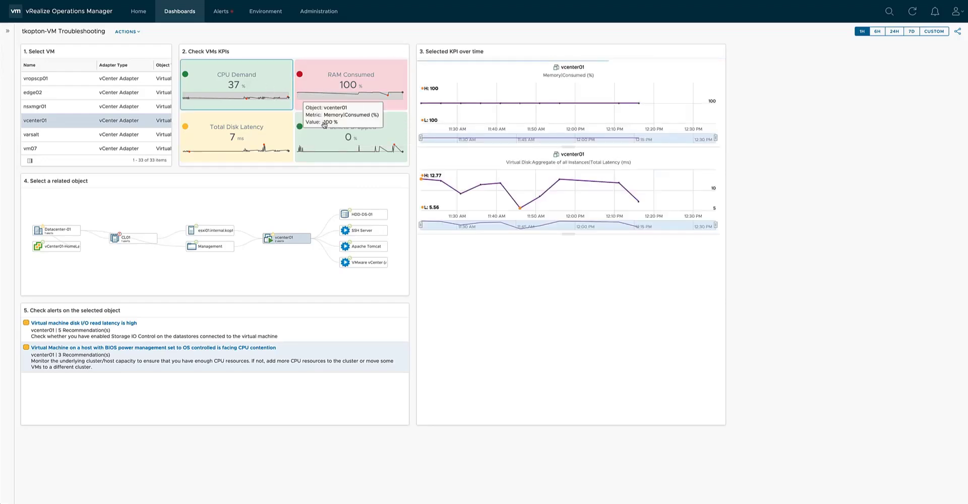
{"action": "left_click", "coordinate": [333, 136]}
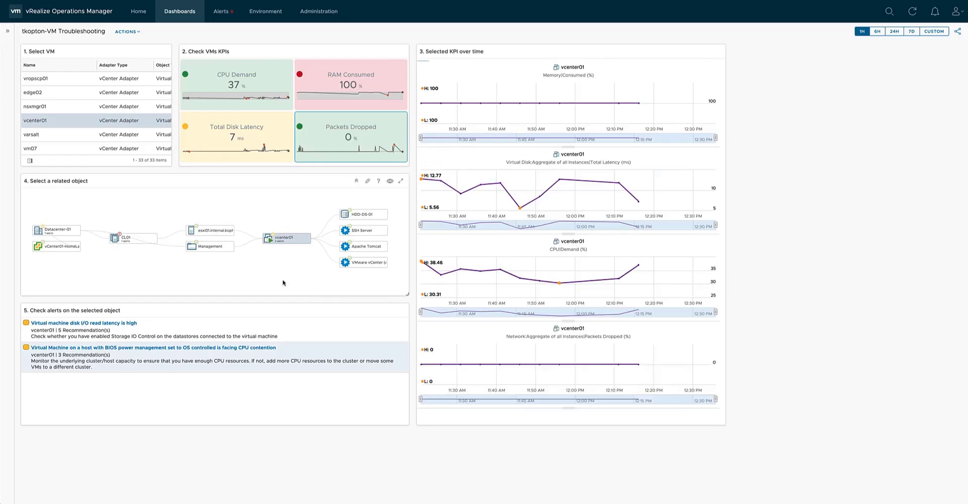
Check the alerts of Datacenter-01, CL01 and vcenter01 by selecting each one in the relationship graph.
{"action": "left_click", "coordinate": [70, 235]}
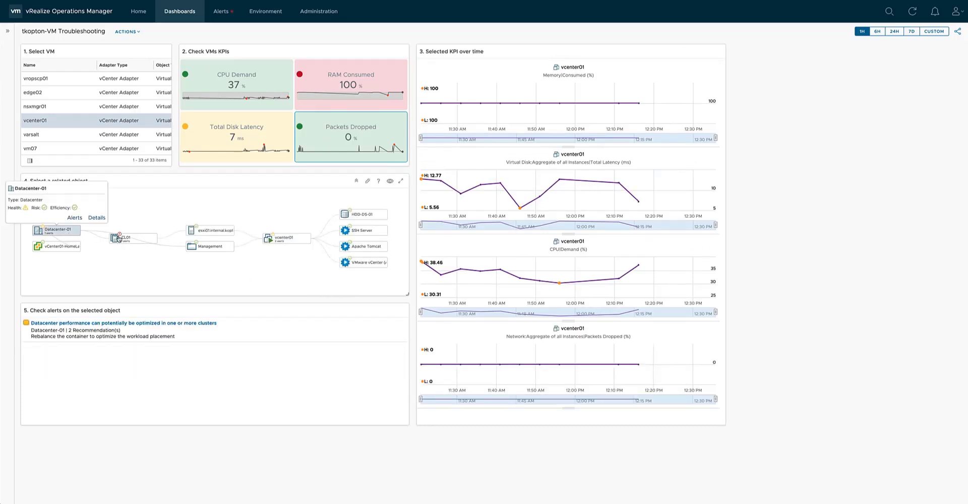
{"action": "left_click", "coordinate": [133, 241]}
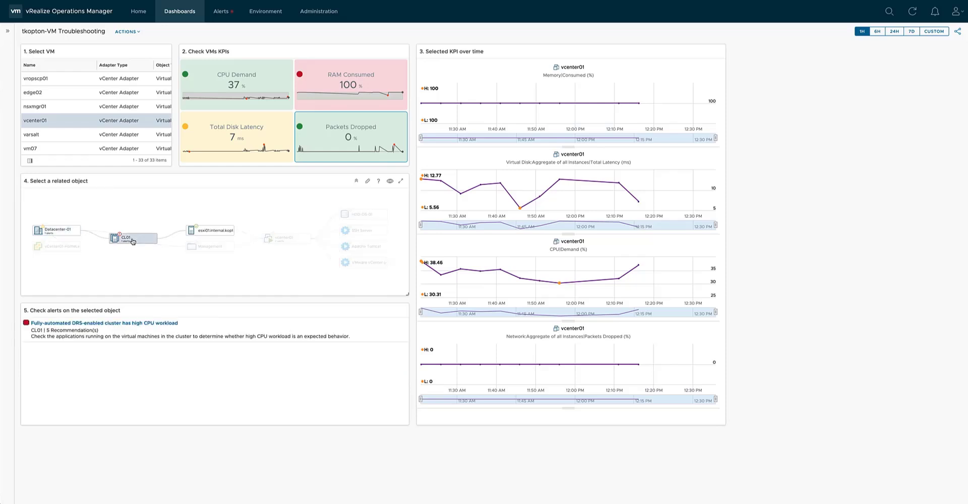
{"action": "left_click", "coordinate": [271, 242]}
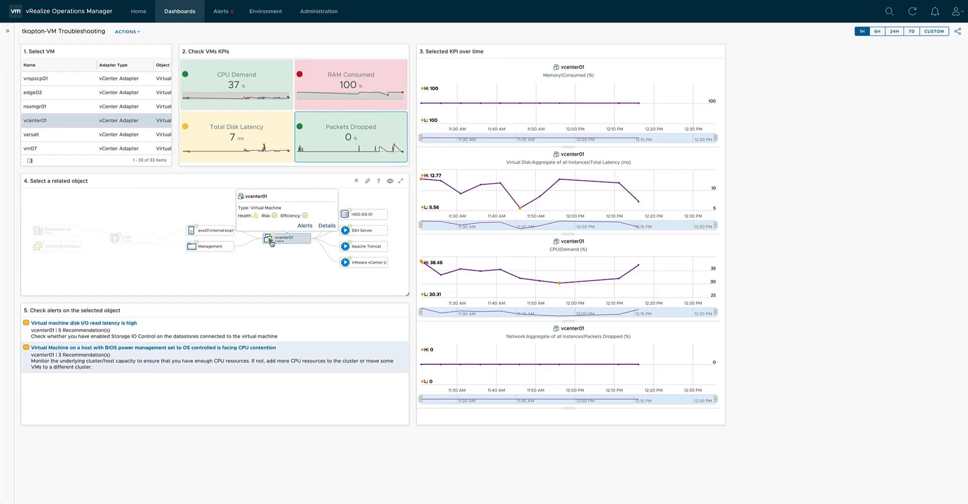
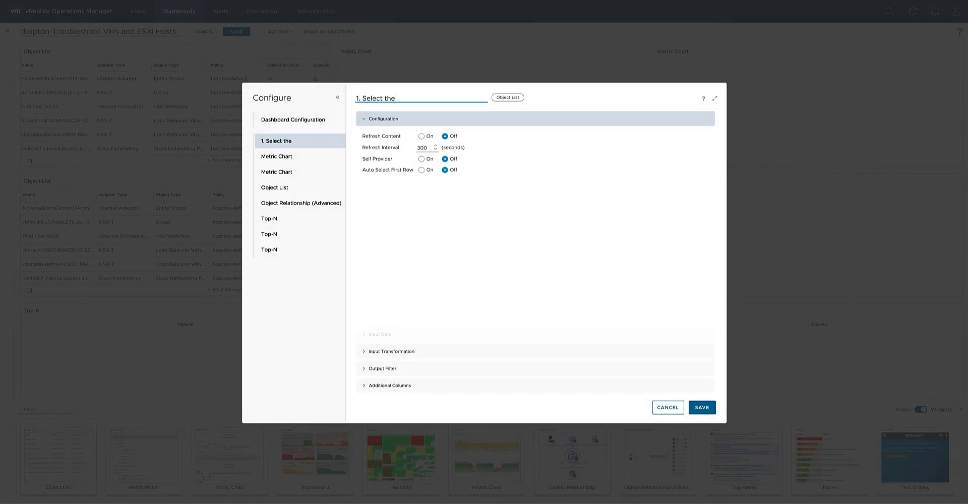
Title the first object list "1. Select the VM" and the first metric chart "2. Check the CPU usage of the VM".
{"action": "type", "text": "VM"}
{"action": "left_click", "coordinate": [311, 158]}
{"action": "left_click_drag", "start_coordinate": [399, 97], "coordinate": [356, 98]}
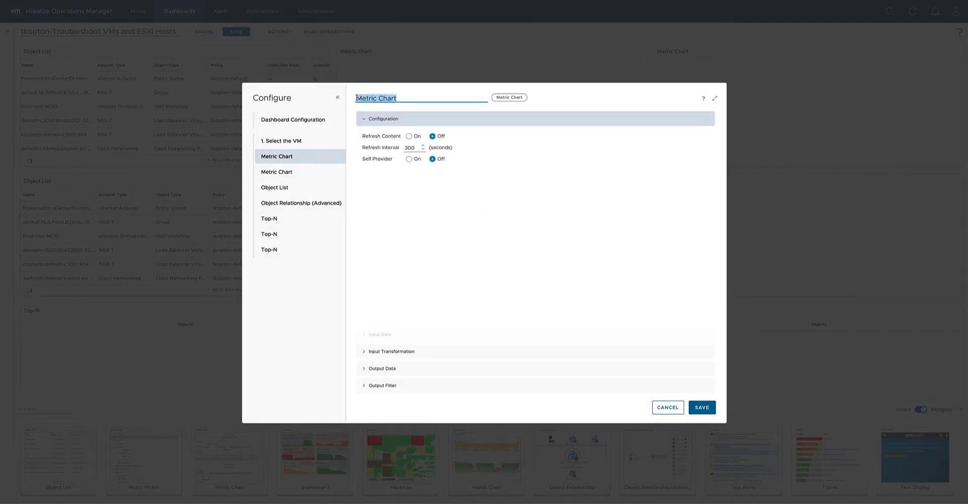
{"action": "type", "text": "2. Check the CPU "}
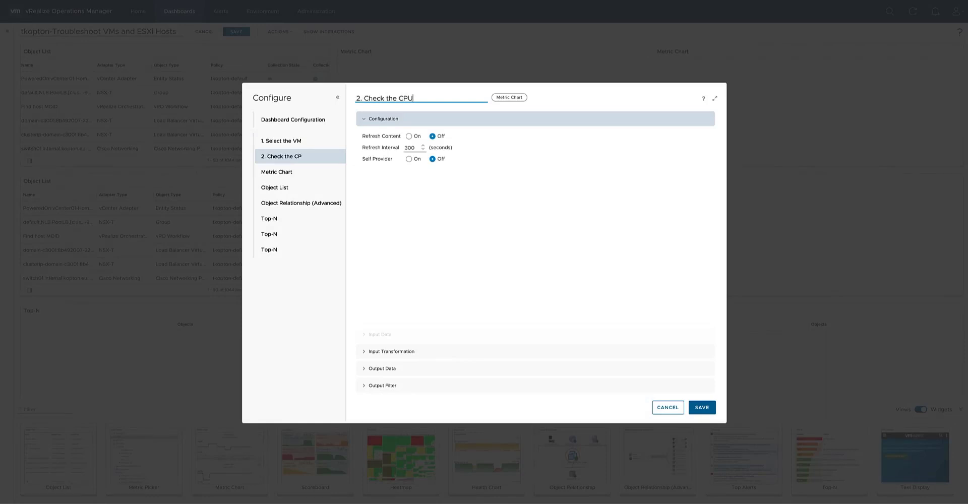
{"action": "type", "text": "usage of the VM"}
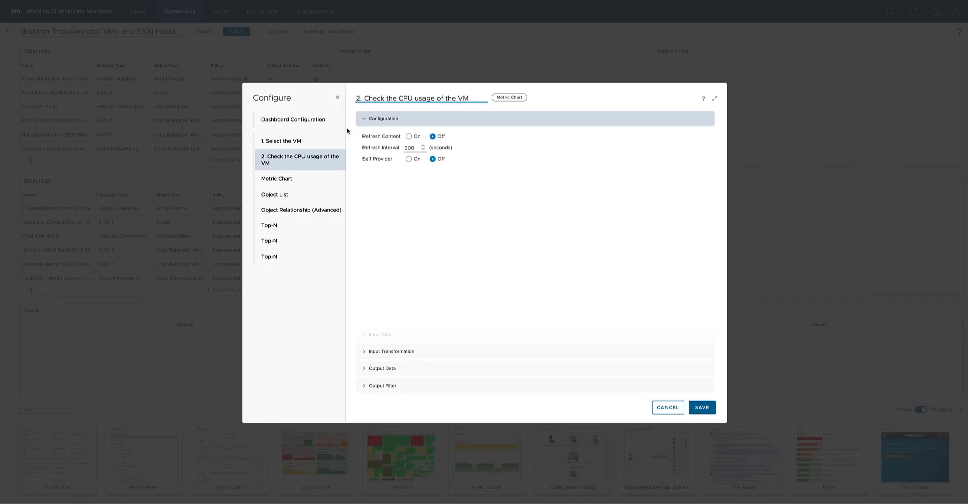
Number and title the remaining widgets, from "3. Check the RAM usage of the VM" to "8. Top-5 Storage consumers", and save the configuration.
{"action": "left_click", "coordinate": [286, 180]}
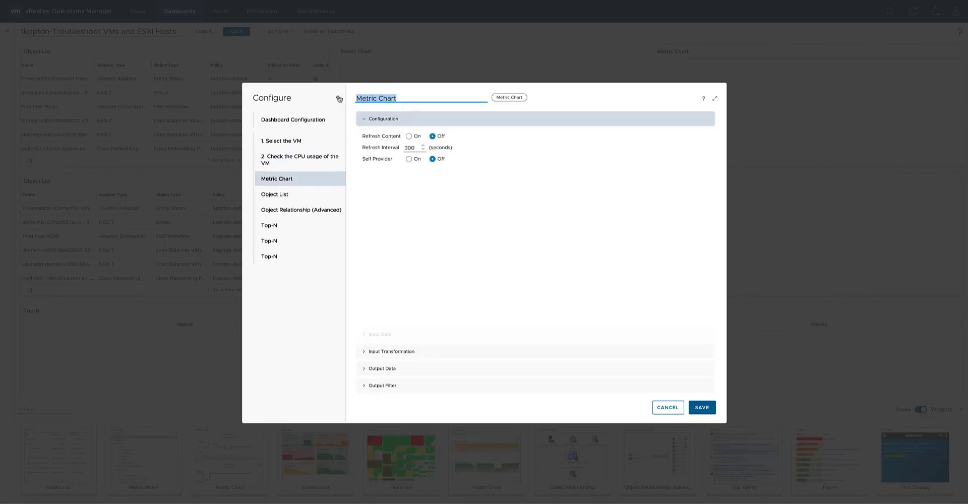
{"action": "type", "text": "3."}
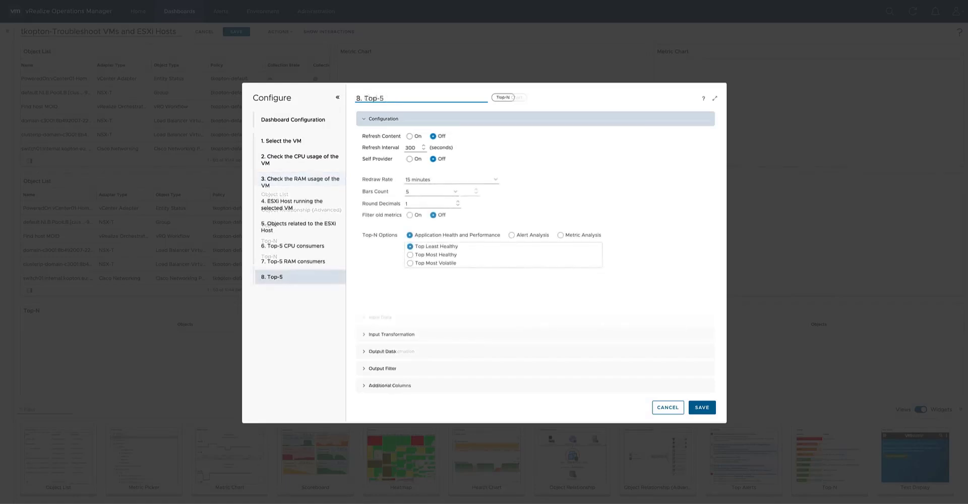
{"action": "type", "text": "Storage consumers"}
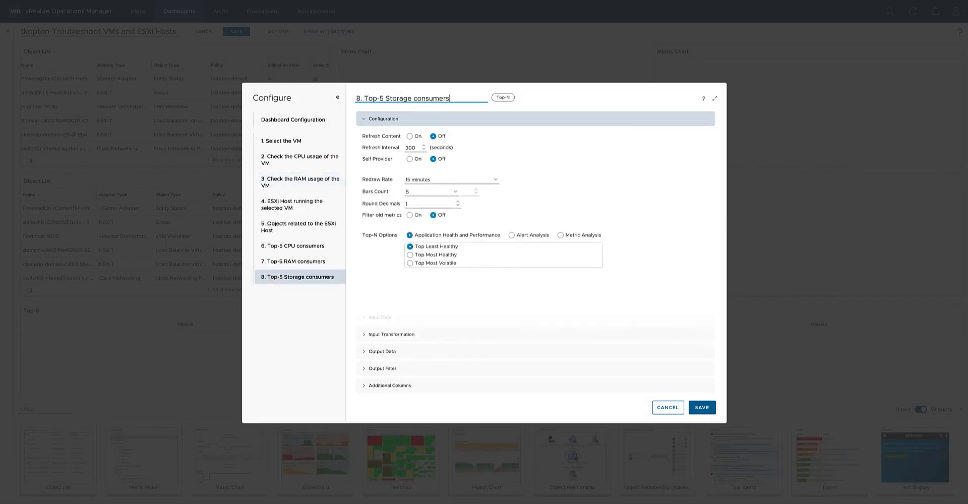
{"action": "left_click", "coordinate": [704, 407]}
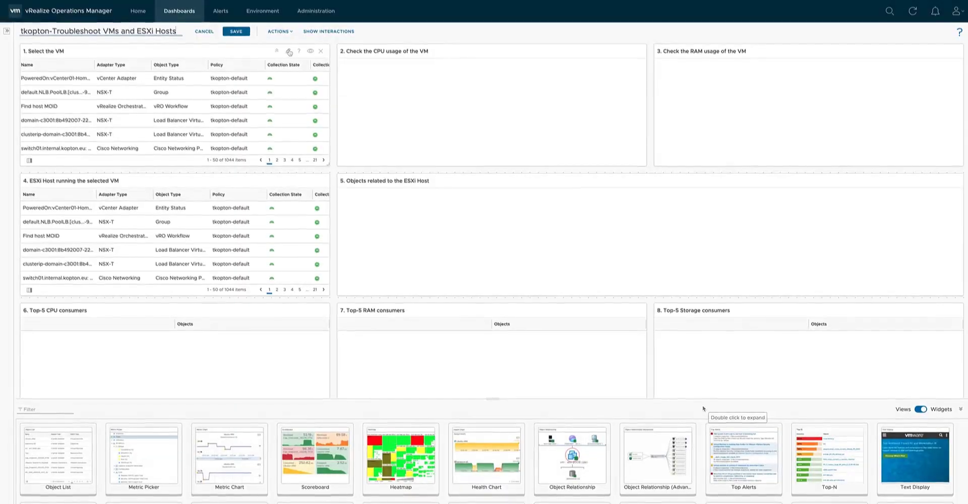
Configure the Select the VM widget with Refresh Content and Self Provider on, and open its input data.
{"action": "left_click", "coordinate": [289, 51]}
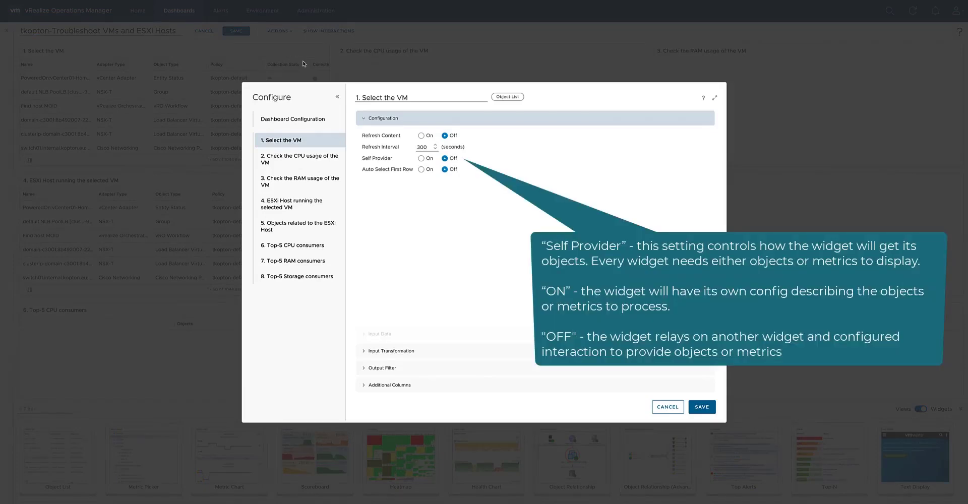
{"action": "left_click", "coordinate": [421, 135]}
{"action": "left_click", "coordinate": [421, 158]}
{"action": "left_click", "coordinate": [381, 335]}
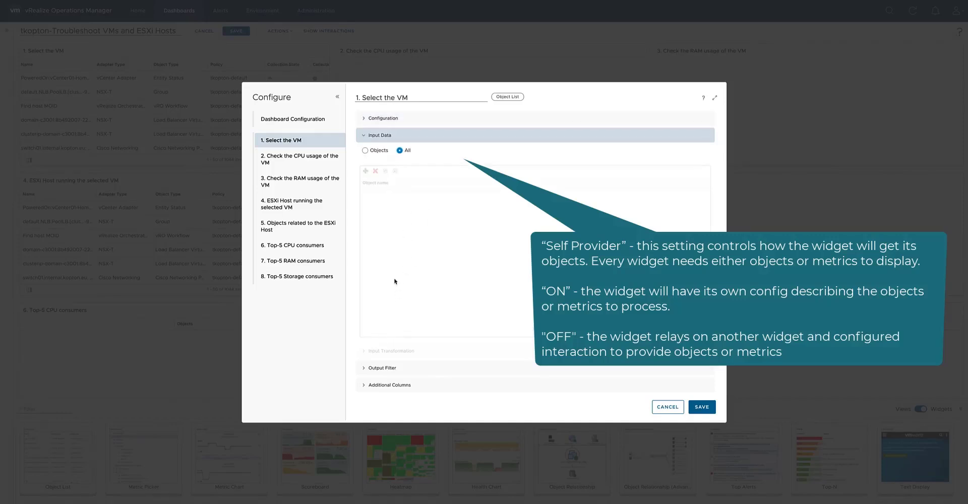
Limit the Select the VM widget's basic output filter to the Virtual Machine object type.
{"action": "left_click", "coordinate": [389, 371]}
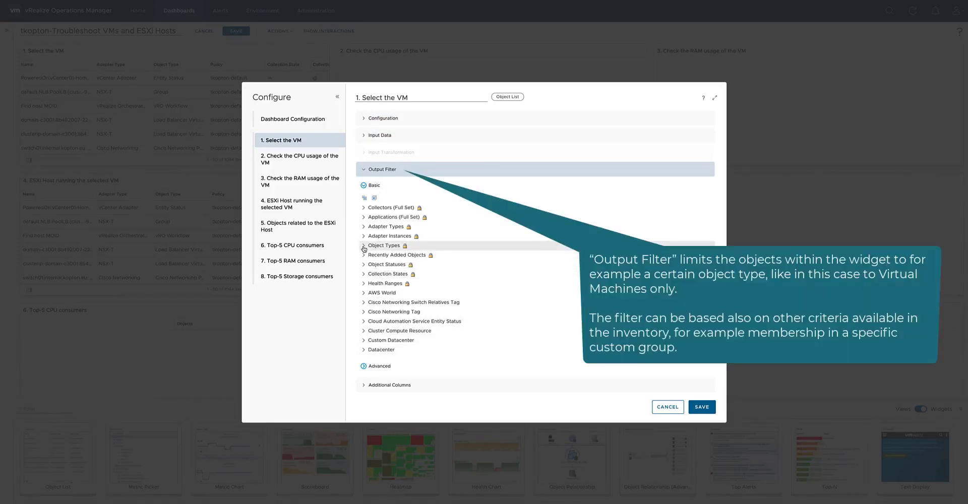
{"action": "left_click", "coordinate": [385, 246]}
{"action": "scroll", "coordinate": [422, 225], "scroll_direction": "down", "scroll_amount": 10}
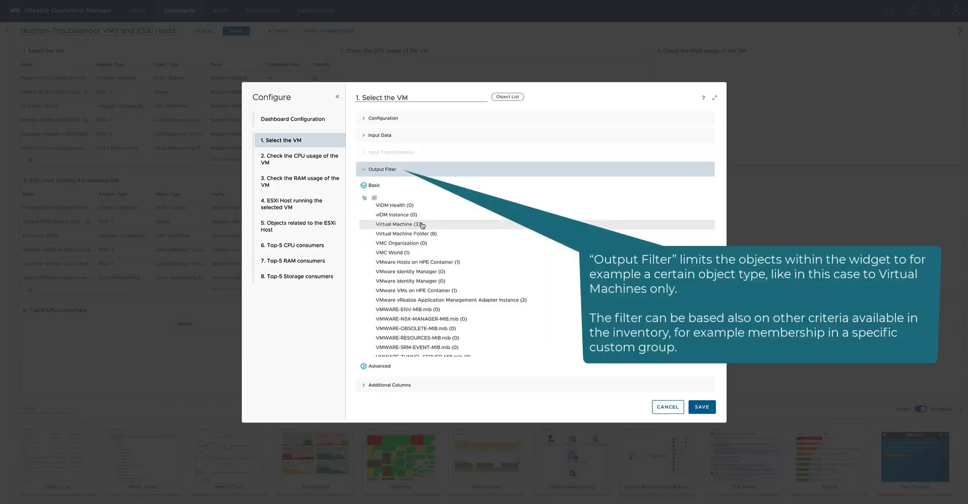
{"action": "left_click", "coordinate": [423, 226]}
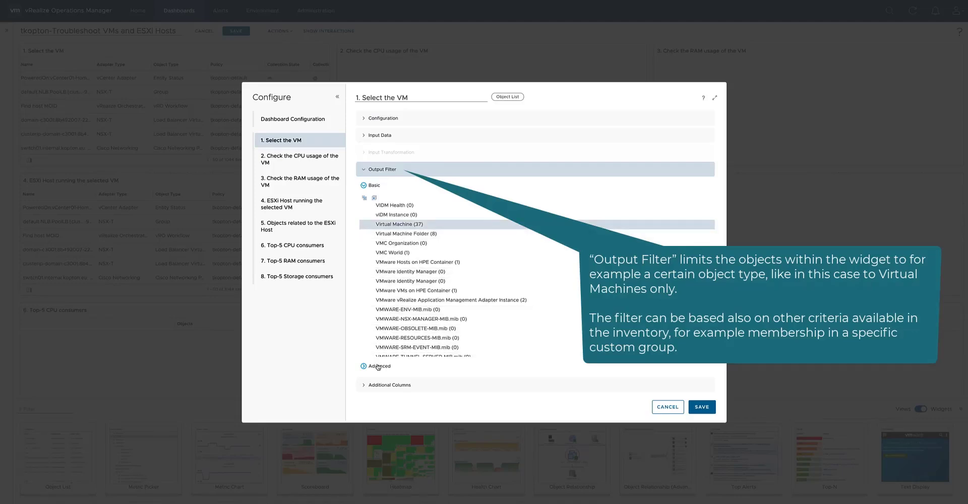
Set the object type of the advanced output filter's first criteria set to Virtual Machine.
{"action": "left_click", "coordinate": [377, 367]}
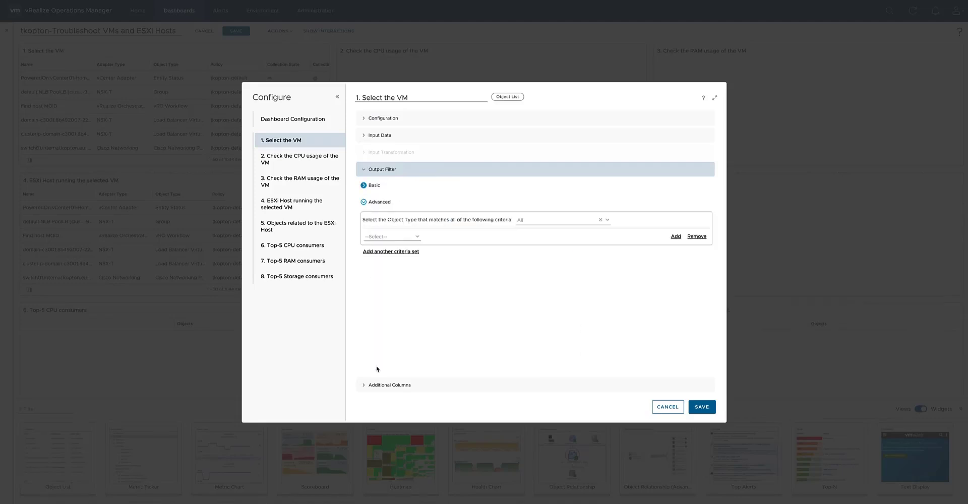
{"action": "left_click", "coordinate": [536, 217]}
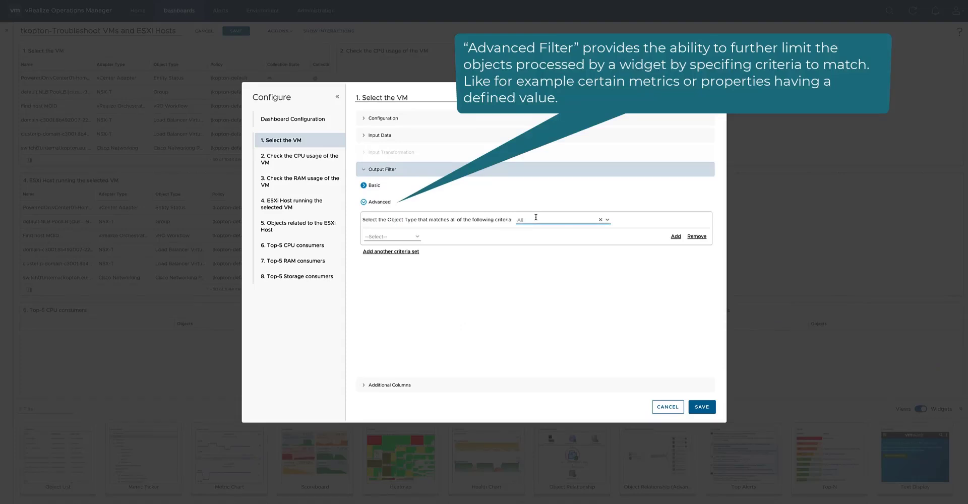
{"action": "type", "text": "virtual"}
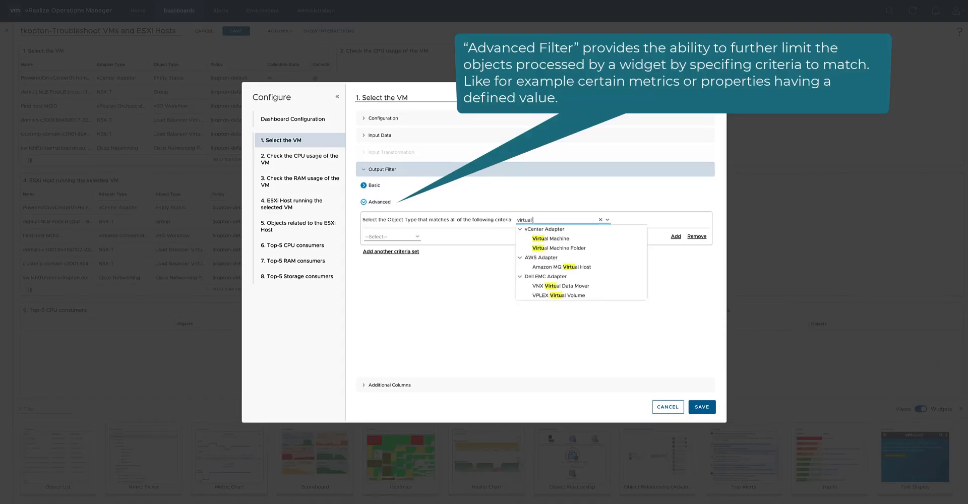
{"action": "type", "text": " machine"}
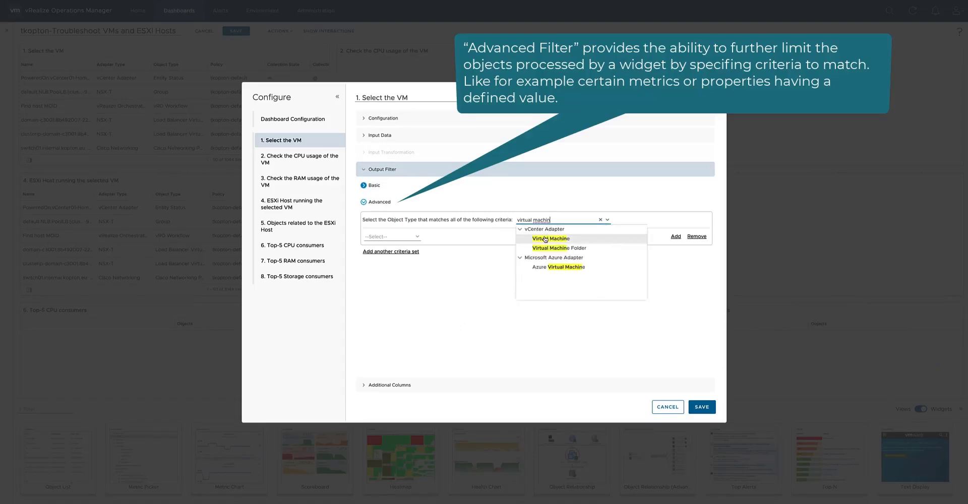
{"action": "left_click", "coordinate": [545, 239]}
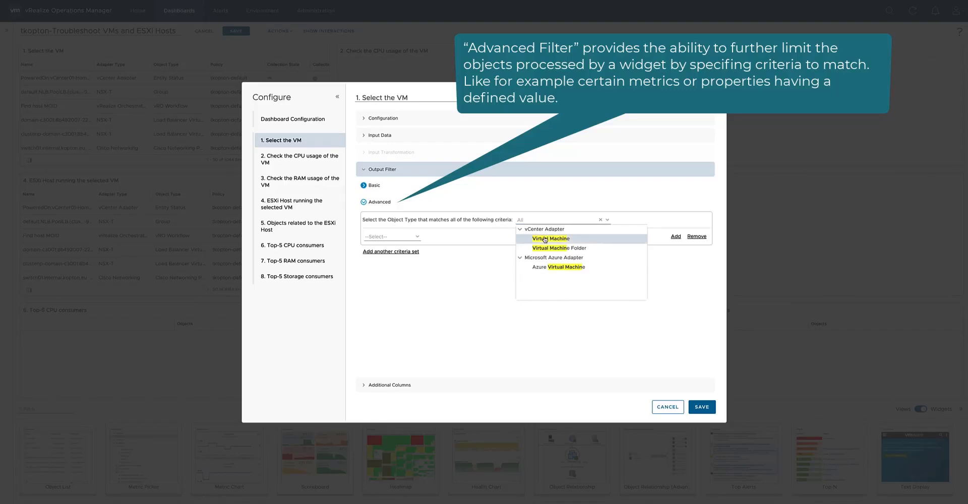
Define the first criterion as the metric CPU|Contention (%) is greater than 1.
{"action": "left_click", "coordinate": [416, 237]}
{"action": "left_click", "coordinate": [376, 246]}
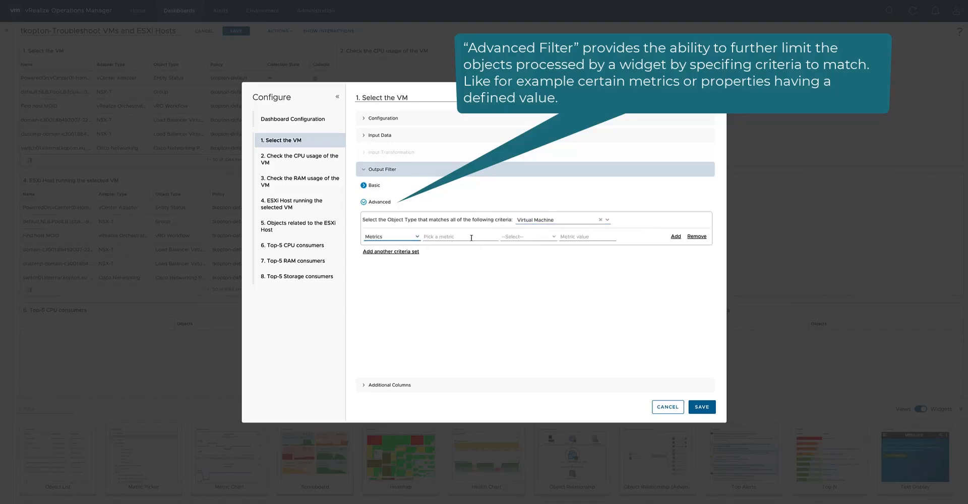
{"action": "left_click", "coordinate": [472, 238]}
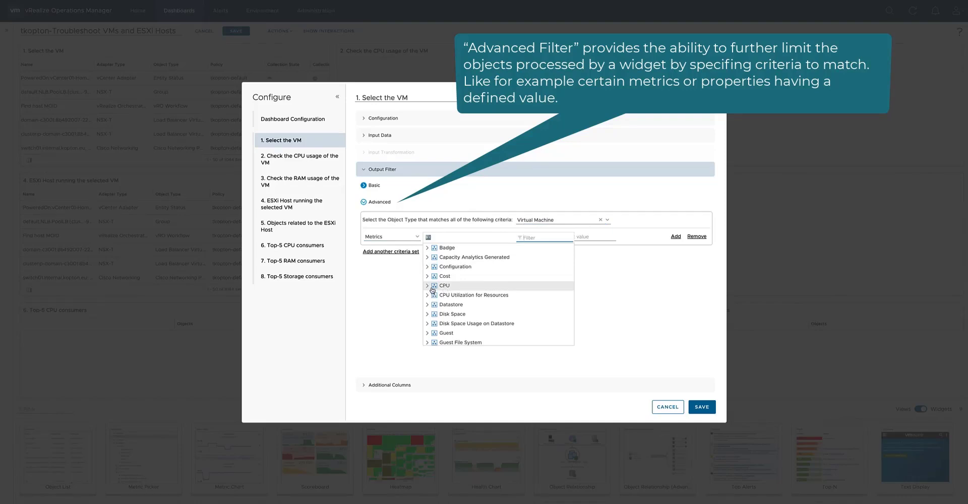
{"action": "left_click", "coordinate": [428, 286]}
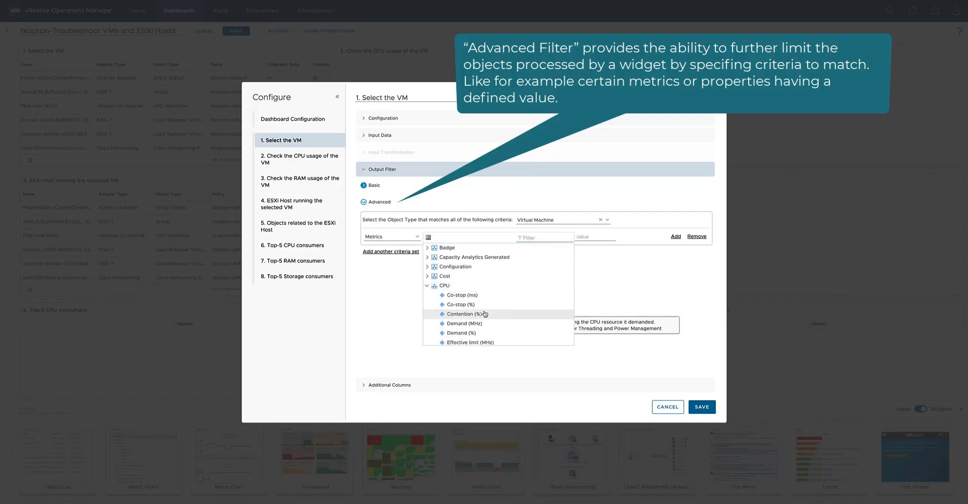
{"action": "left_click", "coordinate": [483, 314]}
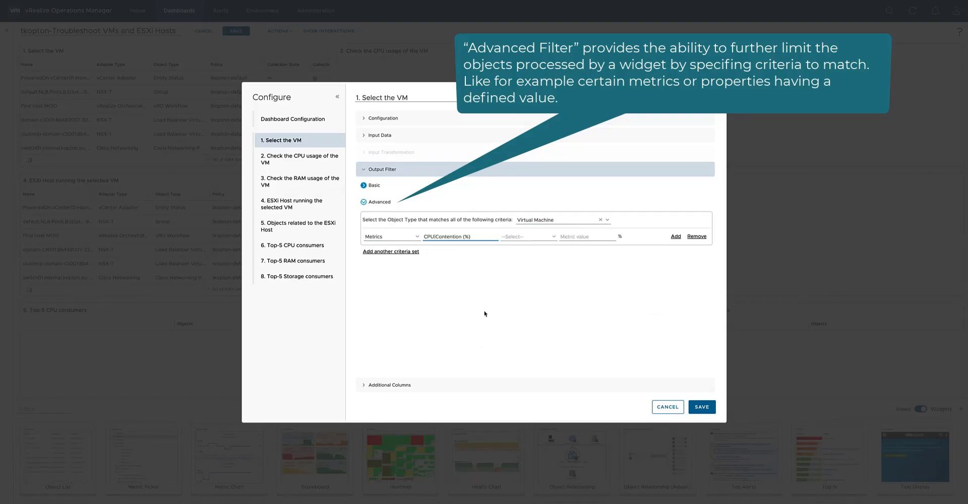
{"action": "left_click", "coordinate": [515, 237]}
{"action": "left_click", "coordinate": [538, 272]}
{"action": "left_click", "coordinate": [571, 237]}
{"action": "type", "text": "1"}
Add an alternative Virtual Machine criteria set with Memory|Contention (%) greater than 1, and save the widget configuration.
{"action": "left_click", "coordinate": [410, 251]}
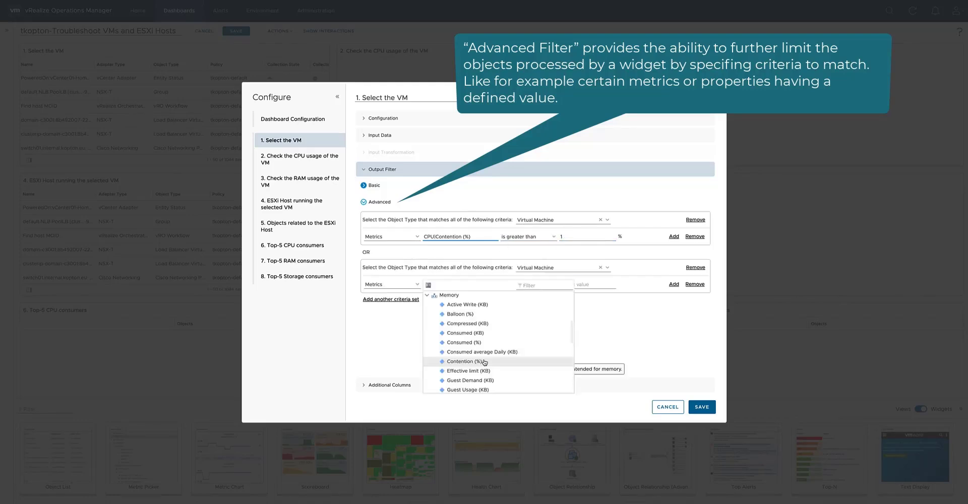
{"action": "left_click", "coordinate": [512, 324]}
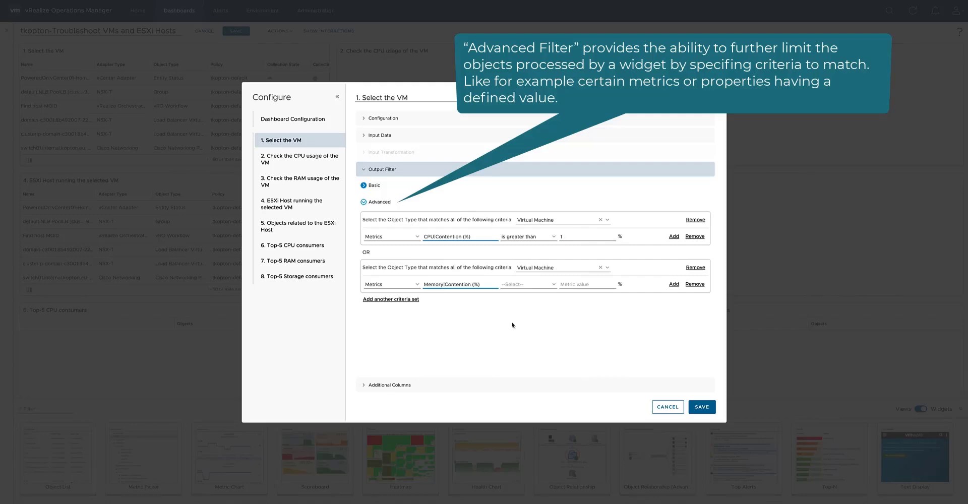
{"action": "left_click", "coordinate": [388, 386]}
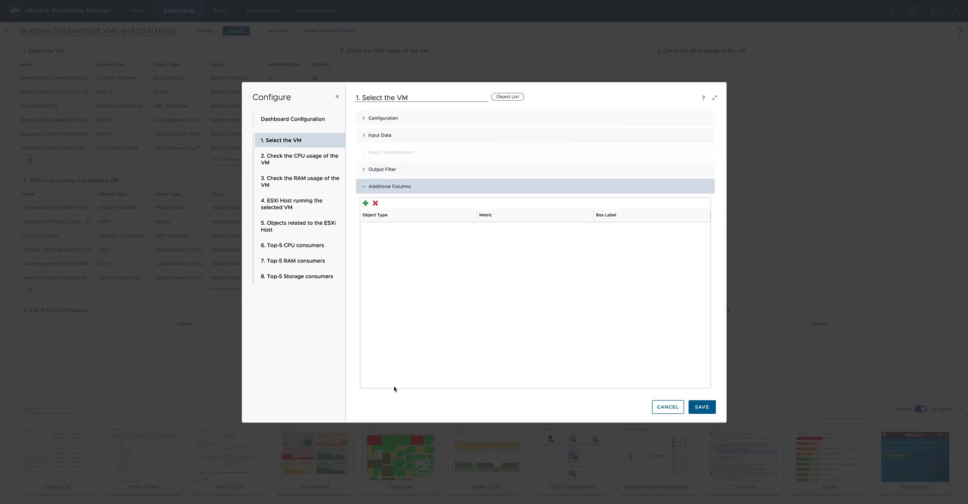
{"action": "left_click", "coordinate": [694, 409]}
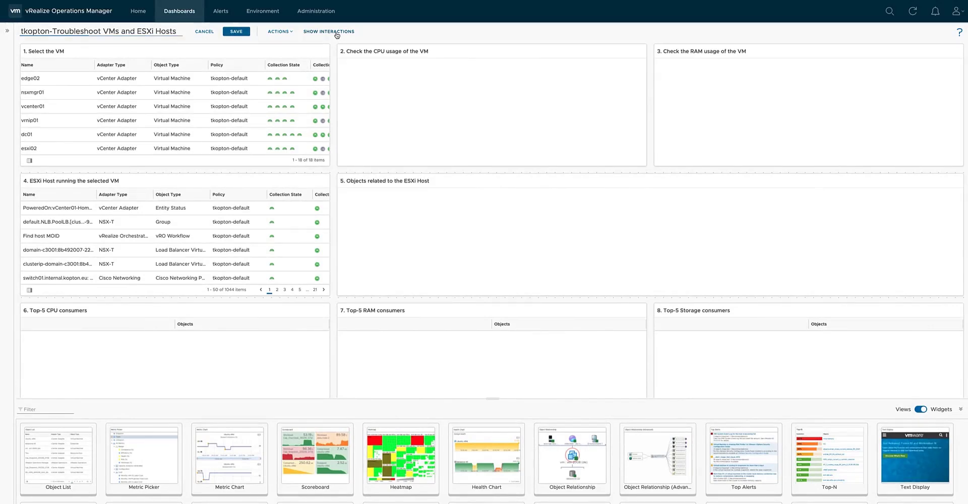
Link the object output of the Select the VM widget to the object inputs of the CPU and RAM usage charts.
{"action": "left_click", "coordinate": [337, 32]}
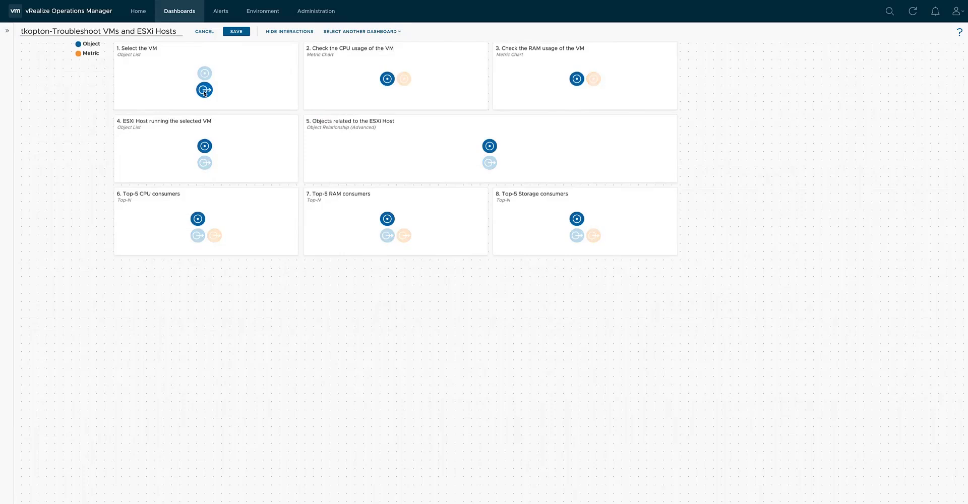
{"action": "left_click_drag", "start_coordinate": [204, 90], "coordinate": [385, 81]}
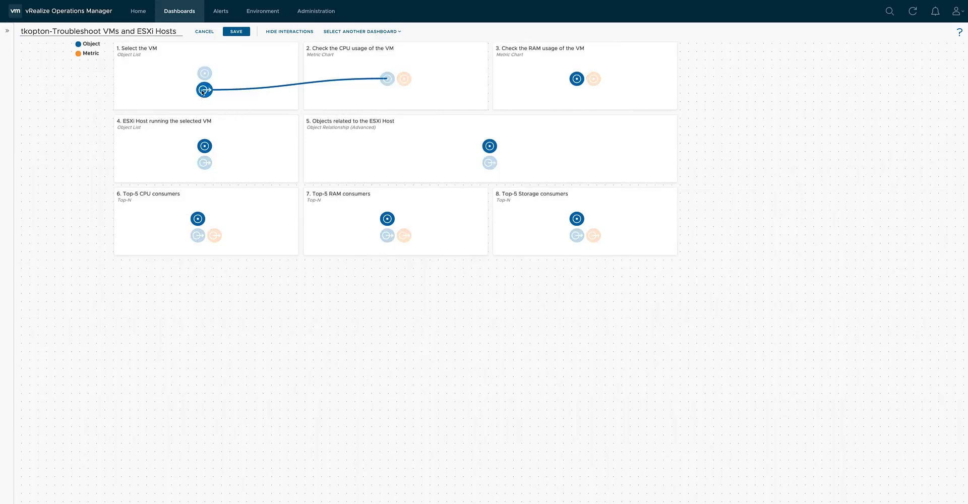
{"action": "left_click_drag", "start_coordinate": [202, 92], "coordinate": [573, 80]}
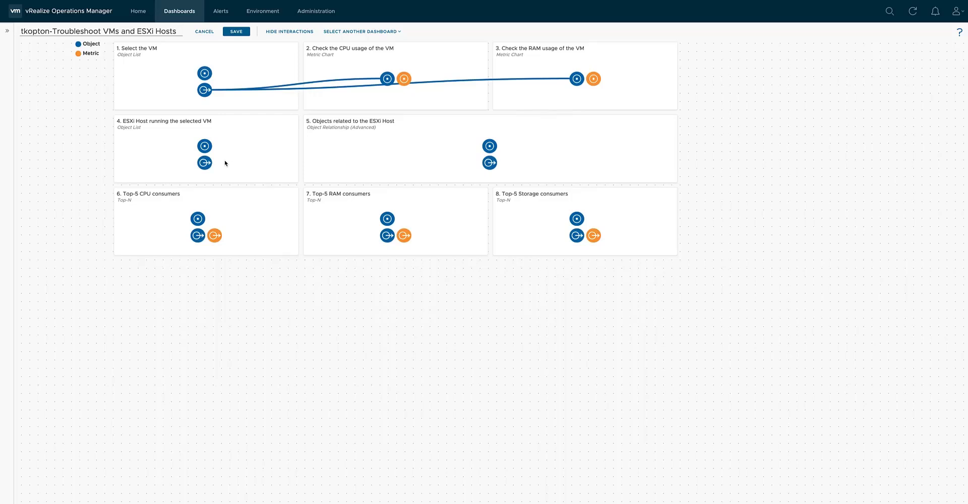
Link the VM list's object output to the ESXi host list, and the host list's output to the related objects widget and all three Top-5 widgets.
{"action": "left_click_drag", "start_coordinate": [205, 89], "coordinate": [490, 146]}
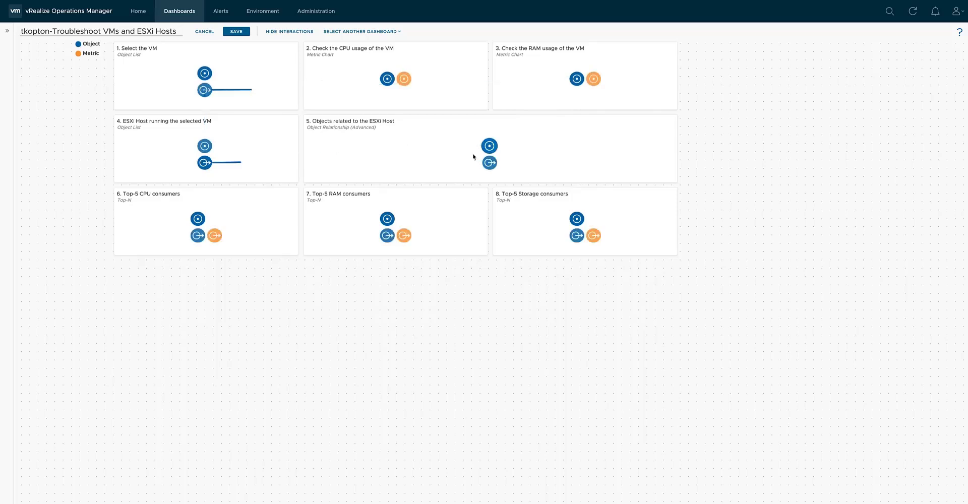
{"action": "left_click_drag", "start_coordinate": [210, 168], "coordinate": [198, 218]}
{"action": "mouse_move", "coordinate": [210, 168]}
{"action": "left_mouse_down"}
{"action": "mouse_move", "coordinate": [252, 213]}
{"action": "mouse_move", "coordinate": [380, 237]}
{"action": "mouse_move", "coordinate": [387, 218]}
{"action": "left_mouse_up"}
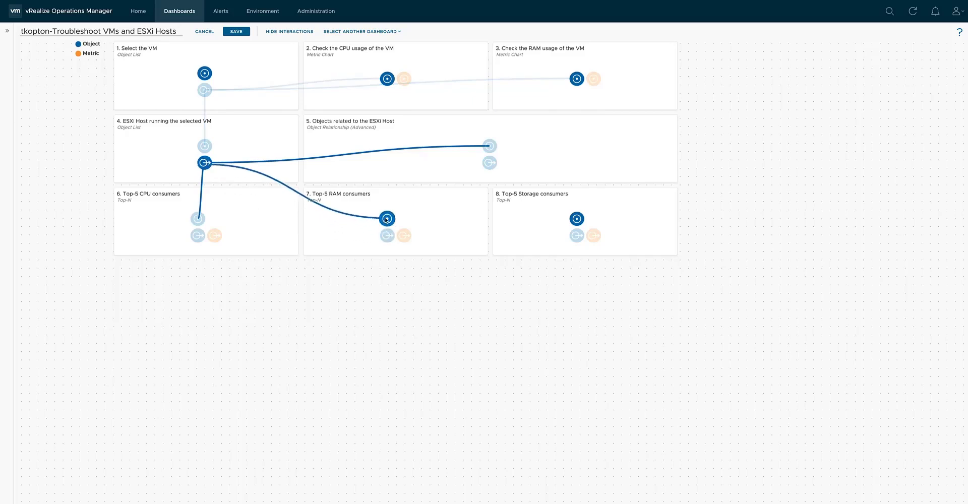
{"action": "left_click_drag", "start_coordinate": [205, 163], "coordinate": [577, 219]}
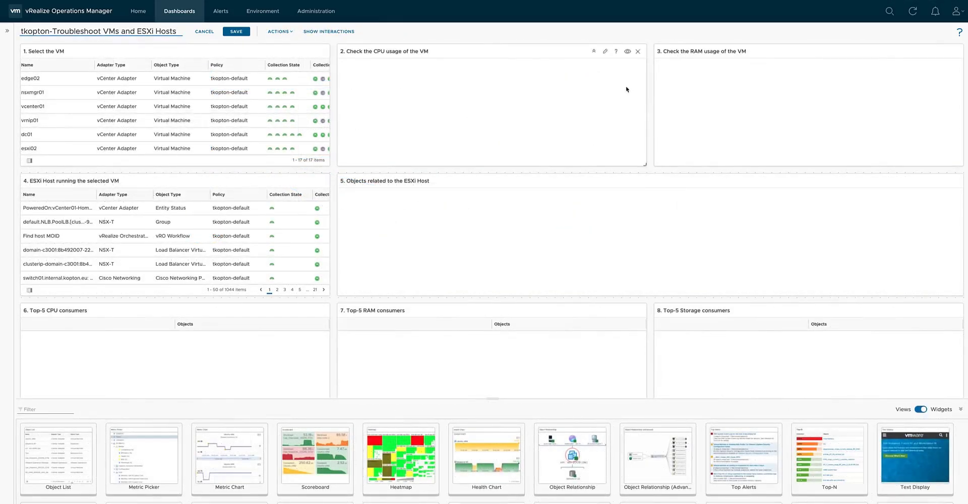
Turn on content refresh for the "2. Check the CPU usage of the VM" widget and review its input transformation.
{"action": "left_click", "coordinate": [605, 52]}
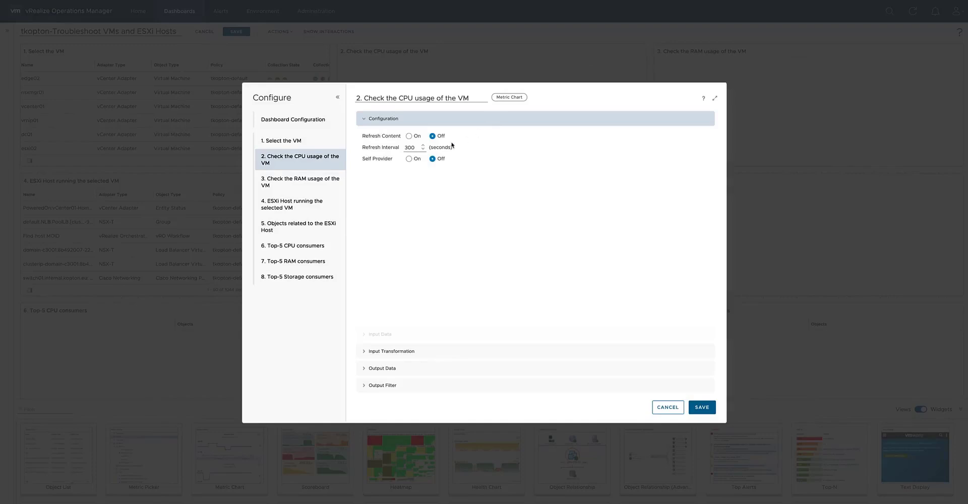
{"action": "left_click", "coordinate": [409, 136]}
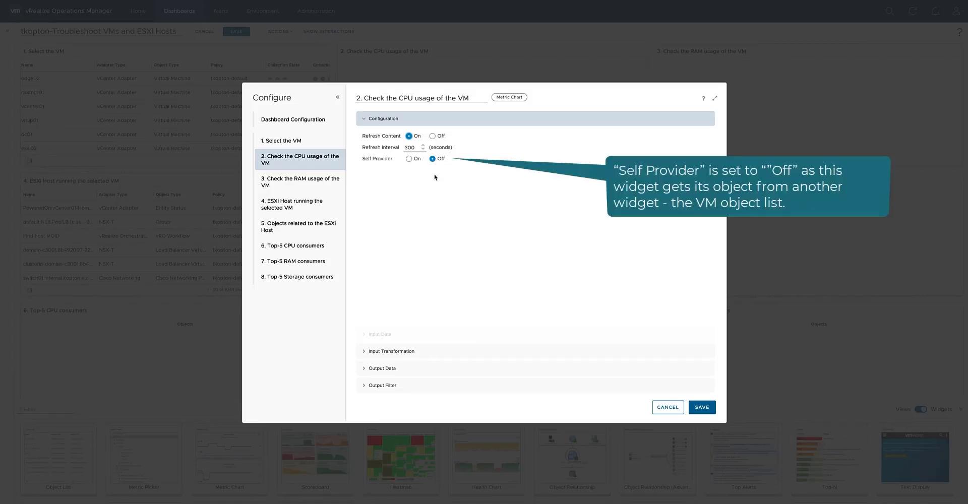
{"action": "left_click", "coordinate": [402, 352]}
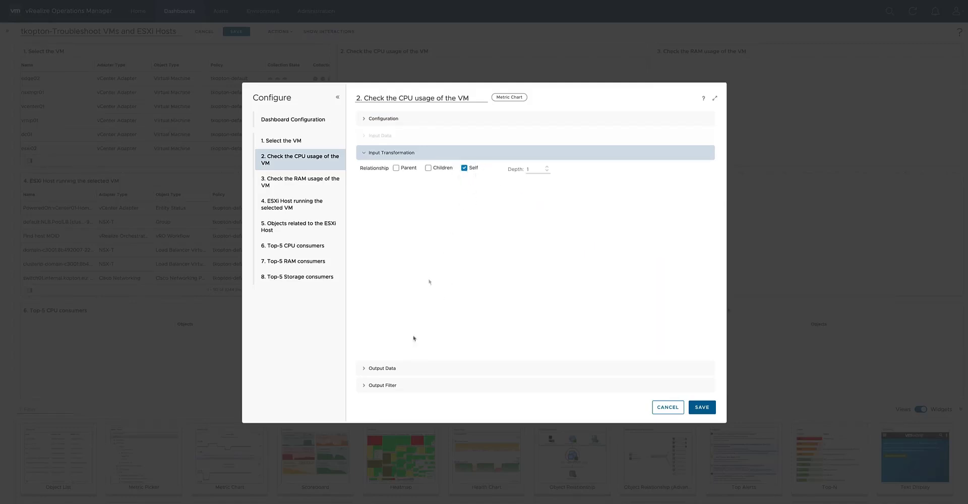
Add the Virtual Machine metric CPU|Usage (%) to the output data of the CPU usage chart.
{"action": "left_click", "coordinate": [389, 369]}
{"action": "left_click", "coordinate": [366, 202]}
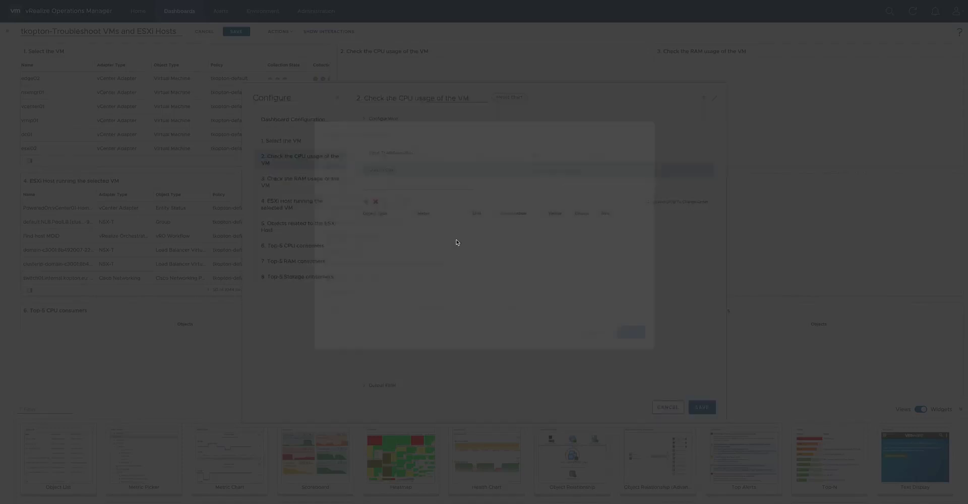
{"action": "type", "text": "virtu"}
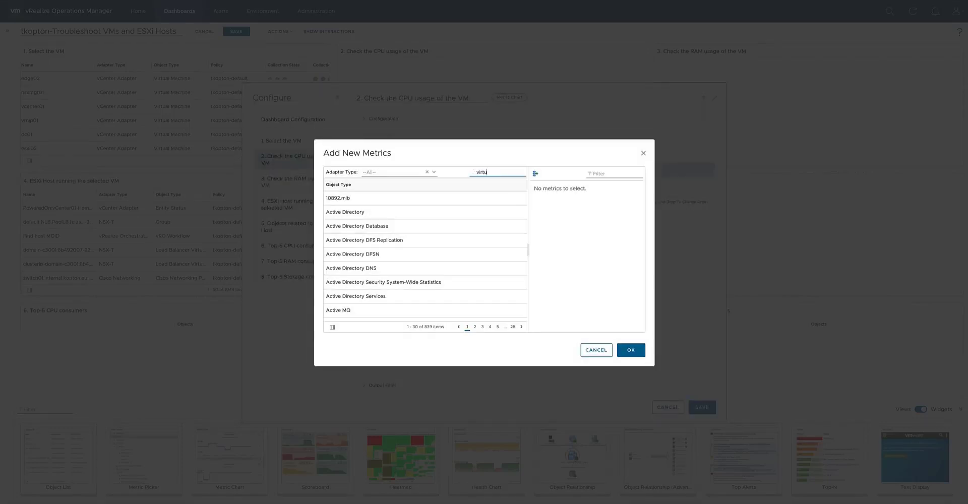
{"action": "type", "text": "al ma"}
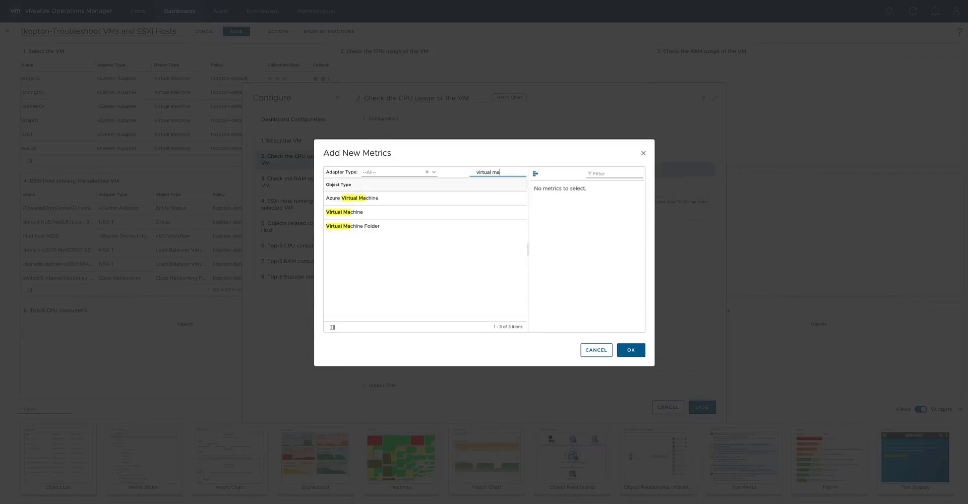
{"action": "left_click", "coordinate": [404, 211]}
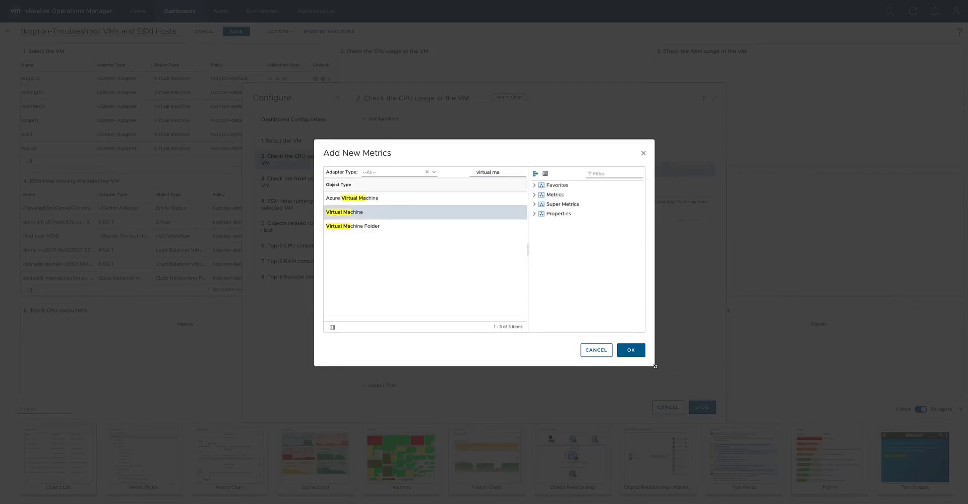
{"action": "left_click_drag", "start_coordinate": [654, 367], "coordinate": [731, 429]}
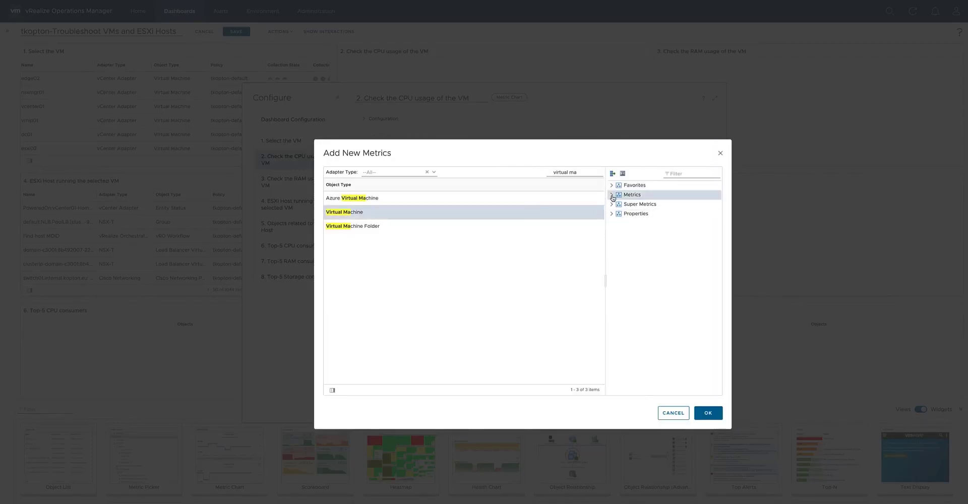
{"action": "left_click", "coordinate": [612, 195]}
{"action": "left_click", "coordinate": [620, 242]}
{"action": "scroll", "coordinate": [663, 285], "scroll_direction": "down", "scroll_amount": 1}
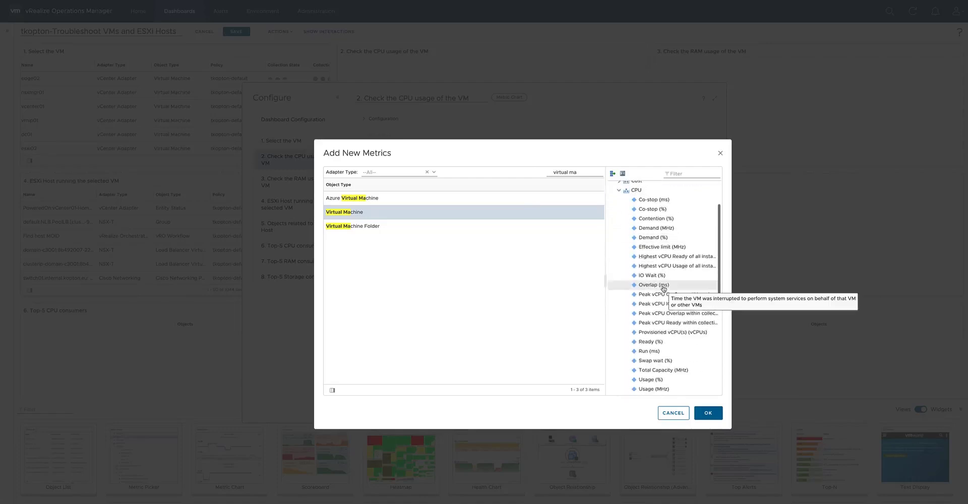
{"action": "scroll", "coordinate": [663, 287], "scroll_direction": "down", "scroll_amount": 2}
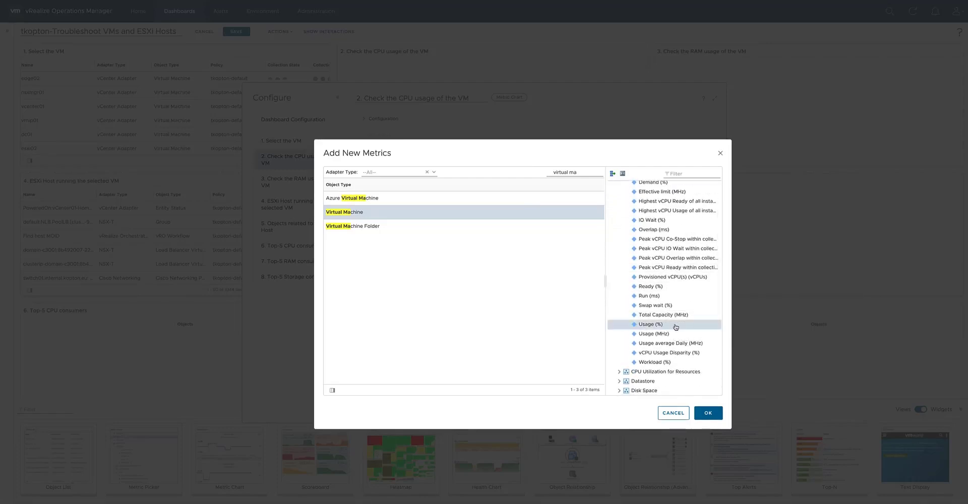
{"action": "left_click", "coordinate": [708, 412]}
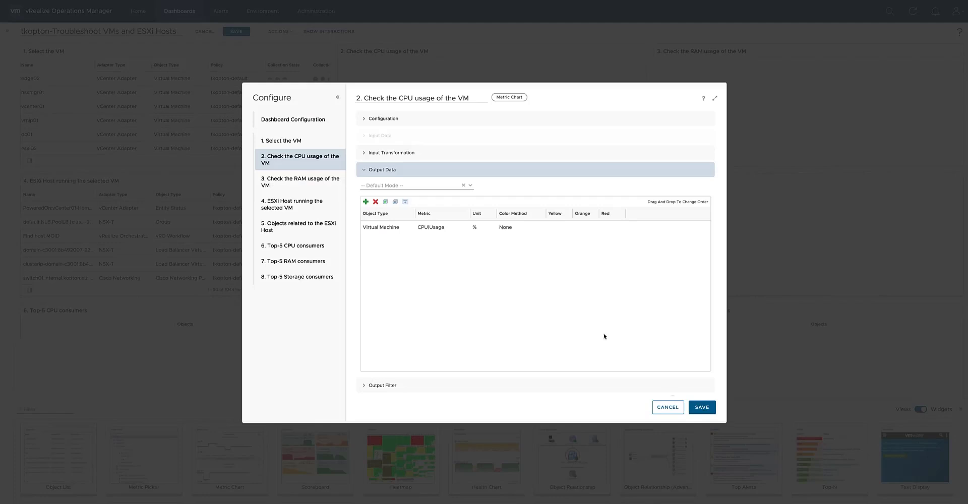
Give CPU|Usage custom color thresholds of 75 yellow, 85 orange and 95 red, save the widget, and display the charts for vcenter01.
{"action": "left_click", "coordinate": [540, 232]}
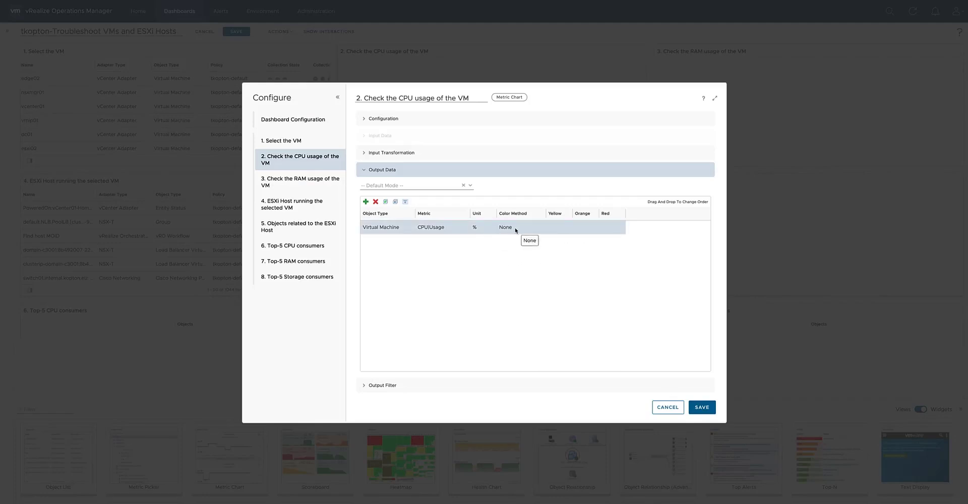
{"action": "double_click", "coordinate": [534, 229]}
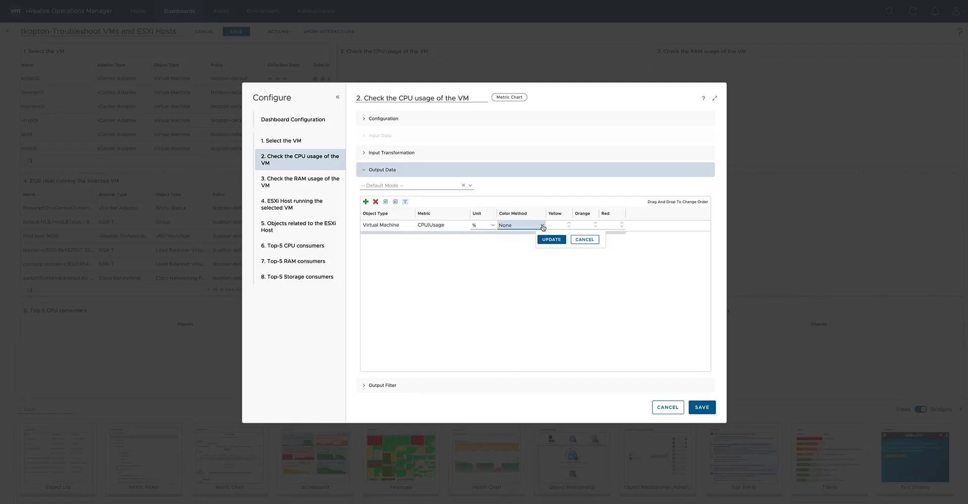
{"action": "left_click", "coordinate": [543, 227]}
{"action": "left_click", "coordinate": [515, 256]}
{"action": "left_click", "coordinate": [555, 225]}
{"action": "key", "text": "Tab"}
{"action": "key", "text": "Tab"}
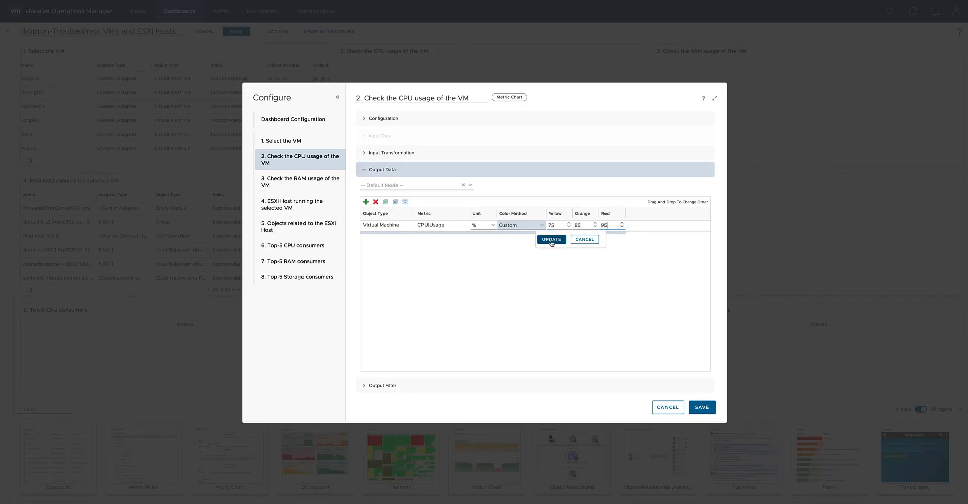
{"action": "left_click", "coordinate": [552, 241]}
{"action": "left_click", "coordinate": [695, 404]}
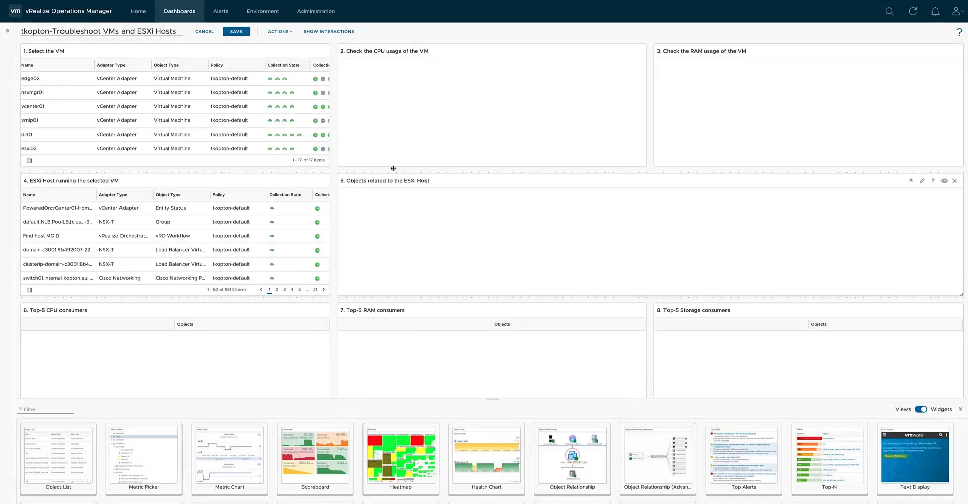
{"action": "left_click", "coordinate": [114, 112]}
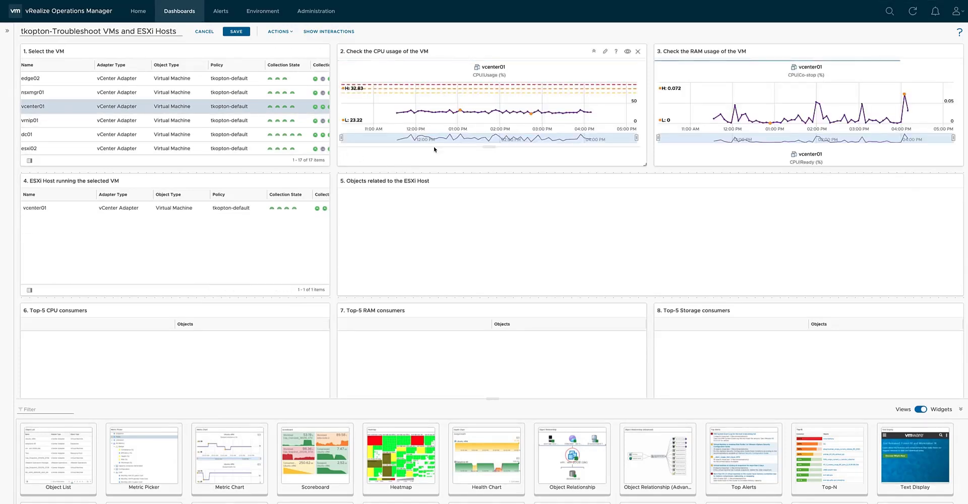
{"action": "mouse_move", "coordinate": [571, 106]}
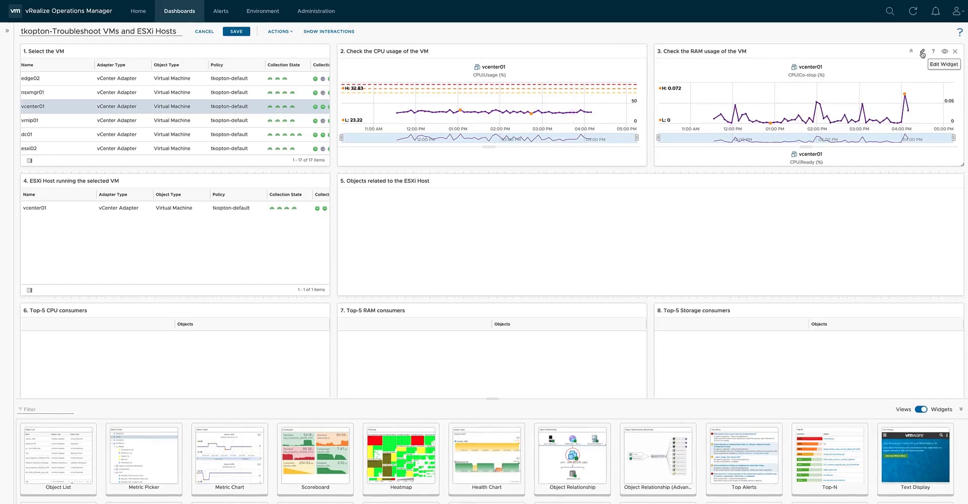
Turn on content refresh for the "3. Check the RAM usage of the VM" widget and review its input transformation.
{"action": "left_click", "coordinate": [923, 51]}
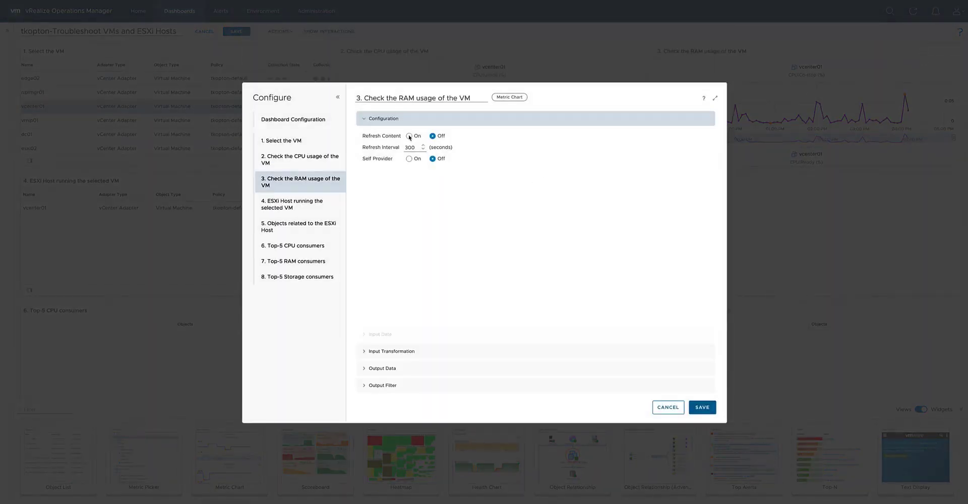
{"action": "left_click", "coordinate": [408, 136]}
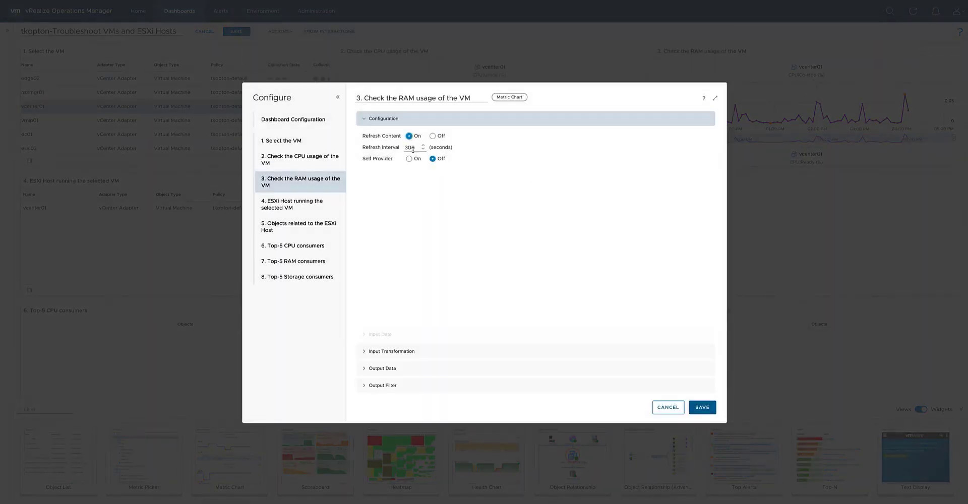
{"action": "left_click", "coordinate": [394, 352]}
Add the Virtual Machine metric Memory|Consumed (%) to the output data of the RAM usage chart.
{"action": "left_click", "coordinate": [389, 368]}
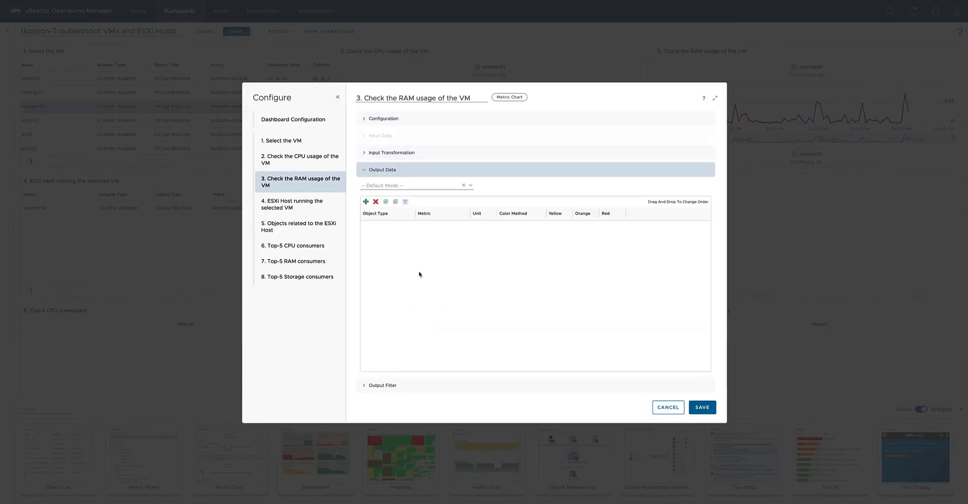
{"action": "left_click", "coordinate": [365, 202]}
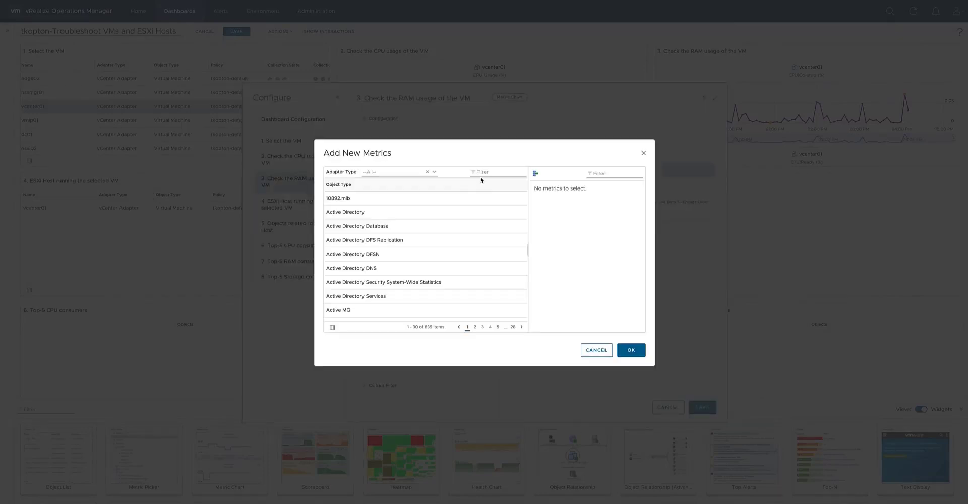
{"action": "left_click", "coordinate": [494, 172]}
{"action": "type", "text": "virtual machine"}
{"action": "left_click", "coordinate": [363, 211]}
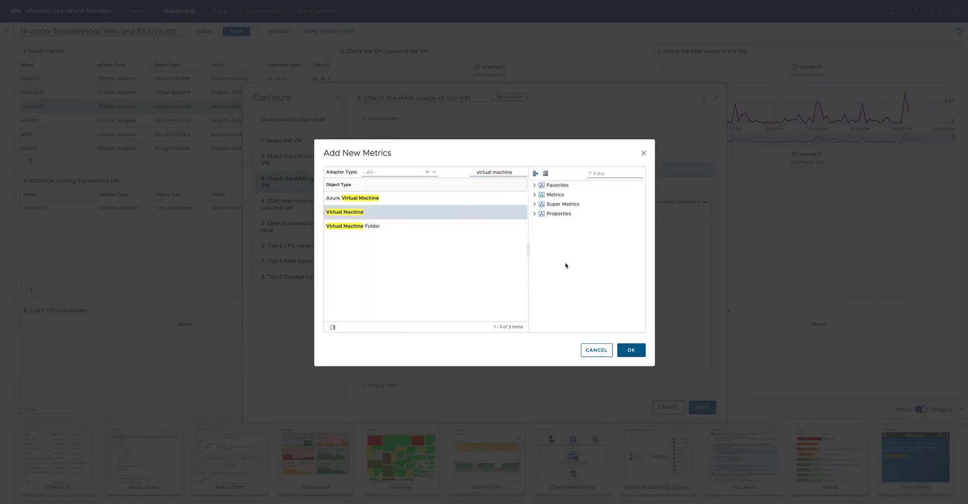
{"action": "left_click", "coordinate": [535, 195]}
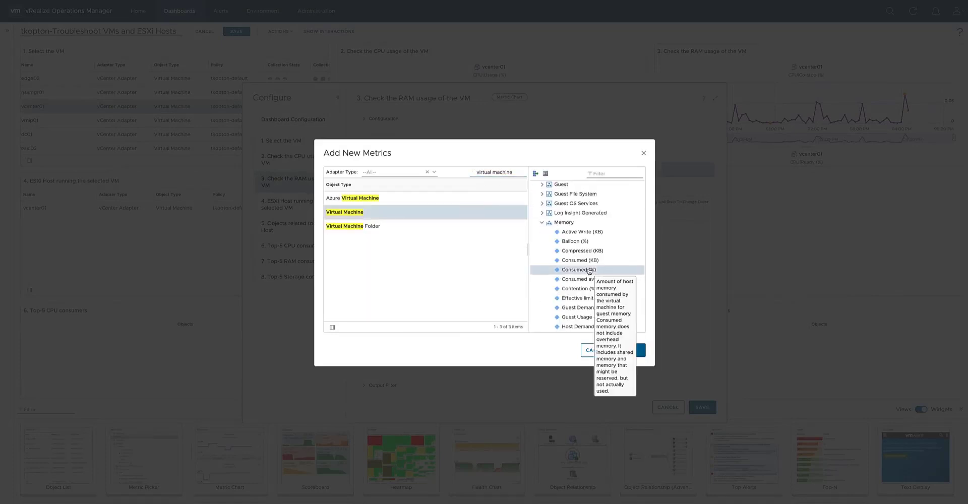
{"action": "left_click", "coordinate": [589, 270]}
{"action": "left_click", "coordinate": [627, 350]}
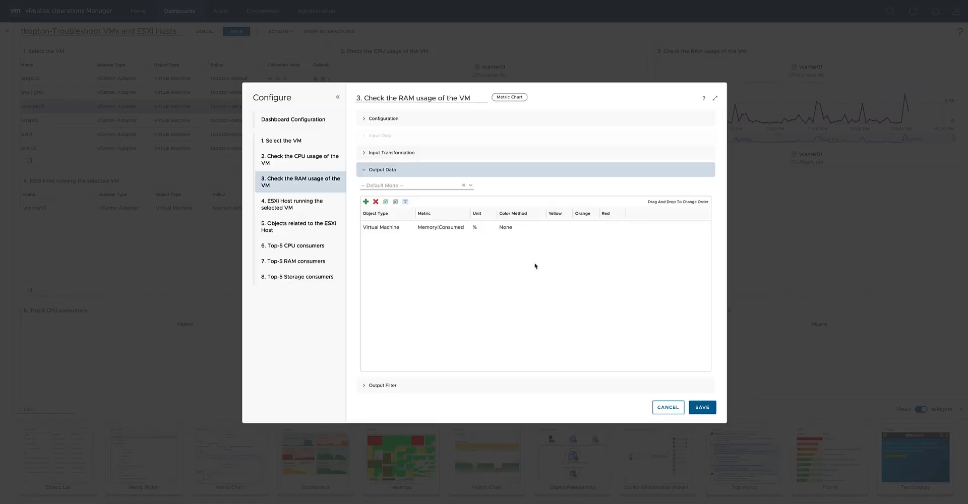
Give Memory|Consumed custom color thresholds of 50 yellow, 75 orange and 85 red, save the widget, and display the charts for nsxmgr01.
{"action": "double_click", "coordinate": [512, 229]}
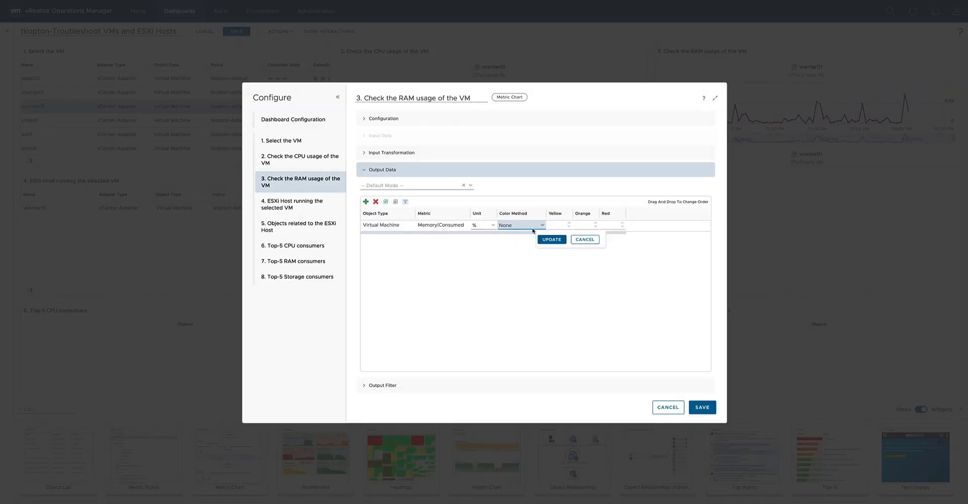
{"action": "left_click", "coordinate": [541, 226]}
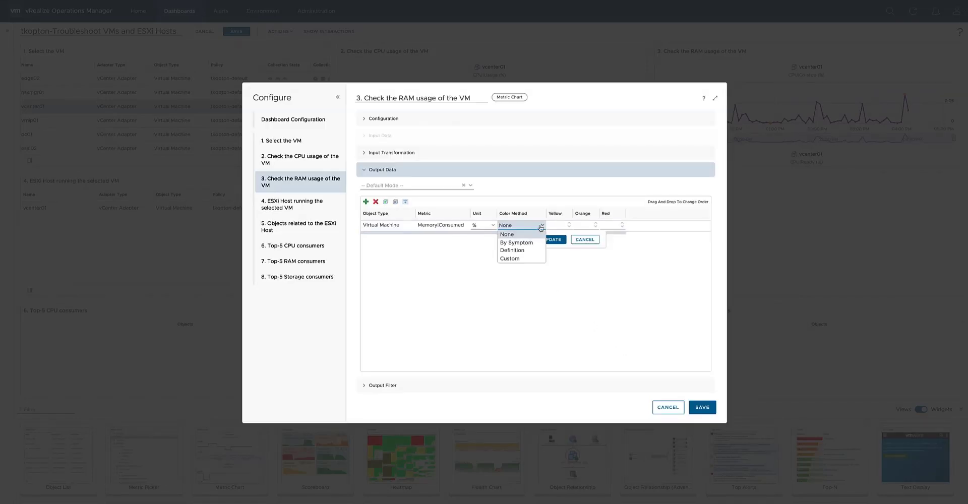
{"action": "left_click", "coordinate": [519, 258]}
{"action": "left_click", "coordinate": [550, 242]}
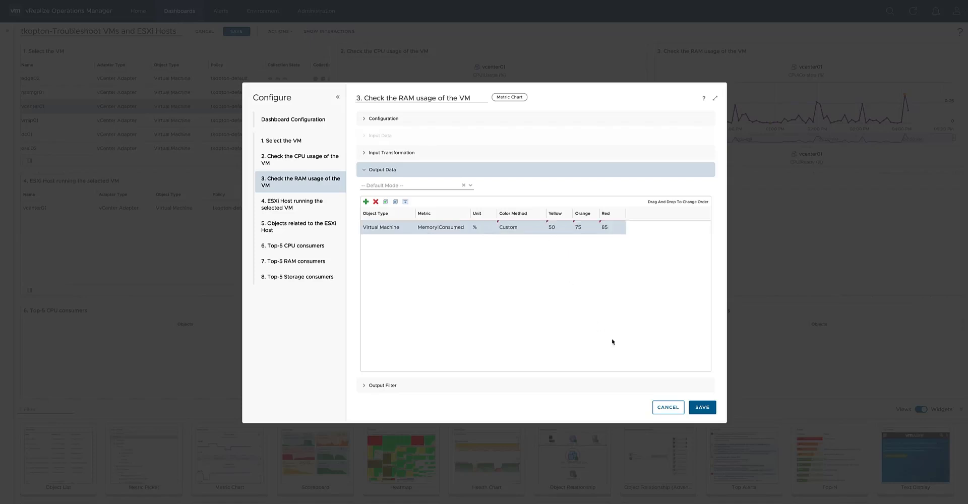
{"action": "left_click", "coordinate": [702, 408]}
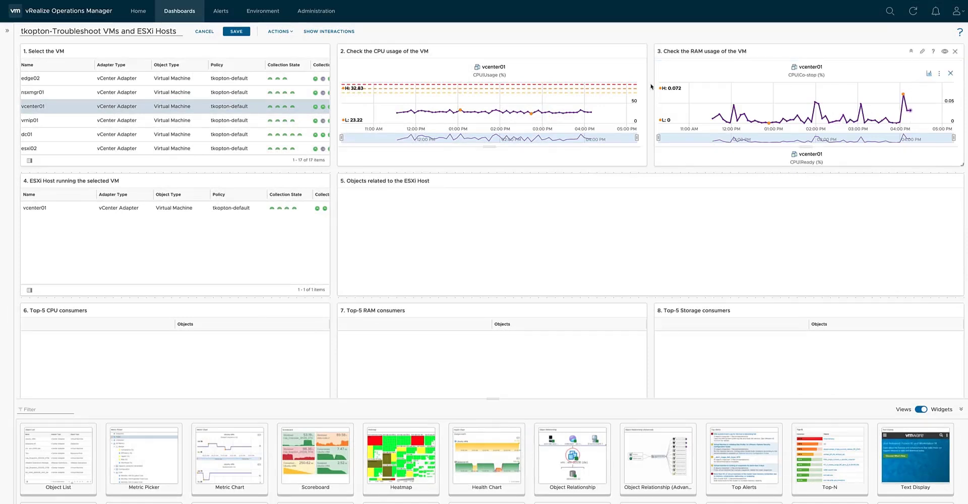
{"action": "left_click", "coordinate": [206, 94]}
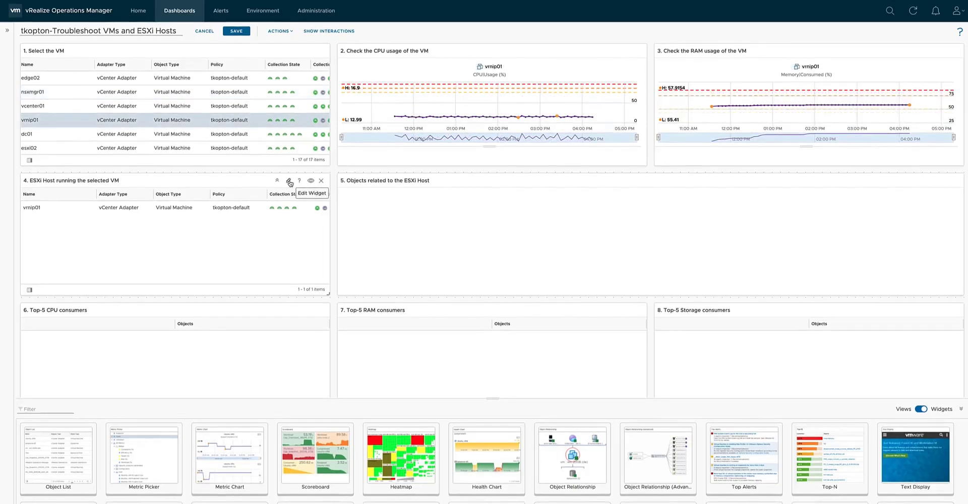
Turn on content refresh for the "4. ESXi Host running the selected VM" widget and set its input relationship to Parent only.
{"action": "left_click", "coordinate": [290, 182]}
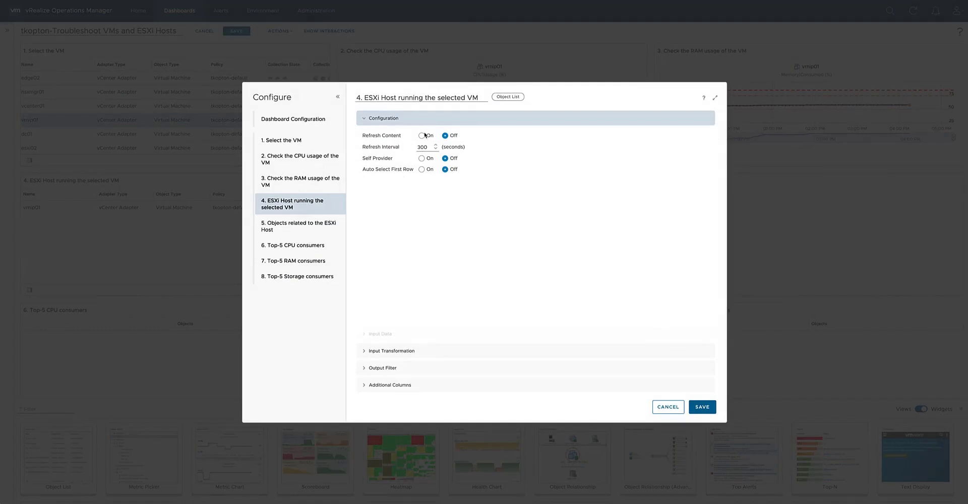
{"action": "left_click", "coordinate": [422, 136]}
{"action": "left_click", "coordinate": [404, 353]}
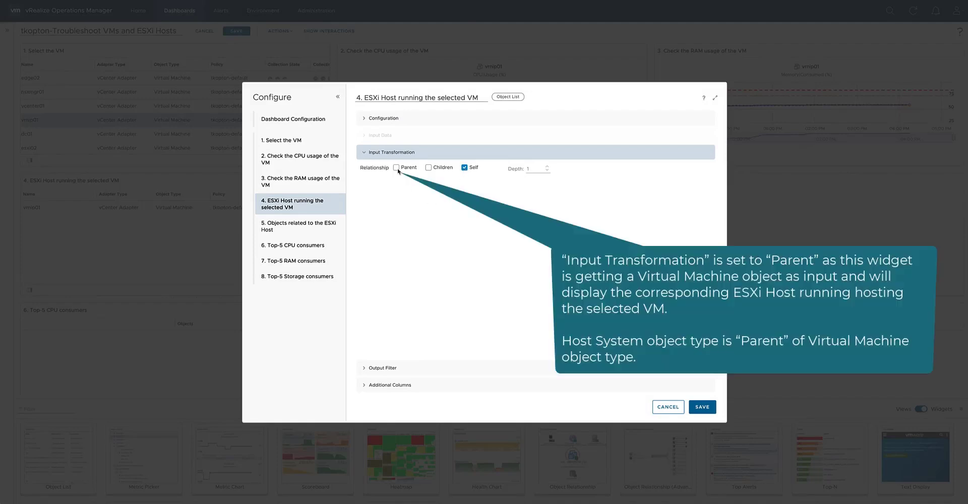
{"action": "left_click", "coordinate": [396, 168]}
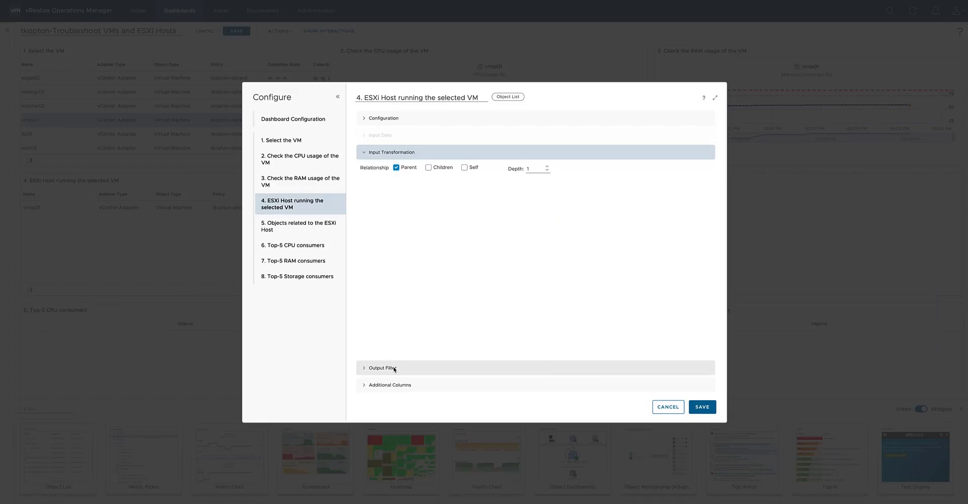
Filter the ESXi host list's output to the Host System object type and open its additional columns settings.
{"action": "left_click", "coordinate": [394, 368]}
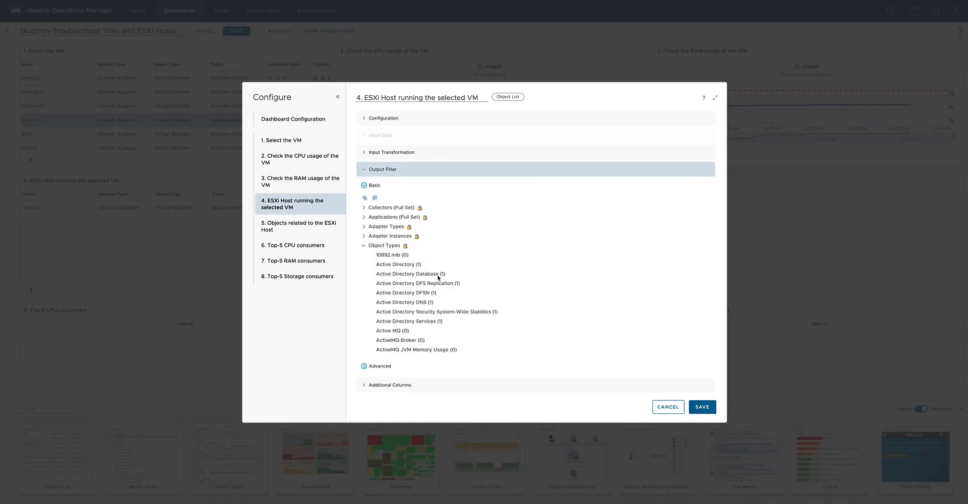
{"action": "scroll", "coordinate": [438, 276], "scroll_direction": "down", "scroll_amount": 20}
{"action": "left_click", "coordinate": [412, 334]}
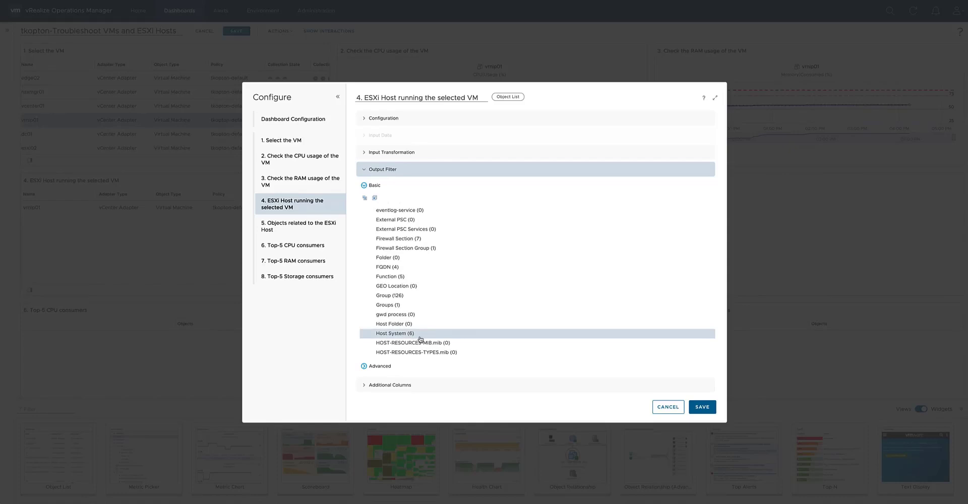
{"action": "left_click", "coordinate": [402, 386]}
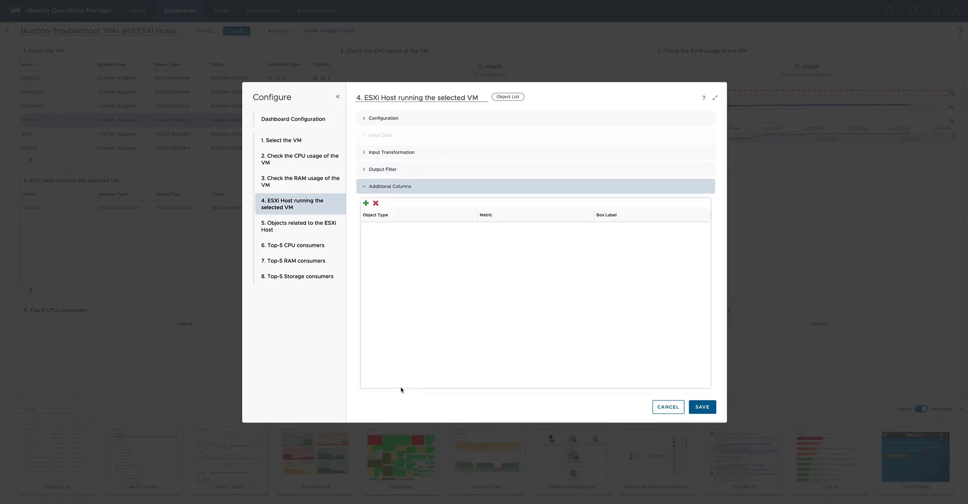
Save the ESXi host list configuration, select the VM vcenter01, and select the ESXi host it runs on.
{"action": "left_click", "coordinate": [703, 407]}
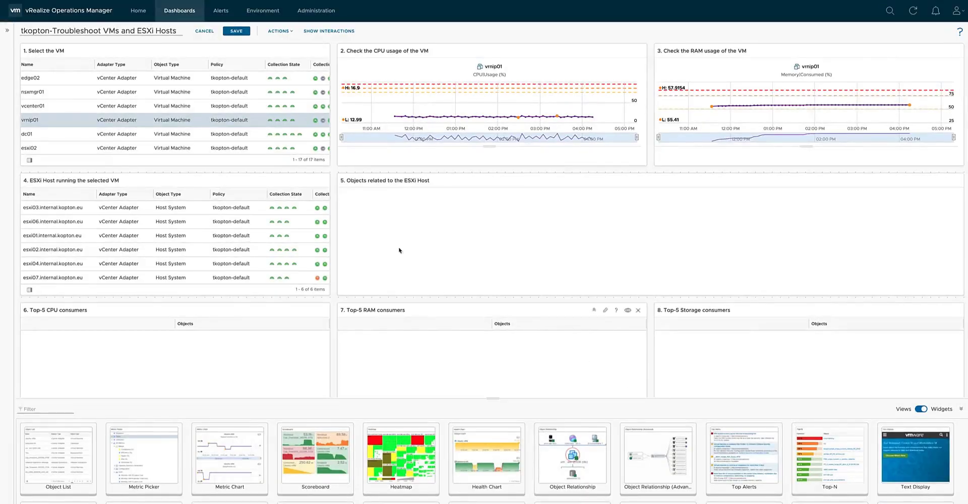
{"action": "left_click", "coordinate": [101, 106]}
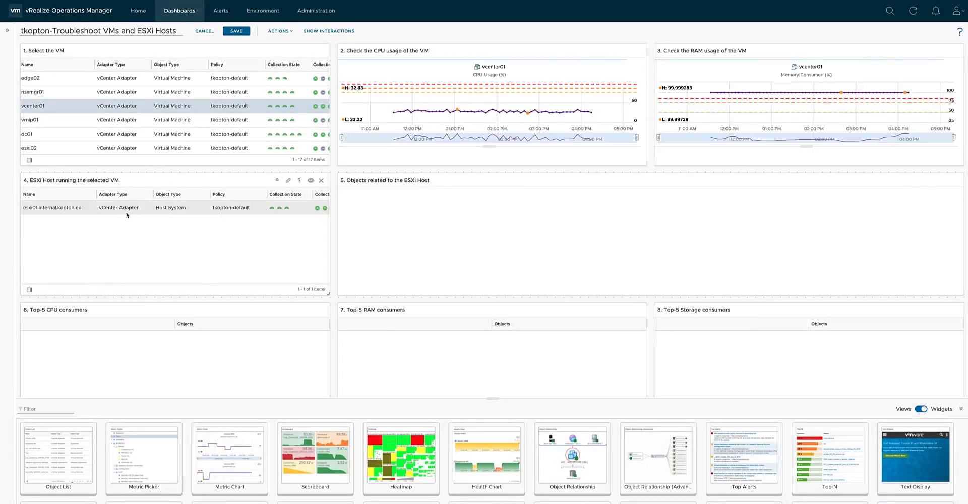
{"action": "left_click", "coordinate": [72, 204]}
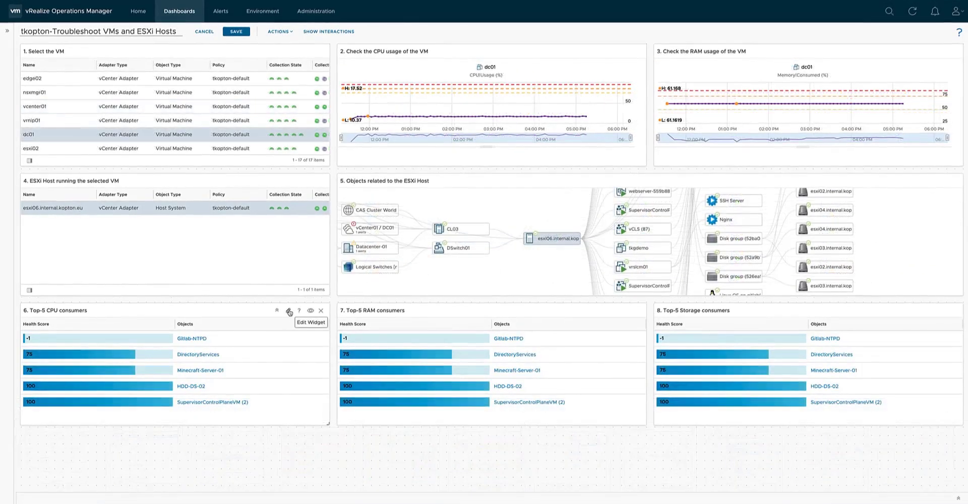
Configure "6. Top-5 CPU consumers" with content refresh on, 0 round decimals and Metric Analysis by Top Highest Utilization.
{"action": "left_click", "coordinate": [289, 312]}
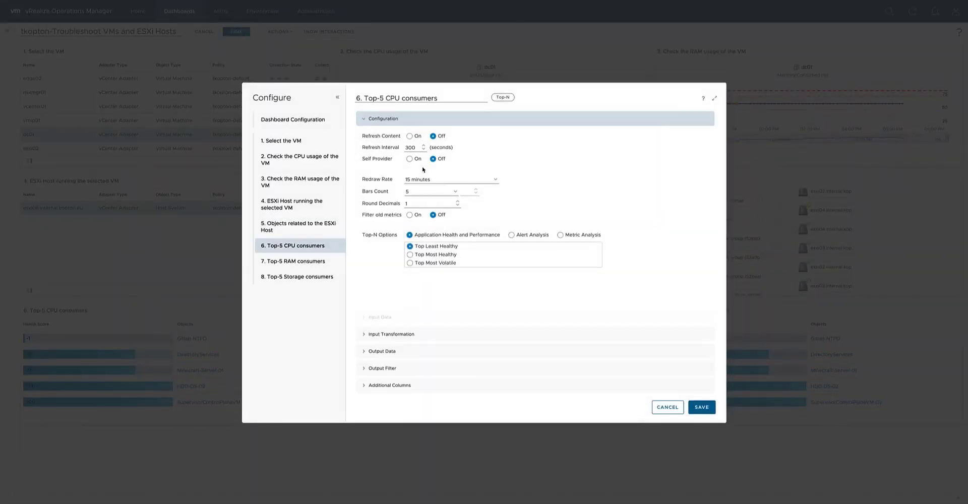
{"action": "left_click", "coordinate": [410, 136]}
{"action": "left_click", "coordinate": [457, 206]}
{"action": "left_click", "coordinate": [560, 235]}
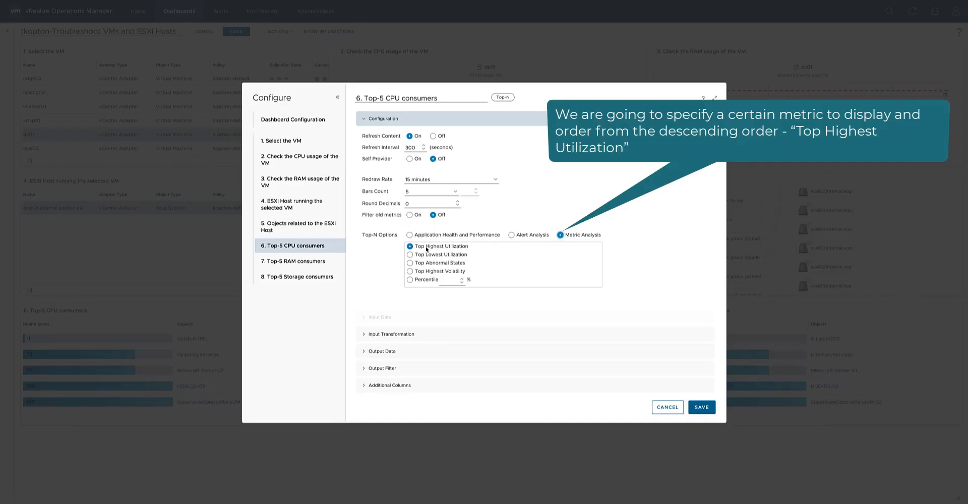
Limit the CPU consumers widget's input relationship to Children only and add the Virtual Machine object type to its output data.
{"action": "left_click", "coordinate": [393, 334]}
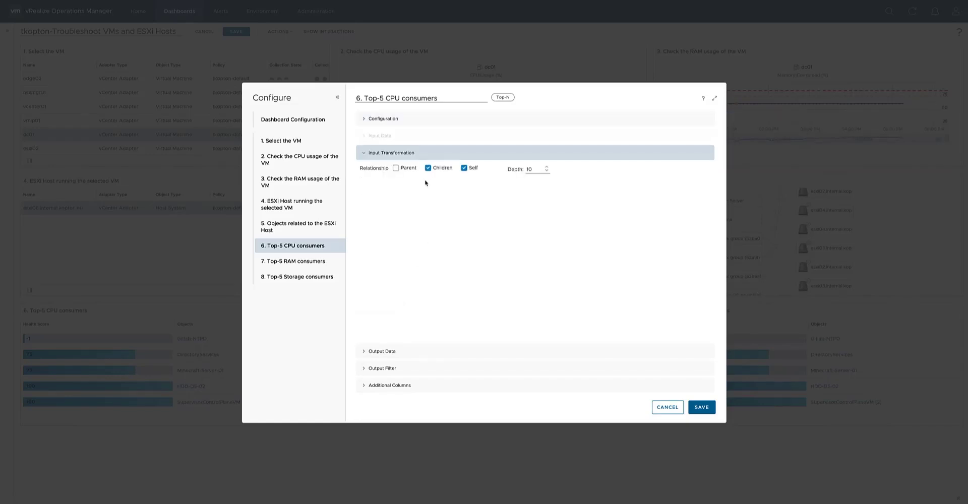
{"action": "left_click", "coordinate": [464, 169]}
{"action": "left_click", "coordinate": [387, 355]}
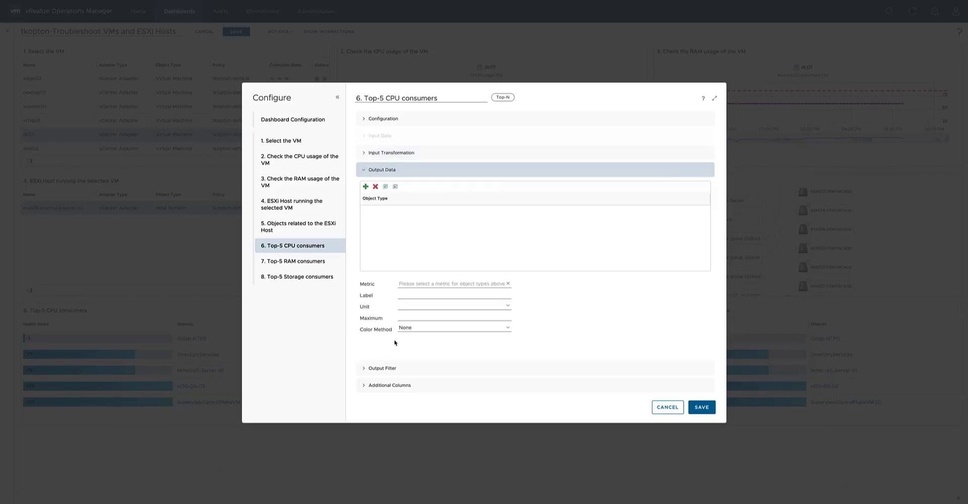
{"action": "left_click", "coordinate": [366, 186]}
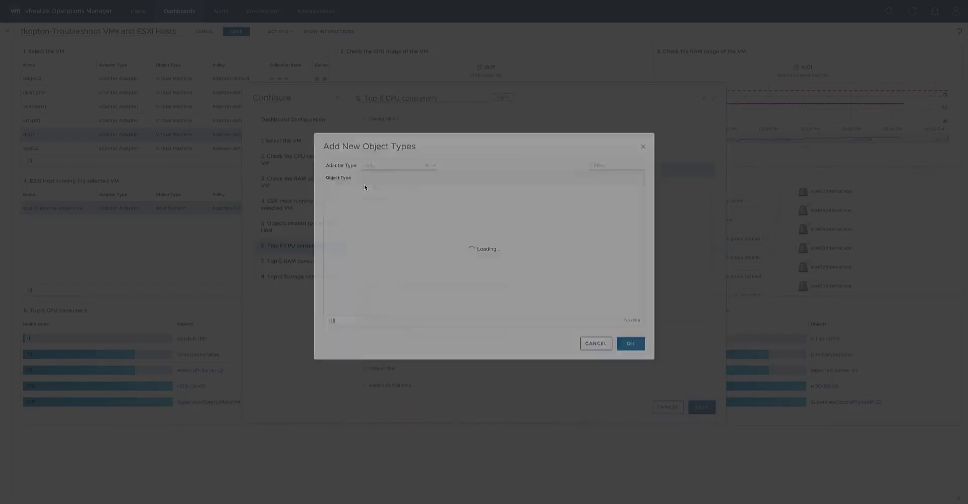
{"action": "left_click", "coordinate": [615, 173]}
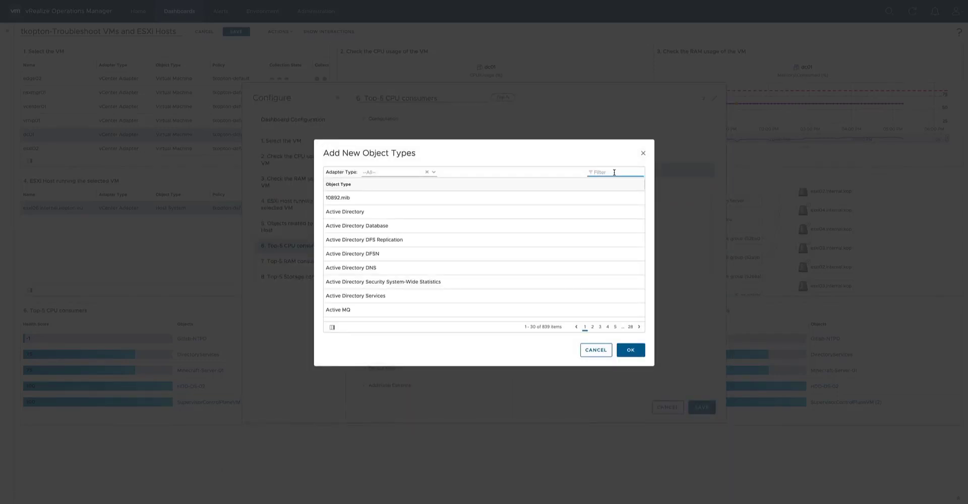
{"action": "type", "text": "virtual mach"}
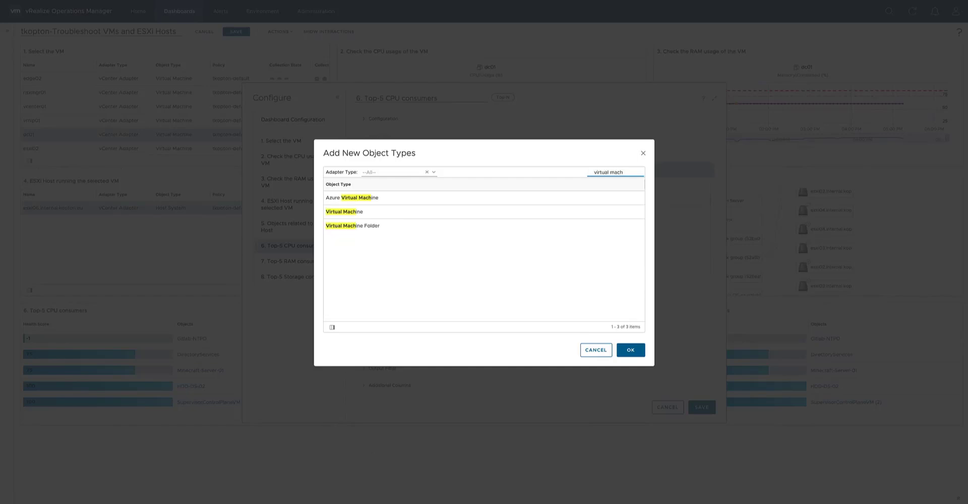
{"action": "double_click", "coordinate": [412, 216]}
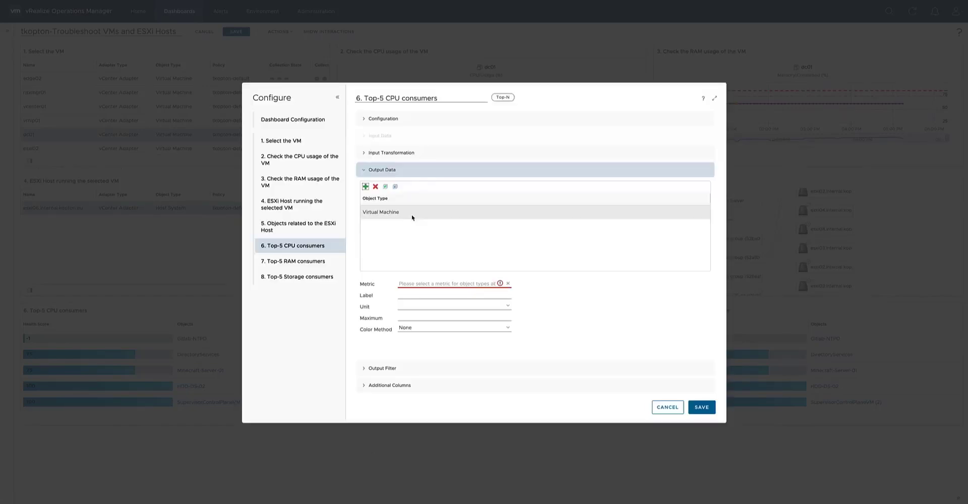
Choose CPU|Usage (%) as the output metric for the Top-5 CPU consumers.
{"action": "left_click", "coordinate": [423, 283]}
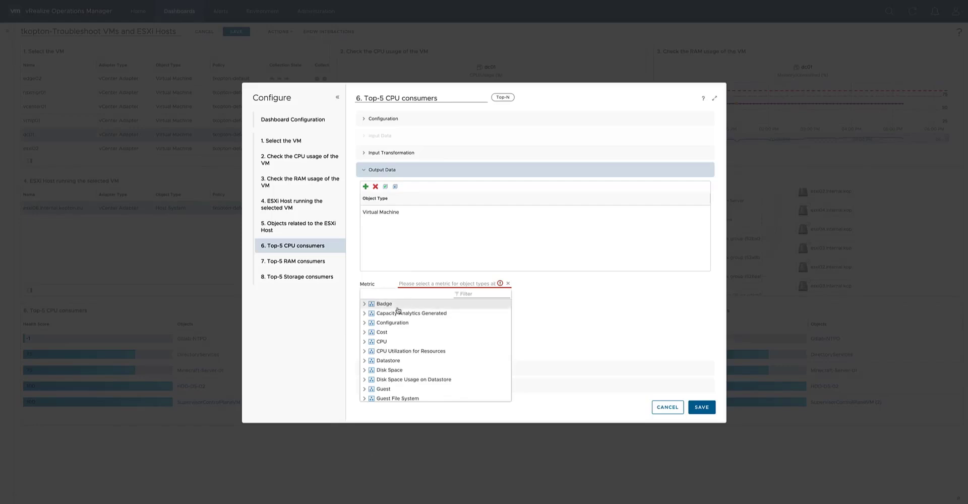
{"action": "left_click", "coordinate": [364, 342]}
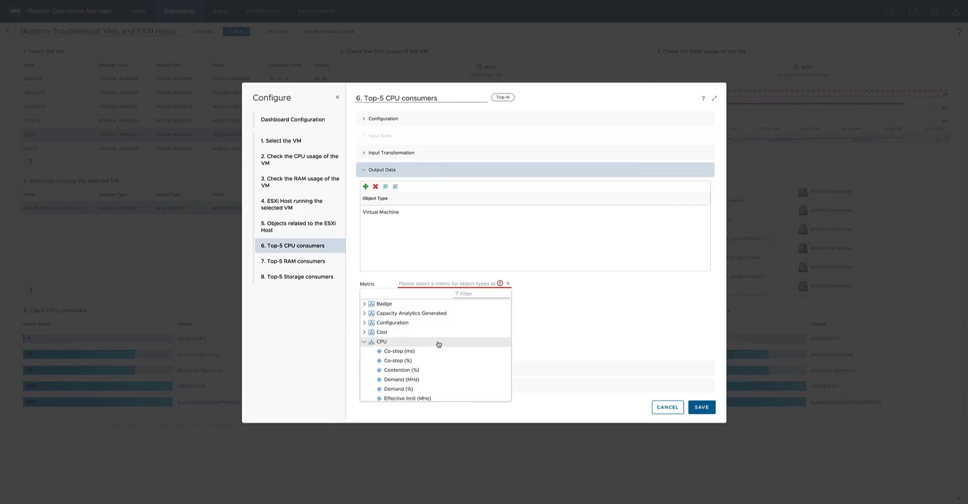
{"action": "scroll", "coordinate": [424, 356], "scroll_direction": "down", "scroll_amount": 5}
{"action": "left_click", "coordinate": [424, 356]}
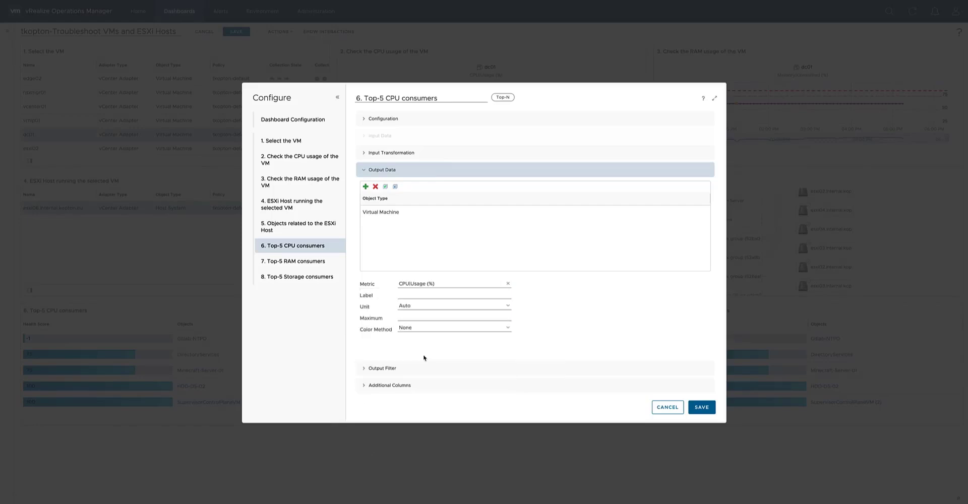
Label the CPU metric "CPU Usage", with % as the unit and a maximum of 100.
{"action": "left_click", "coordinate": [411, 296]}
{"action": "type", "text": "CPU Usage"}
{"action": "left_click", "coordinate": [426, 305]}
{"action": "left_click", "coordinate": [418, 323]}
{"action": "left_click", "coordinate": [418, 316]}
{"action": "type", "text": "100"}
Give the CPU Usage metric custom color bounds of 75 yellow, 85 orange and 95 red.
{"action": "left_click", "coordinate": [505, 330]}
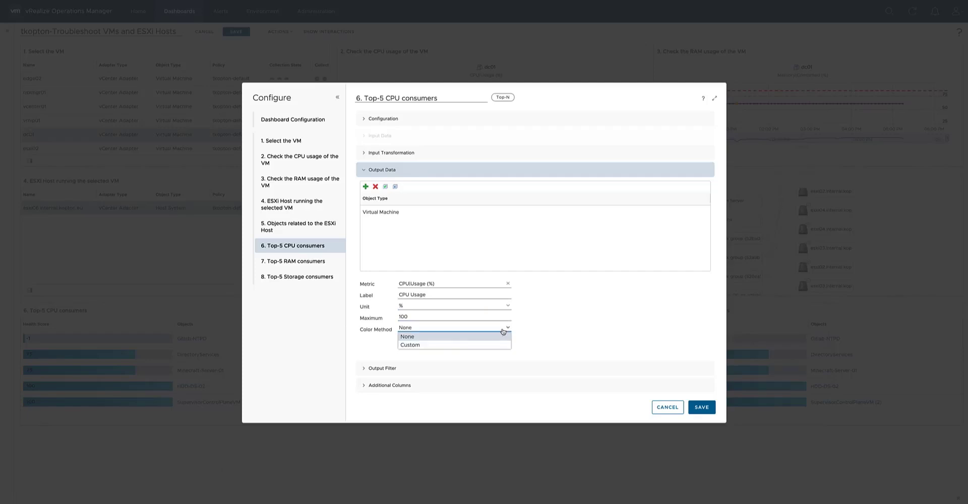
{"action": "left_click", "coordinate": [435, 346]}
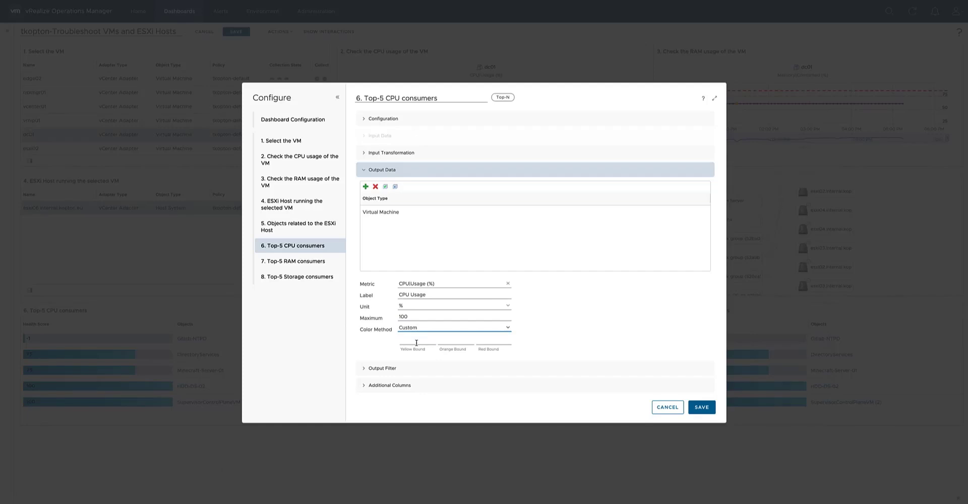
{"action": "left_click", "coordinate": [416, 343]}
{"action": "type", "text": "75"}
{"action": "key", "text": "Tab"}
{"action": "type", "text": "85"}
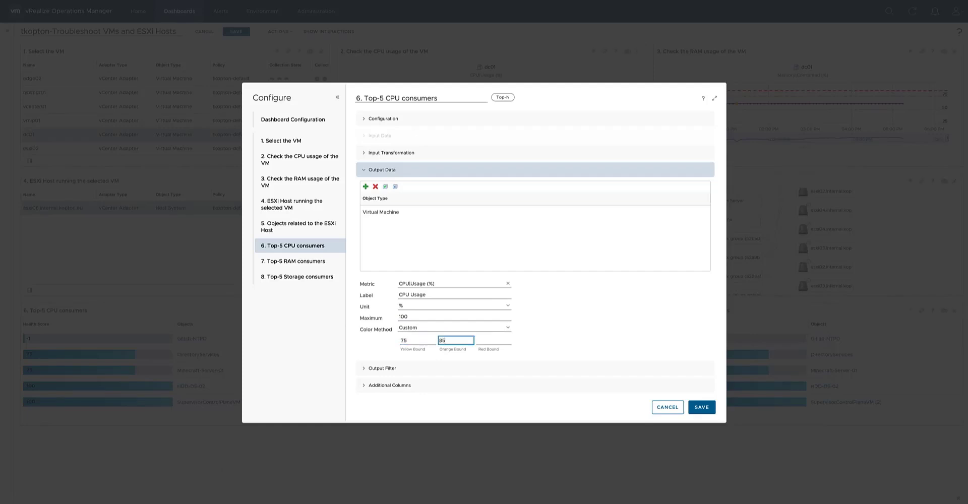
{"action": "key", "text": "Tab"}
{"action": "type", "text": "95"}
Filter the CPU consumers' output to the Virtual Machine object type, save the widget, and select the listed ESXi host.
{"action": "left_click", "coordinate": [386, 369]}
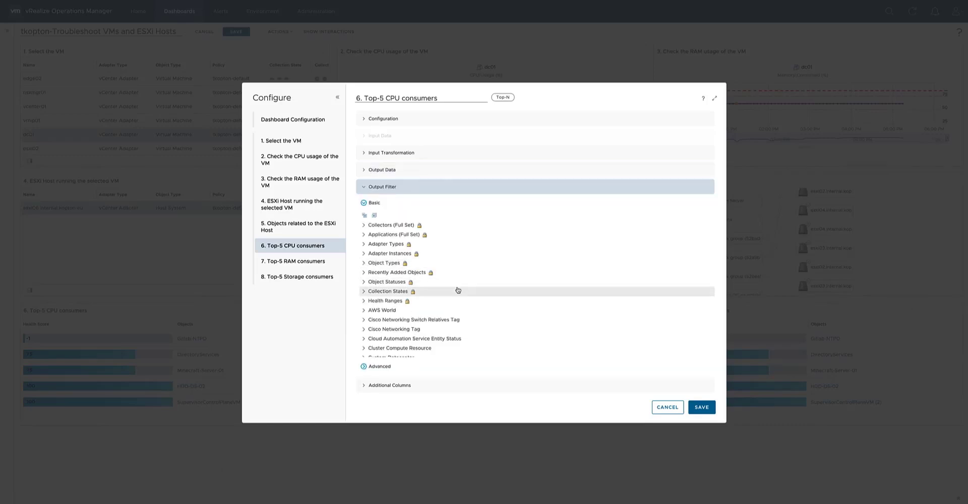
{"action": "scroll", "coordinate": [456, 288], "scroll_direction": "down", "scroll_amount": 10}
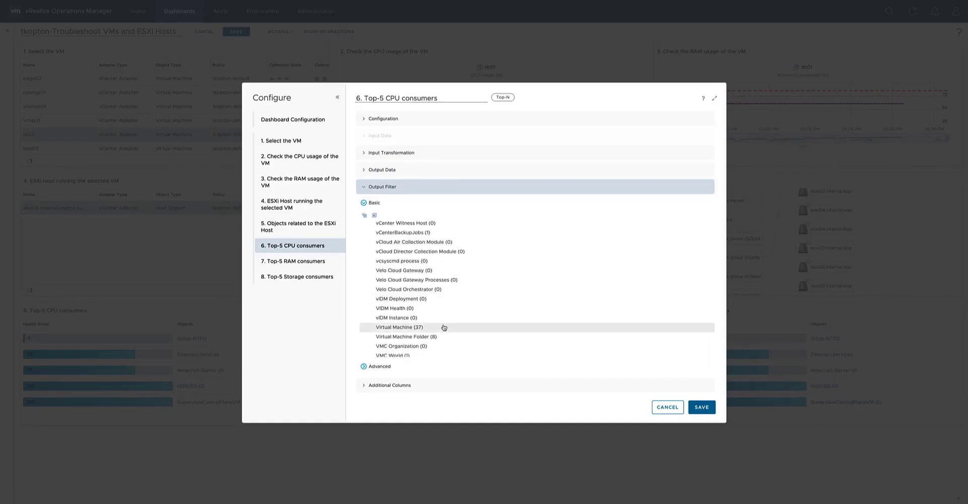
{"action": "left_click", "coordinate": [443, 328]}
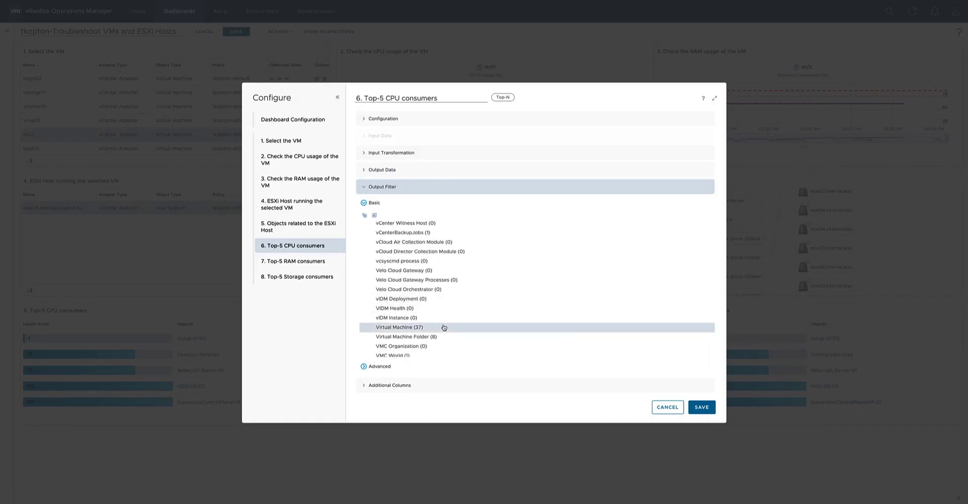
{"action": "left_click", "coordinate": [400, 386]}
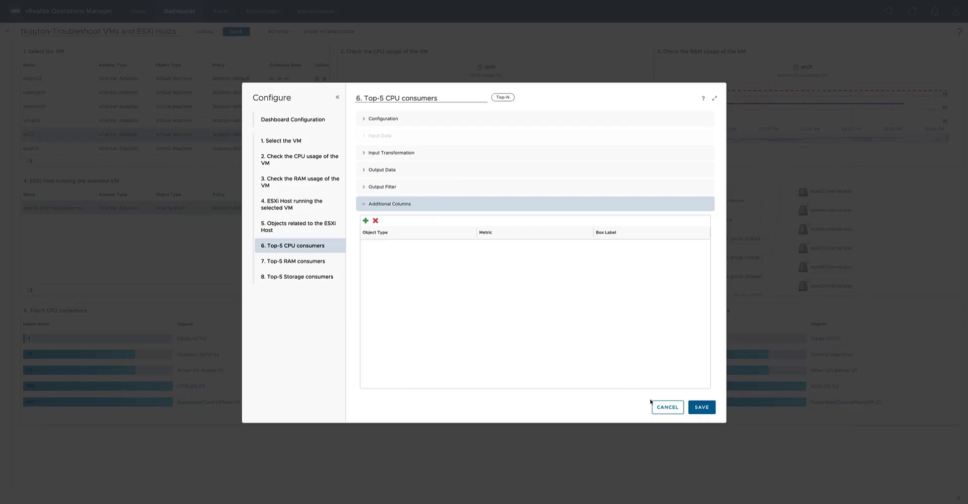
{"action": "left_click", "coordinate": [701, 407]}
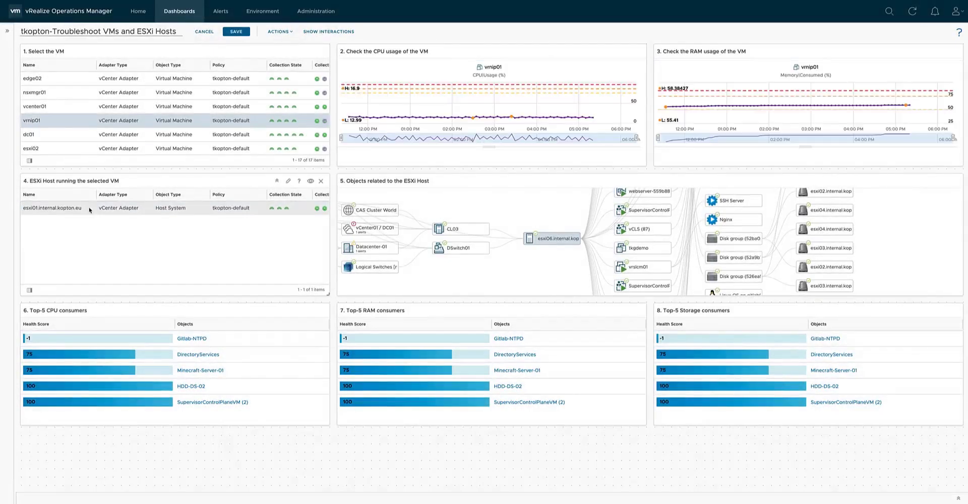
{"action": "left_click", "coordinate": [90, 210]}
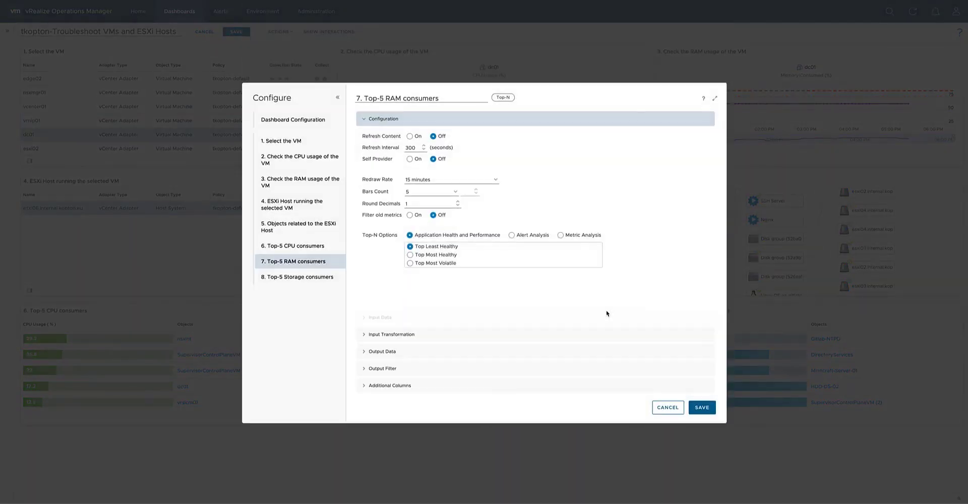
Configure "7. Top-5 RAM consumers" with content refresh on, 0 round decimals, Metric Analysis by Top Highest Utilization and Children as the only input relationship.
{"action": "left_click", "coordinate": [410, 136]}
{"action": "left_click", "coordinate": [457, 206]}
{"action": "left_click", "coordinate": [558, 236]}
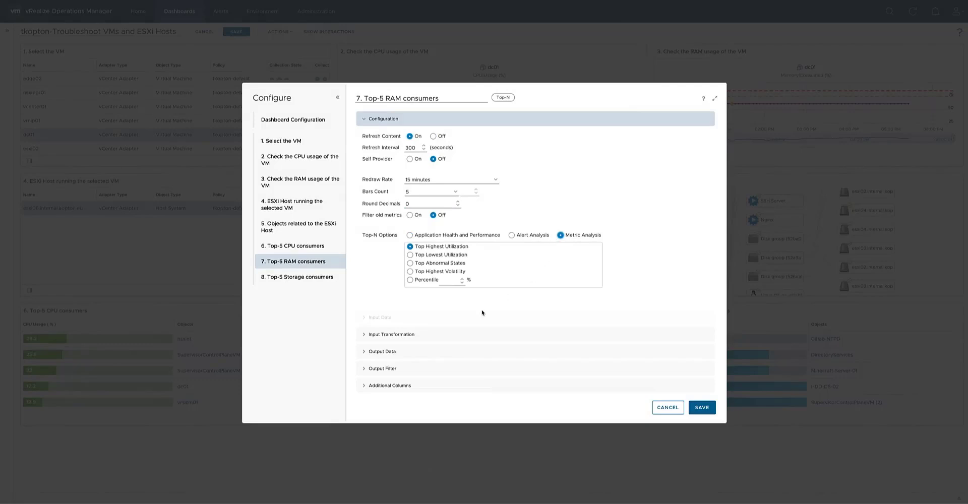
{"action": "left_click", "coordinate": [410, 334]}
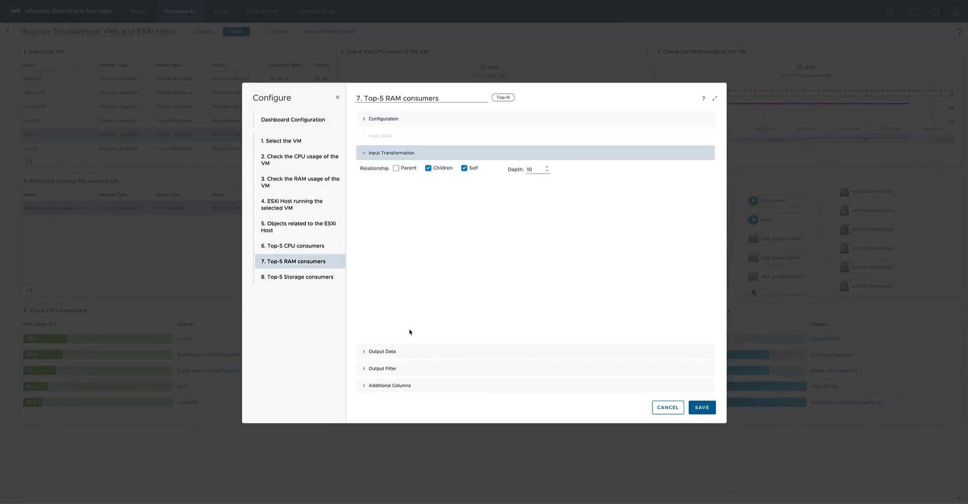
{"action": "left_click", "coordinate": [464, 169]}
Give the RAM consumers' Memory|Usage (%) metric custom color bounds of 75 yellow, 85 orange and 95 red, and open the additional columns settings.
{"action": "left_click", "coordinate": [435, 352]}
{"action": "left_click", "coordinate": [445, 328]}
{"action": "left_click", "coordinate": [446, 345]}
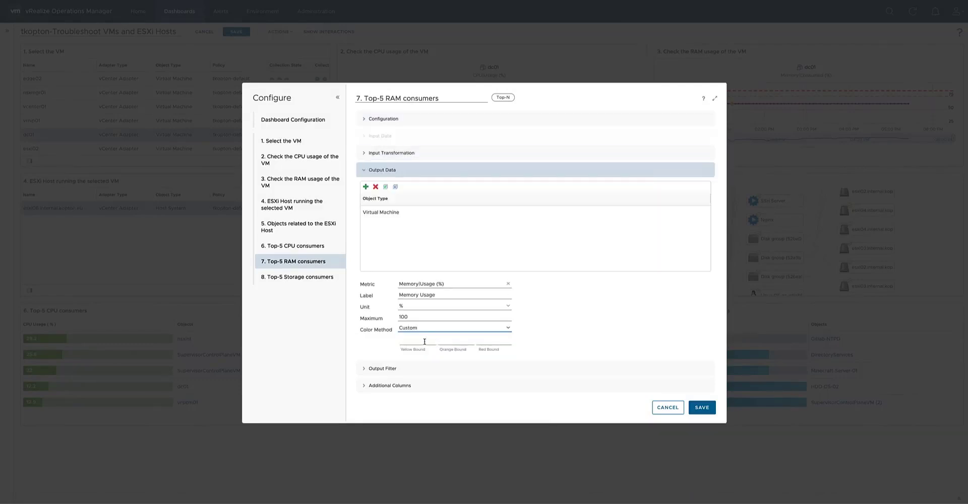
{"action": "left_click", "coordinate": [422, 341]}
{"action": "type", "text": "75"}
{"action": "key", "text": "Tab"}
{"action": "type", "text": "85"}
{"action": "key", "text": "Tab"}
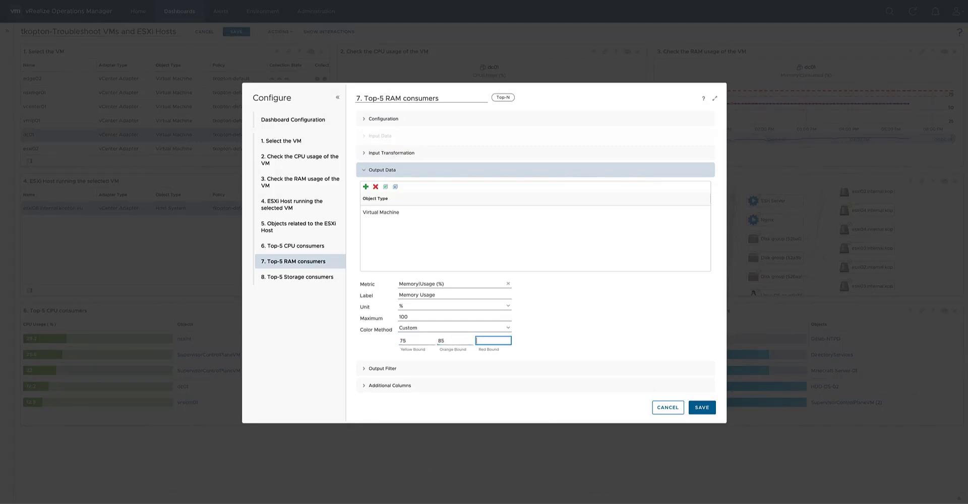
{"action": "type", "text": "95"}
{"action": "left_click", "coordinate": [415, 387]}
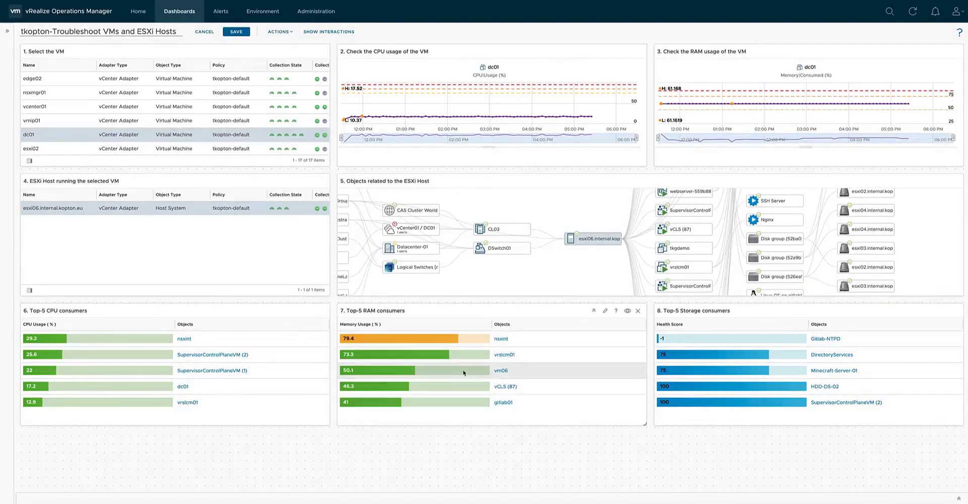
Select the VM vrnip01 and its ESXi host to view the relationships and top consumers for that host.
{"action": "left_click", "coordinate": [82, 121]}
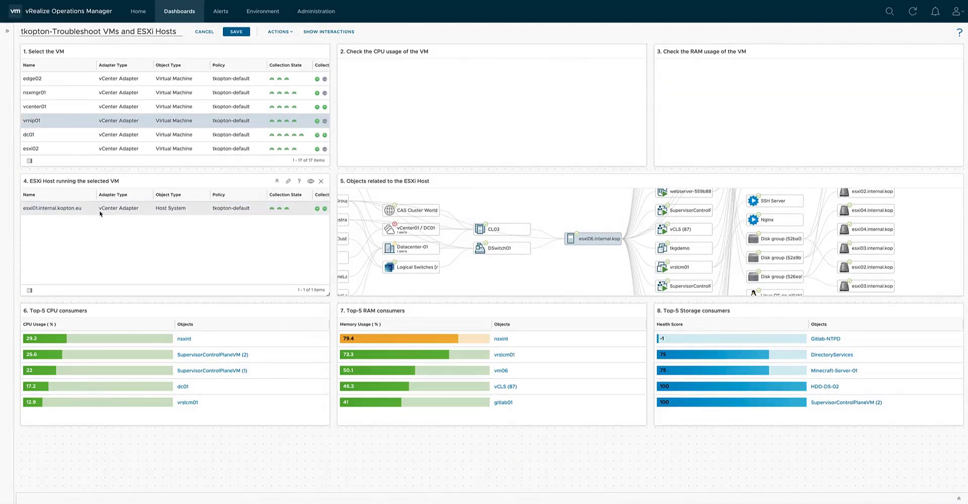
{"action": "left_click", "coordinate": [100, 214]}
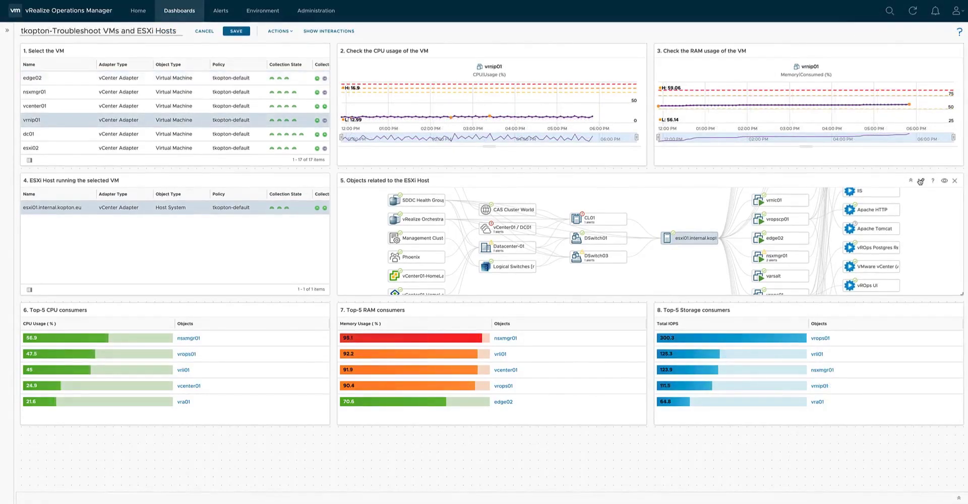
Turn on content refresh for "5. Objects related to the ESXi Host" with Parents Depth 3 and Children Depth 3.
{"action": "left_click", "coordinate": [923, 182]}
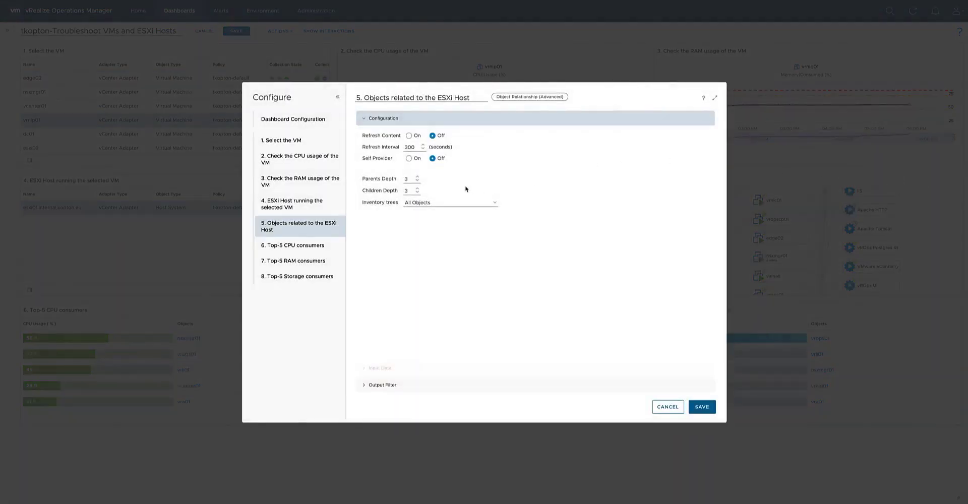
{"action": "left_click", "coordinate": [410, 136]}
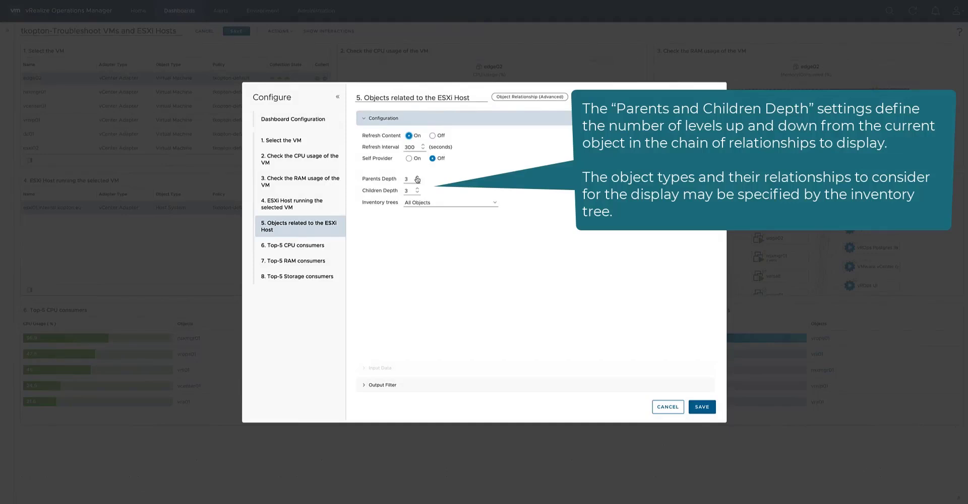
{"action": "left_click", "coordinate": [417, 177]}
{"action": "left_click", "coordinate": [418, 181]}
{"action": "left_click", "coordinate": [417, 188]}
Limit the relationship widget's inventory tree to vSphere Hosts and Clusters, save it, and select the VM vrnip01.
{"action": "left_click", "coordinate": [496, 203]}
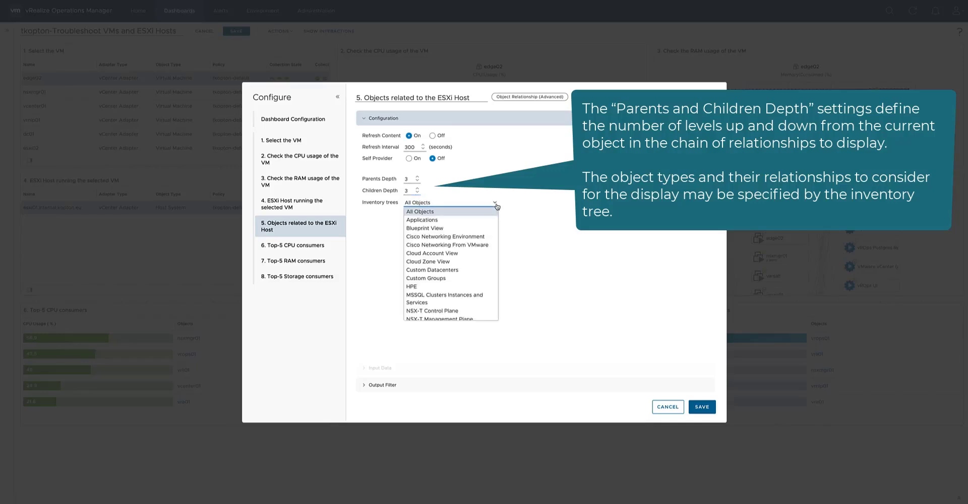
{"action": "scroll", "coordinate": [466, 239], "scroll_direction": "down", "scroll_amount": 5}
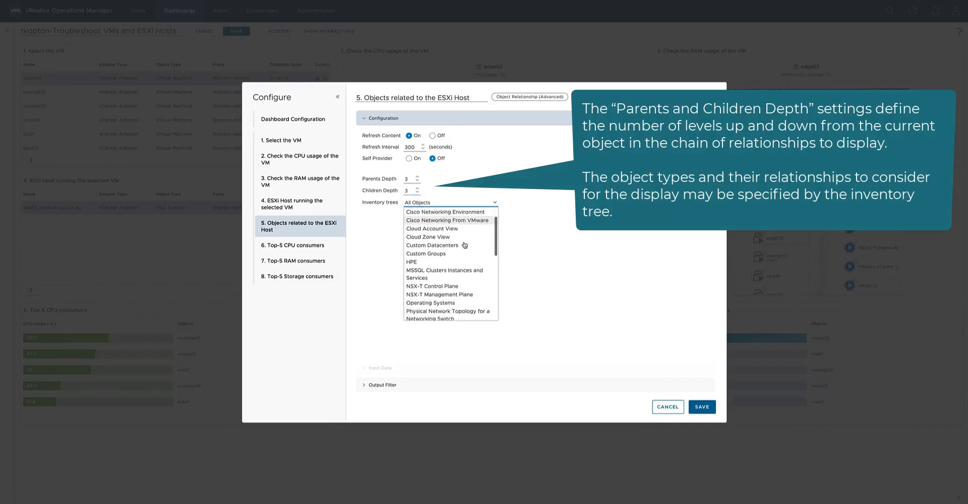
{"action": "scroll", "coordinate": [464, 245], "scroll_direction": "down", "scroll_amount": 3}
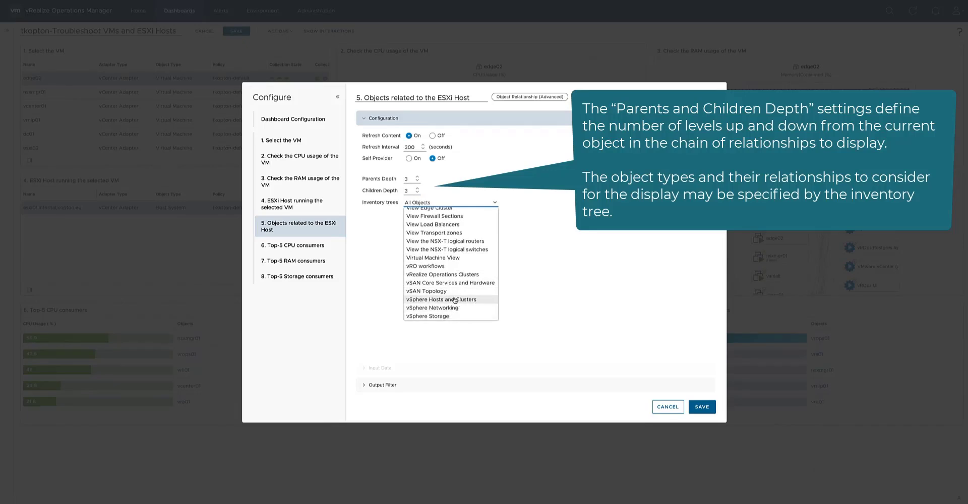
{"action": "left_click", "coordinate": [455, 299]}
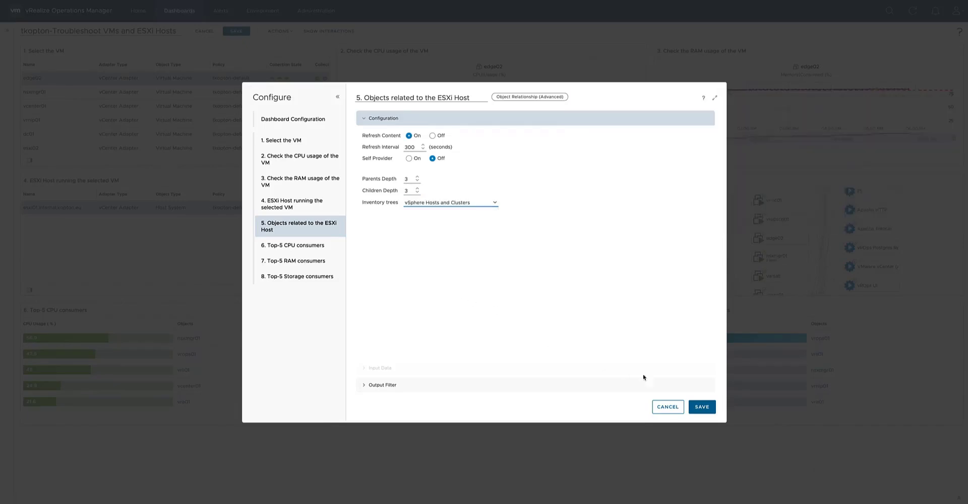
{"action": "left_click", "coordinate": [702, 407]}
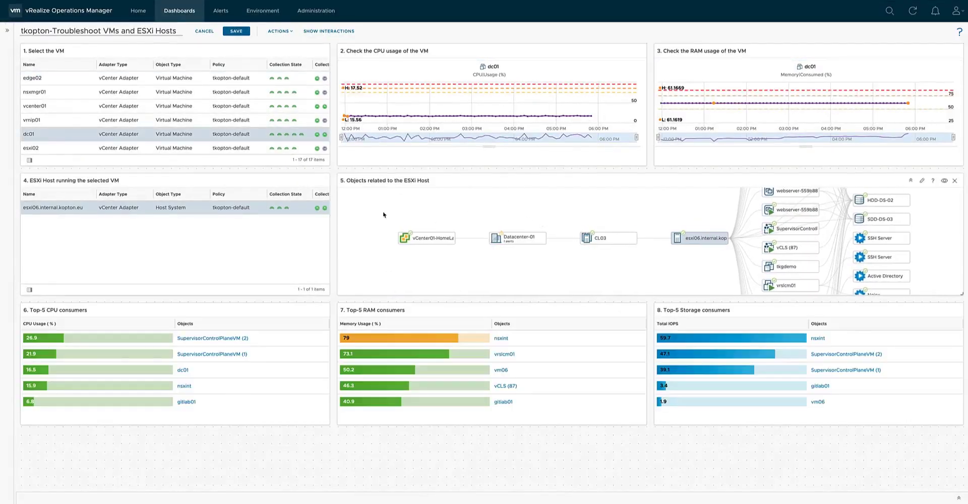
{"action": "left_click", "coordinate": [83, 121]}
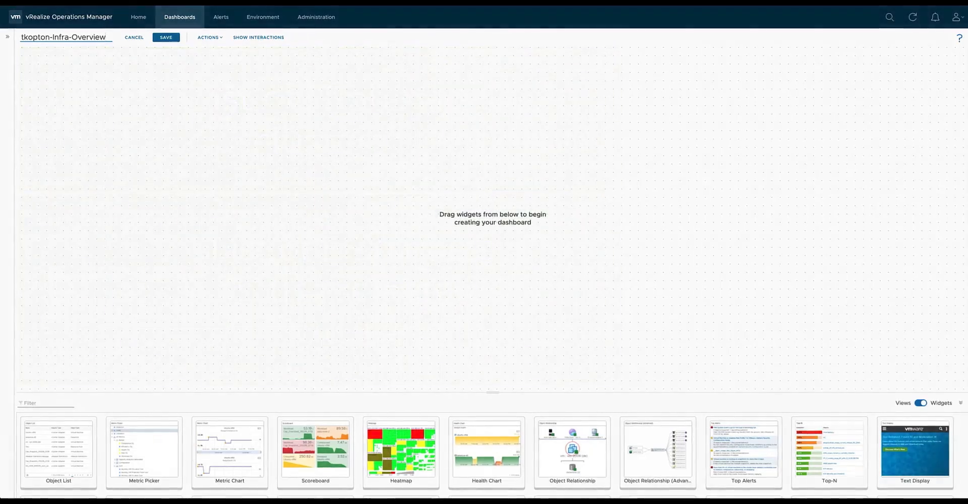
Place two List views one below the other on the empty Infra-Overview dashboard, each about two thirds of its width, the lower one taller.
{"action": "left_click_drag", "start_coordinate": [107, 37], "coordinate": [20, 37]}
{"action": "left_click", "coordinate": [303, 116]}
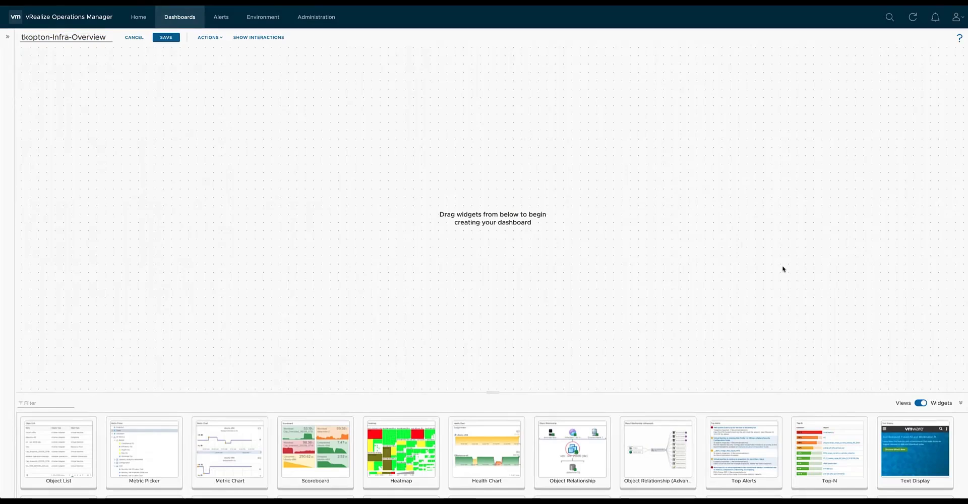
{"action": "left_click", "coordinate": [917, 406]}
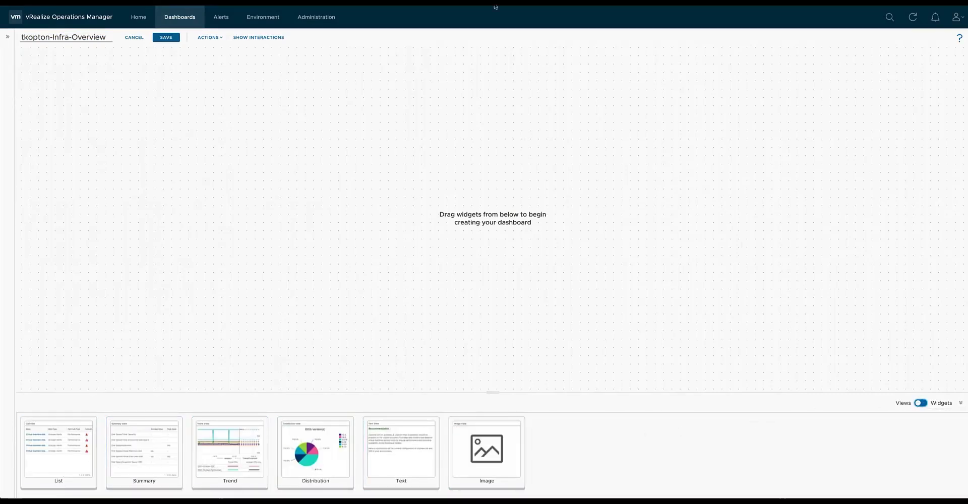
{"action": "left_click_drag", "start_coordinate": [61, 469], "coordinate": [74, 122]}
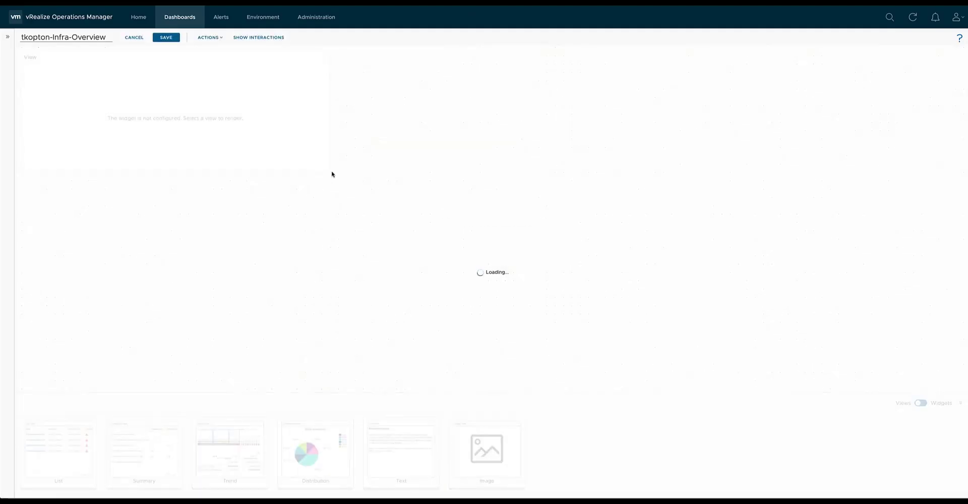
{"action": "left_click_drag", "start_coordinate": [330, 172], "coordinate": [588, 175]}
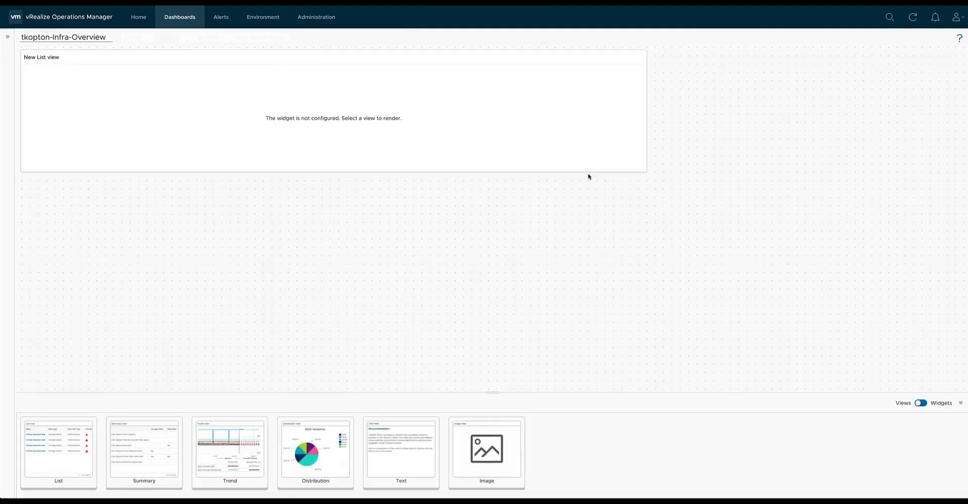
{"action": "left_click_drag", "start_coordinate": [58, 449], "coordinate": [113, 250]}
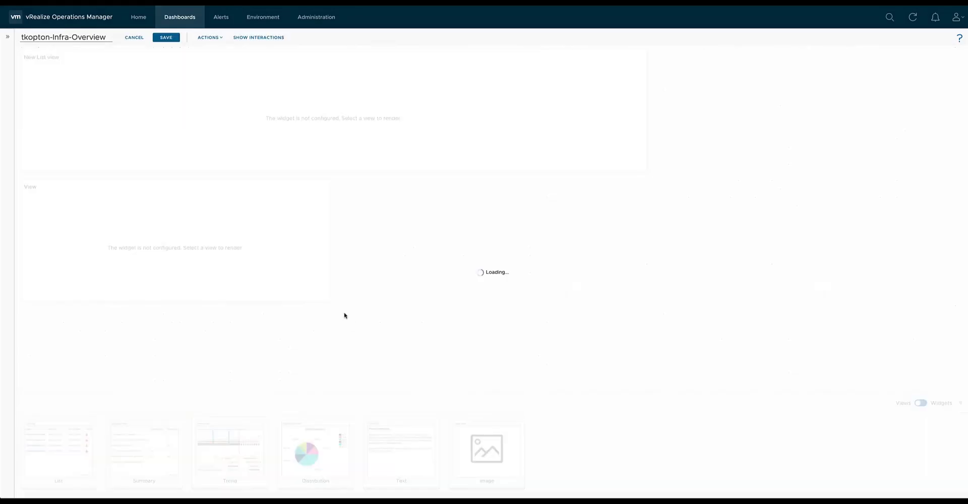
{"action": "left_click_drag", "start_coordinate": [330, 301], "coordinate": [618, 354]}
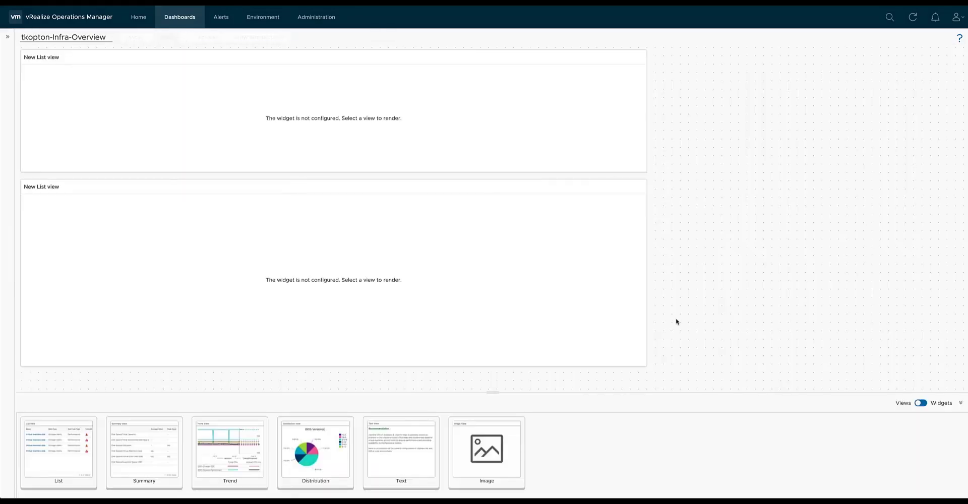
Title the upper list view "1. vSphere Cluster Capacity Overview" and decline discarding its configuration changes.
{"action": "left_click", "coordinate": [616, 58]}
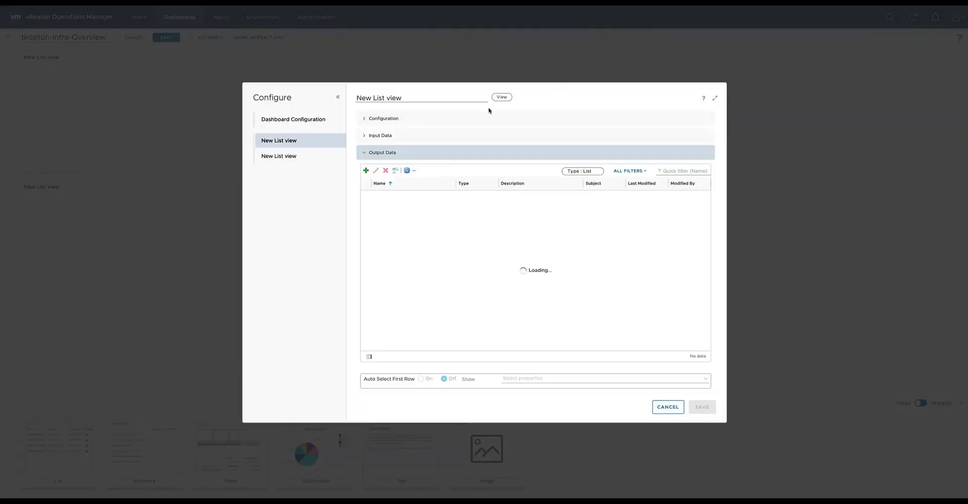
{"action": "triple_click", "coordinate": [417, 98]}
{"action": "type", "text": "1"}
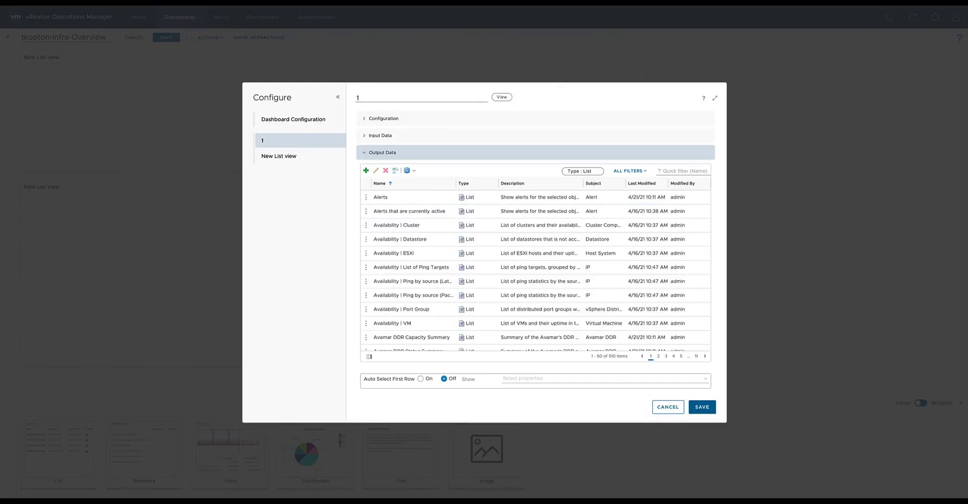
{"action": "type", "text": ". vSphere Cluster Capacity Overview"}
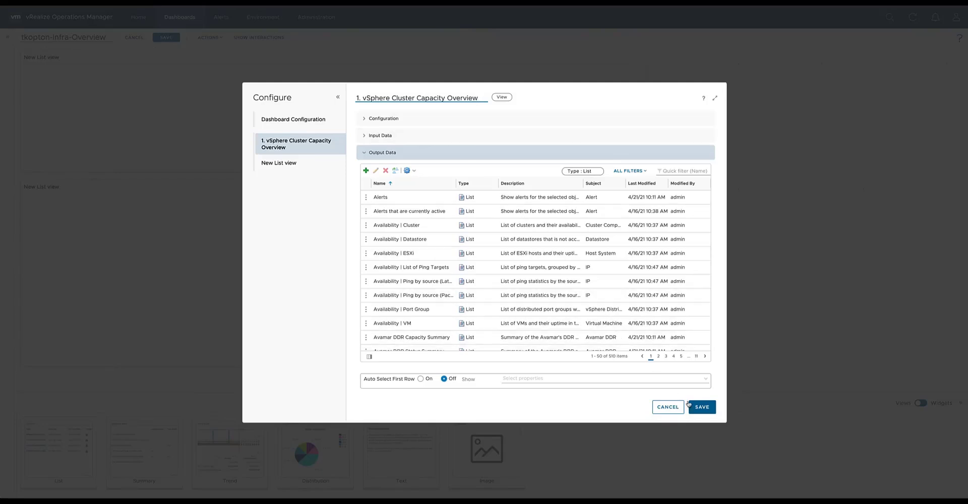
{"action": "left_click", "coordinate": [695, 409]}
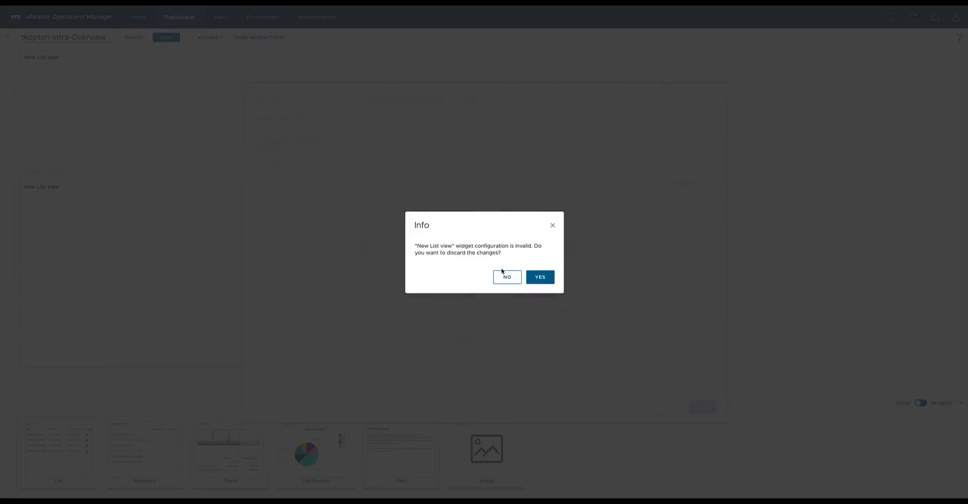
{"action": "left_click_drag", "start_coordinate": [414, 246], "coordinate": [502, 256]}
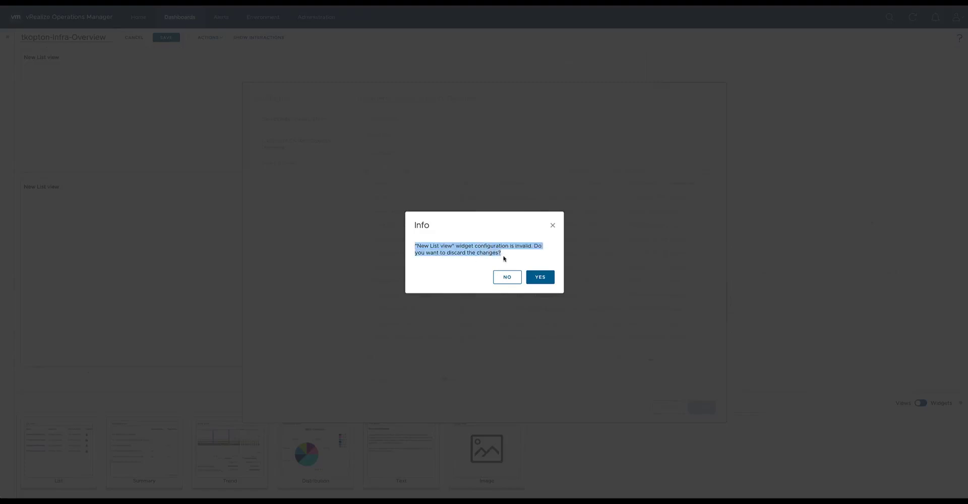
{"action": "left_click", "coordinate": [507, 277]}
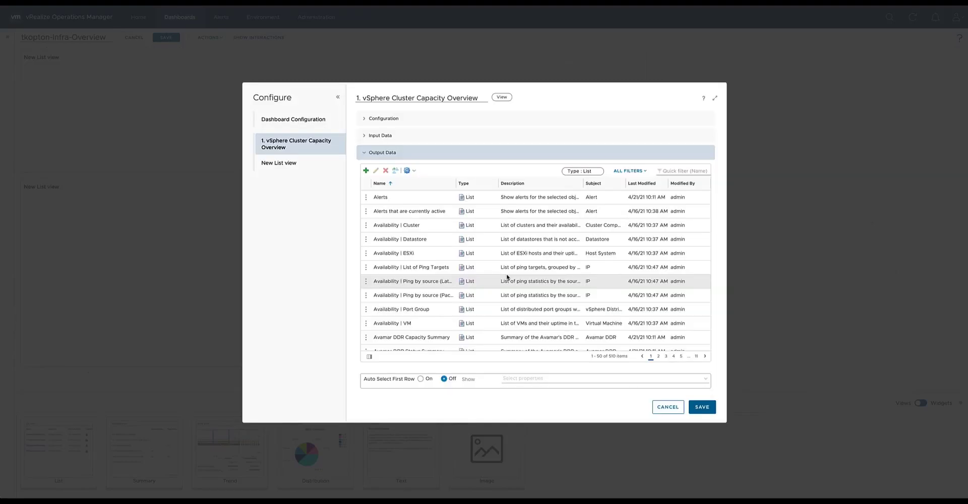
Filter the available views by the subject Cluster Compute Resource, choose the "Capacity | Cluster" view, and save the widget.
{"action": "left_click", "coordinate": [644, 172]}
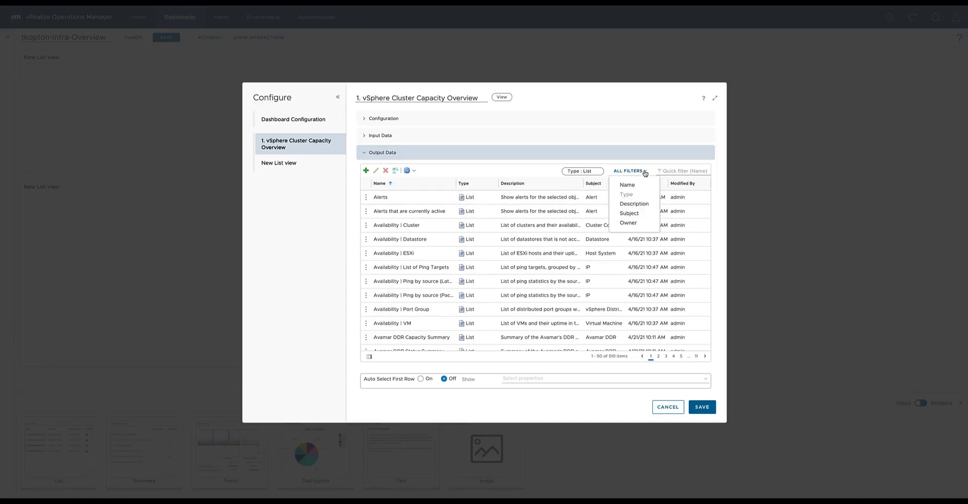
{"action": "left_click", "coordinate": [638, 214]}
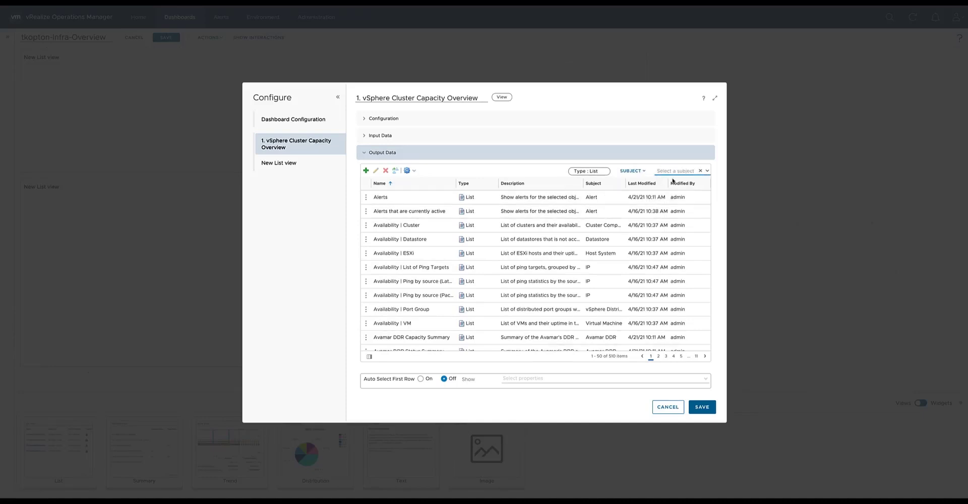
{"action": "left_click", "coordinate": [703, 172]}
{"action": "left_click", "coordinate": [660, 182]}
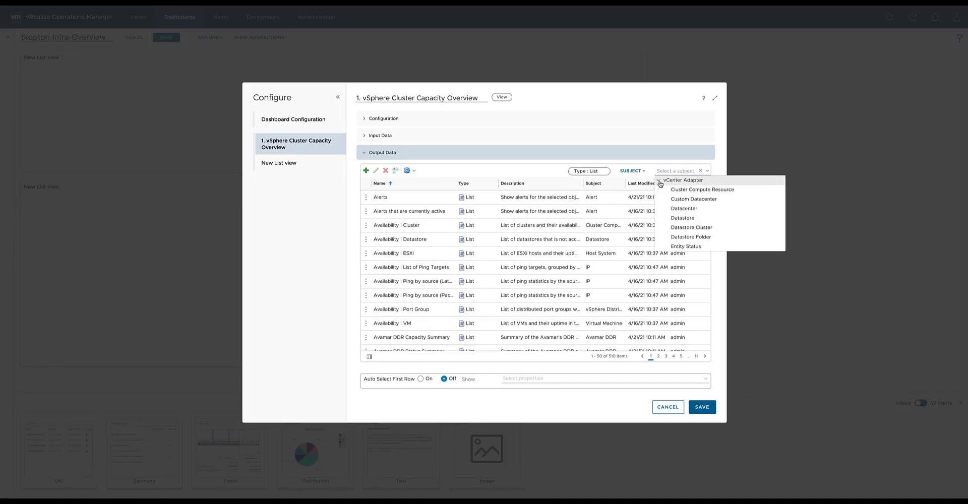
{"action": "left_click", "coordinate": [681, 189]}
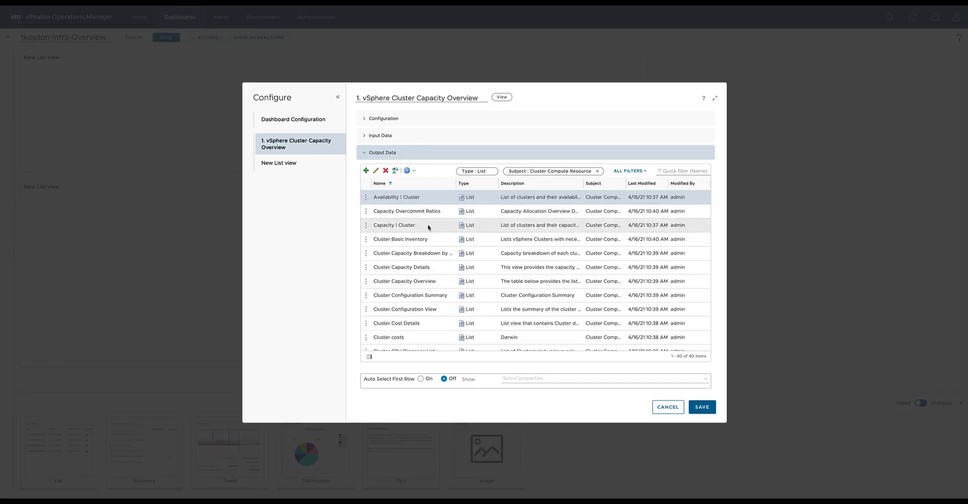
{"action": "left_click", "coordinate": [428, 226]}
{"action": "left_click", "coordinate": [698, 407]}
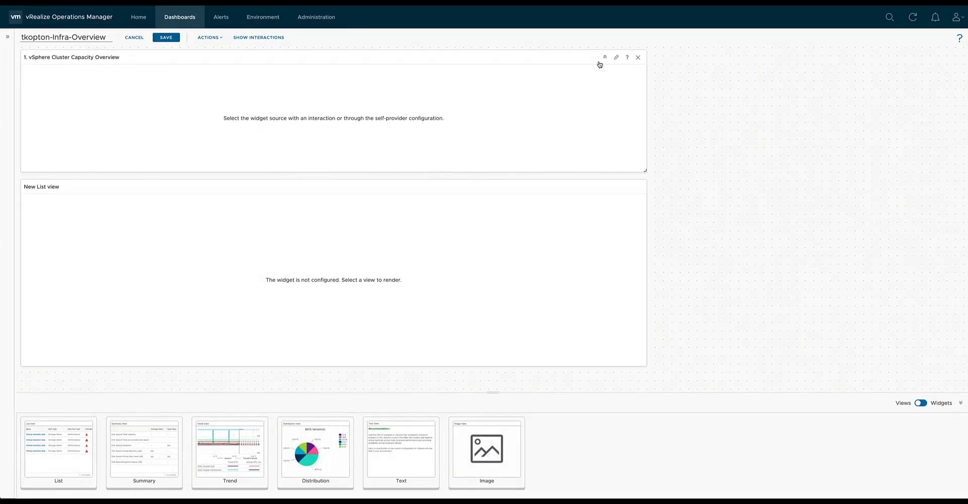
Turn on Self Provider for "1. vSphere Cluster Capacity Overview" and open the object selection for its input data.
{"action": "left_click", "coordinate": [618, 57]}
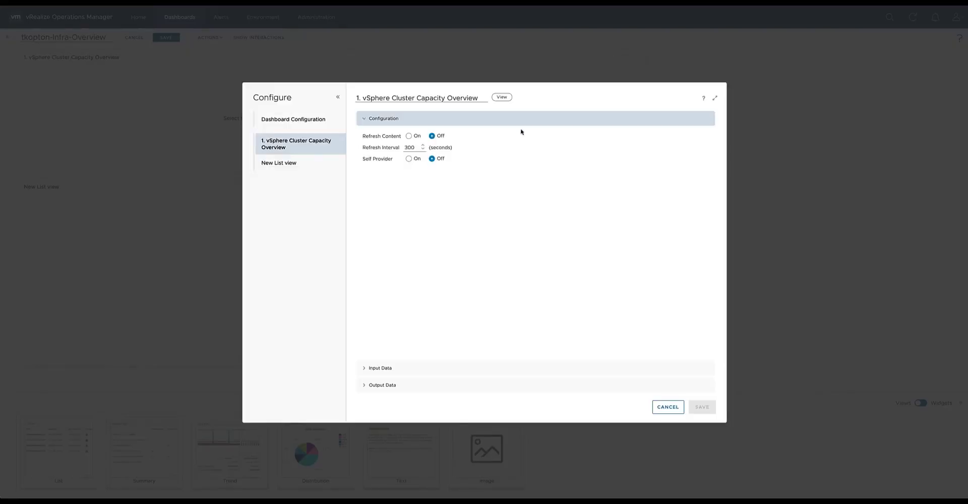
{"action": "left_click", "coordinate": [409, 159]}
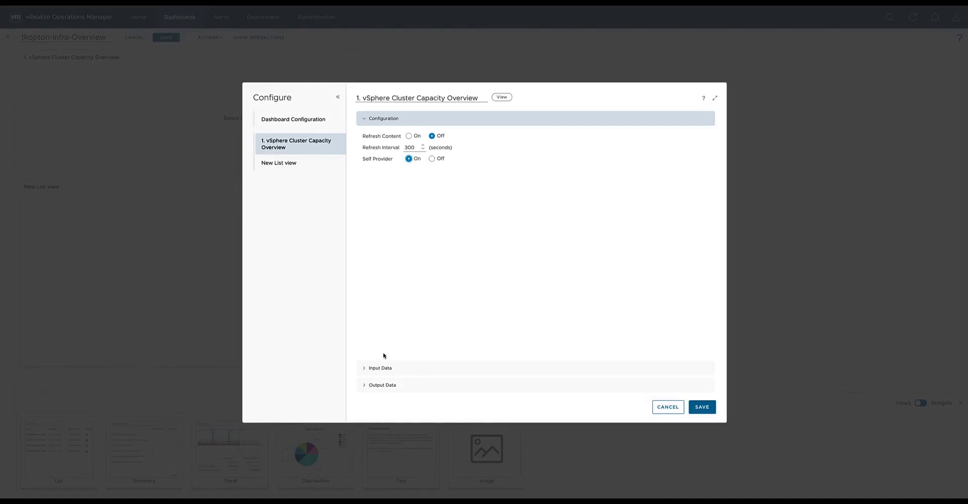
{"action": "left_click", "coordinate": [380, 368]}
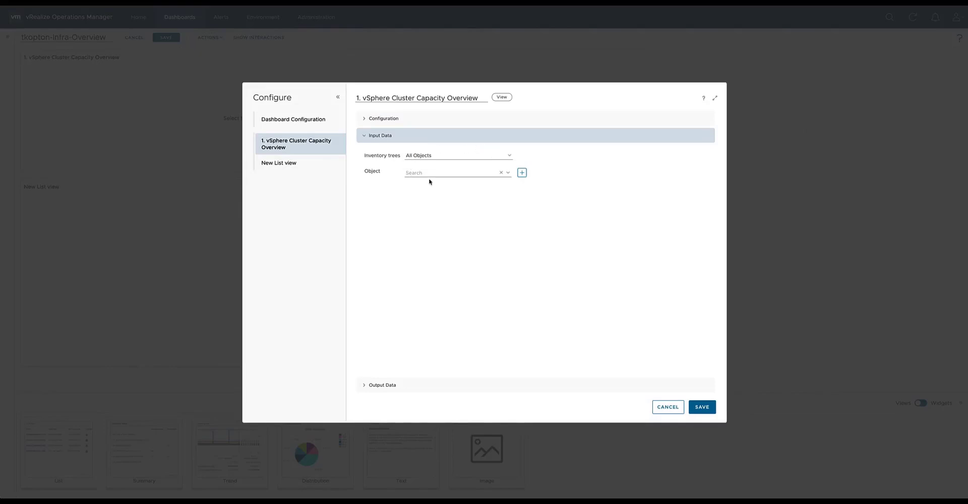
{"action": "left_click", "coordinate": [522, 173]}
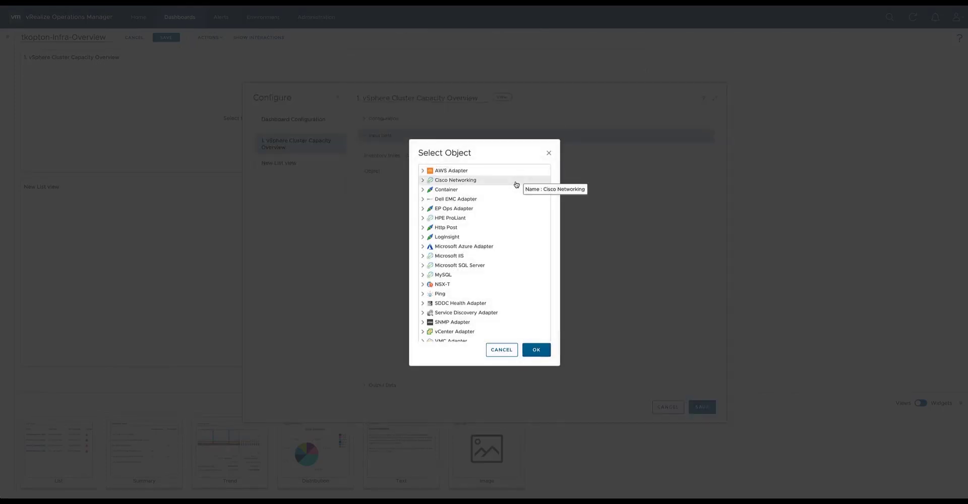
Choose the vSphere World object from the vCenter Adapter as input data for "1. vSphere Cluster Capacity Overview" and save the widget.
{"action": "scroll", "coordinate": [472, 224], "scroll_direction": "down", "scroll_amount": 1}
{"action": "scroll", "coordinate": [473, 226], "scroll_direction": "down", "scroll_amount": 3}
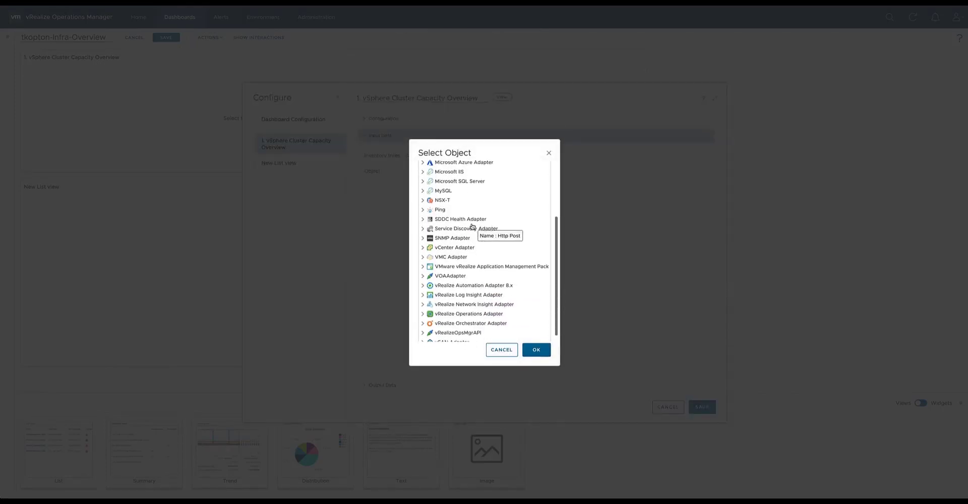
{"action": "left_click", "coordinate": [423, 248]}
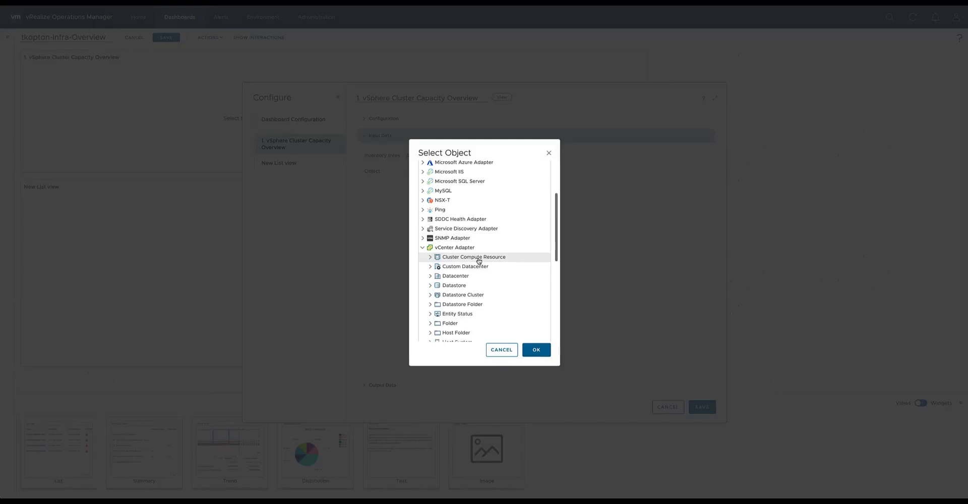
{"action": "left_click", "coordinate": [430, 259]}
{"action": "left_click", "coordinate": [431, 261]}
{"action": "scroll", "coordinate": [479, 261], "scroll_direction": "down", "scroll_amount": 1}
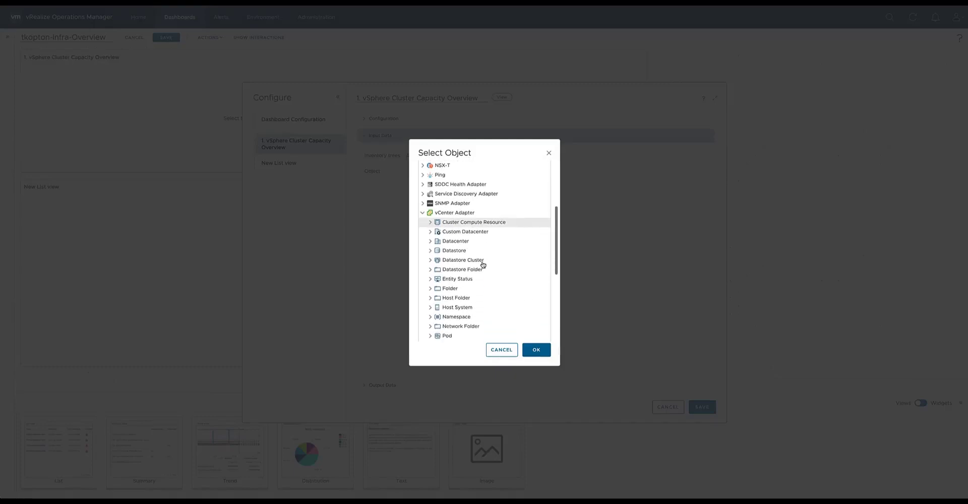
{"action": "left_click", "coordinate": [430, 241]}
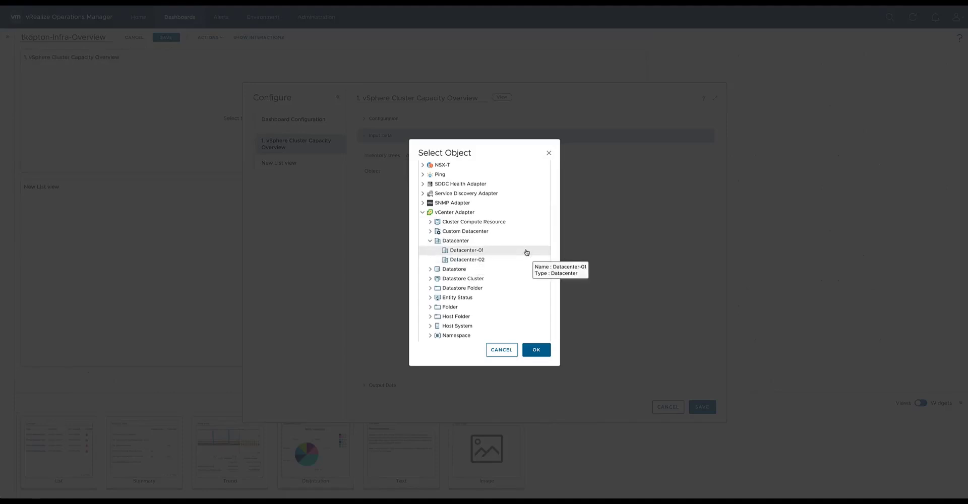
{"action": "left_click", "coordinate": [435, 244]}
{"action": "scroll", "coordinate": [479, 259], "scroll_direction": "down", "scroll_amount": 3}
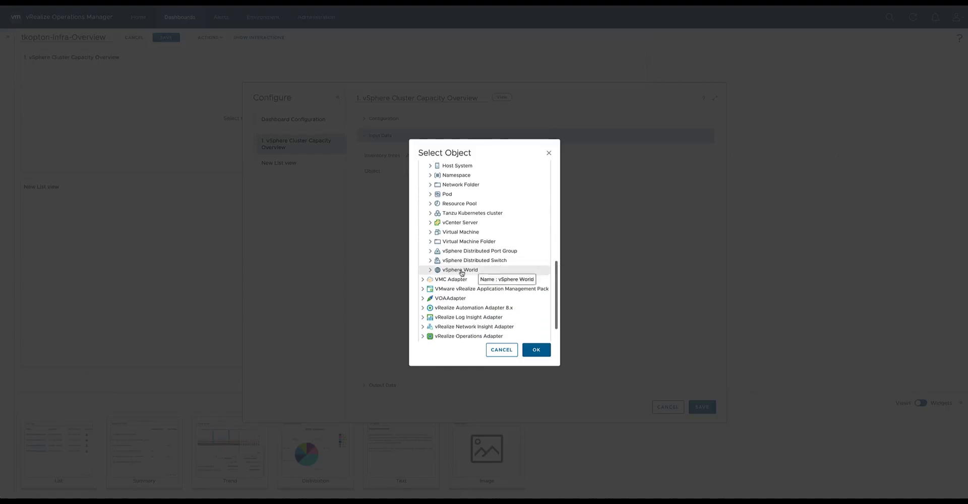
{"action": "left_click", "coordinate": [430, 270]}
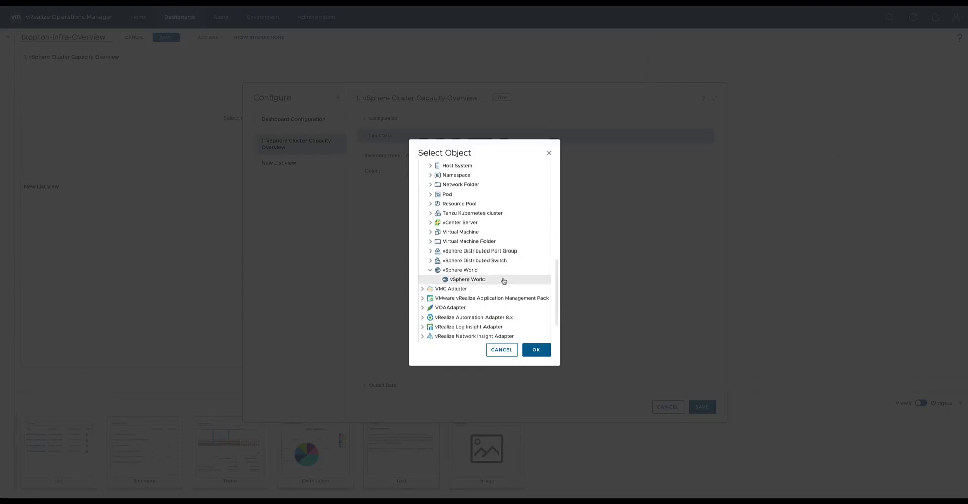
{"action": "left_click", "coordinate": [502, 280]}
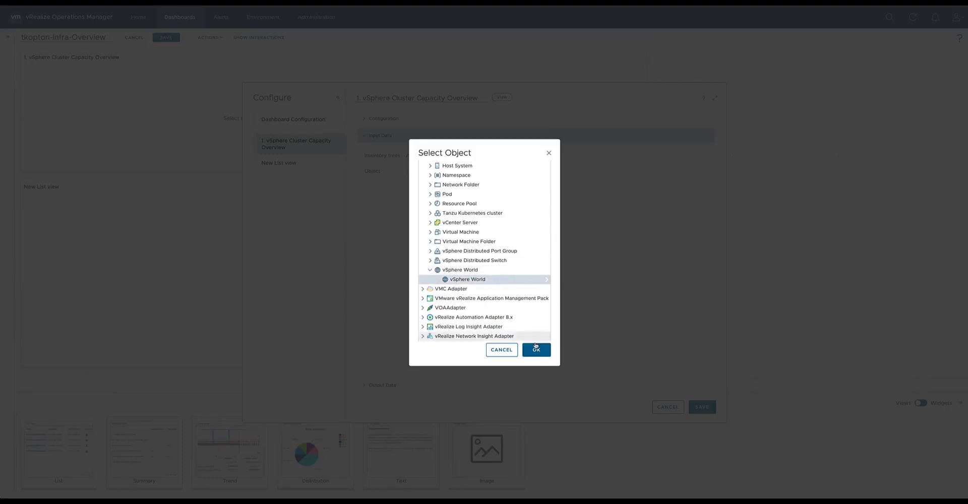
{"action": "left_click", "coordinate": [542, 352]}
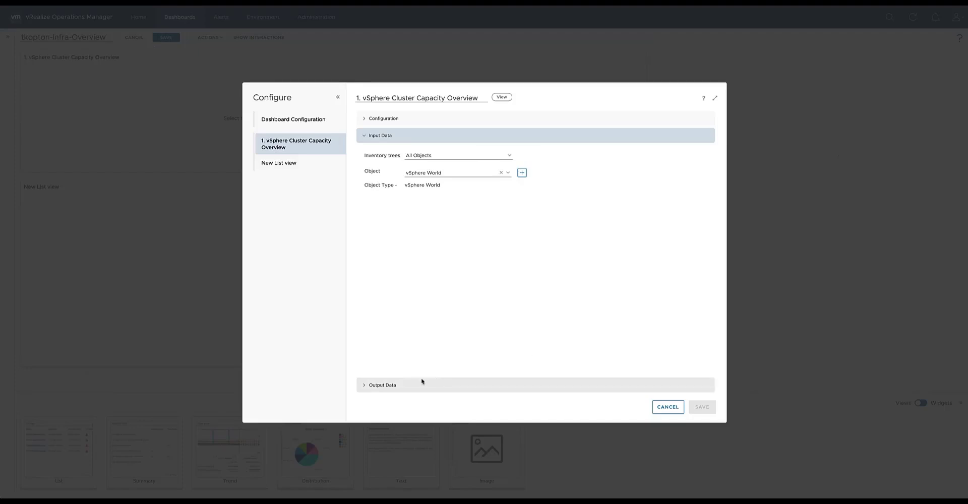
{"action": "left_click", "coordinate": [389, 385]}
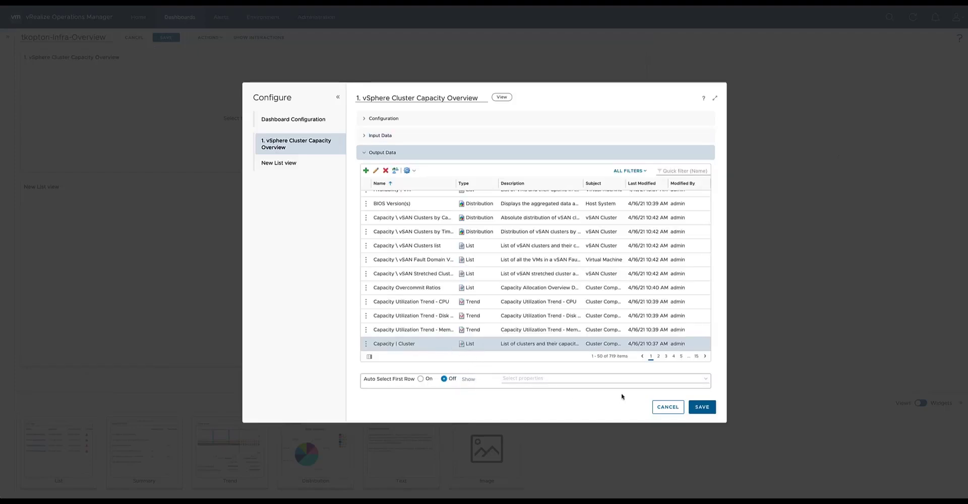
{"action": "left_click", "coordinate": [691, 407]}
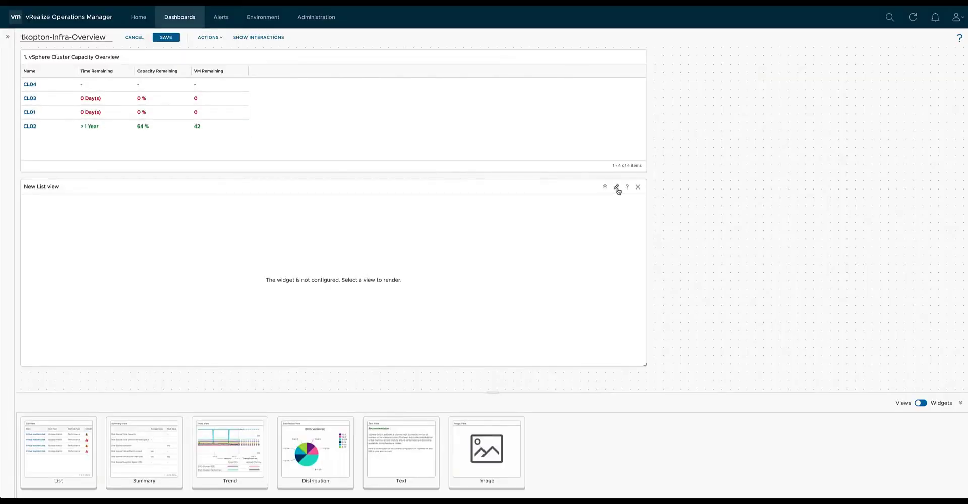
Open the lower list view's configuration and filter its available views by the vCenter Adapter subject Host System.
{"action": "left_click", "coordinate": [615, 188]}
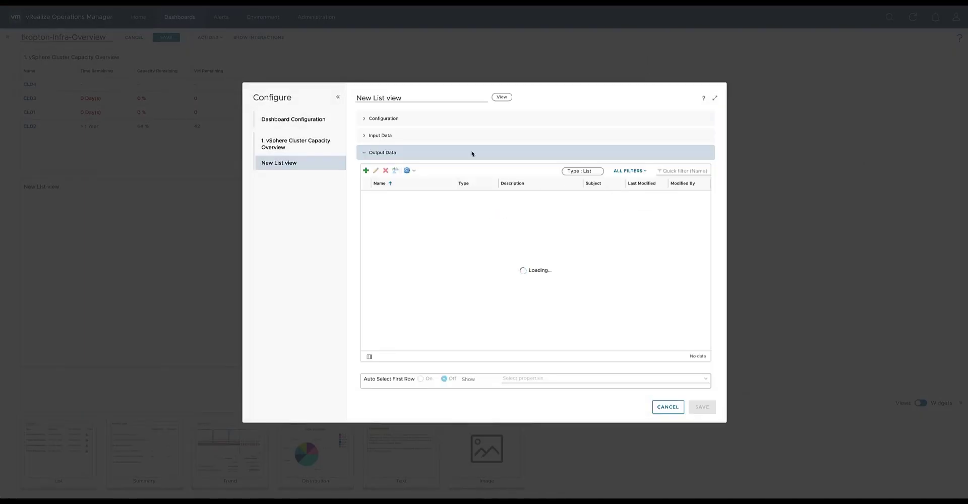
{"action": "left_click", "coordinate": [402, 120]}
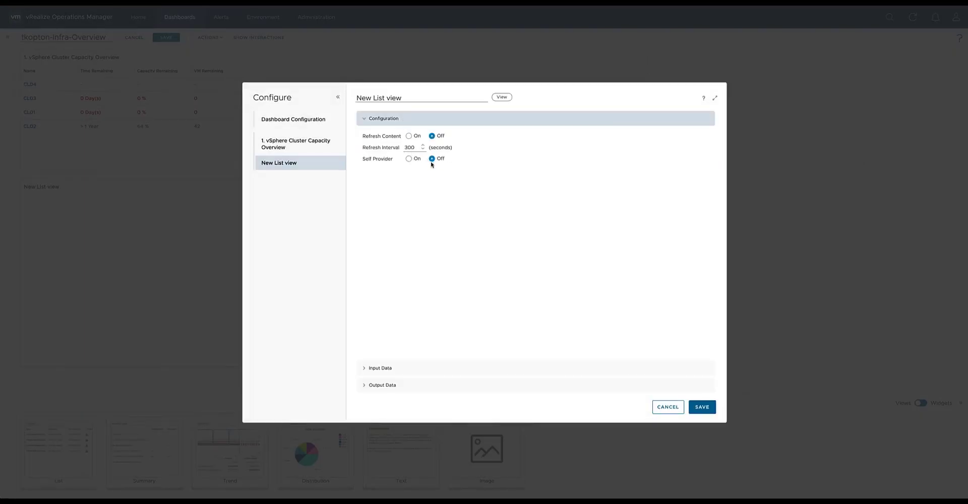
{"action": "left_click", "coordinate": [383, 368]}
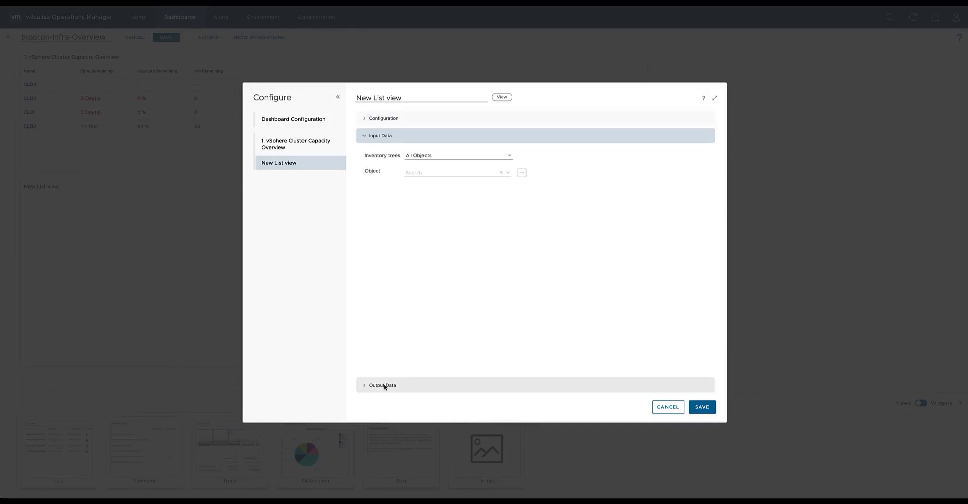
{"action": "left_click", "coordinate": [385, 386]}
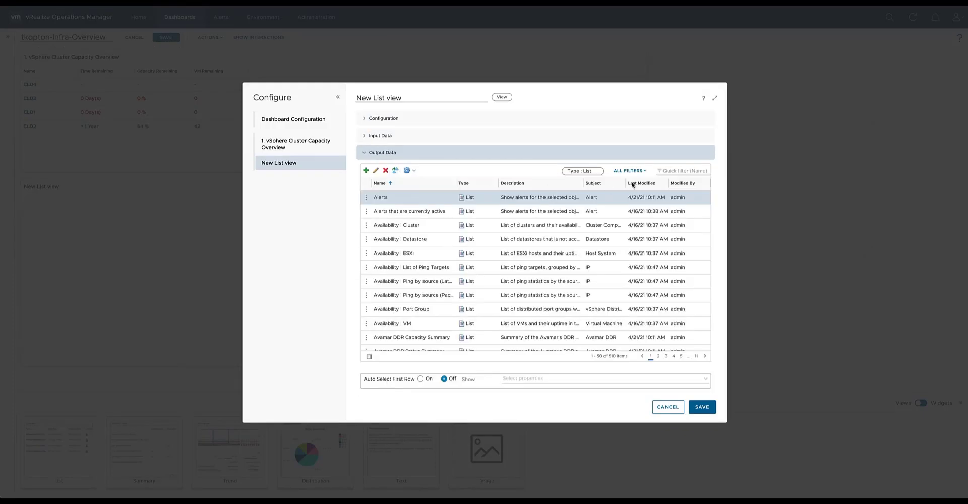
{"action": "left_click", "coordinate": [645, 171]}
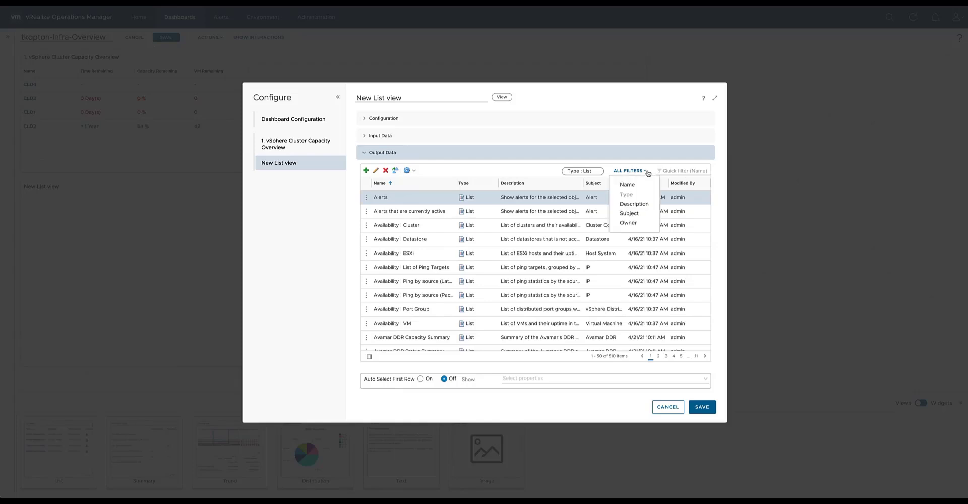
{"action": "left_click", "coordinate": [638, 213]}
{"action": "left_click", "coordinate": [707, 171]}
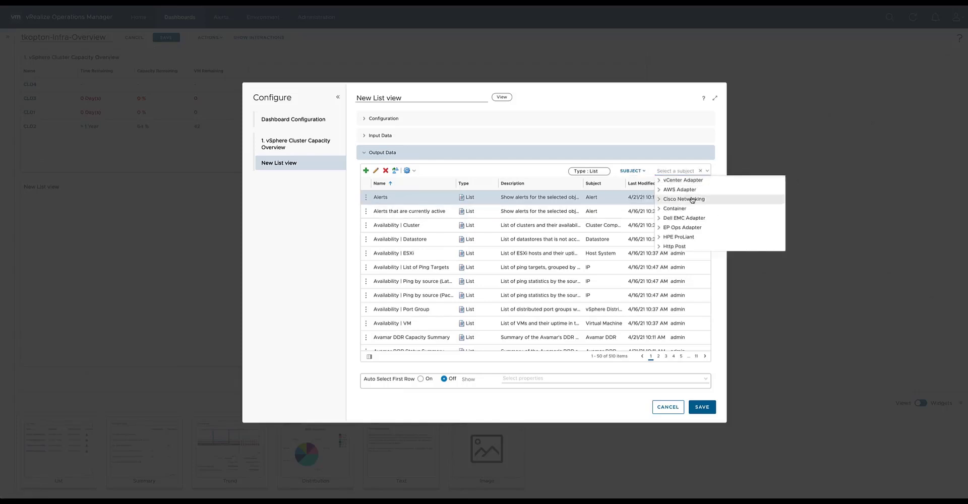
{"action": "left_click", "coordinate": [660, 180]}
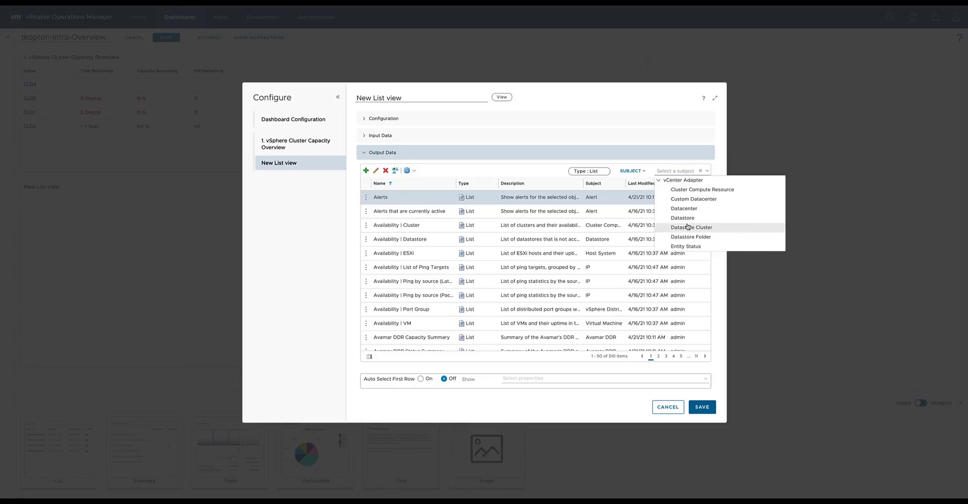
{"action": "scroll", "coordinate": [688, 227], "scroll_direction": "down", "scroll_amount": 1}
{"action": "scroll", "coordinate": [688, 227], "scroll_direction": "down", "scroll_amount": 1}
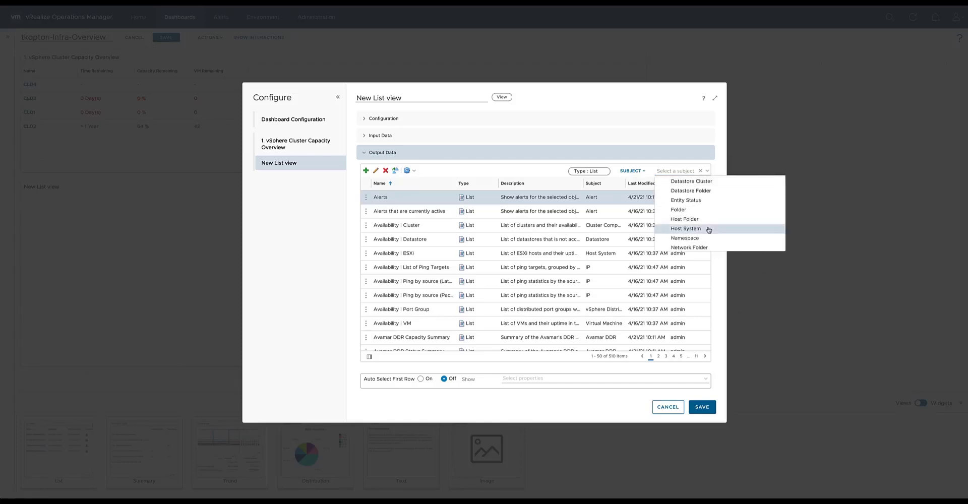
{"action": "left_click", "coordinate": [707, 230]}
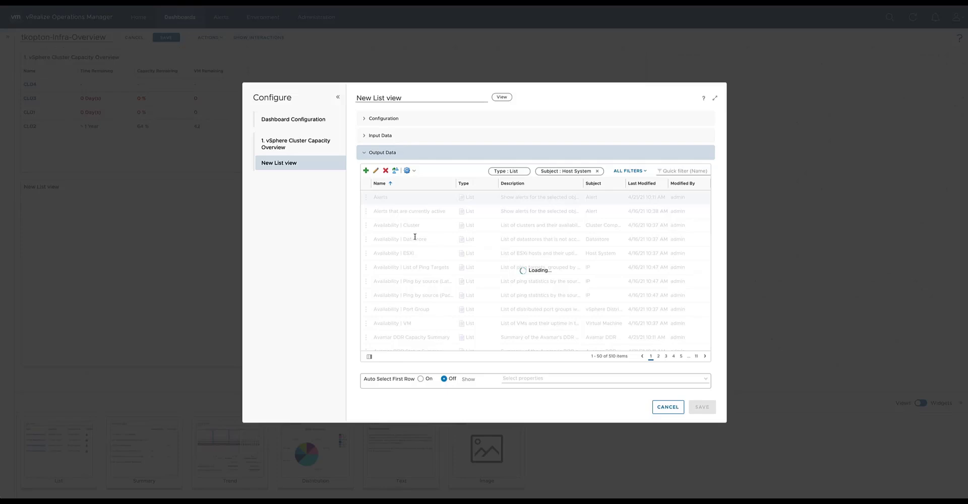
Choose the "Capacity | ESXi" view, title the lower list view "2. ESXi Hosts capacity in the selected Cluster", and save it.
{"action": "left_click", "coordinate": [446, 215]}
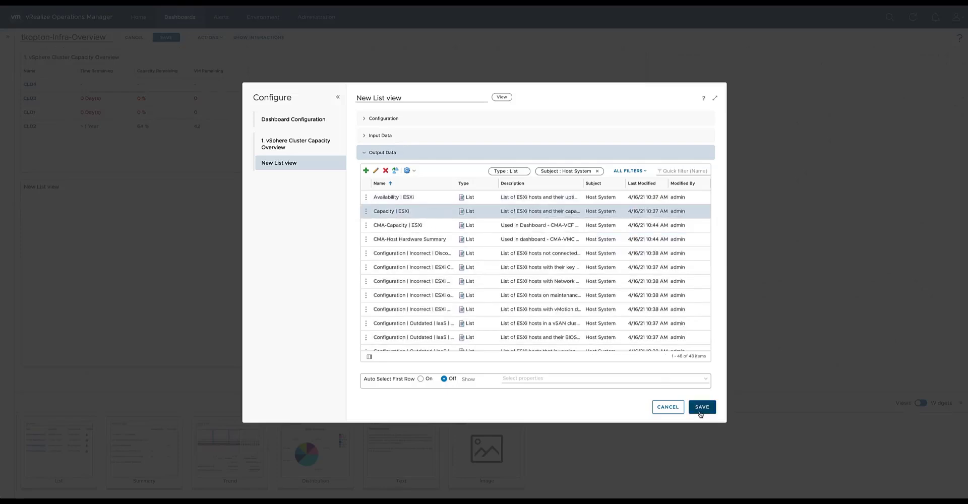
{"action": "type", "text": "2. ESXi Hosts"}
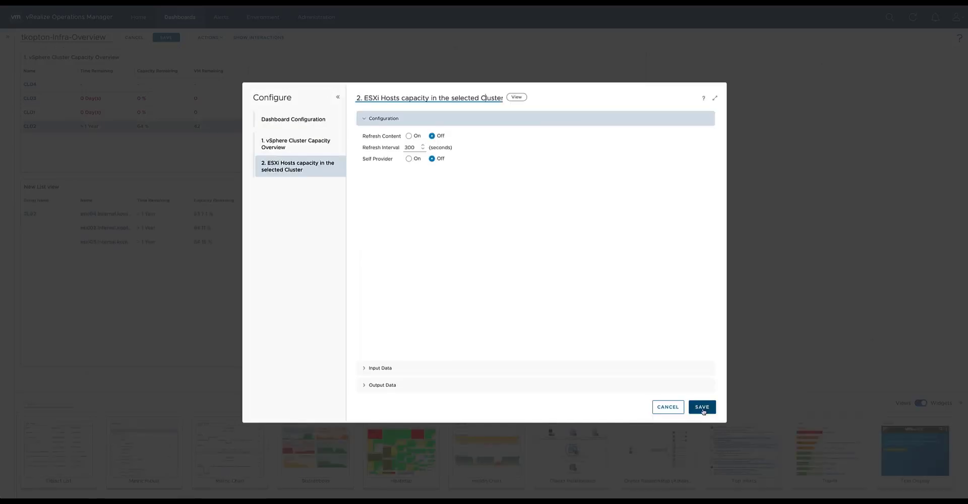
{"action": "left_click", "coordinate": [702, 407]}
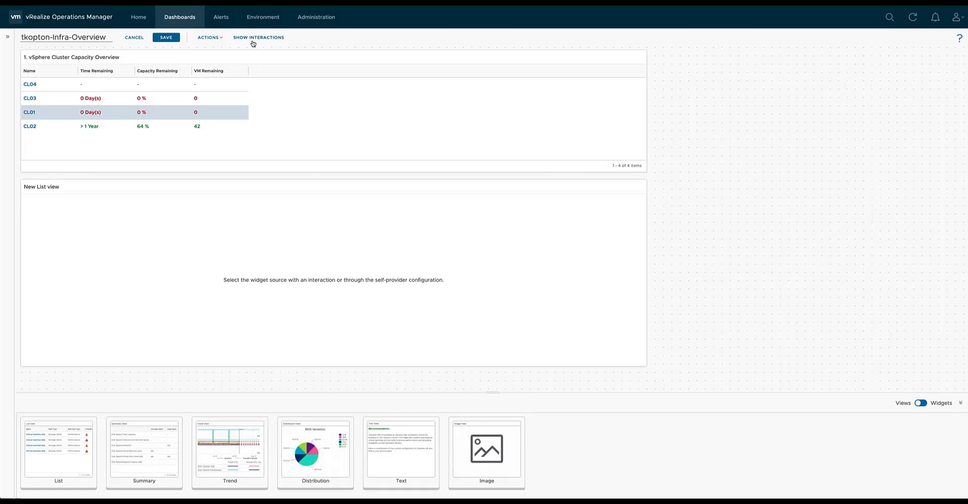
Connect the cluster capacity overview's object output to the ESXi host list, save the dashboard, and try the interaction with CL01 and CL02.
{"action": "left_click", "coordinate": [252, 39]}
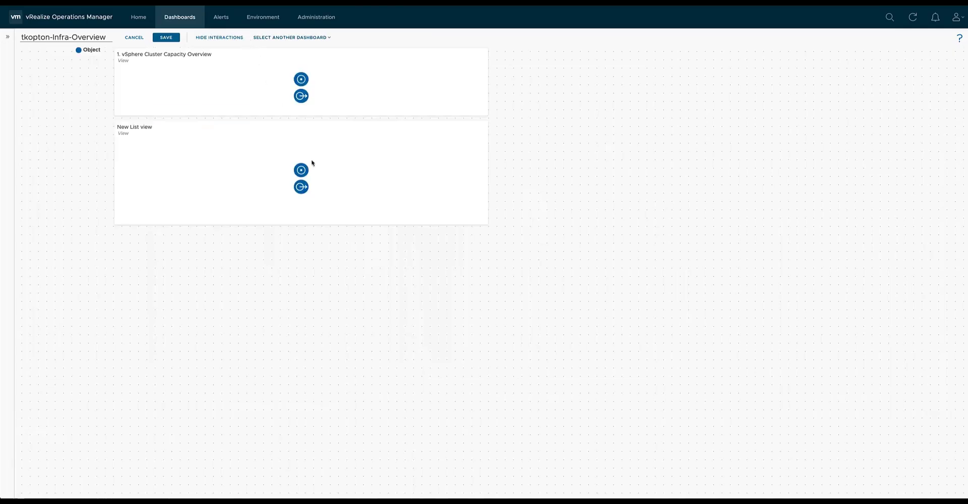
{"action": "left_click_drag", "start_coordinate": [301, 96], "coordinate": [301, 171]}
{"action": "left_click", "coordinate": [233, 38]}
{"action": "left_click", "coordinate": [161, 39]}
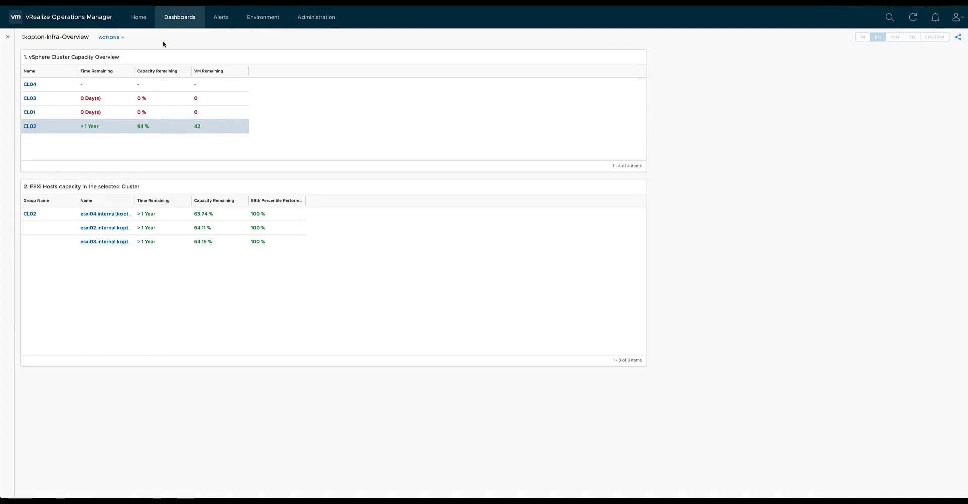
{"action": "left_click", "coordinate": [133, 113]}
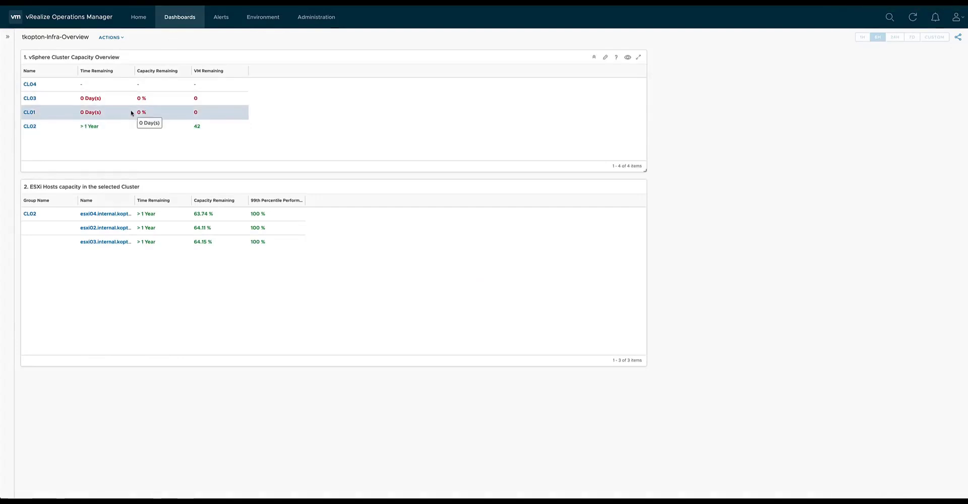
{"action": "left_click", "coordinate": [172, 130]}
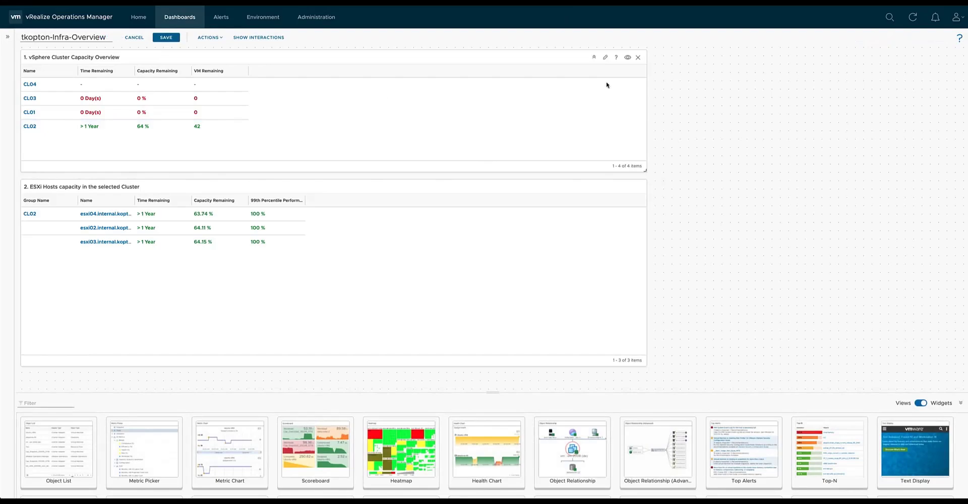
Filter the available views by the custom name prefix, assign the custom Cluster-Capacity view to "1. vSphere Cluster Capacity Overview", and save the widget.
{"action": "left_click", "coordinate": [605, 58]}
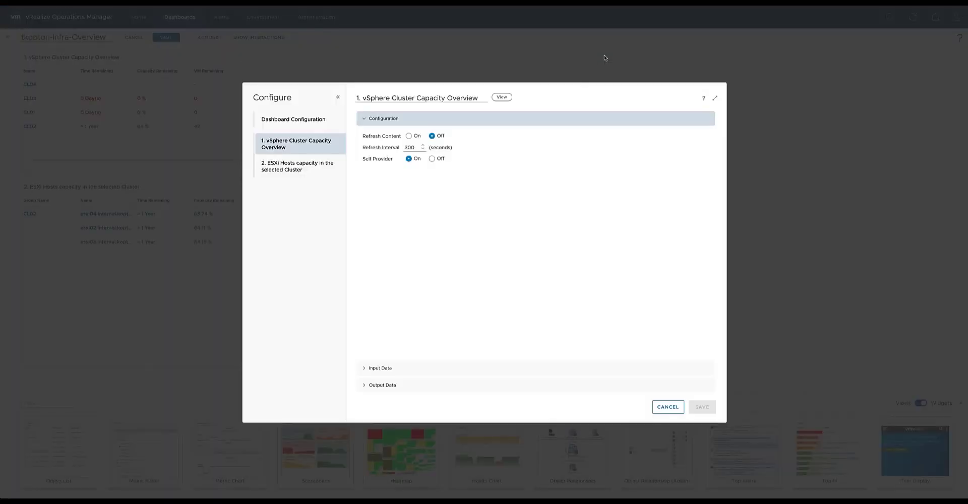
{"action": "left_click", "coordinate": [403, 385]}
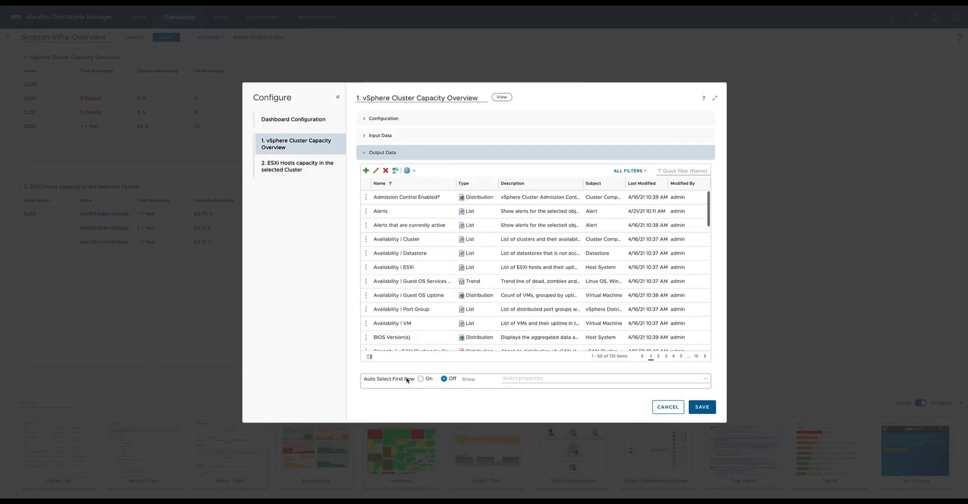
{"action": "left_click", "coordinate": [668, 171]}
{"action": "type", "text": "tkopto"}
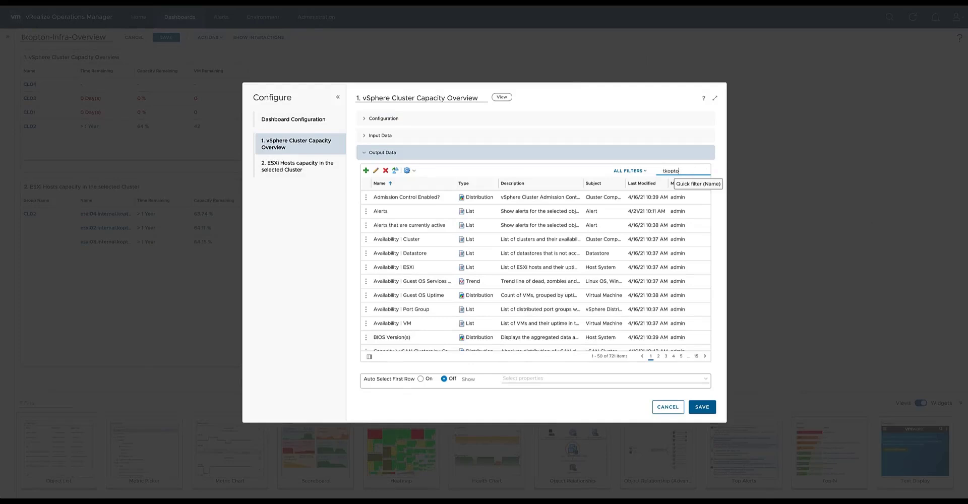
{"action": "type", "text": "n"}
{"action": "key", "text": "Return"}
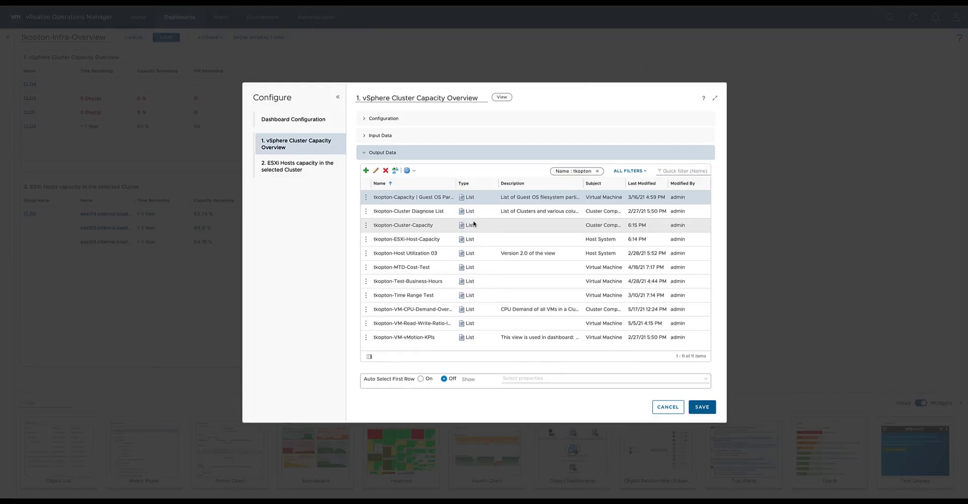
{"action": "left_click", "coordinate": [512, 225]}
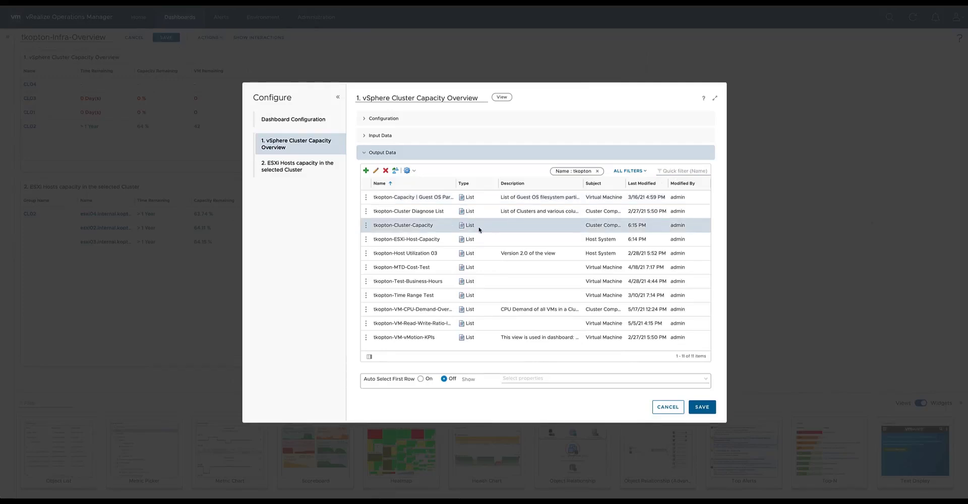
{"action": "left_click", "coordinate": [702, 407]}
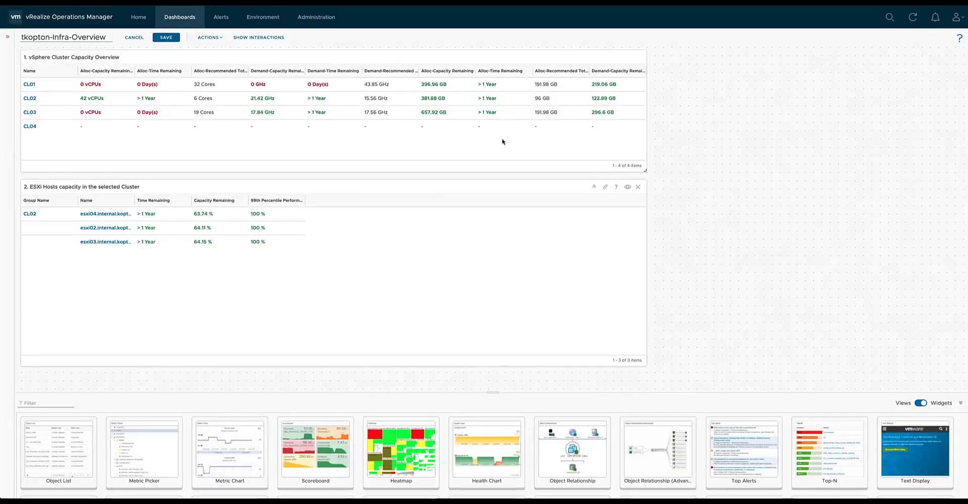
Widen the cluster capacity widget to show all its columns, and filter the ESXi host list's available views by the custom name prefix.
{"action": "left_click_drag", "start_coordinate": [646, 170], "coordinate": [743, 168]}
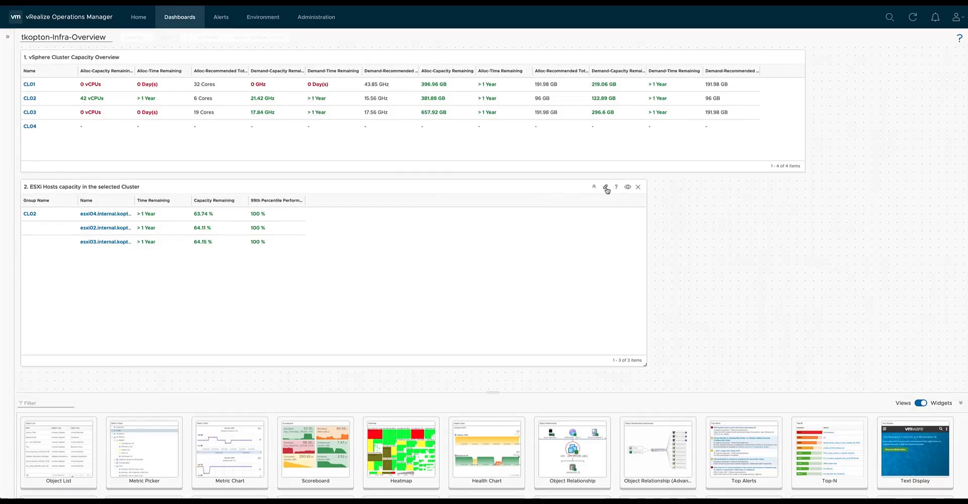
{"action": "left_click", "coordinate": [604, 188]}
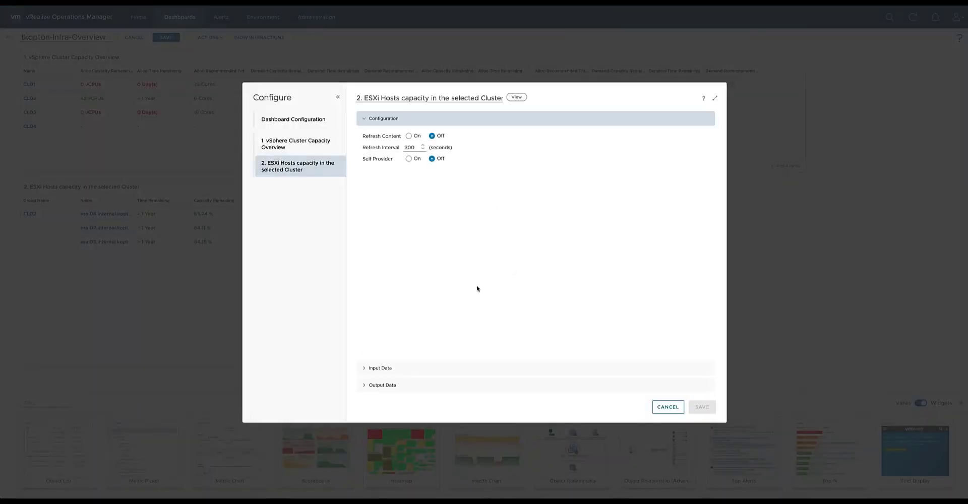
{"action": "left_click", "coordinate": [414, 385]}
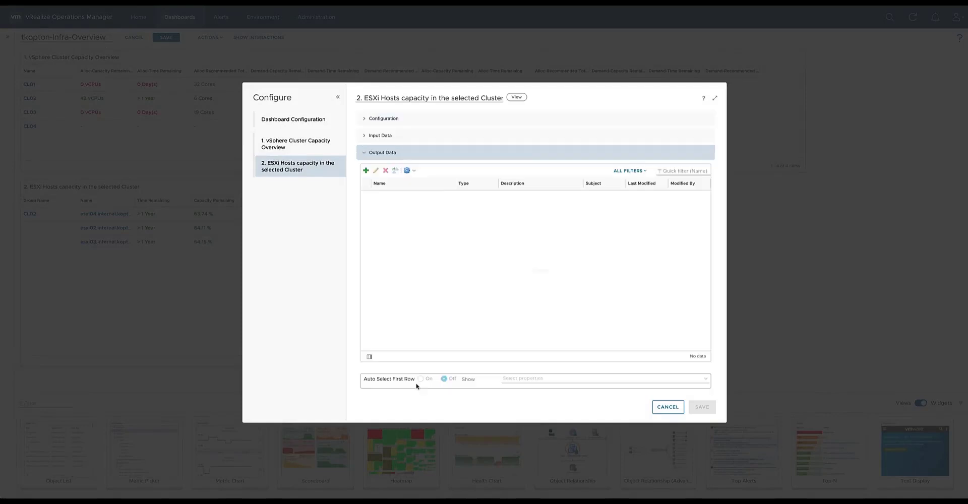
{"action": "left_click", "coordinate": [672, 171]}
{"action": "type", "text": "tkopton"}
{"action": "key", "text": "Return"}
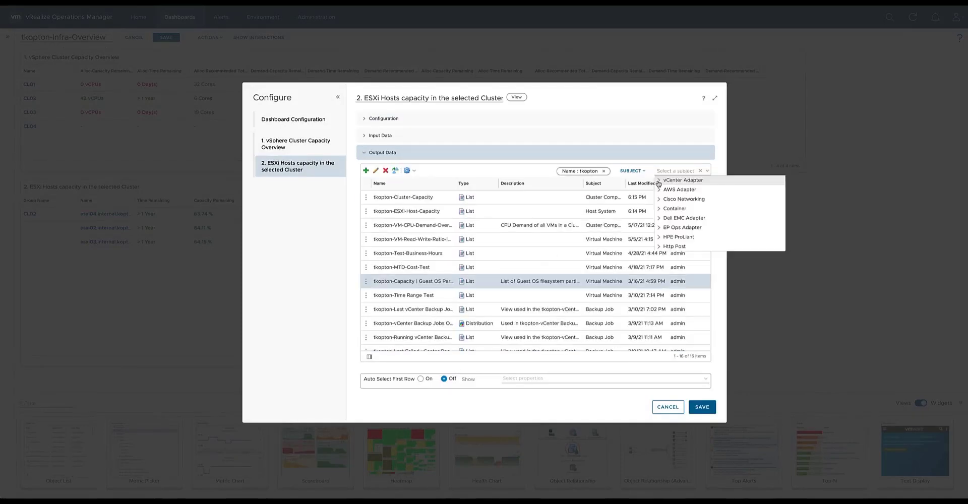
Narrow the views to the vCenter Adapter subject Host System, assign the custom ESXi-Host-Capacity view, and save the ESXi host widget.
{"action": "left_click", "coordinate": [659, 180]}
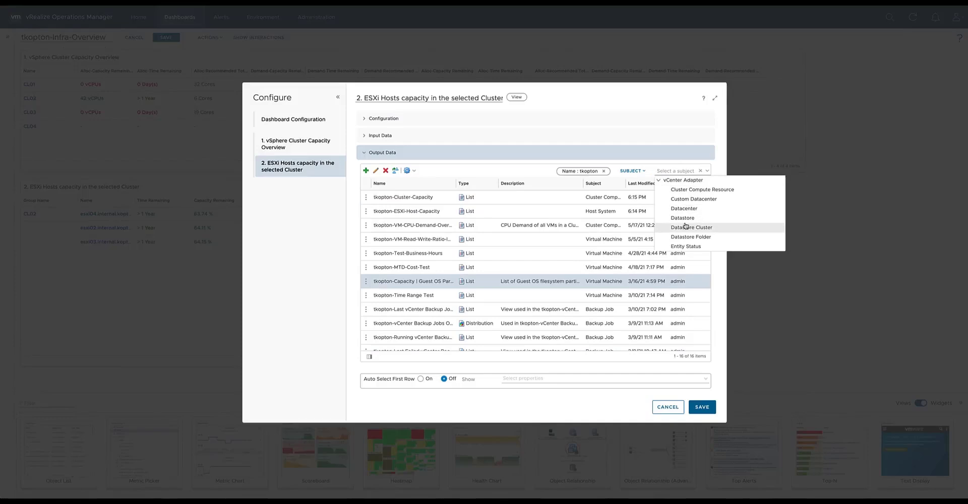
{"action": "scroll", "coordinate": [706, 230], "scroll_direction": "down", "scroll_amount": 3}
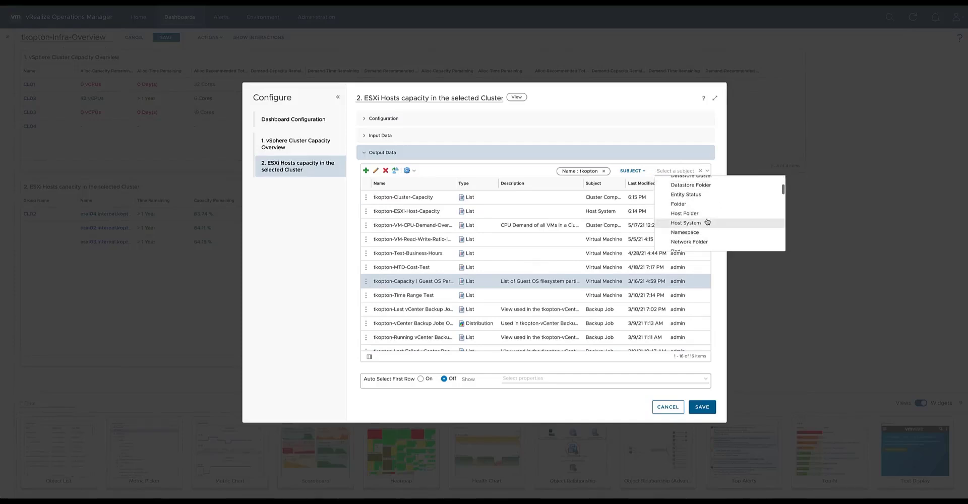
{"action": "left_click", "coordinate": [706, 227]}
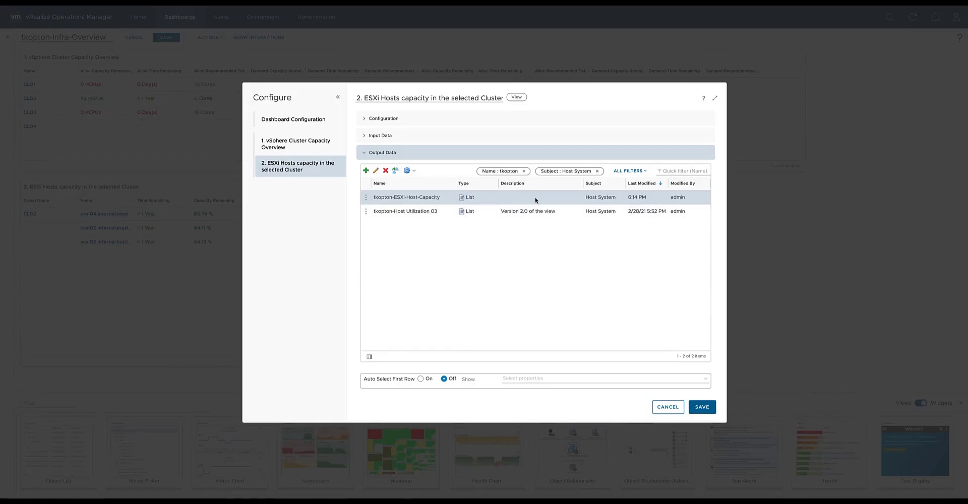
{"action": "left_click", "coordinate": [702, 407]}
Widen the ESXi host widget to match the cluster widget, save the dashboard, and expand the column for vCPUs allocated on powered-on consumers.
{"action": "left_click_drag", "start_coordinate": [646, 365], "coordinate": [802, 360]}
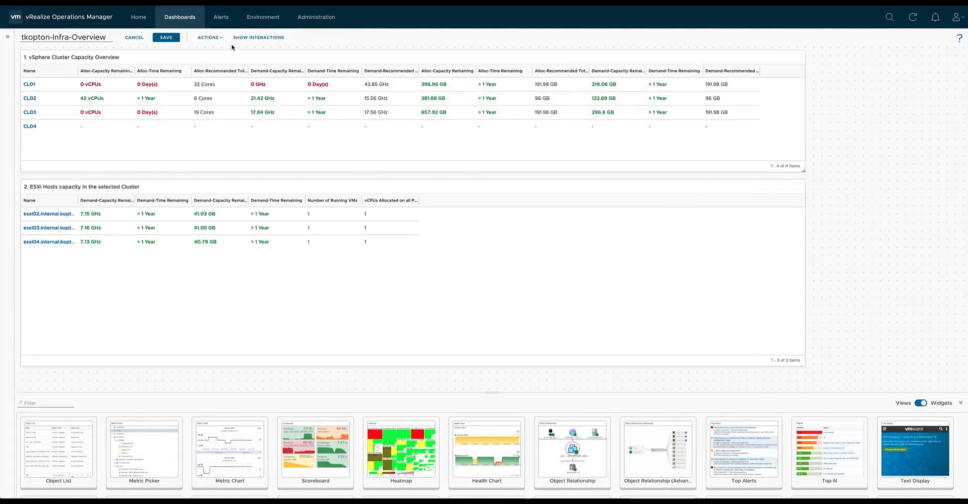
{"action": "left_click", "coordinate": [170, 37]}
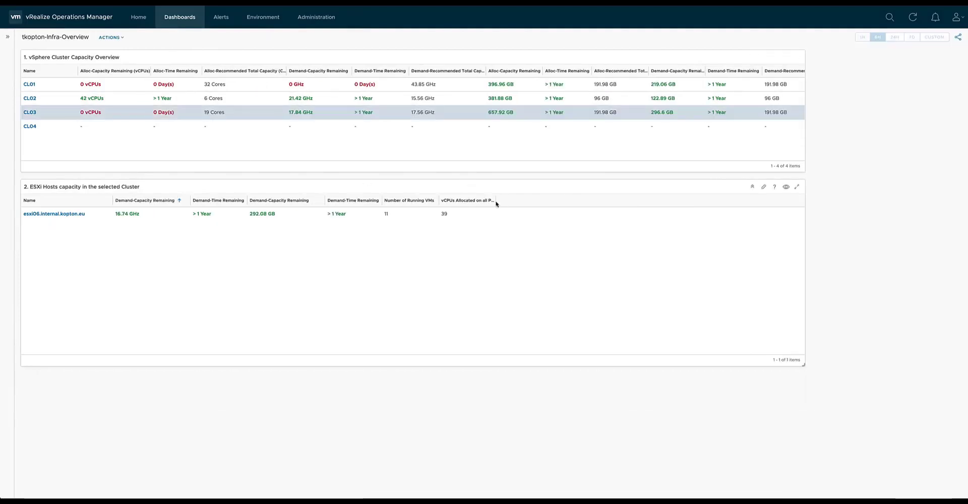
{"action": "left_click_drag", "start_coordinate": [496, 204], "coordinate": [548, 204]}
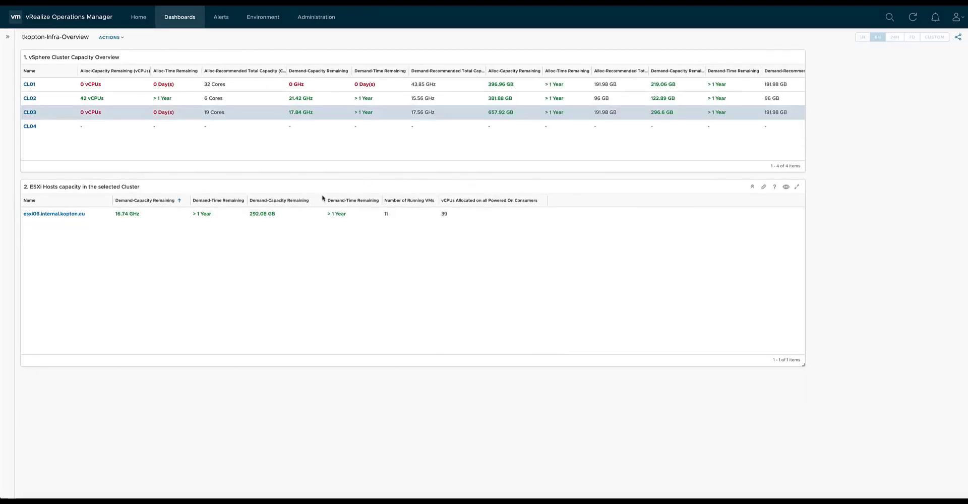
Try the widget interaction by selecting CL01, CL02 and CL03 in the cluster capacity overview.
{"action": "left_click", "coordinate": [178, 87]}
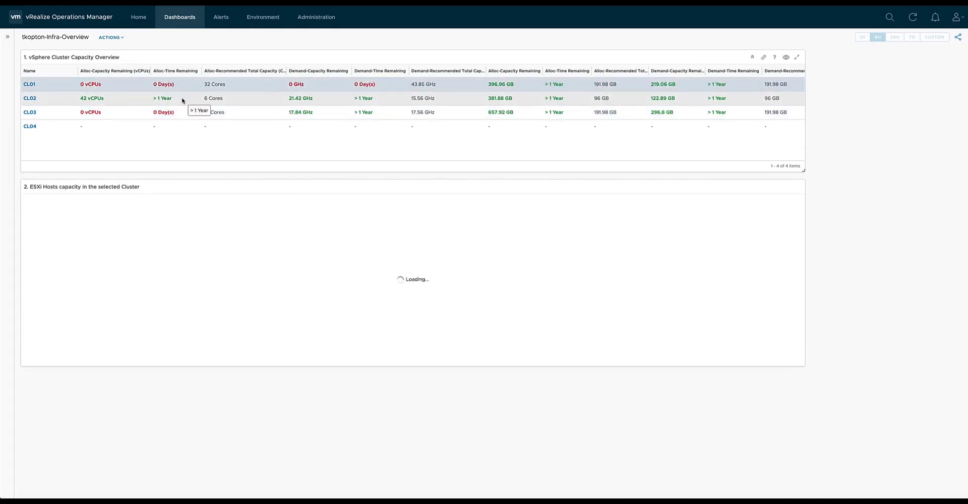
{"action": "left_click", "coordinate": [182, 100]}
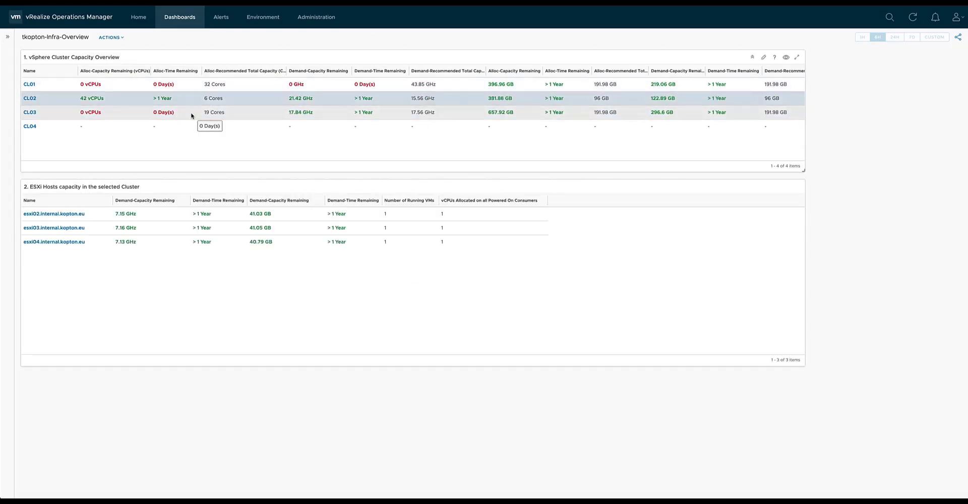
{"action": "left_click", "coordinate": [191, 116]}
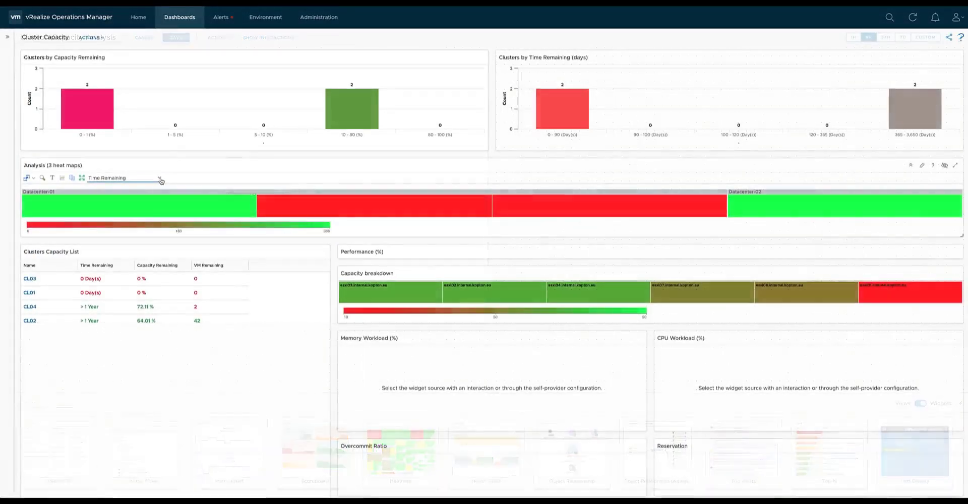
Examine the Cluster Capacity dashboard's Analysis heat map with the Capacity Remaining, VM Remaining and Time Remaining configurations.
{"action": "left_click", "coordinate": [160, 178]}
{"action": "left_click", "coordinate": [151, 195]}
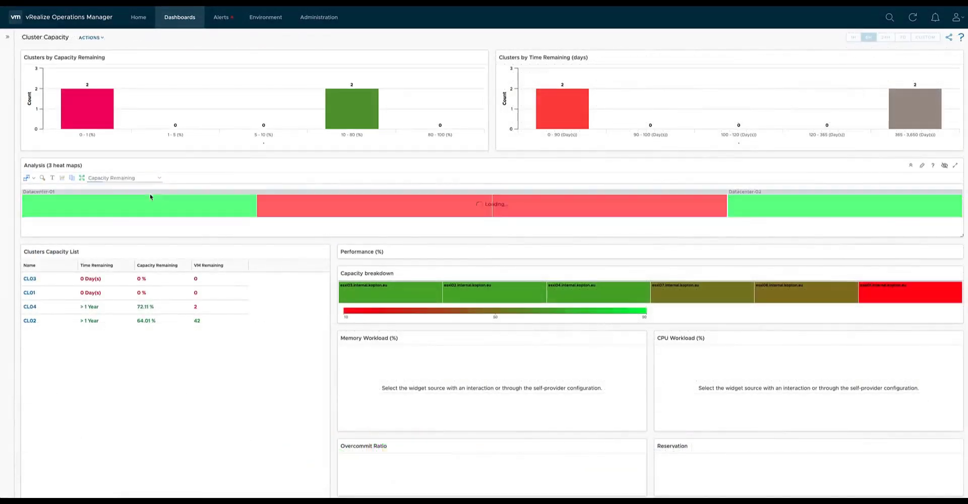
{"action": "left_click", "coordinate": [151, 178]}
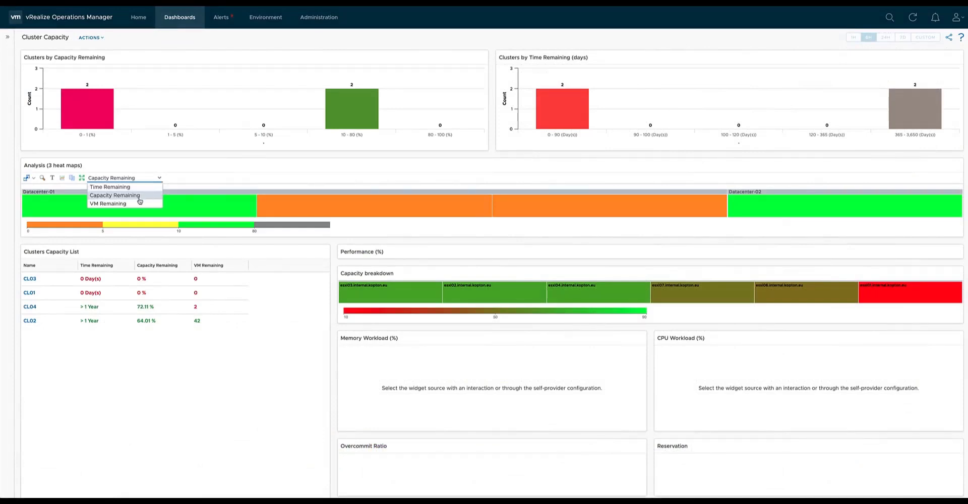
{"action": "left_click", "coordinate": [135, 204]}
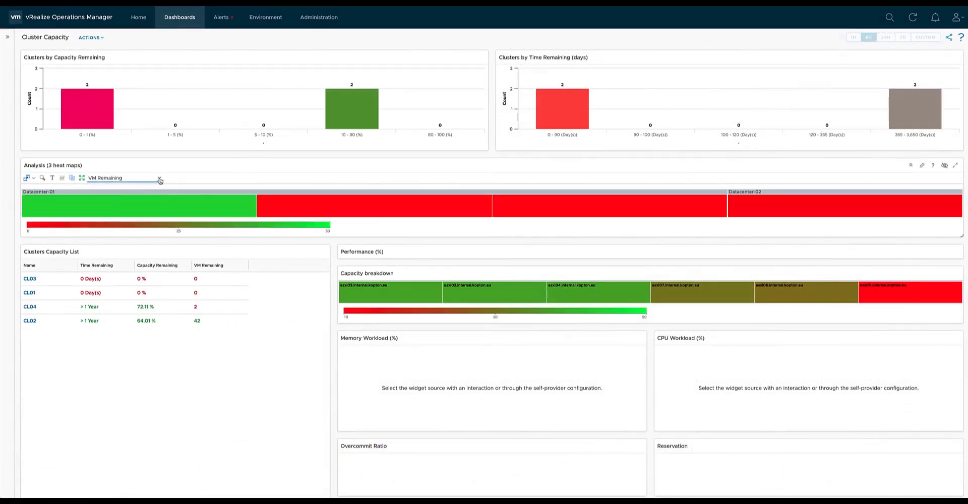
{"action": "left_click", "coordinate": [158, 178]}
{"action": "left_click", "coordinate": [135, 188]}
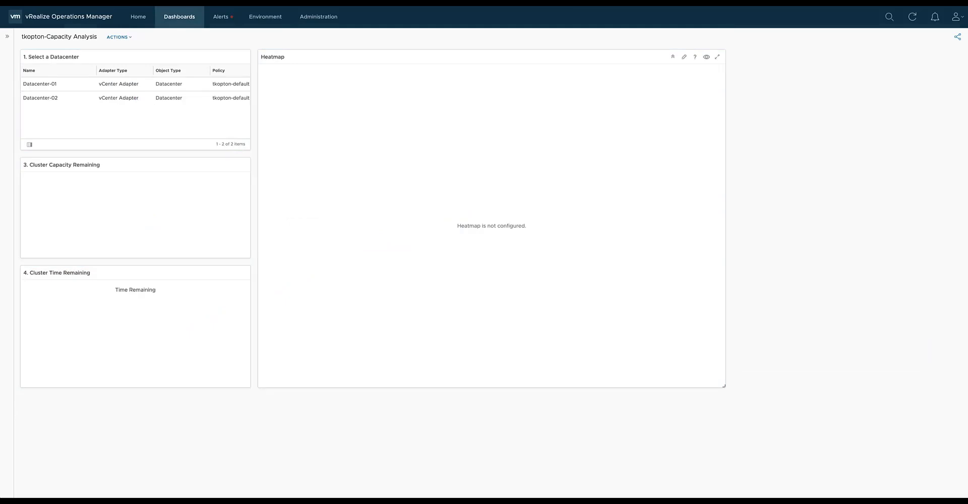
On the Capacity Analysis dashboard, retitle the unconfigured Heatmap widget "2. Select a Cluster and check CPU Capacity - Demand and Allocation".
{"action": "left_click", "coordinate": [683, 57]}
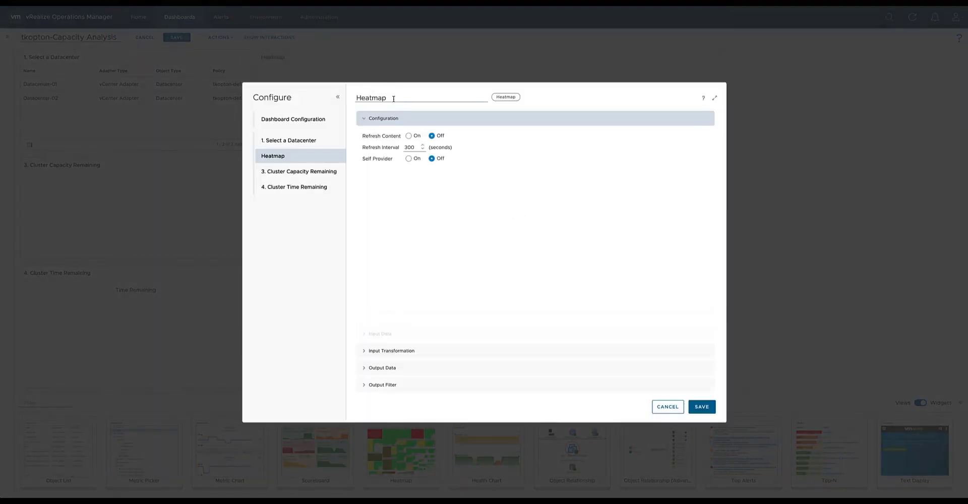
{"action": "double_click", "coordinate": [393, 98]}
{"action": "type", "text": "2. S"}
{"action": "type", "text": "Select a Cluster and check CPU Capacity - Demand and Allo"}
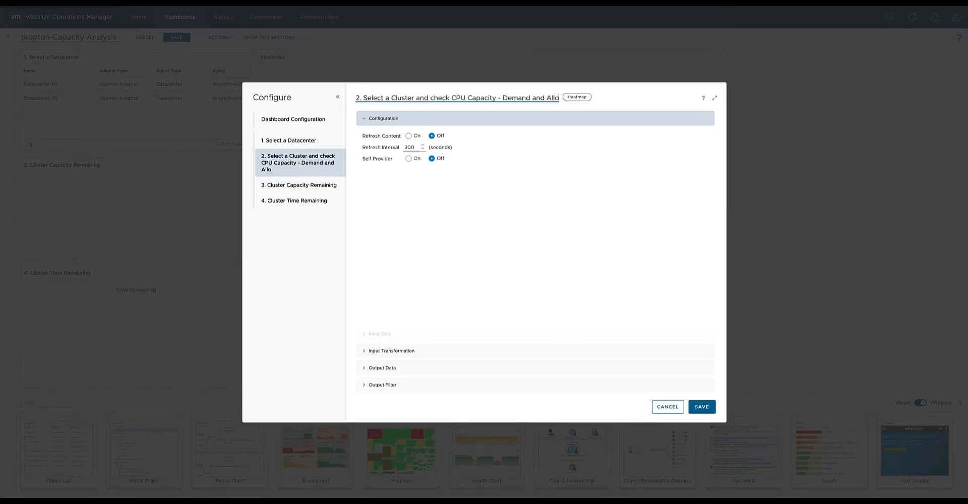
{"action": "type", "text": "cation"}
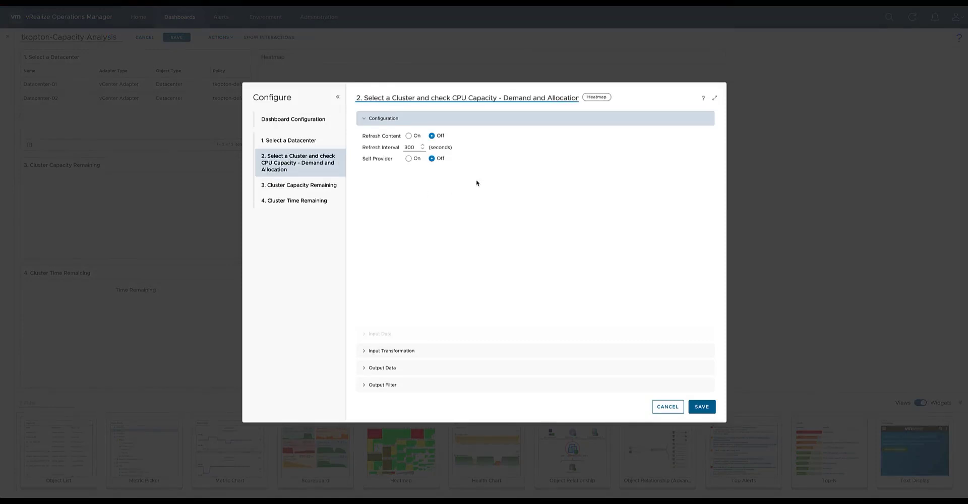
Restrict the heatmap's input transformation relationship to Children by excluding Parent and Self.
{"action": "left_click", "coordinate": [400, 351]}
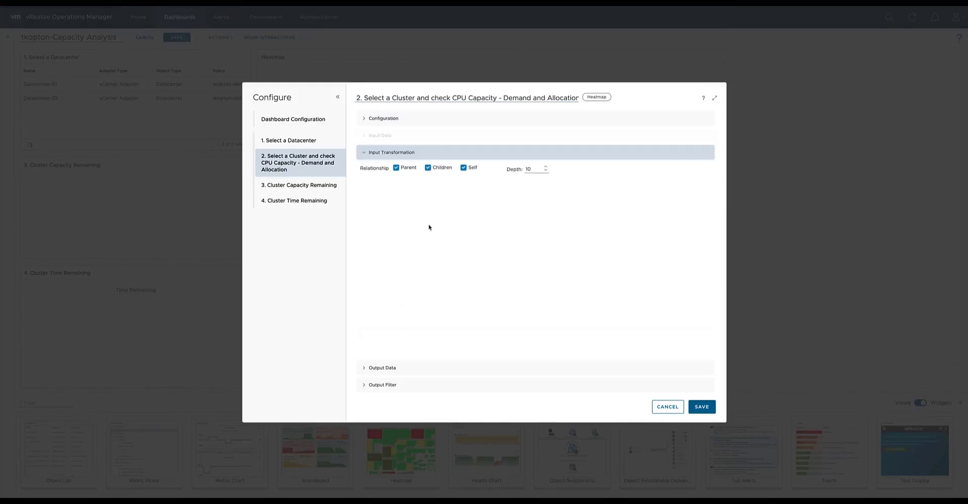
{"action": "left_click", "coordinate": [396, 169]}
{"action": "left_click", "coordinate": [464, 168]}
Add a heatmap output configuration named "CPU Remaining Capacity - Demand".
{"action": "left_click", "coordinate": [382, 368]}
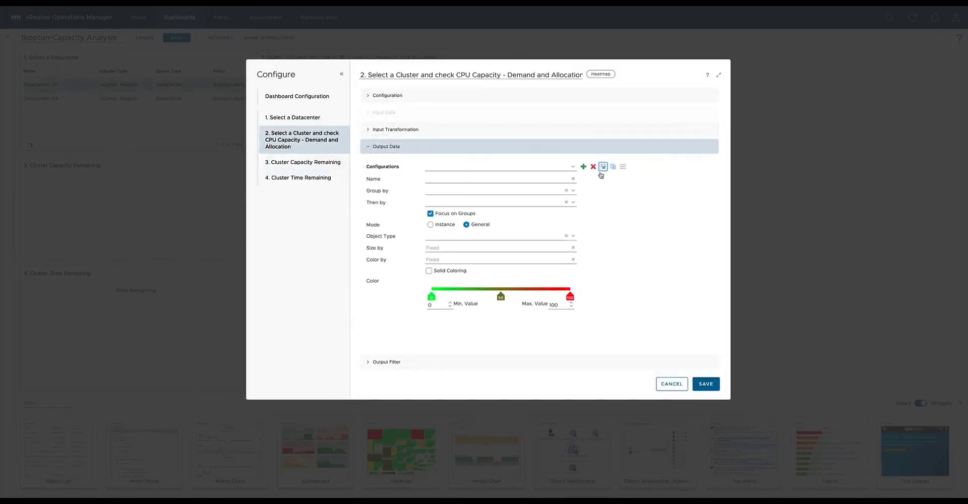
{"action": "left_click", "coordinate": [583, 166]}
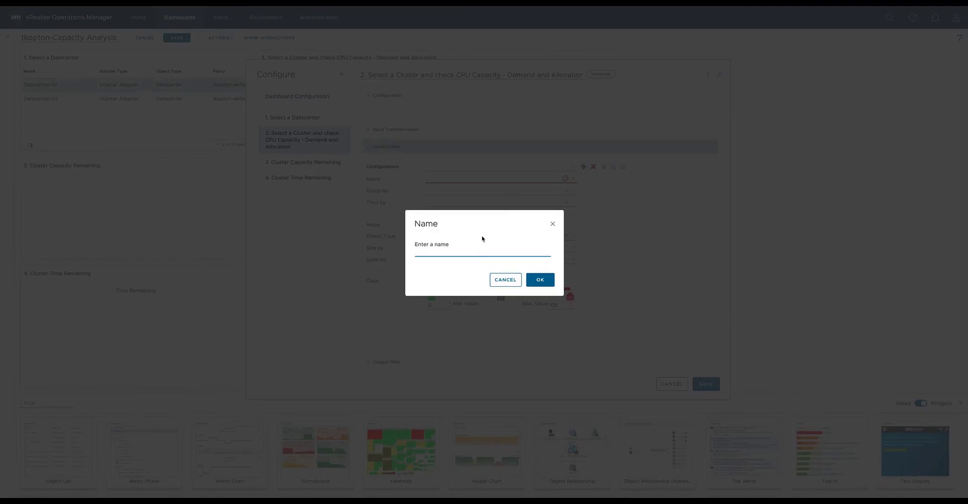
{"action": "type", "text": "CPU Remaining Capacity - Demand"}
{"action": "left_click", "coordinate": [538, 280]}
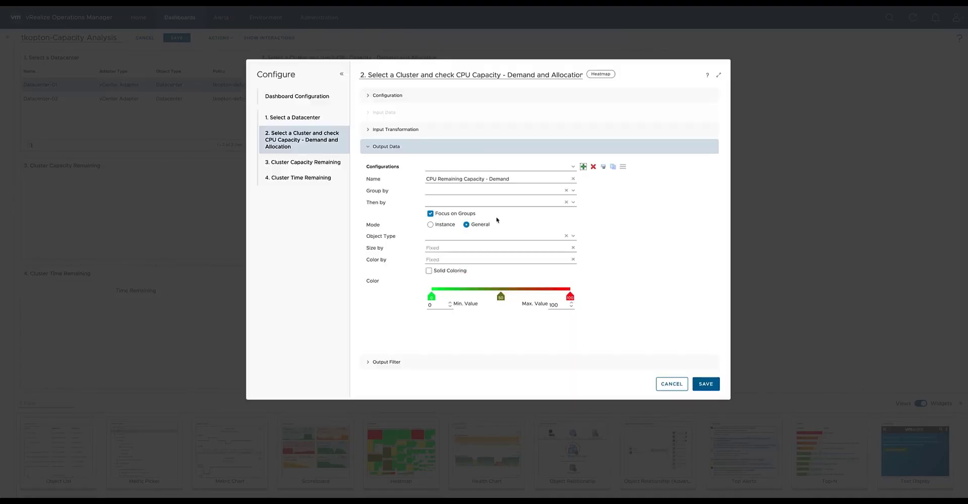
Group the heatmap by the vCenter Adapter's Cluster Compute Resource and set its object type to Cluster Compute Resource as well.
{"action": "left_click", "coordinate": [573, 191]}
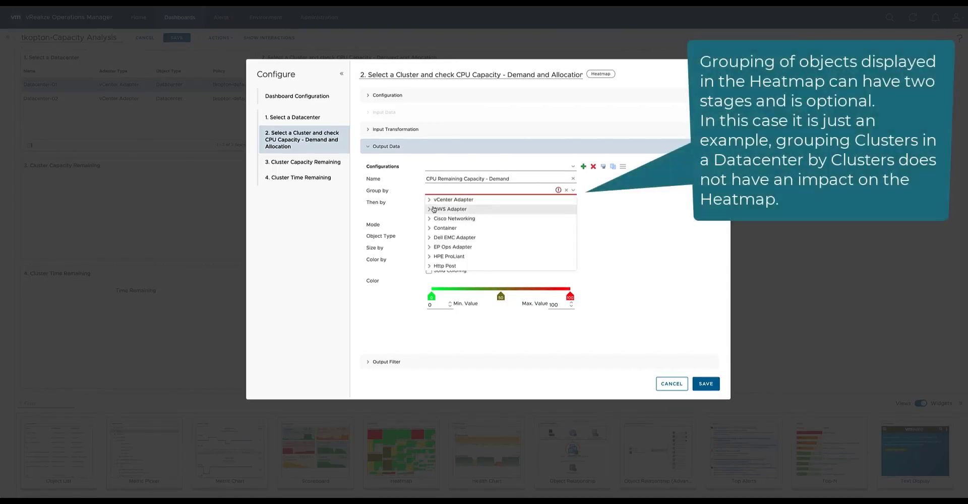
{"action": "left_click", "coordinate": [430, 199]}
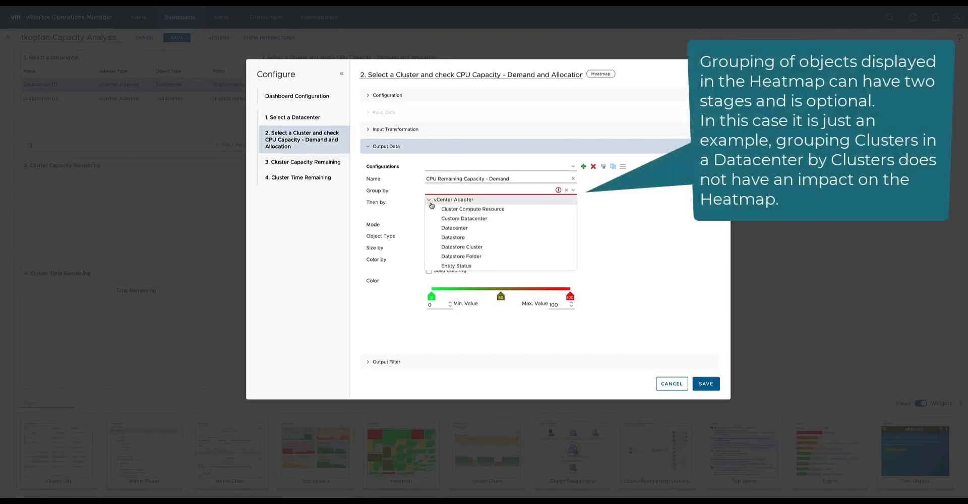
{"action": "left_click", "coordinate": [467, 209]}
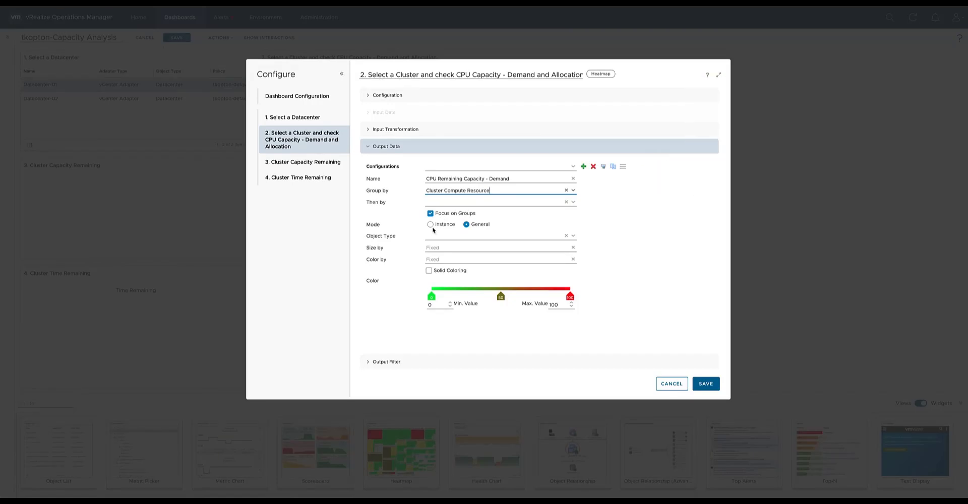
{"action": "left_click", "coordinate": [573, 236]}
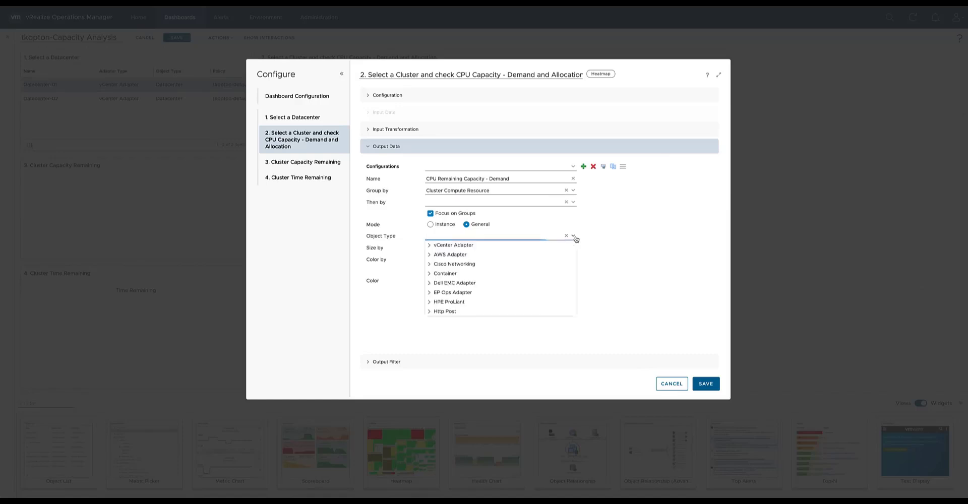
{"action": "left_click", "coordinate": [427, 245]}
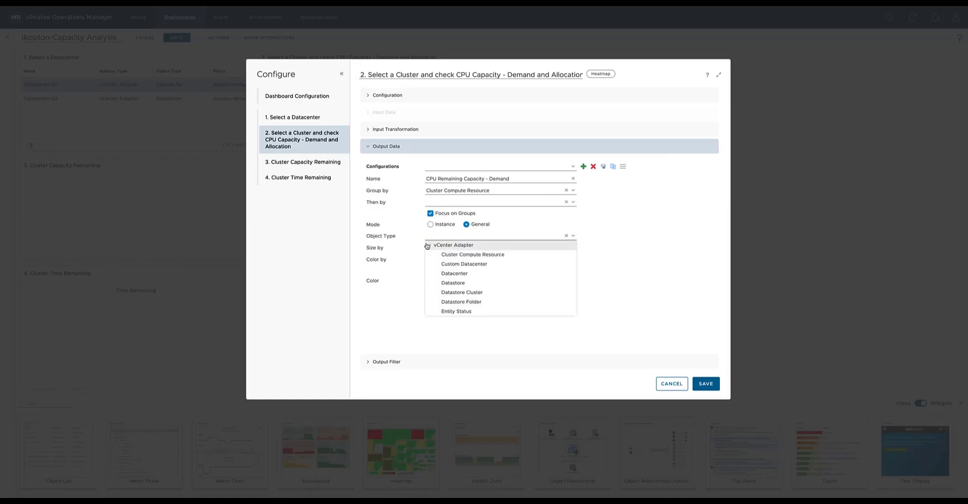
{"action": "left_click", "coordinate": [461, 254]}
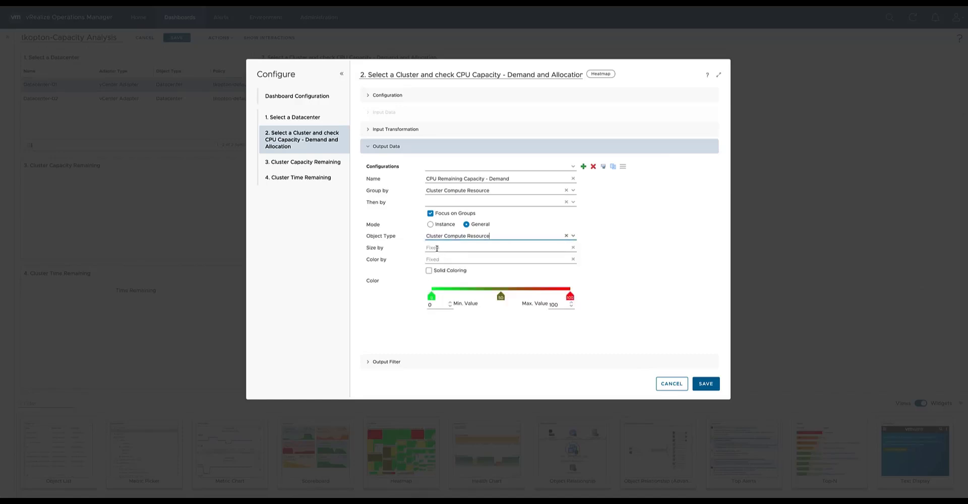
{"action": "left_click", "coordinate": [437, 249]}
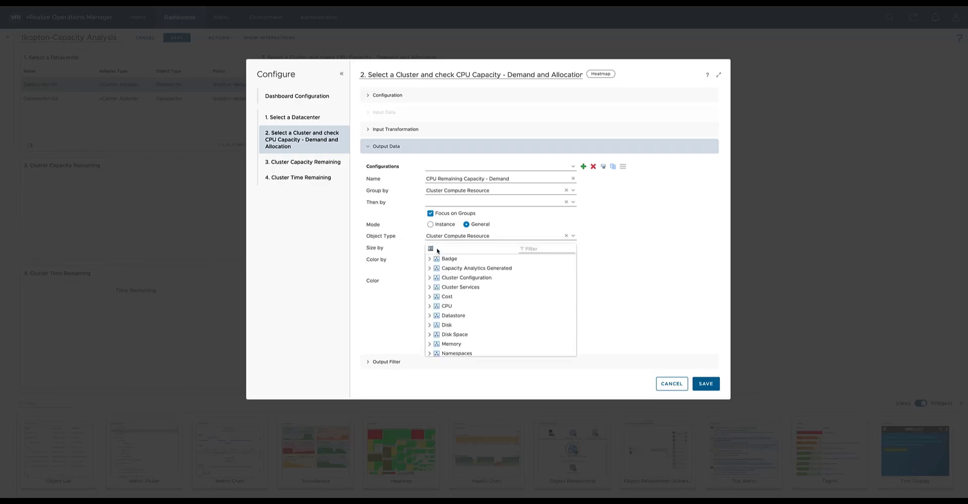
{"action": "left_click", "coordinate": [430, 269]}
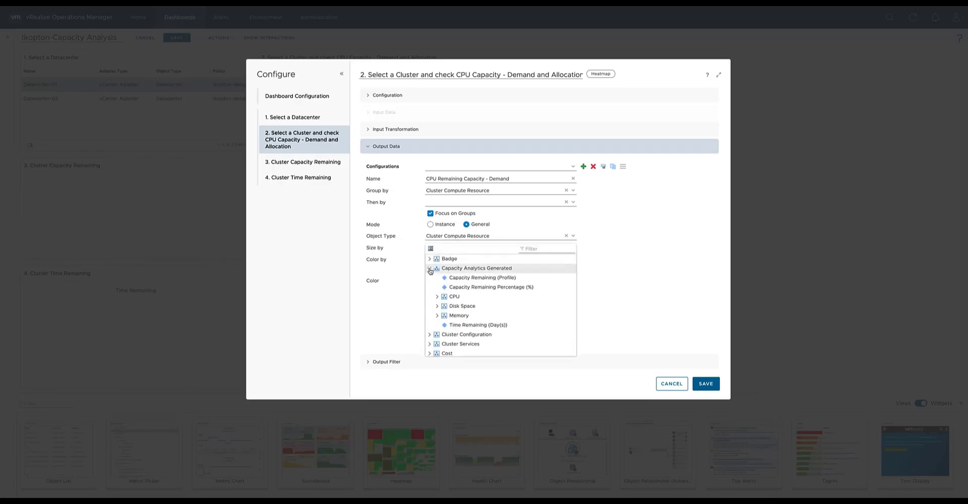
{"action": "left_click", "coordinate": [430, 270]}
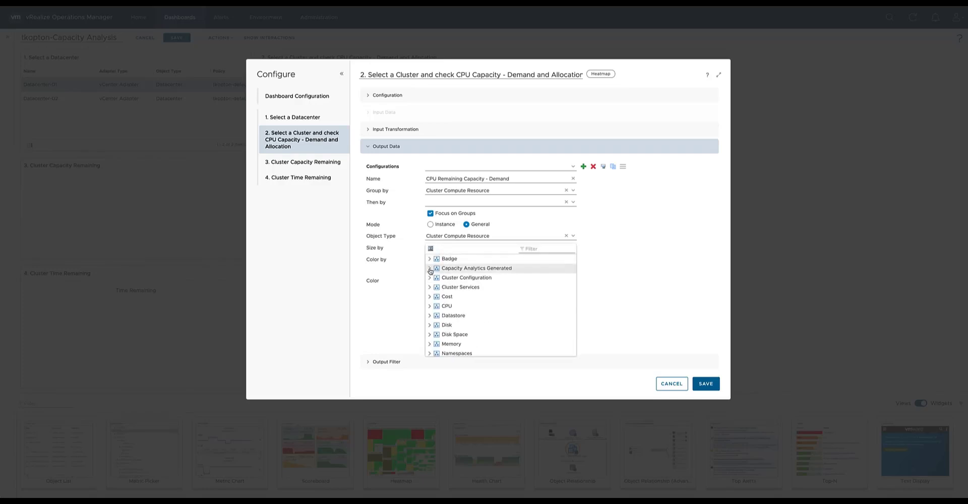
{"action": "left_click", "coordinate": [620, 254]}
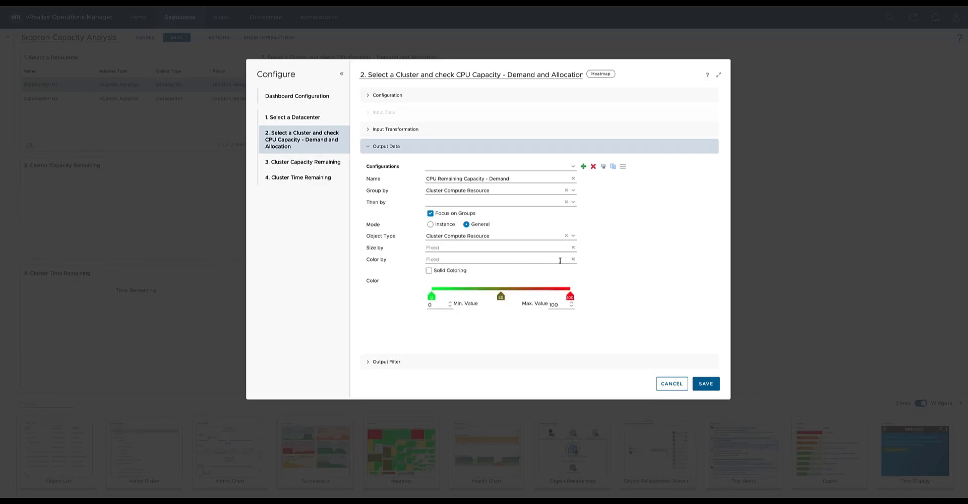
Color the heatmap by the metric Capacity Analytics Generated|CPU|Demand|Capacity Remaining (MHz).
{"action": "left_click", "coordinate": [483, 259]}
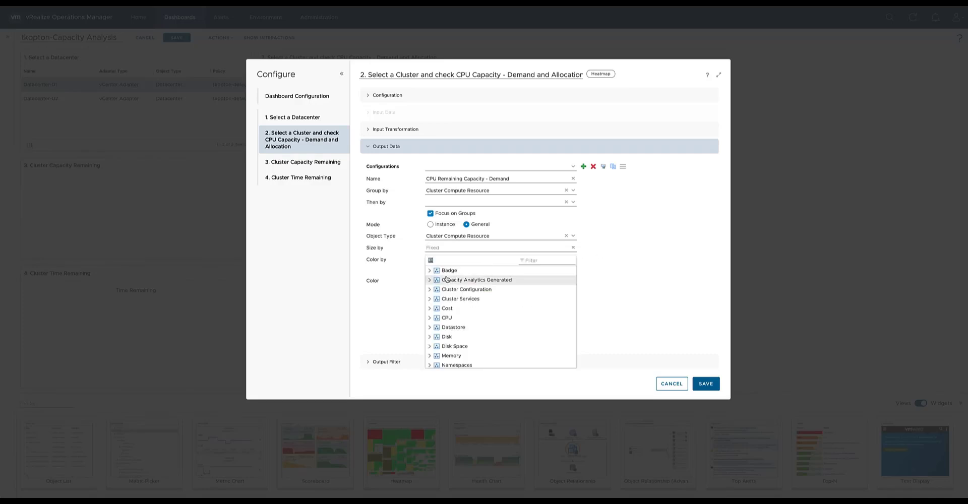
{"action": "left_click", "coordinate": [430, 281]}
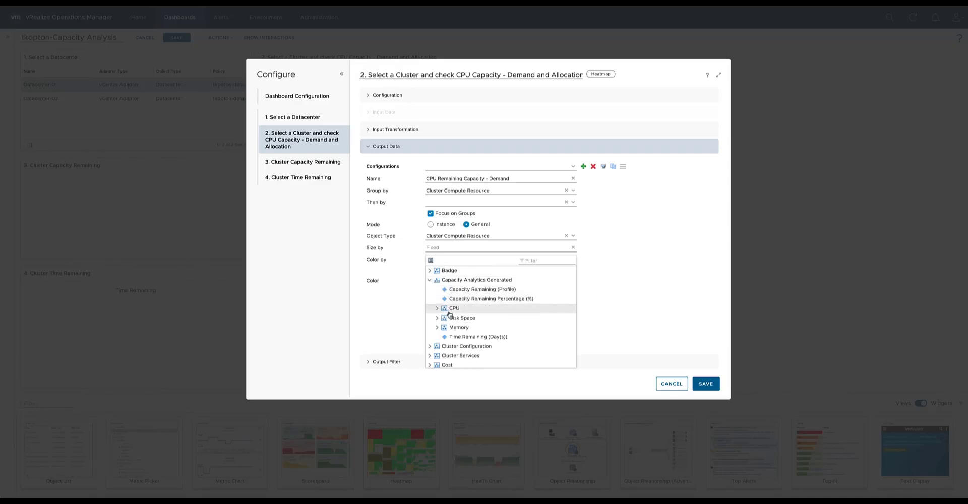
{"action": "left_click", "coordinate": [437, 309]}
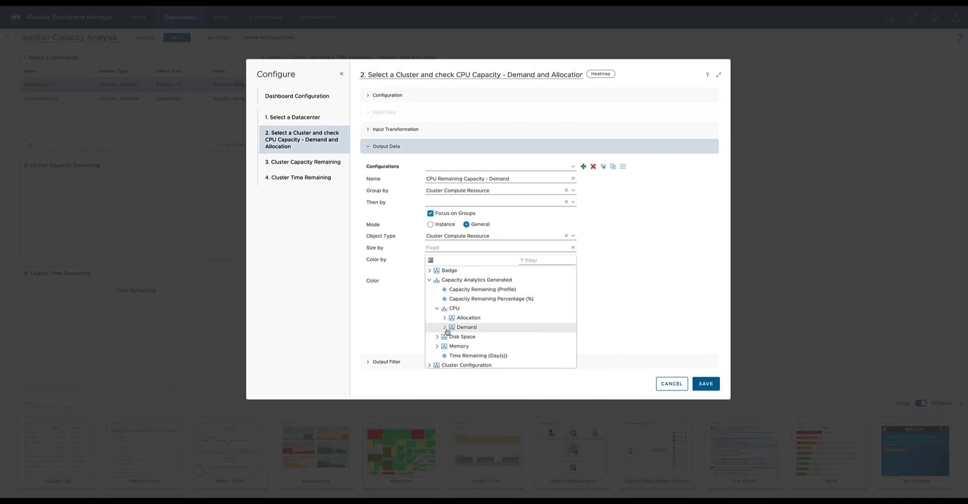
{"action": "left_click", "coordinate": [444, 328]}
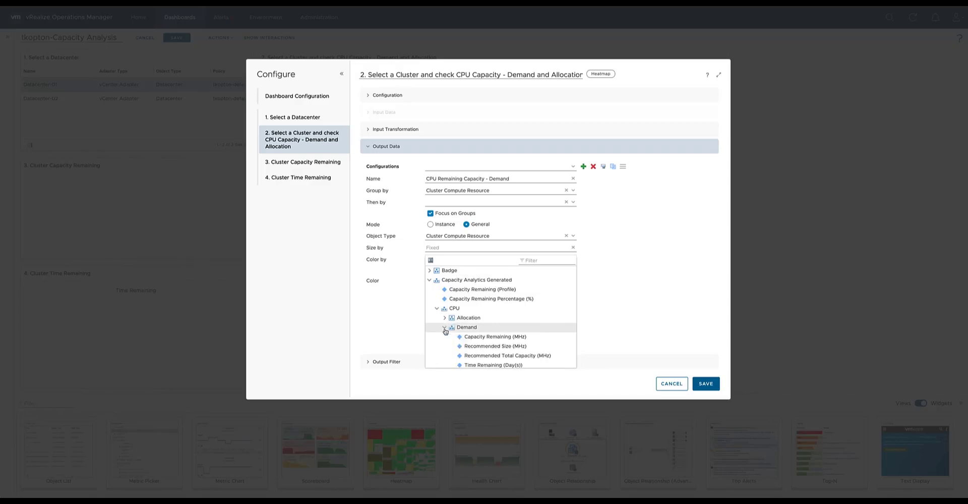
{"action": "left_click", "coordinate": [516, 338]}
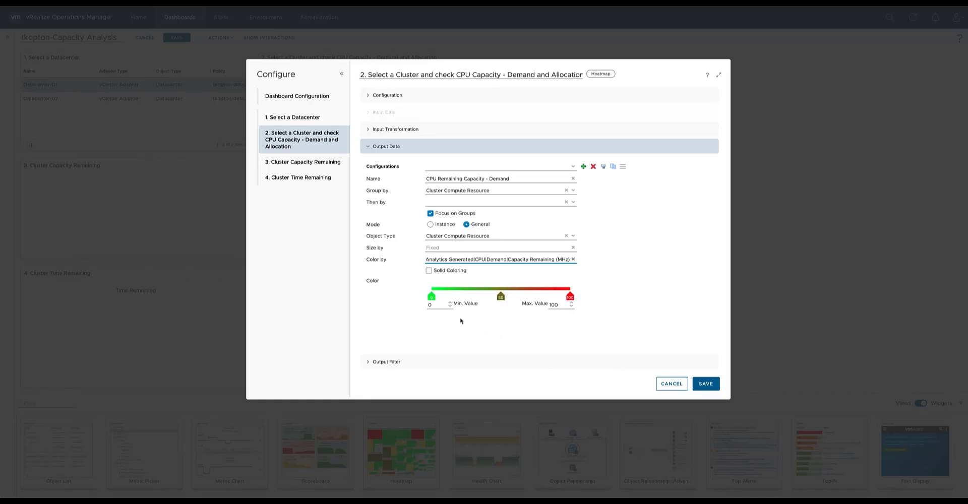
Set the color range from red at the minimum to dark green at a maximum value of 45000, and save the heatmap.
{"action": "left_click", "coordinate": [431, 297]}
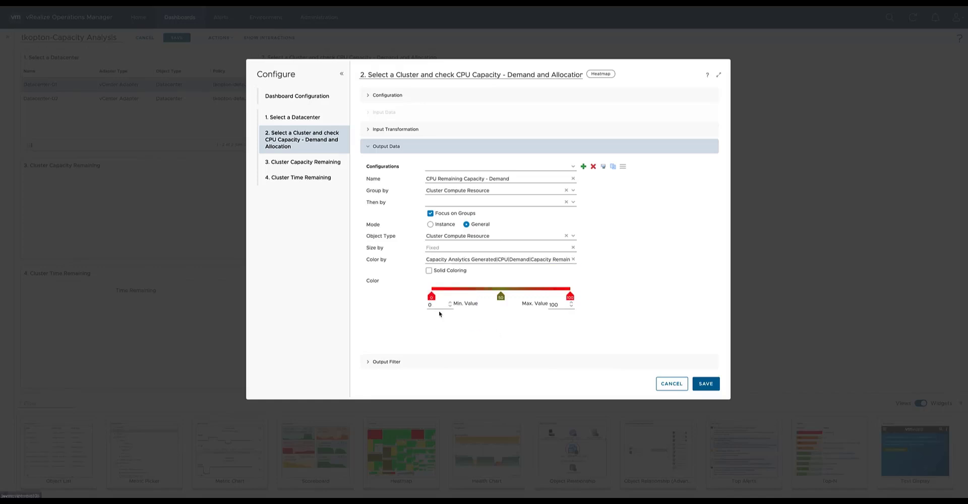
{"action": "left_click", "coordinate": [570, 297]}
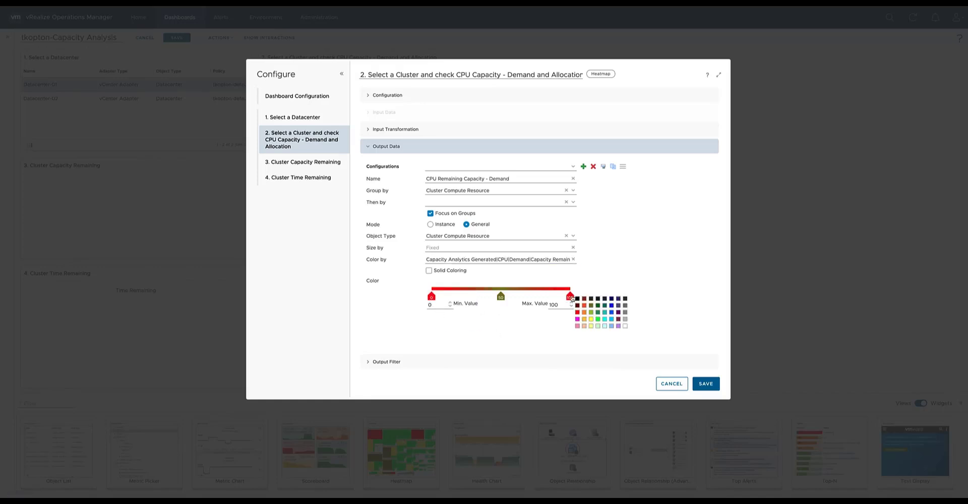
{"action": "left_click", "coordinate": [598, 305]}
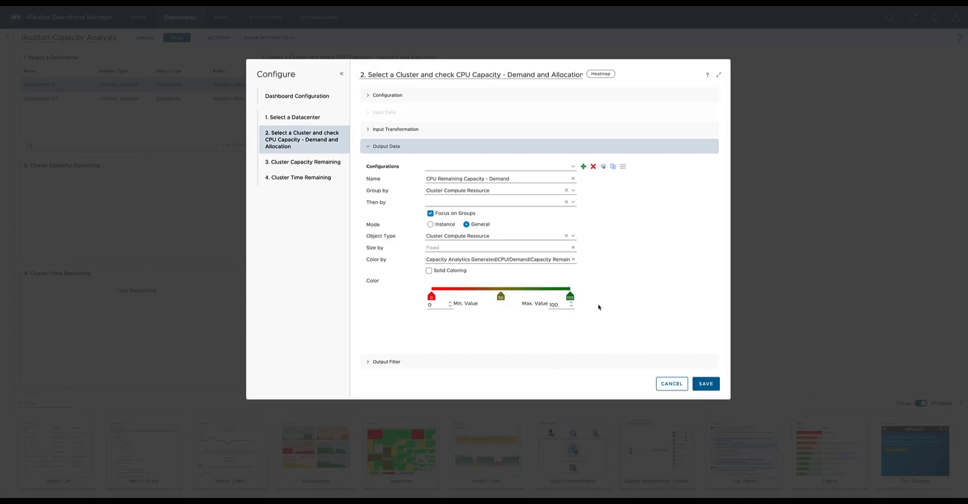
{"action": "double_click", "coordinate": [554, 305]}
{"action": "type", "text": "45000"}
{"action": "left_click", "coordinate": [515, 336]}
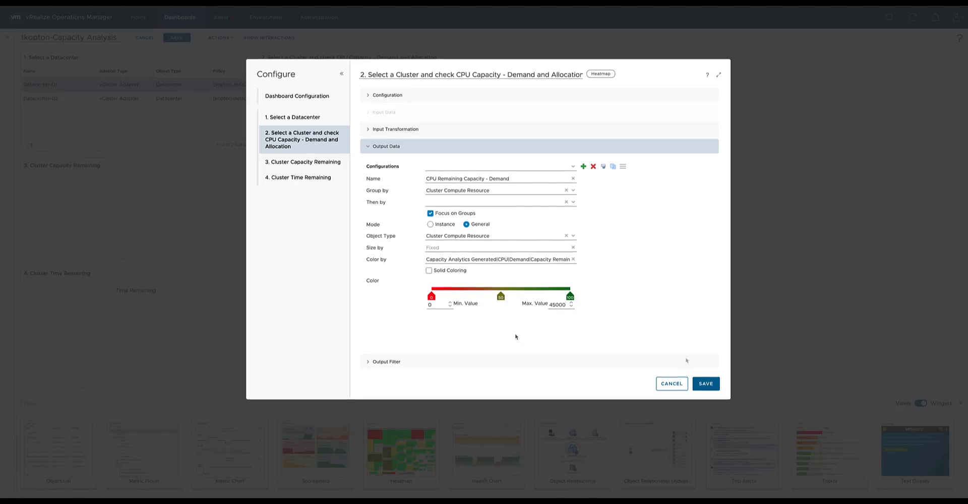
{"action": "left_click", "coordinate": [703, 385]}
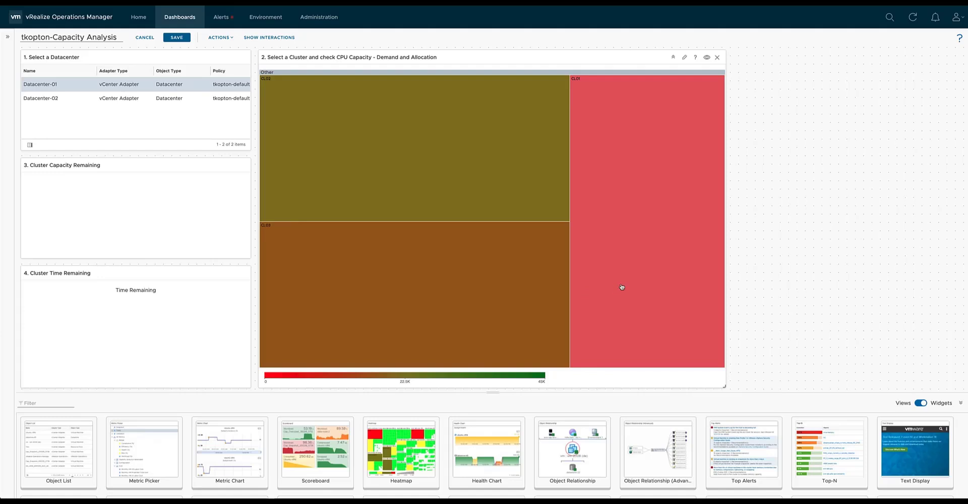
Check the clusters' remaining CPU capacity by demand in the heatmap and select the cluster CL03.
{"action": "mouse_move", "coordinate": [621, 286]}
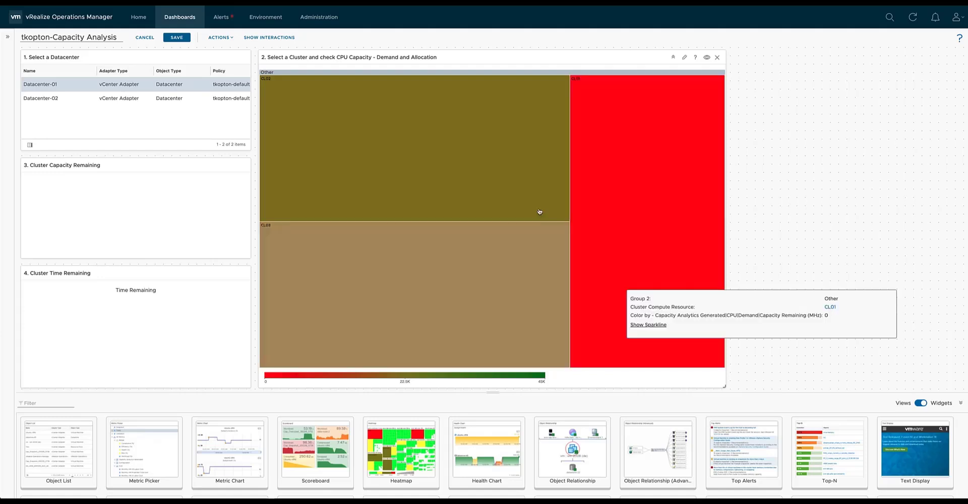
{"action": "mouse_move", "coordinate": [490, 177]}
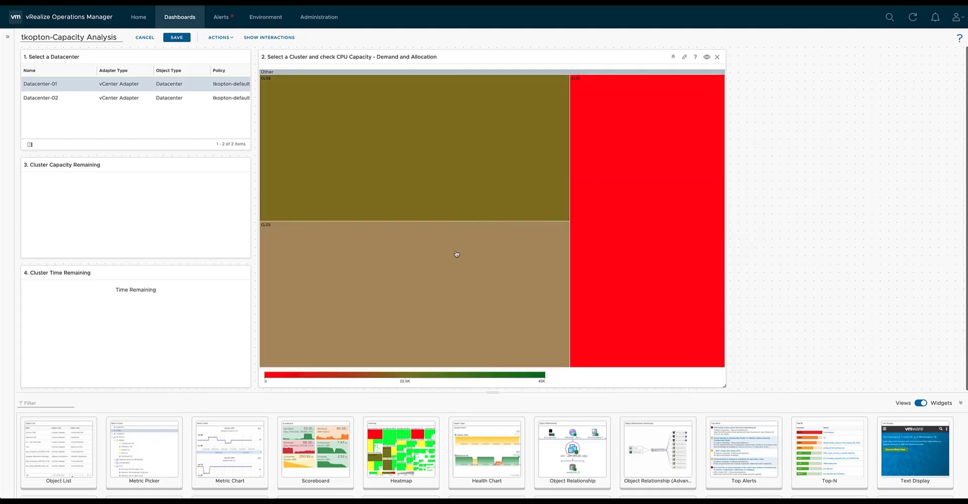
{"action": "left_click", "coordinate": [457, 253]}
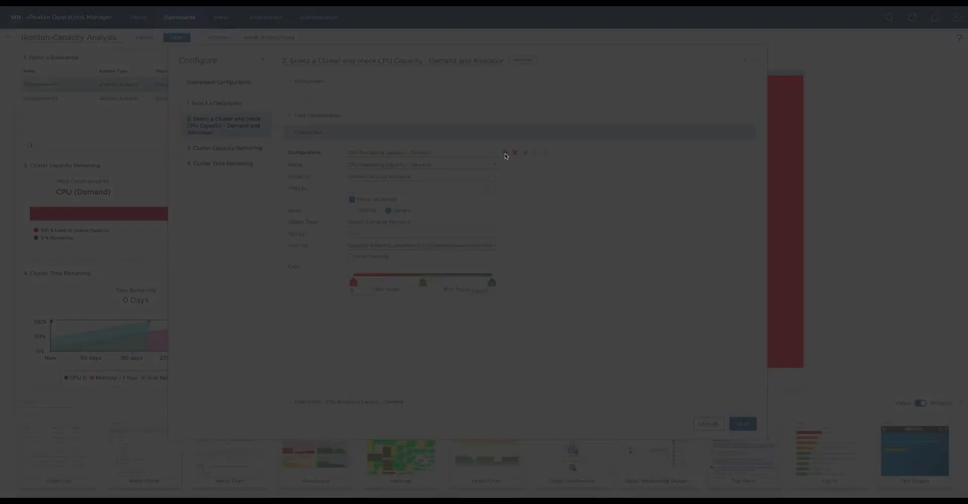
Add a heatmap configuration named "CPU Remaining Capacity - Allocation" with the vCenter Adapter's Cluster Compute Resource as both grouping and object type.
{"action": "type", "text": "CPU Remaining Capacity - Allocation"}
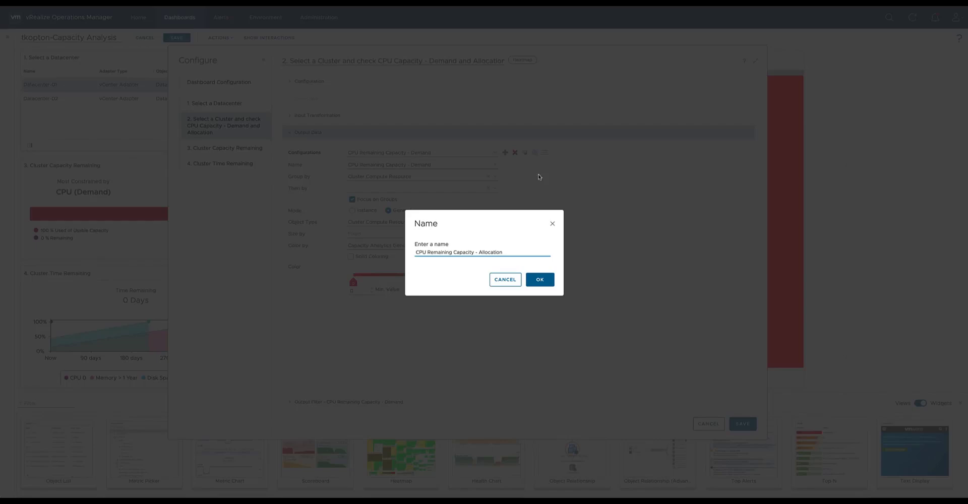
{"action": "left_click", "coordinate": [546, 281]}
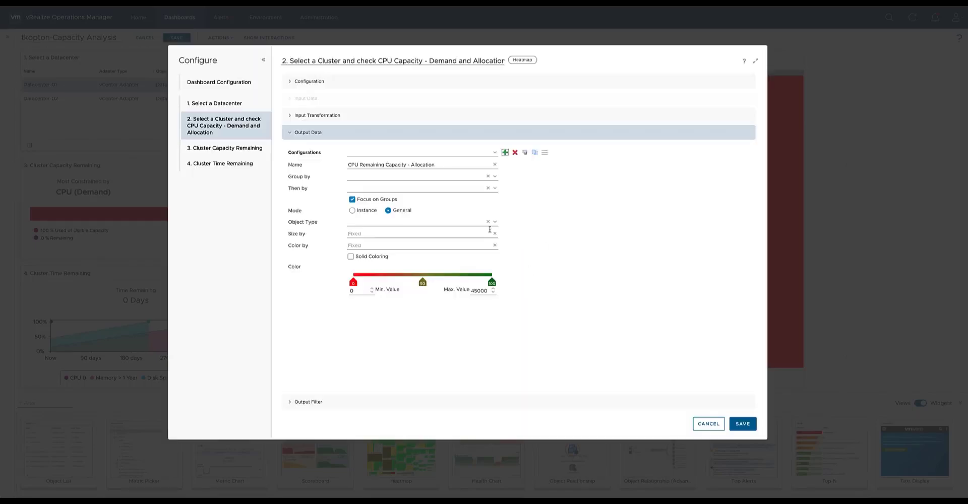
{"action": "left_click", "coordinate": [495, 176]}
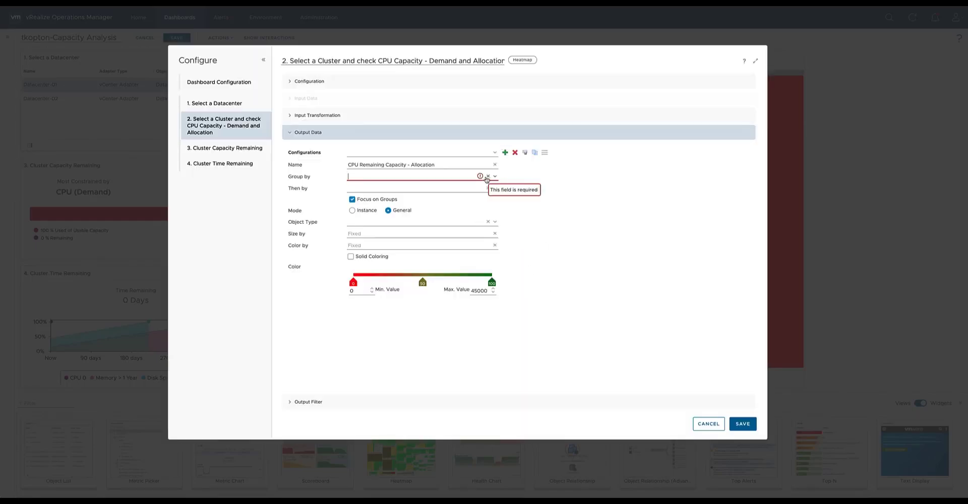
{"action": "left_click", "coordinate": [495, 176]}
{"action": "left_click", "coordinate": [357, 188]}
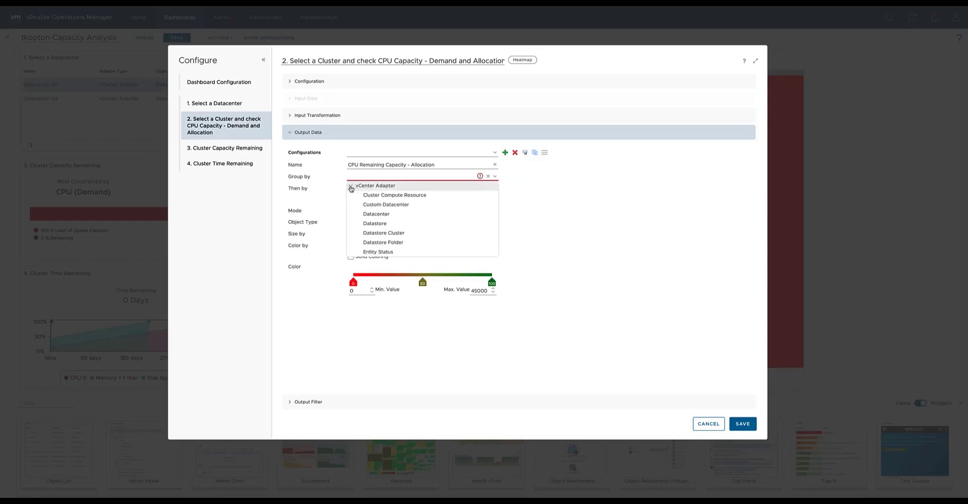
{"action": "left_click", "coordinate": [368, 197]}
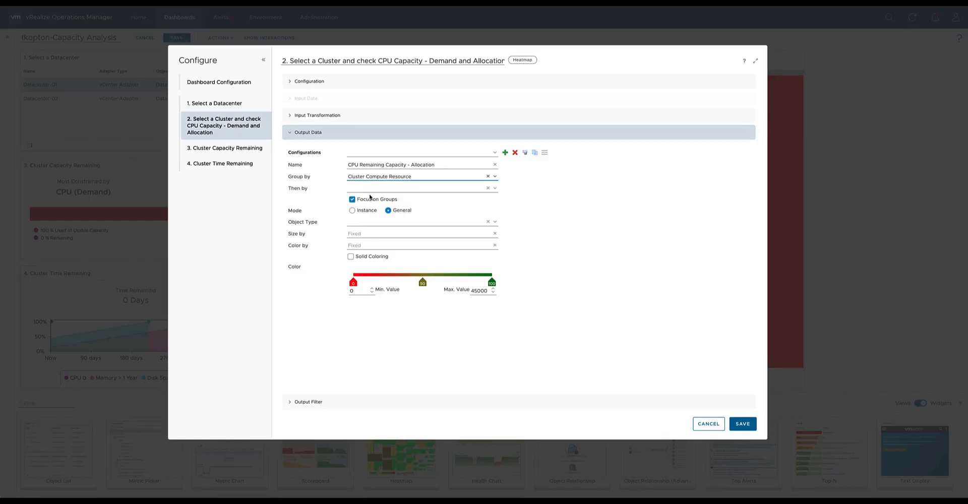
{"action": "left_click", "coordinate": [495, 222]}
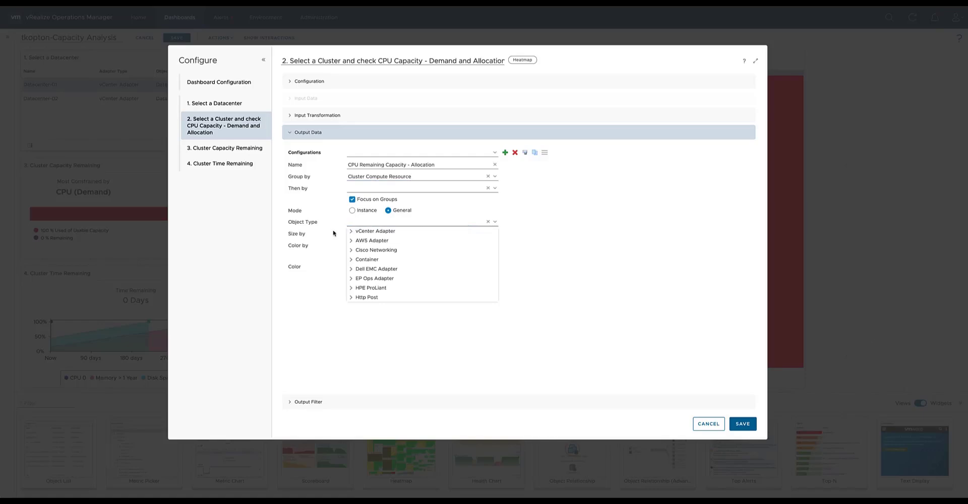
{"action": "left_click", "coordinate": [351, 231]}
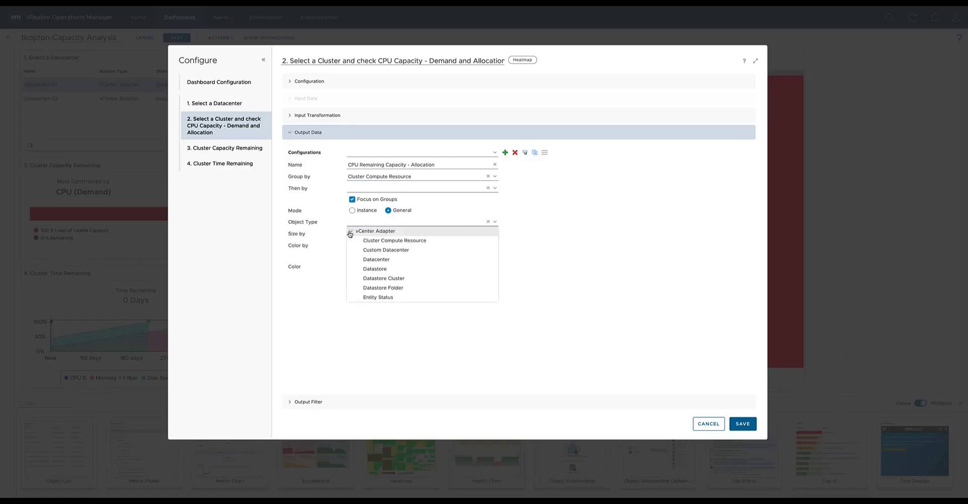
{"action": "left_click", "coordinate": [382, 242]}
Color the Allocation configuration by the metric Capacity Analytics Generated|CPU|Allocation|Capacity Remaining (vCPUs).
{"action": "left_click", "coordinate": [359, 246]}
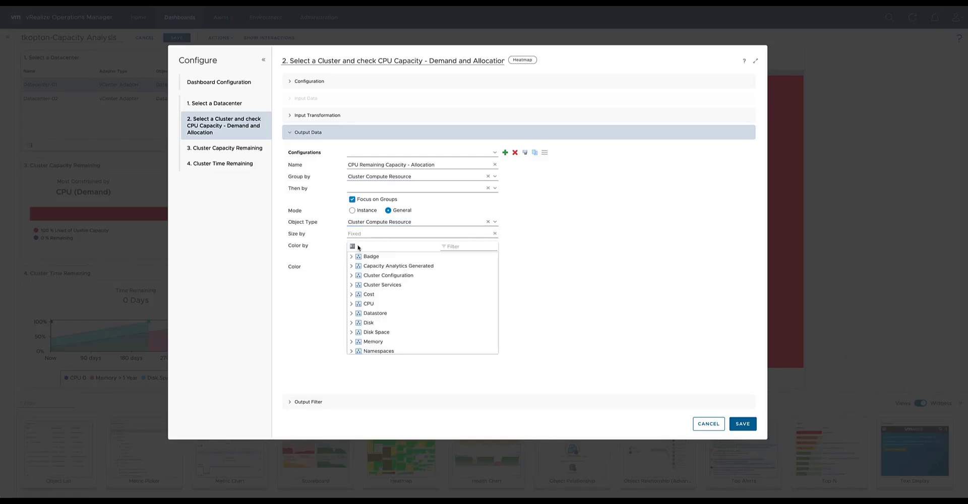
{"action": "left_click", "coordinate": [351, 266]}
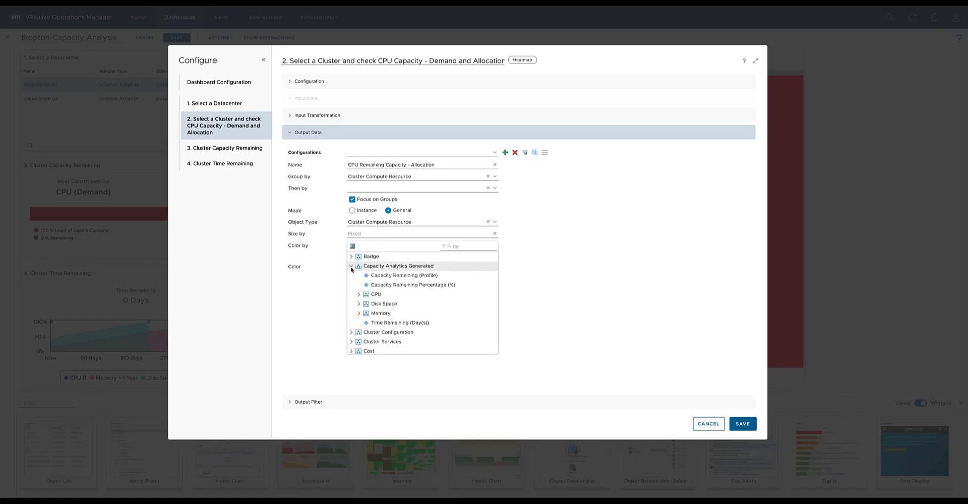
{"action": "left_click", "coordinate": [358, 294]}
{"action": "left_click", "coordinate": [366, 304]}
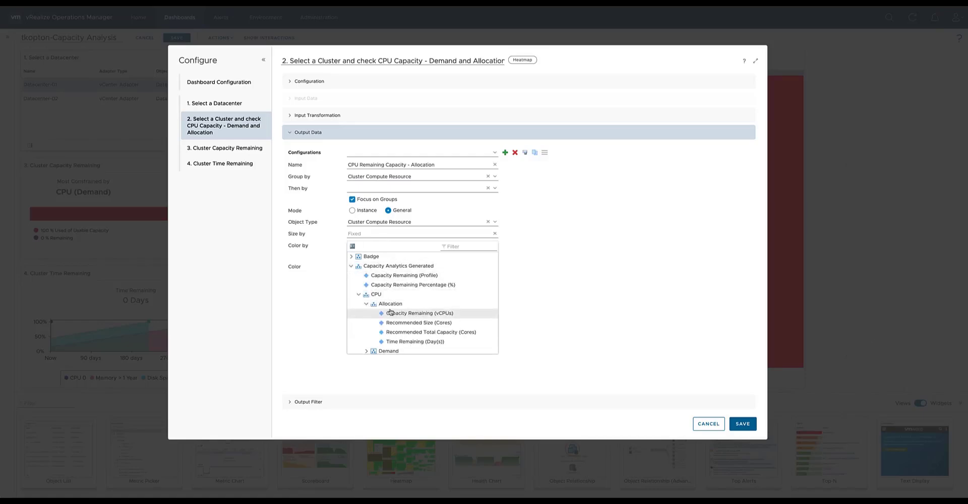
{"action": "left_click", "coordinate": [451, 314]}
{"action": "left_click", "coordinate": [451, 313]}
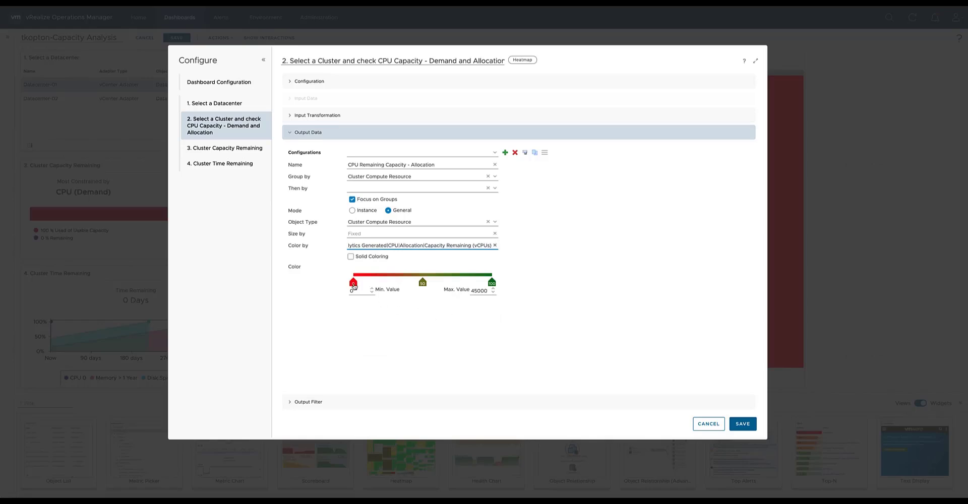
Set the Allocation configuration's maximum color value to 10 and save the heatmap.
{"action": "left_click_drag", "start_coordinate": [489, 290], "coordinate": [453, 294]}
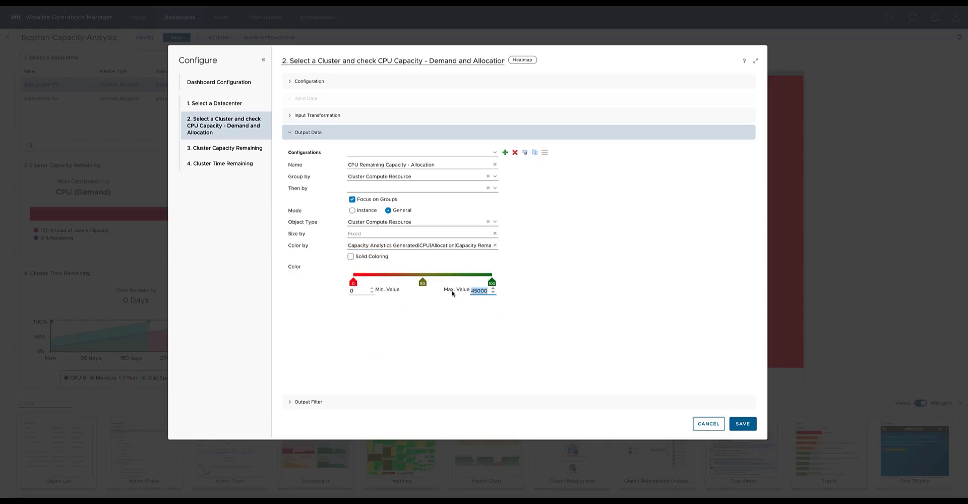
{"action": "key", "text": "BackSpace"}
{"action": "left_click", "coordinate": [738, 425]}
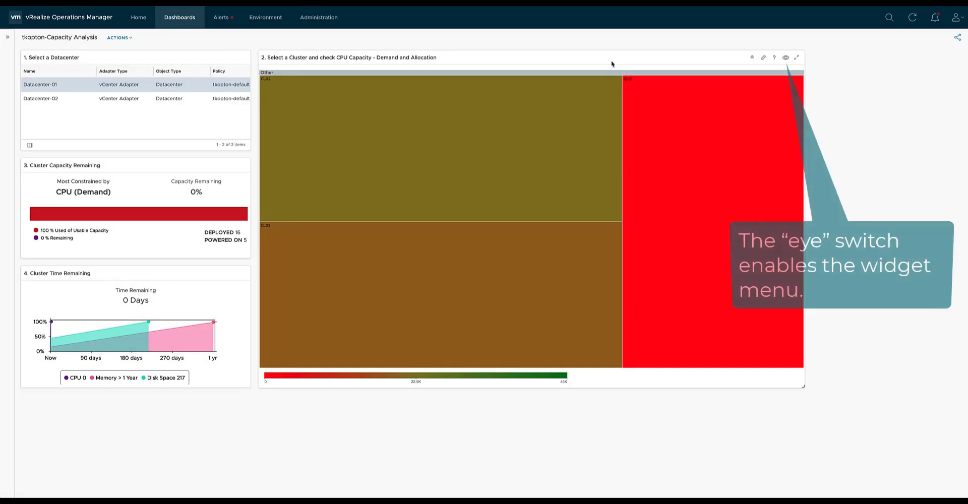
Show the heatmap's widget menu and switch to "CPU Remaining Capacity - Allocation" to check each cluster's remaining vCPUs.
{"action": "left_click", "coordinate": [786, 58]}
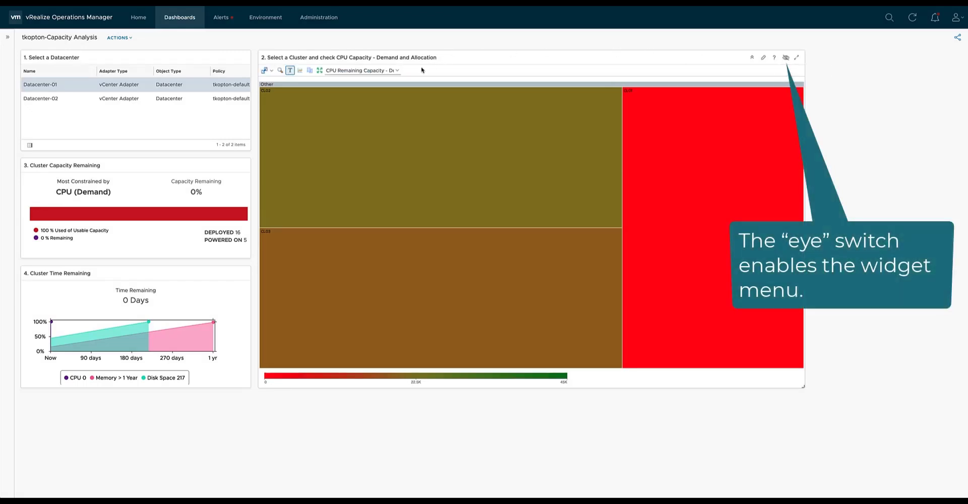
{"action": "left_click", "coordinate": [398, 73]}
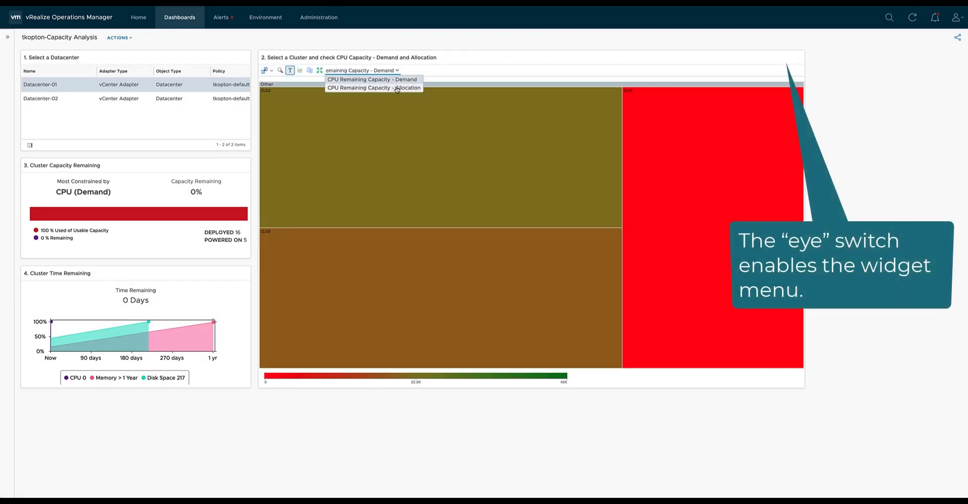
{"action": "left_click", "coordinate": [397, 90]}
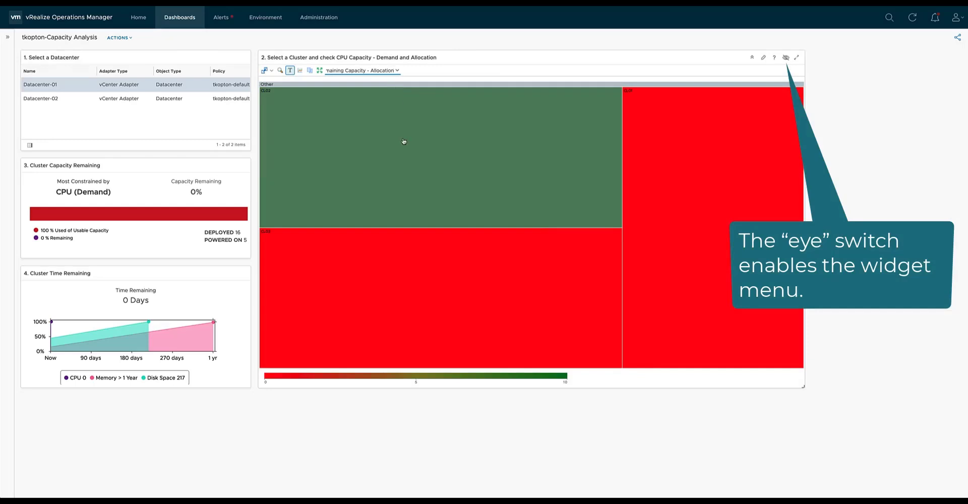
{"action": "mouse_move", "coordinate": [402, 141]}
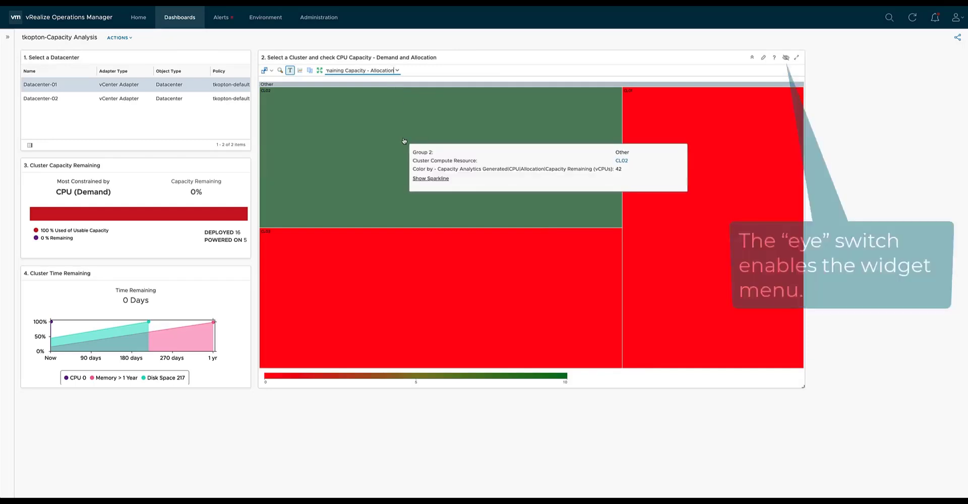
{"action": "mouse_move", "coordinate": [694, 143]}
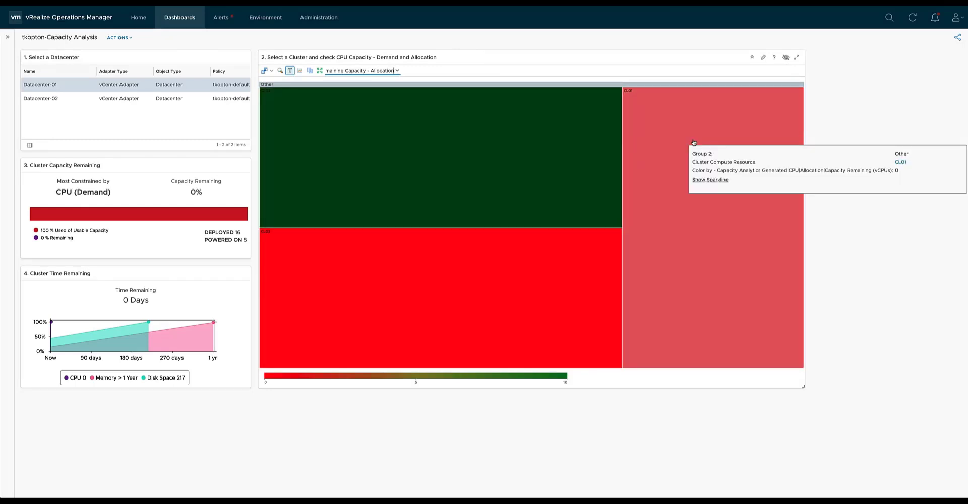
Switch the heatmap back to the "CPU Remaining Capacity - Demand" configuration.
{"action": "left_click", "coordinate": [397, 71]}
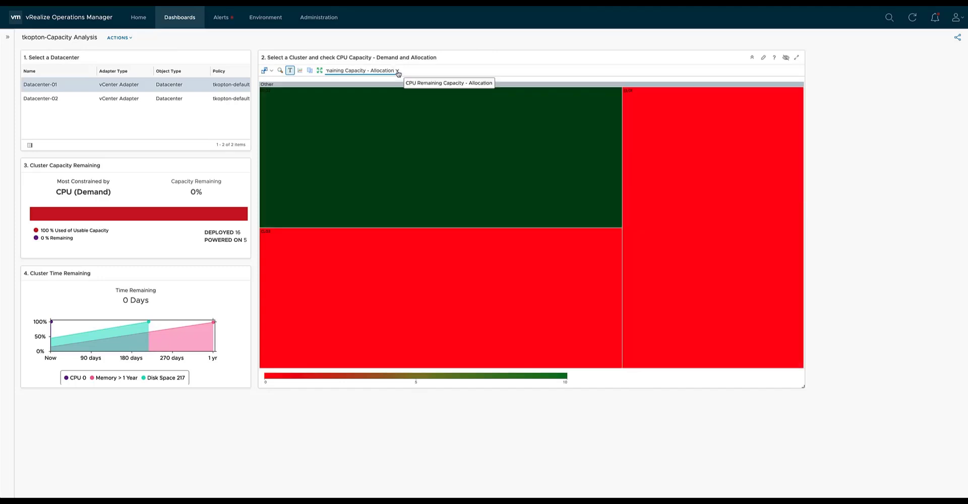
{"action": "left_click", "coordinate": [383, 80]}
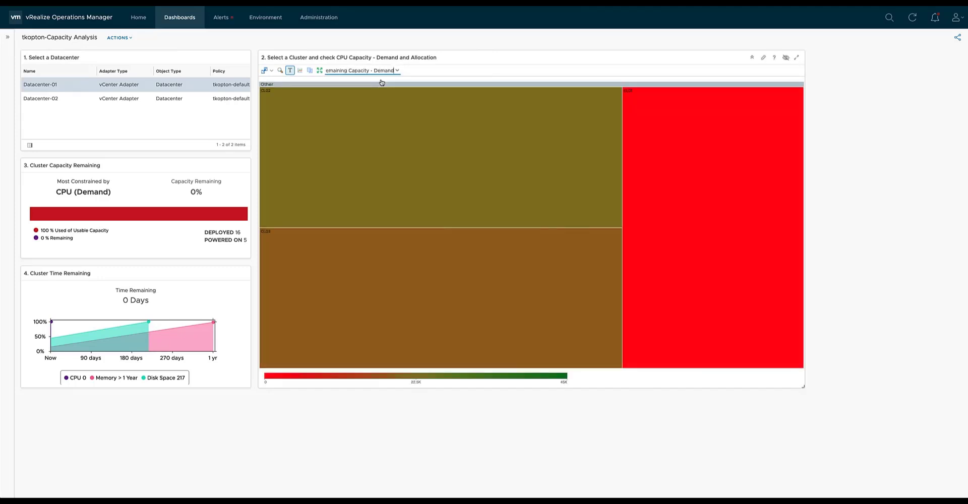
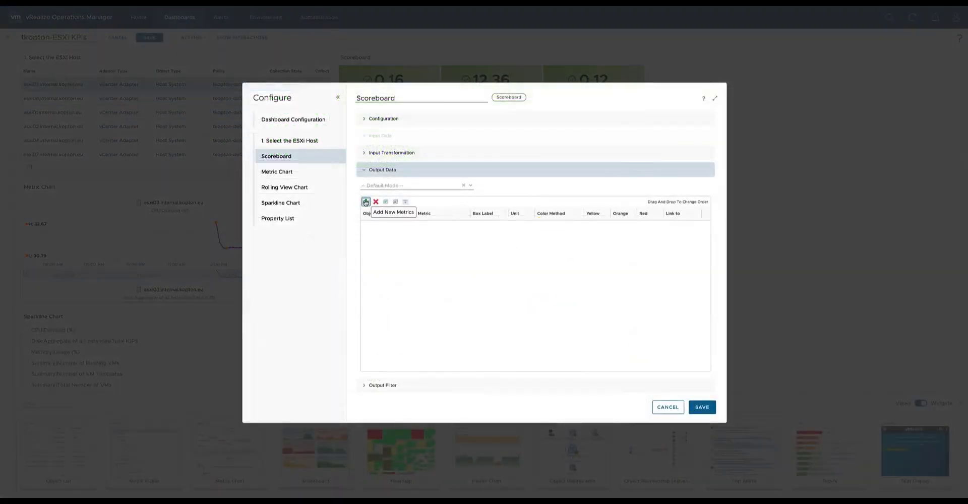
Start adding output metrics to the Scoreboard widget, filtering the object types by "host system" and choosing Host System.
{"action": "left_click", "coordinate": [365, 200]}
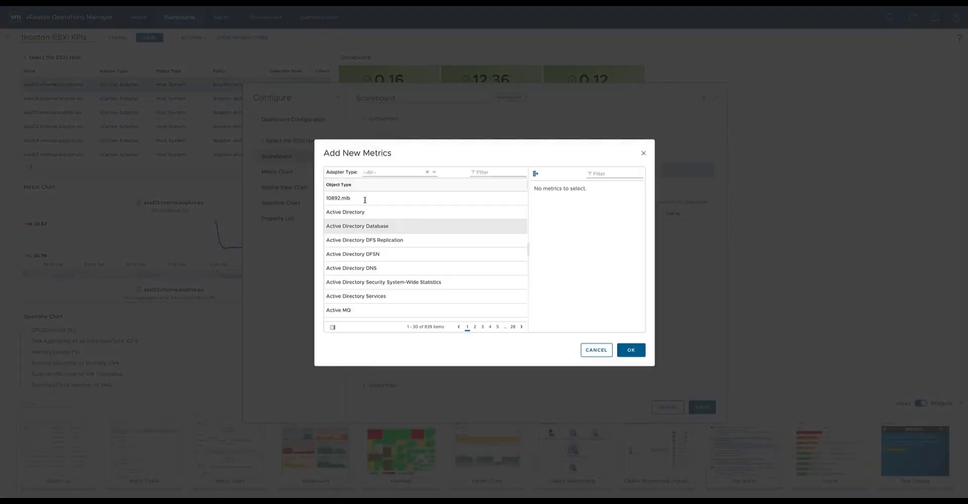
{"action": "left_click", "coordinate": [490, 172]}
{"action": "type", "text": "host system"}
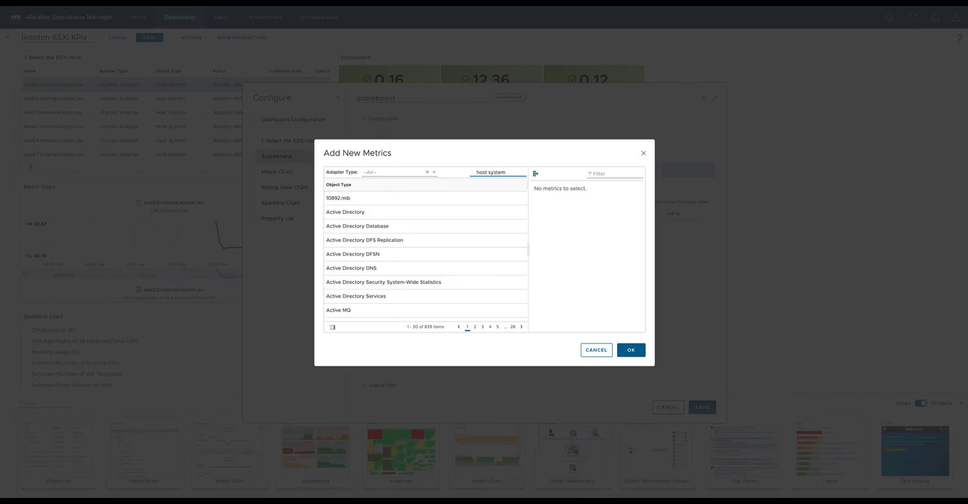
{"action": "left_click", "coordinate": [388, 199]}
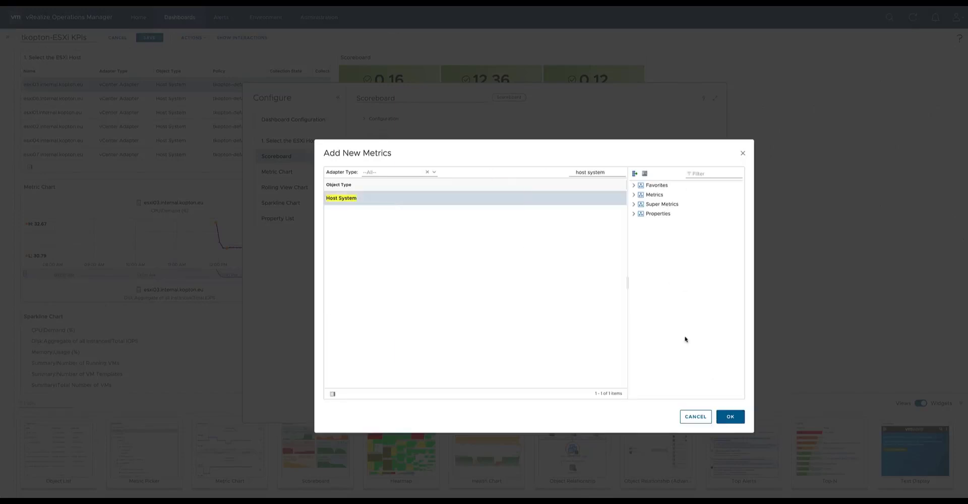
Add the Host System CPU metrics Demand (%), Usage (%) and Worst VM CPU Ready (%) to the Scoreboard's output data.
{"action": "left_click", "coordinate": [634, 195]}
{"action": "left_click", "coordinate": [642, 242]}
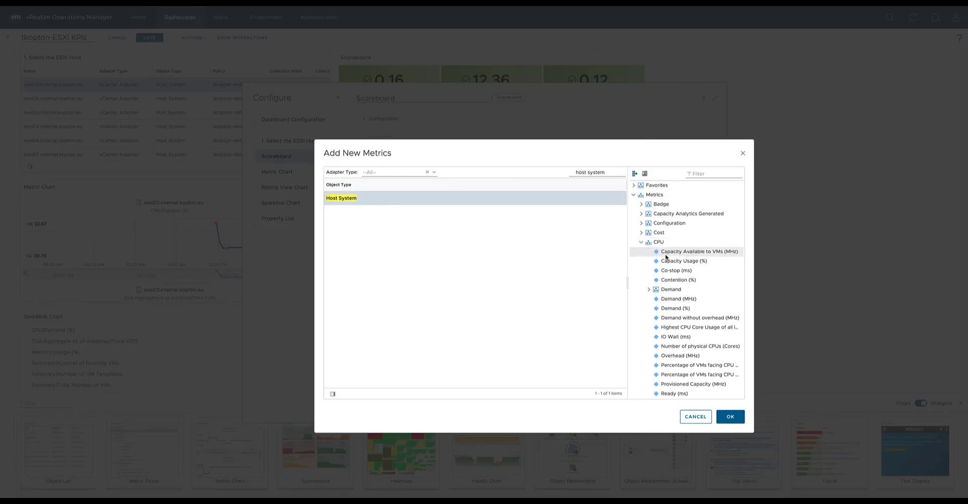
{"action": "left_click", "coordinate": [676, 308]}
{"action": "scroll", "coordinate": [675, 316], "scroll_direction": "down", "scroll_amount": 3}
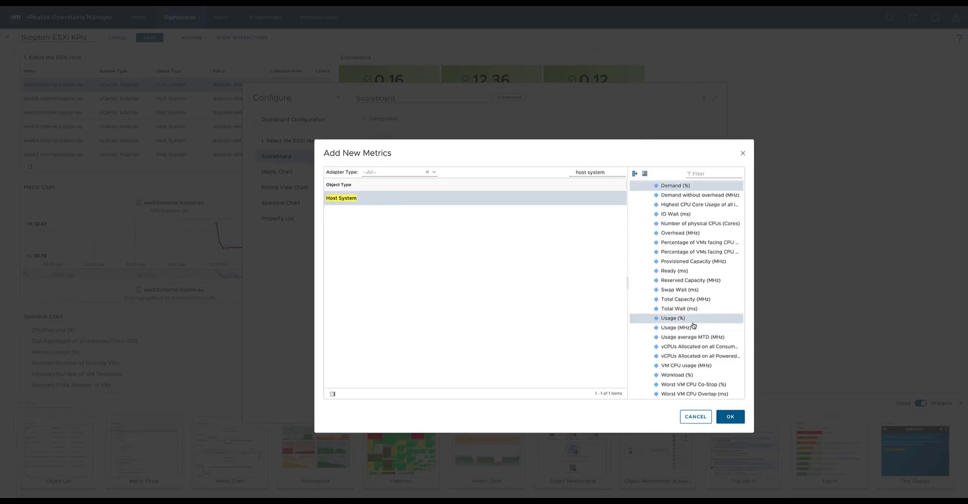
{"action": "left_click", "coordinate": [693, 320]}
{"action": "scroll", "coordinate": [699, 333], "scroll_direction": "down", "scroll_amount": 2}
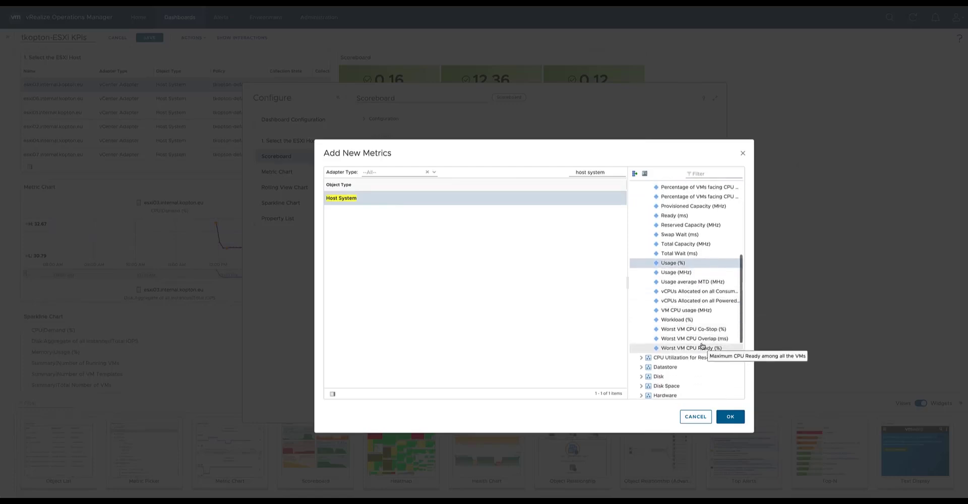
{"action": "left_click", "coordinate": [703, 348]}
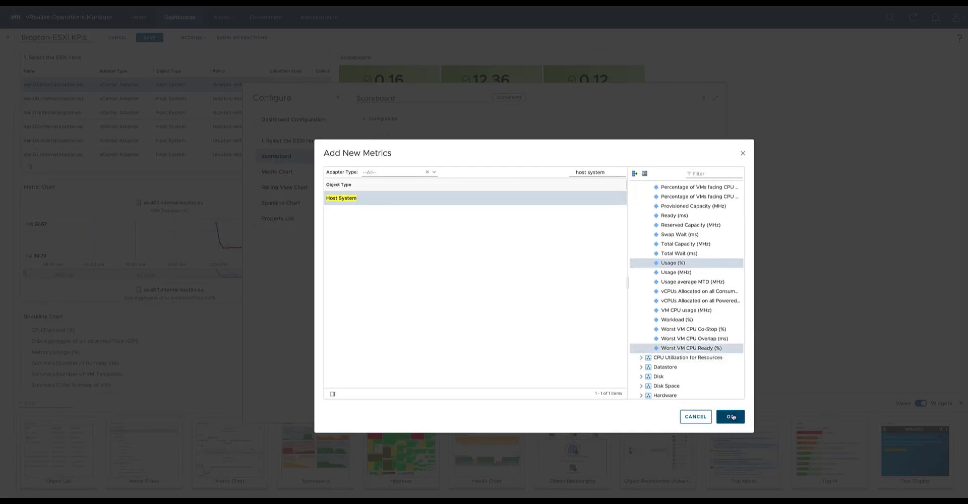
{"action": "left_click", "coordinate": [732, 417]}
Label the Scoreboard's CPU|Demand metric "CPU Demand", give it custom color thresholds of 75, 85 and 95, and save the widget.
{"action": "left_click", "coordinate": [477, 226]}
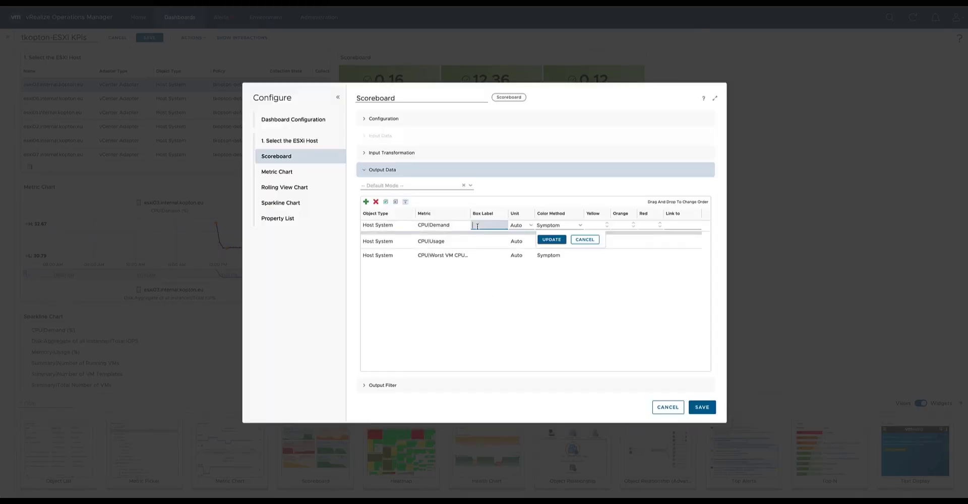
{"action": "type", "text": "CPU Demand"}
{"action": "left_click", "coordinate": [580, 225]}
{"action": "left_click", "coordinate": [580, 239]}
{"action": "type", "text": "75"}
{"action": "key", "text": "Tab"}
{"action": "type", "text": "85"}
{"action": "key", "text": "Tab"}
{"action": "type", "text": "95"}
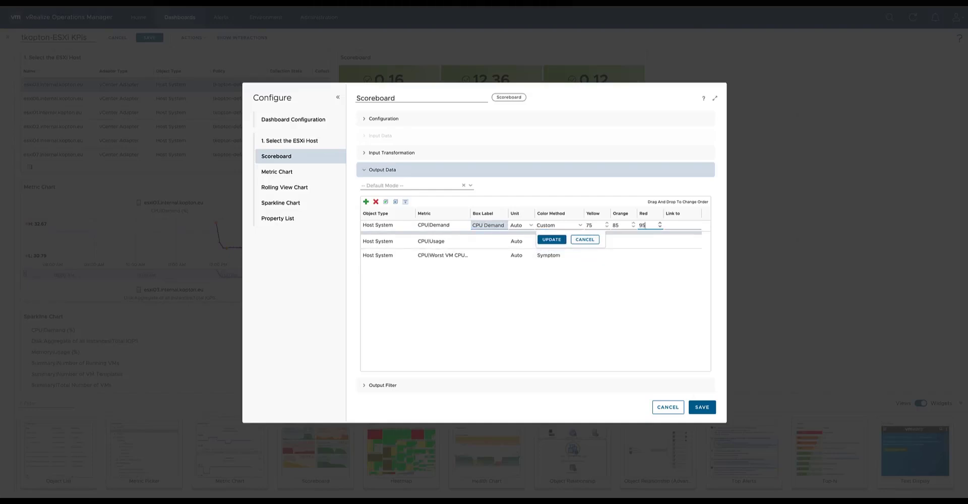
{"action": "left_click", "coordinate": [551, 240]}
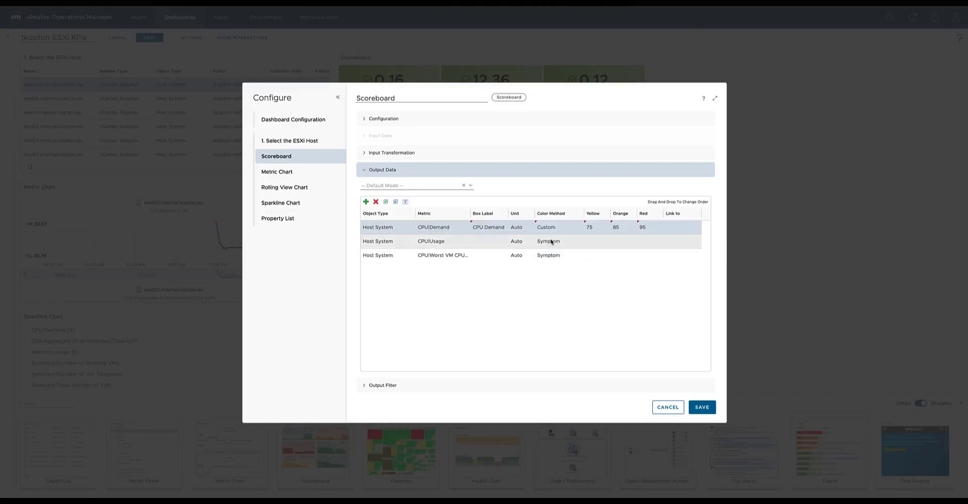
{"action": "left_click", "coordinate": [701, 406]}
Add Host System metrics CPU Demand (custom thresholds 75, 85, 95), CPU Usage and Worst VM CPU Ready to the Sparkline Chart and save it.
{"action": "left_click", "coordinate": [288, 318]}
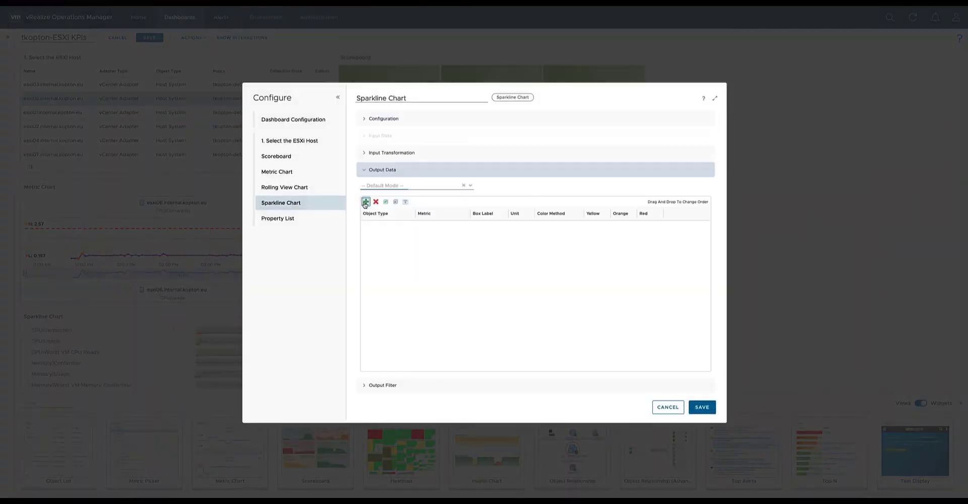
{"action": "left_click", "coordinate": [367, 202]}
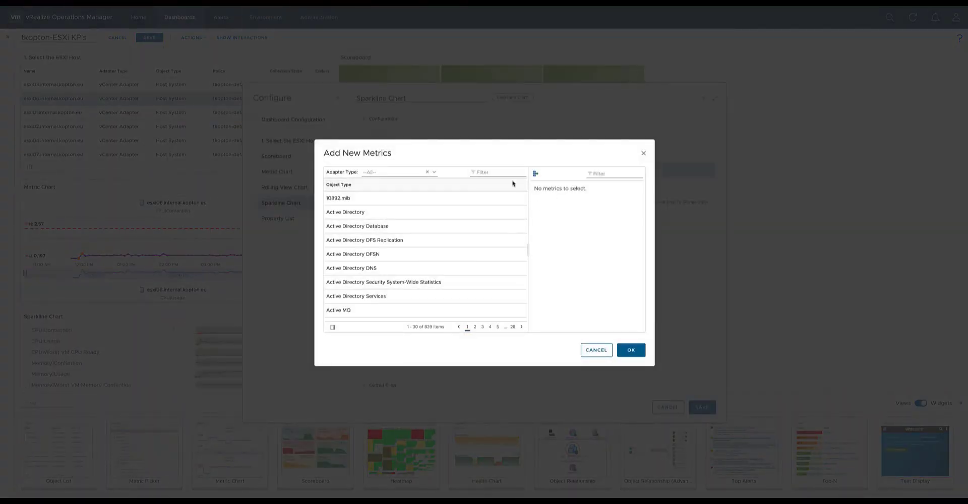
{"action": "left_click", "coordinate": [501, 172]}
{"action": "type", "text": "host system"}
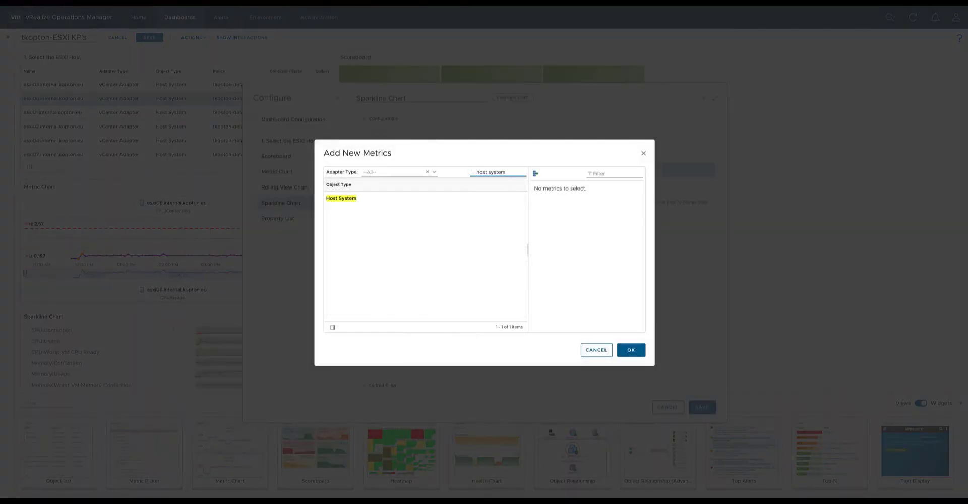
{"action": "left_click", "coordinate": [373, 196]}
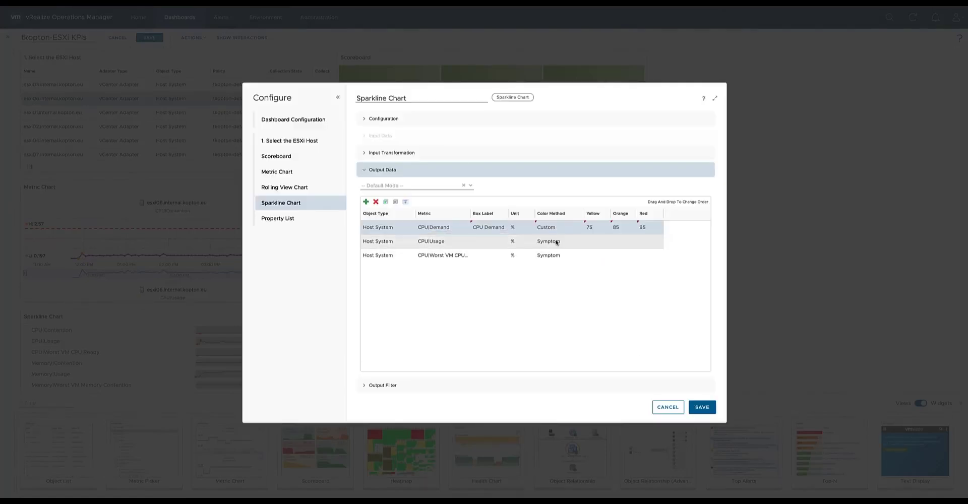
{"action": "left_click", "coordinate": [551, 240]}
{"action": "left_click", "coordinate": [701, 407]}
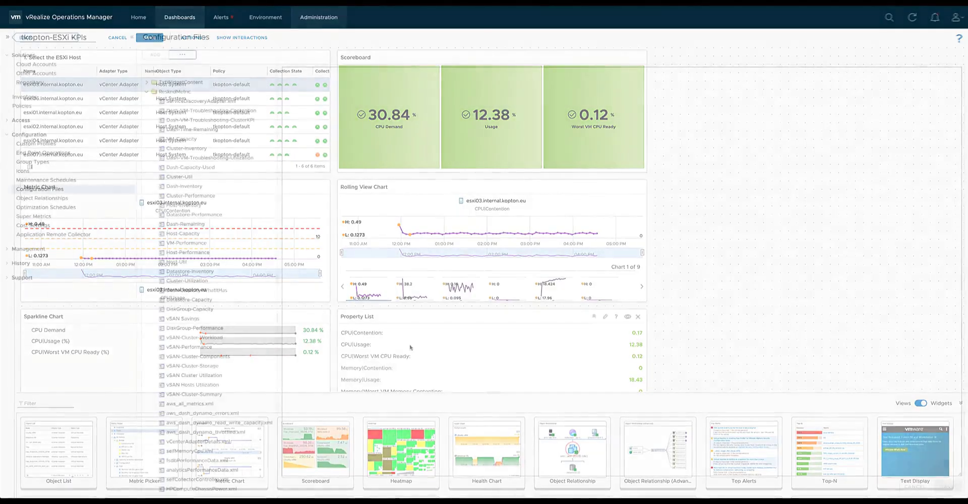
Create a metric configuration file in the ReskndMetric folder of the Configuration Files, named with the username prefix plus "-ESXi Host KPIs".
{"action": "left_click", "coordinate": [319, 17]}
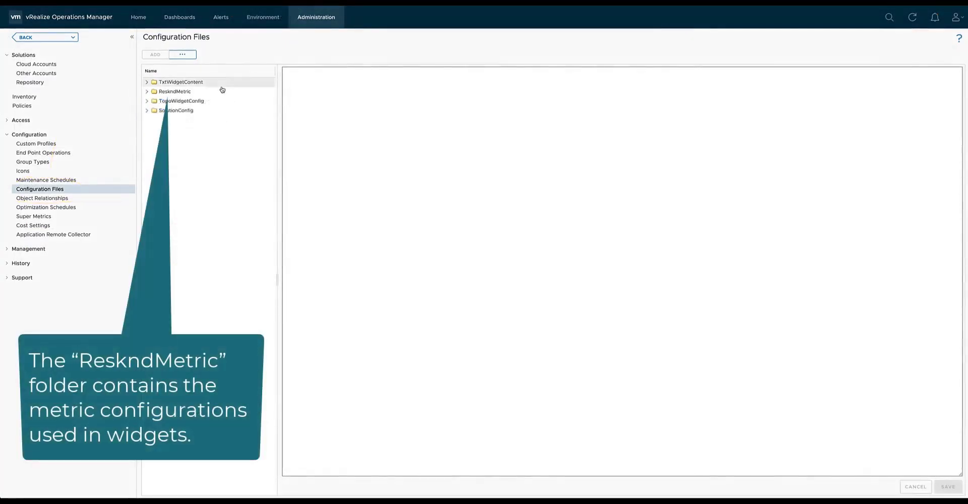
{"action": "left_click", "coordinate": [182, 91]}
{"action": "left_click", "coordinate": [159, 55]}
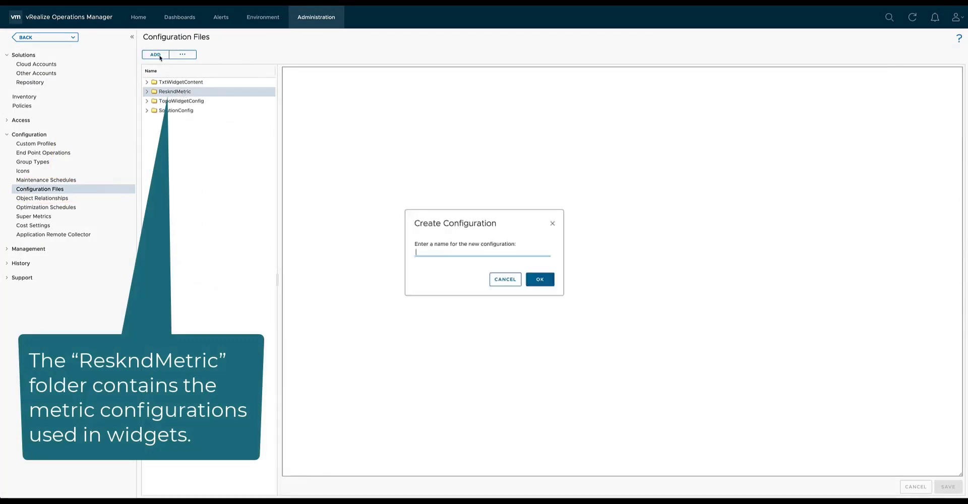
{"action": "type", "text": "t"}
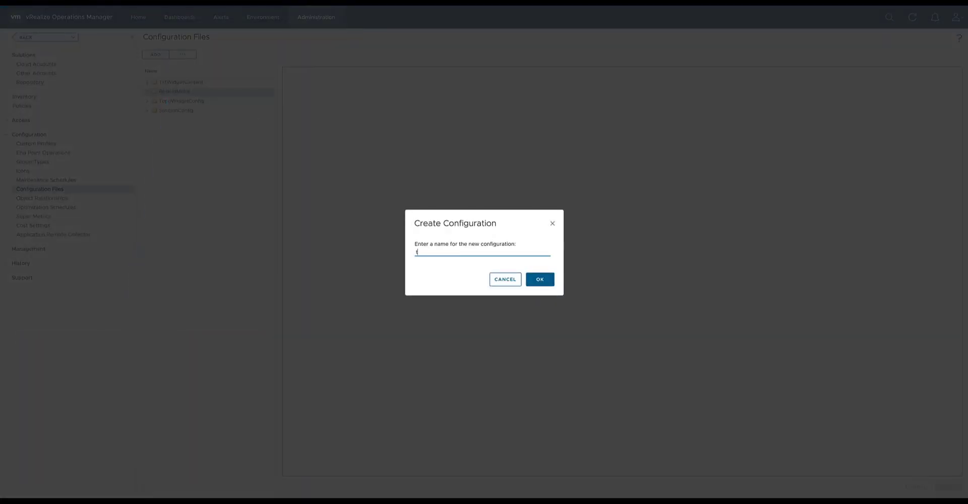
{"action": "type", "text": "kopton-ESXi Host KPIs"}
{"action": "left_click", "coordinate": [536, 279]}
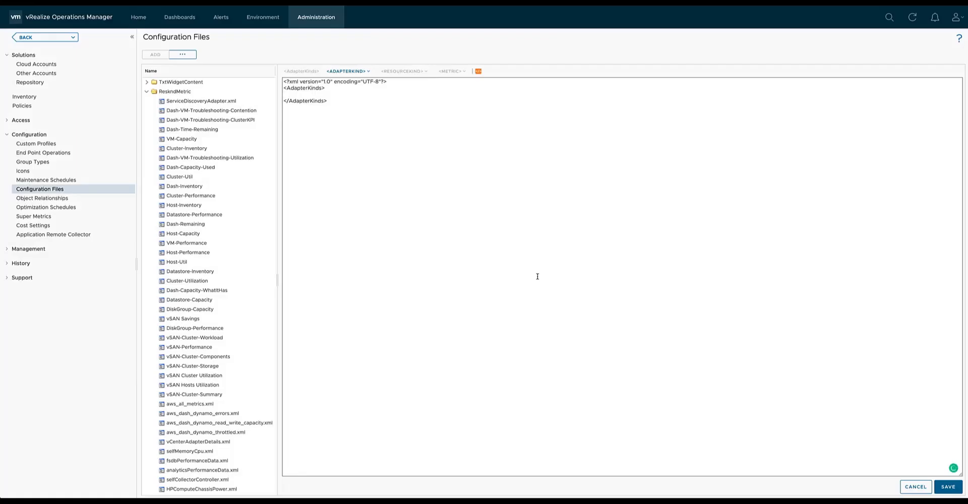
Insert an AdapterKind element for the vCenter Adapter into the new configuration file.
{"action": "left_click", "coordinate": [363, 72]}
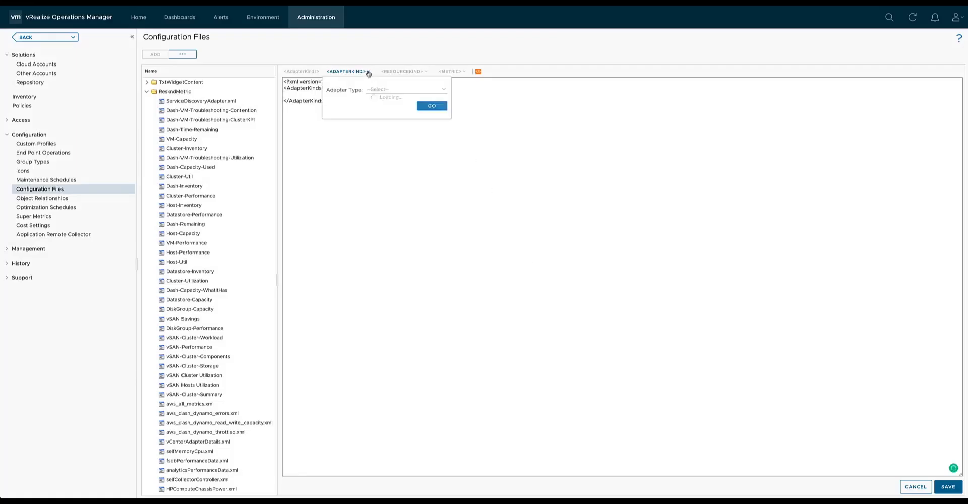
{"action": "left_click", "coordinate": [444, 90]}
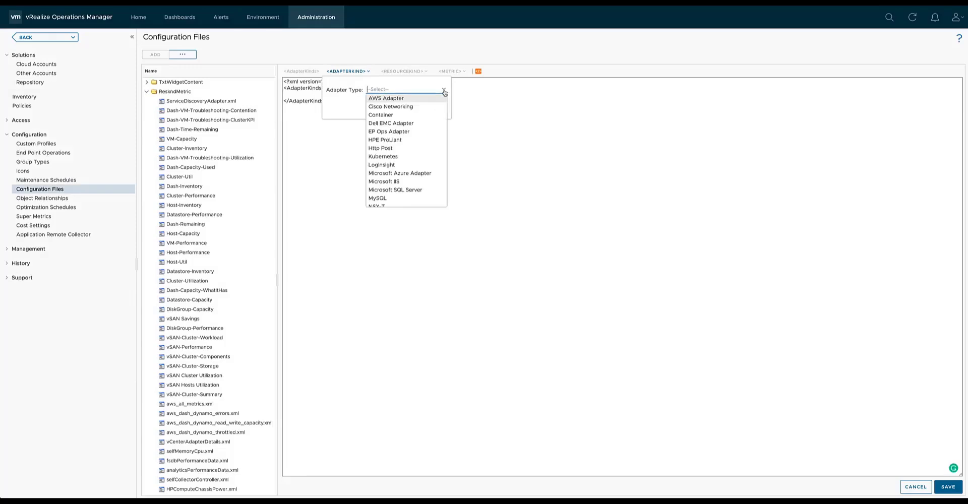
{"action": "type", "text": "v"}
{"action": "left_click", "coordinate": [419, 99]}
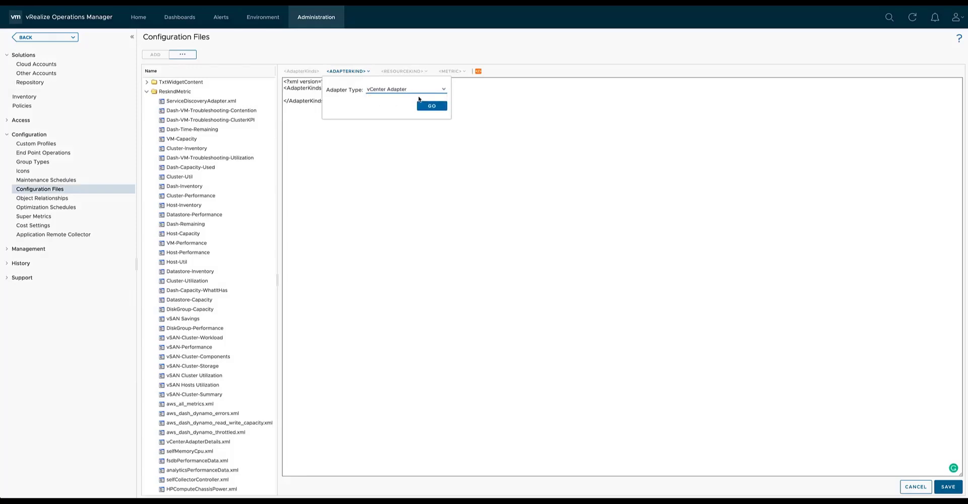
{"action": "left_click", "coordinate": [426, 105]}
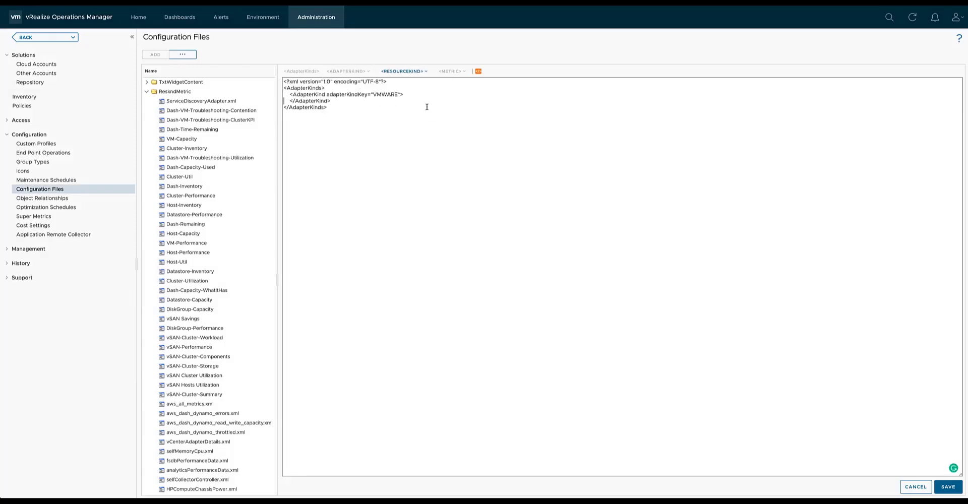
Insert a ResourceKind element for the Host System object type inside the AdapterKind element.
{"action": "left_click", "coordinate": [426, 71]}
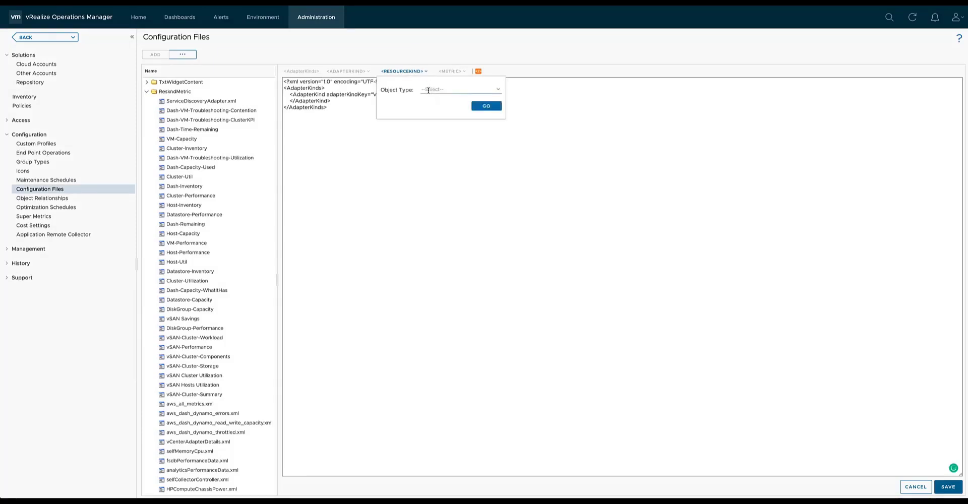
{"action": "left_click", "coordinate": [428, 90]}
{"action": "left_click", "coordinate": [497, 89]}
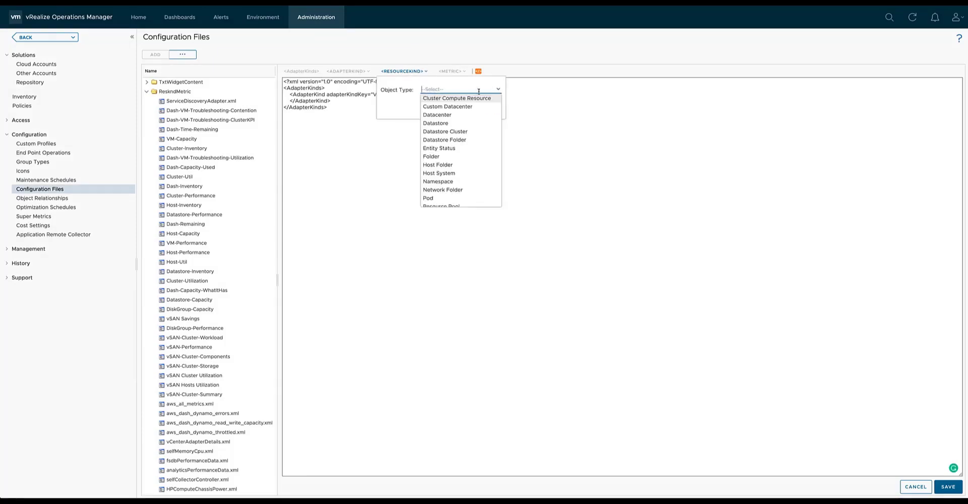
{"action": "left_click", "coordinate": [448, 173]}
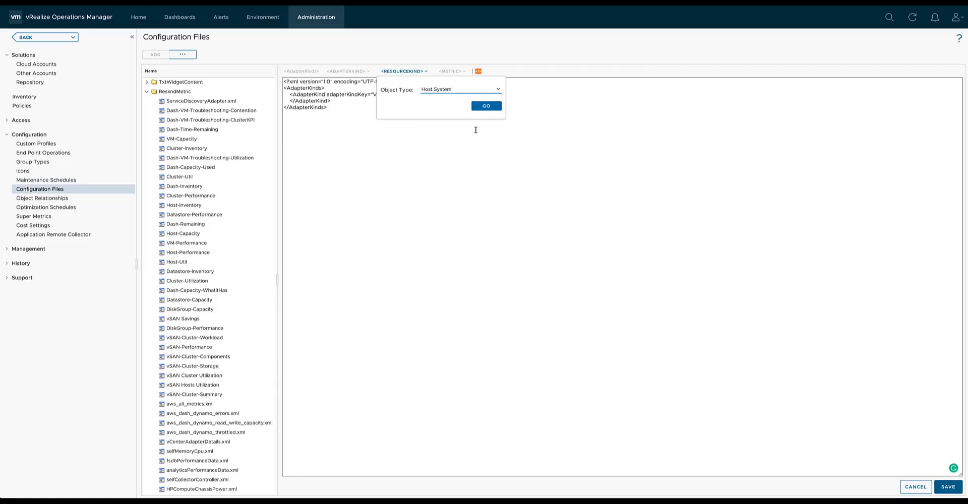
{"action": "left_click", "coordinate": [483, 107]}
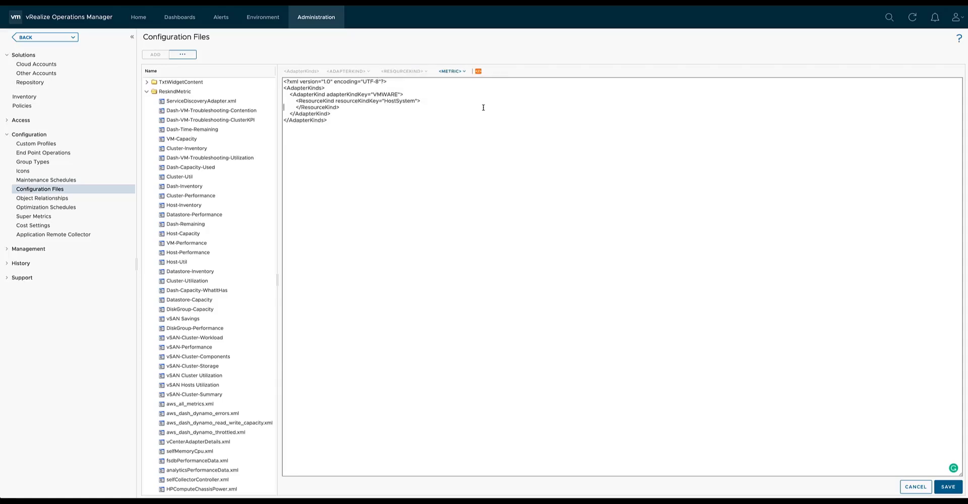
Insert Metric elements for the CPU metrics Demand (%), Usage (%) and Worst VM CPU Ready (%) under the HostSystem resource kind.
{"action": "left_click", "coordinate": [464, 72]}
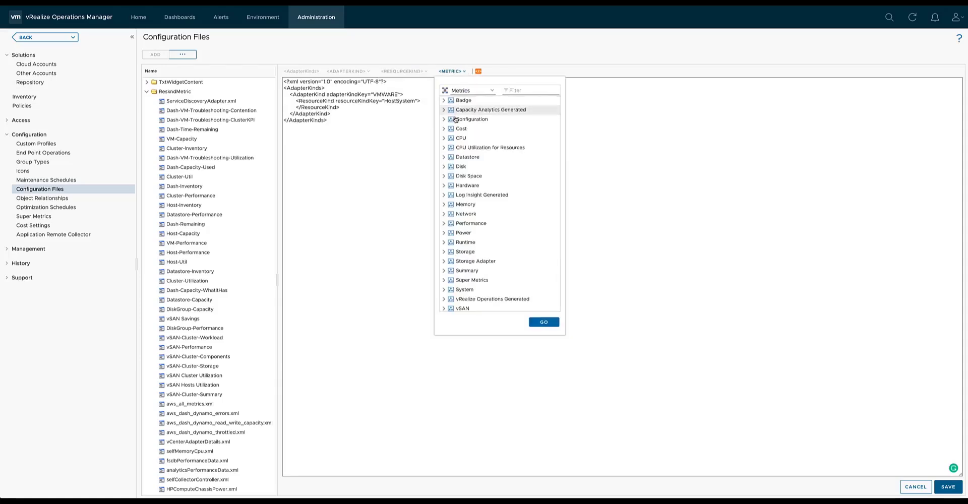
{"action": "left_click", "coordinate": [445, 139]}
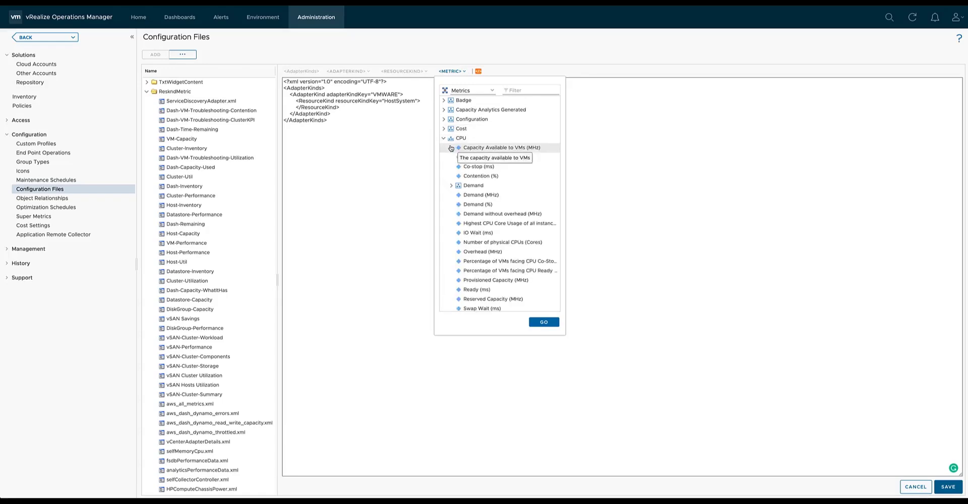
{"action": "left_click", "coordinate": [501, 205]}
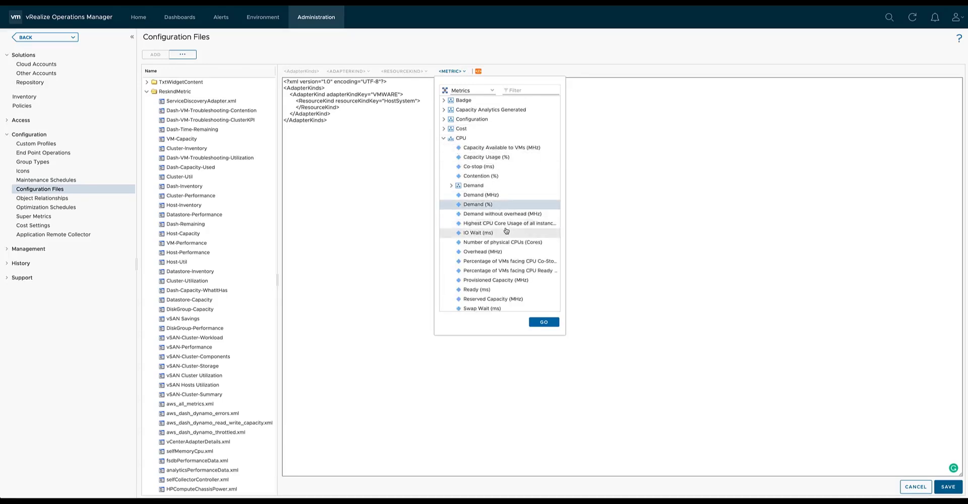
{"action": "scroll", "coordinate": [502, 232], "scroll_direction": "down", "scroll_amount": 3}
{"action": "left_click", "coordinate": [503, 250]}
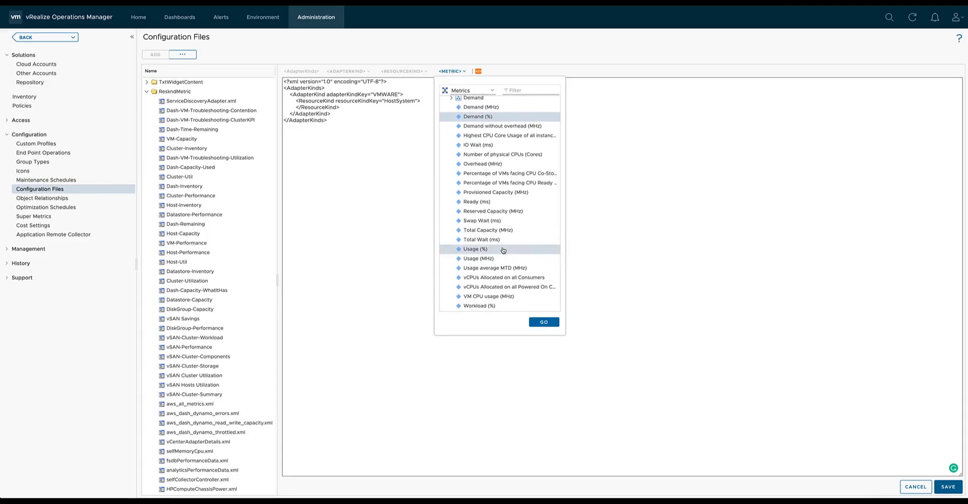
{"action": "scroll", "coordinate": [504, 252], "scroll_direction": "down", "scroll_amount": 2}
{"action": "left_click", "coordinate": [531, 271]}
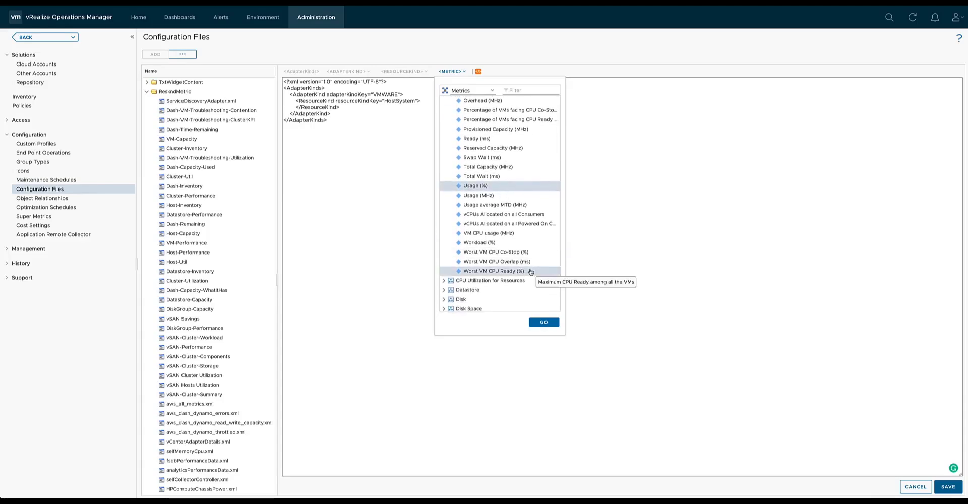
{"action": "left_click", "coordinate": [543, 322]}
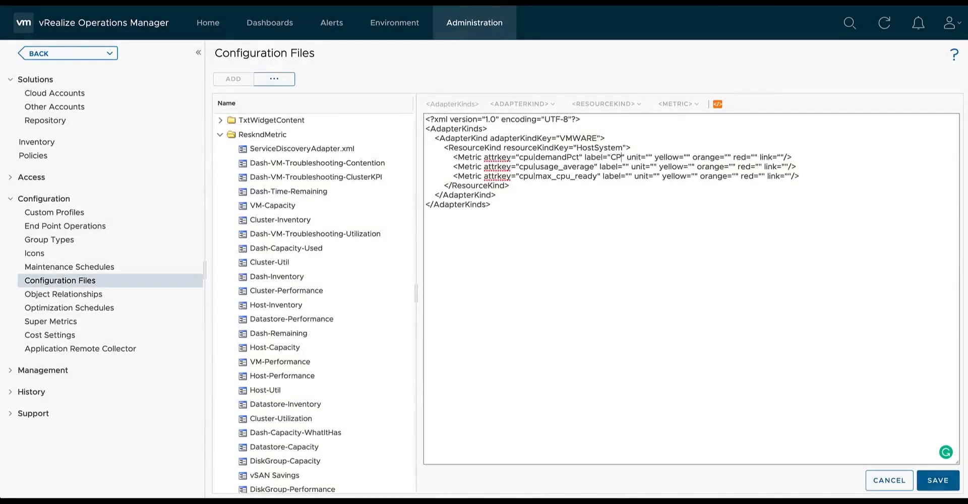
Set the cpu|demandPct metric's label to "CPU Demand", unit to %, and its yellow, orange and red thresholds to 75, 85 and 95.
{"action": "type", "text": "%"}
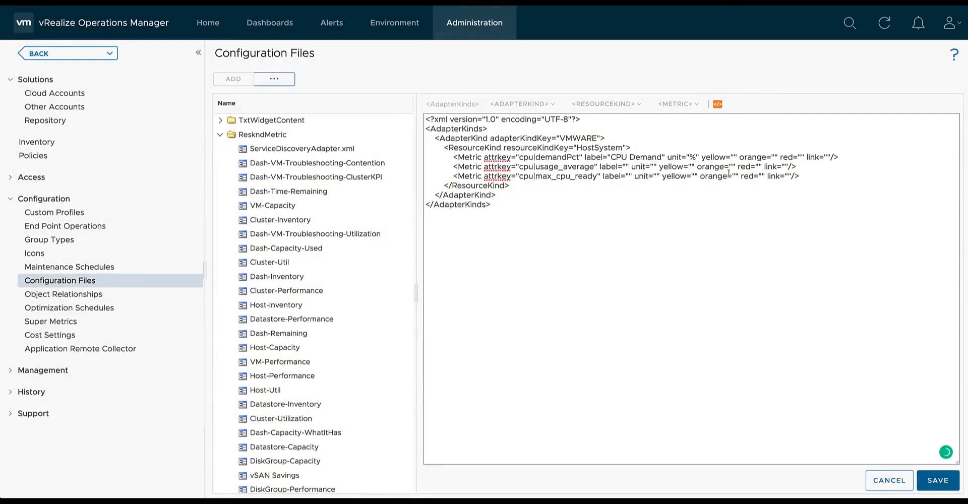
{"action": "left_click", "coordinate": [733, 158]}
{"action": "type", "text": "75"}
{"action": "left_click", "coordinate": [784, 158]}
{"action": "type", "text": "85"}
{"action": "left_click", "coordinate": [821, 159]}
{"action": "type", "text": "95"}
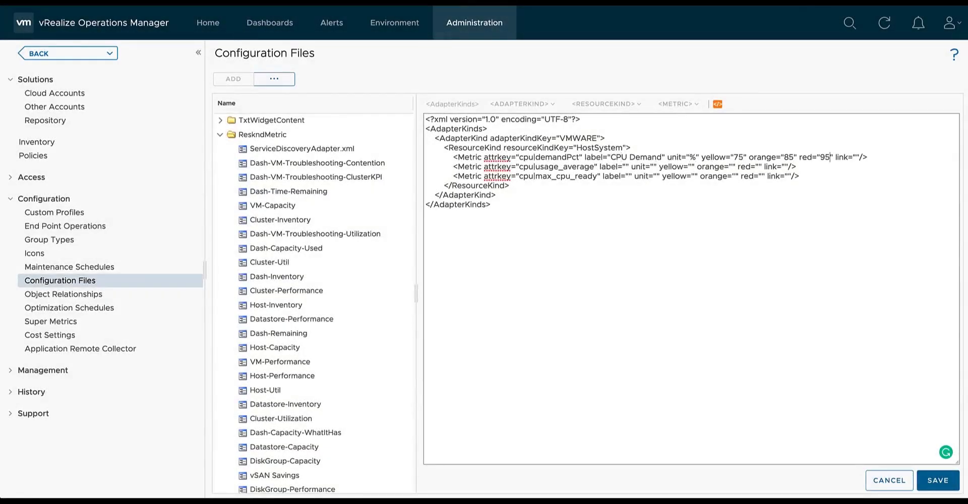
{"action": "type", "text": "CPU Avg. Usage"}
Set the cpu|usage_average metric's label to "CPU Avg. Usage", unit to %, and its yellow, orange and red thresholds to 75, 85 and 95.
{"action": "left_click", "coordinate": [716, 167]}
{"action": "type", "text": "%"}
{"action": "left_click", "coordinate": [761, 167]}
{"action": "type", "text": "75"}
{"action": "left_click", "coordinate": [810, 167]}
{"action": "type", "text": "85"}
{"action": "left_click", "coordinate": [847, 167]}
{"action": "type", "text": "95"}
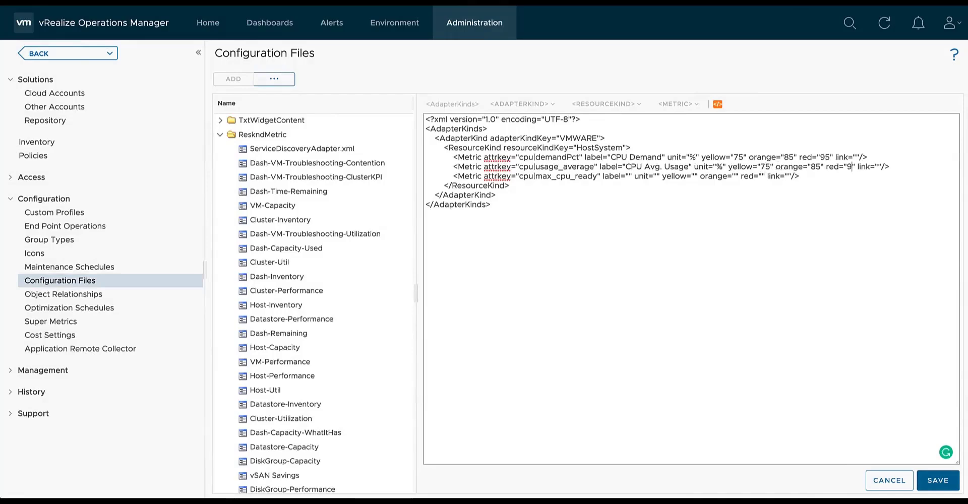
Set the cpu|max_cpu_ready metric's label to "Max. VM CPU Ready", unit to % and yellow, orange and red thresholds to 5, 10 and 15, and save the file.
{"action": "left_click", "coordinate": [628, 176]}
{"action": "type", "text": "Max. VM CPU Ready"}
{"action": "left_click", "coordinate": [734, 177]}
{"action": "type", "text": "%"}
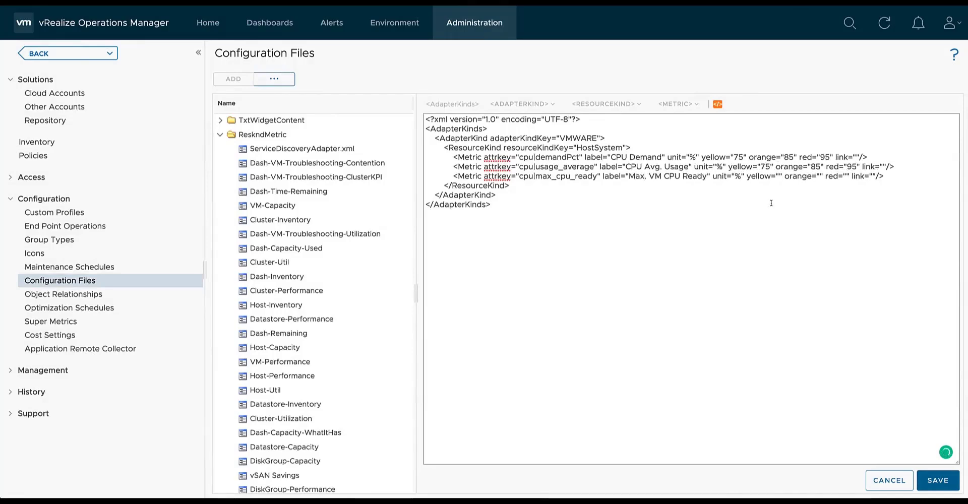
{"action": "left_click", "coordinate": [776, 177]}
{"action": "type", "text": "5"}
{"action": "left_click", "coordinate": [825, 177]}
{"action": "type", "text": "10"}
{"action": "left_click", "coordinate": [859, 176]}
{"action": "type", "text": "15"}
{"action": "left_click", "coordinate": [938, 481]}
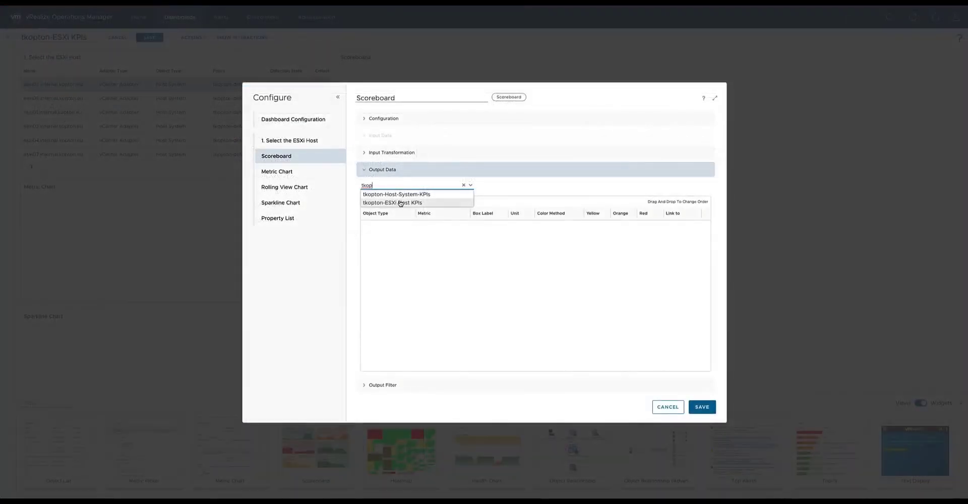
Assign the tkopton-ESXi Host KPIs metric configuration to the Scoreboard widget and show it for host esxi06.
{"action": "left_click", "coordinate": [400, 203]}
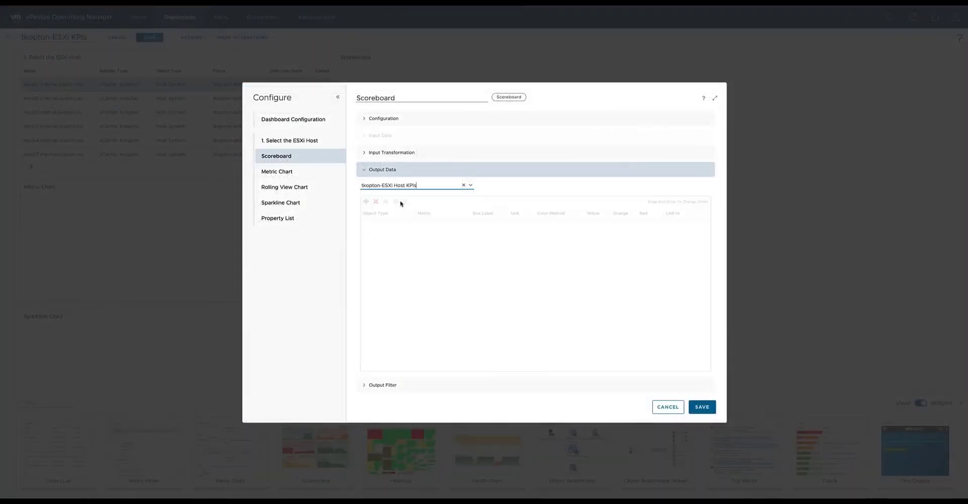
{"action": "left_click", "coordinate": [702, 407]}
{"action": "left_click", "coordinate": [121, 99]}
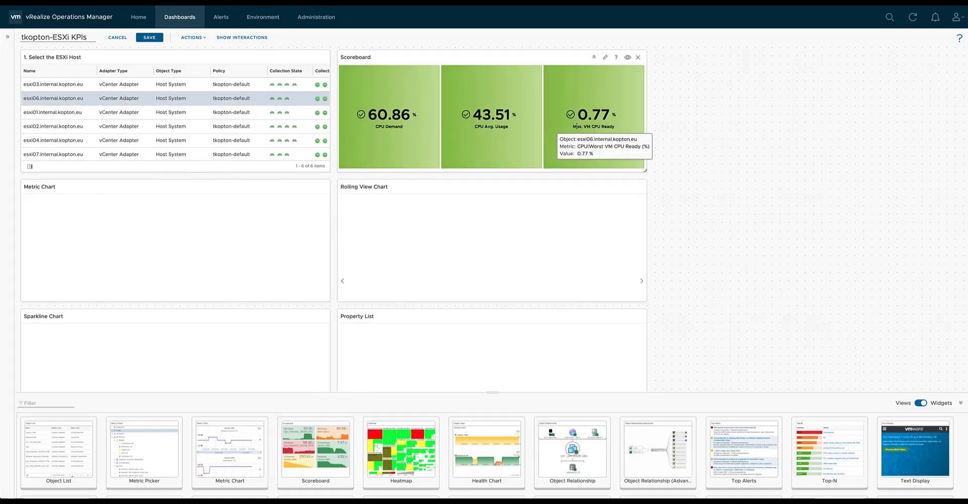
Assign the tkopton-ESXi Host KPIs metric configuration as output data of the Metric Chart widget and save the widget.
{"action": "left_click", "coordinate": [290, 188]}
{"action": "left_click", "coordinate": [384, 368]}
{"action": "type", "text": "tkop"}
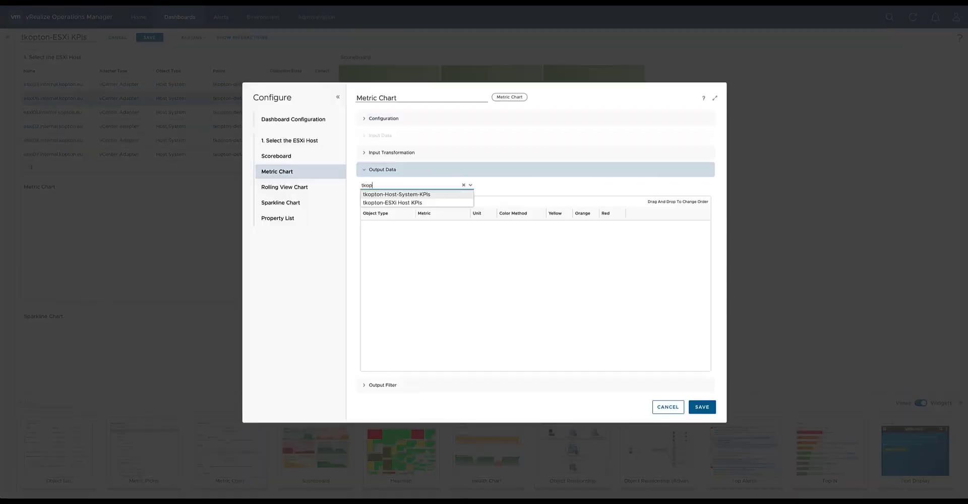
{"action": "left_click", "coordinate": [412, 203]}
{"action": "left_click", "coordinate": [702, 406]}
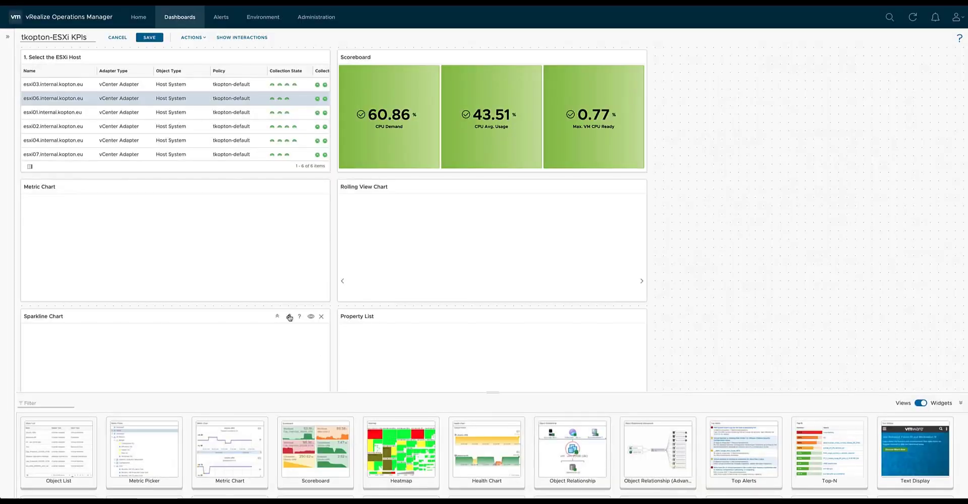
Assign the tkopton-ESXi Host KPIs metric configuration as output data of the Sparkline Chart widget and save the widget.
{"action": "left_click", "coordinate": [289, 317]}
{"action": "left_click", "coordinate": [401, 203]}
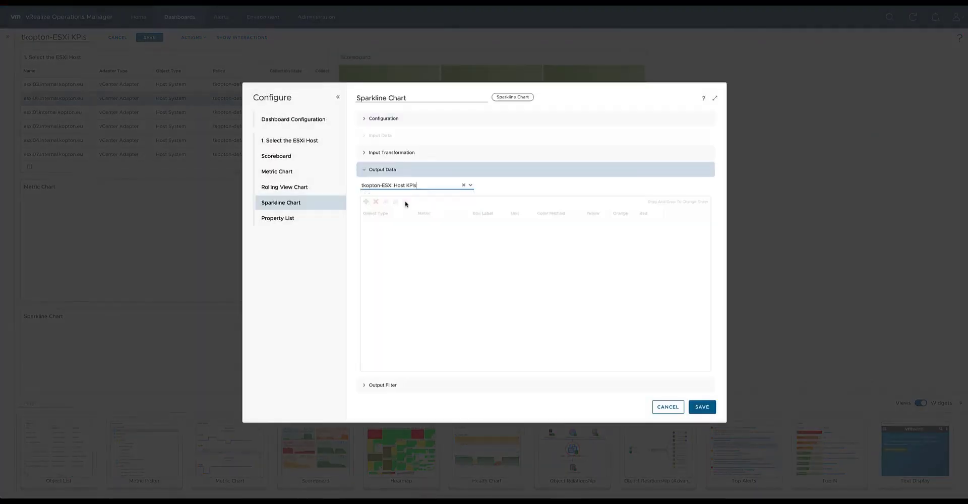
{"action": "left_click", "coordinate": [701, 407]}
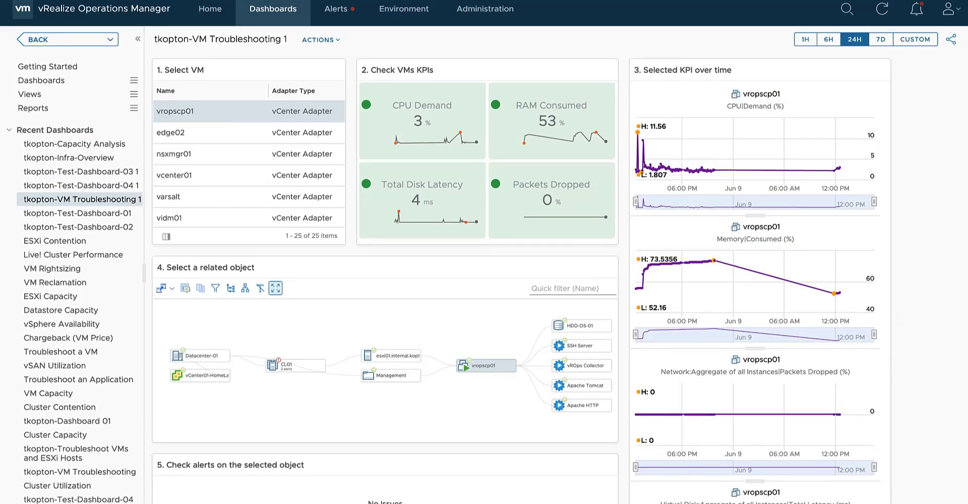
Open the dashboard management list and filter it by the name "tkopton".
{"action": "left_click", "coordinate": [134, 80]}
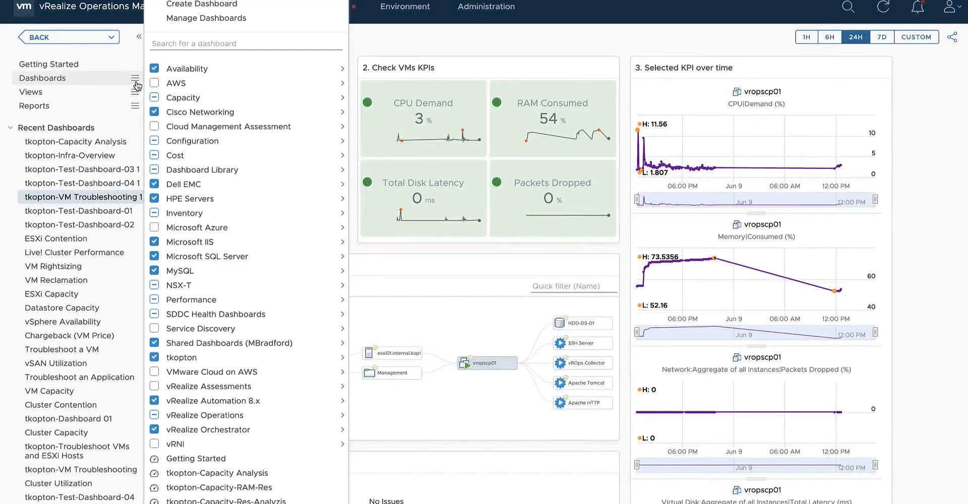
{"action": "left_click", "coordinate": [204, 19]}
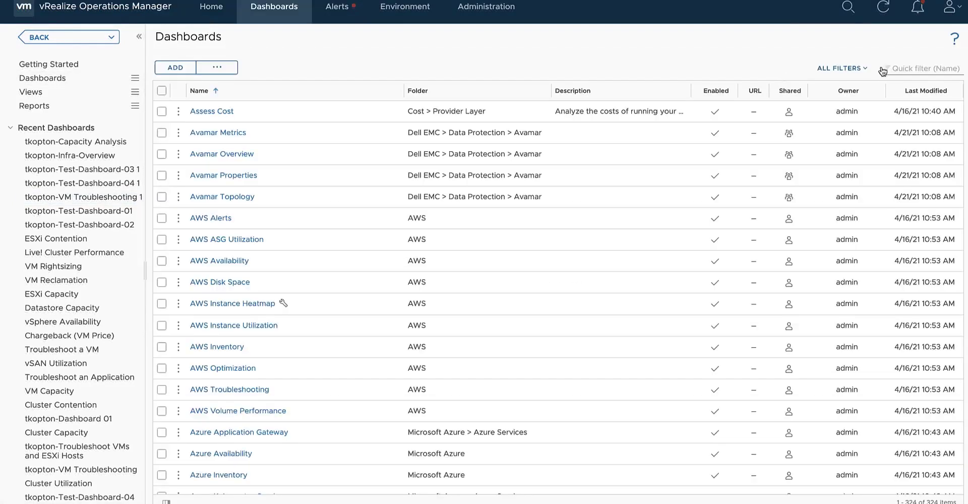
{"action": "left_click", "coordinate": [900, 67]}
{"action": "type", "text": "tkopton"}
{"action": "key", "text": "Return"}
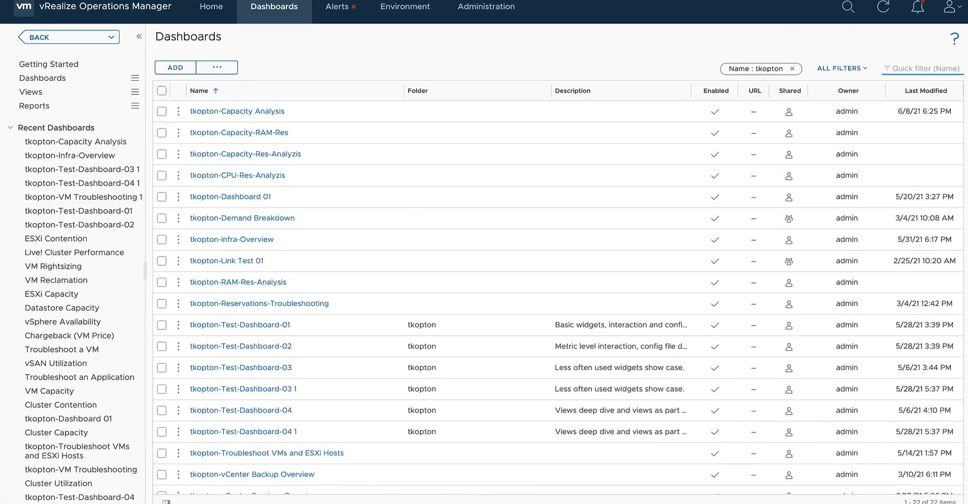
Export the dashboards tkopton-VM Troubleshooting and tkopton-Test-Dashboard-01, -03 and -04 as a zip archive in Downloads.
{"action": "scroll", "coordinate": [293, 358], "scroll_direction": "down", "scroll_amount": 2}
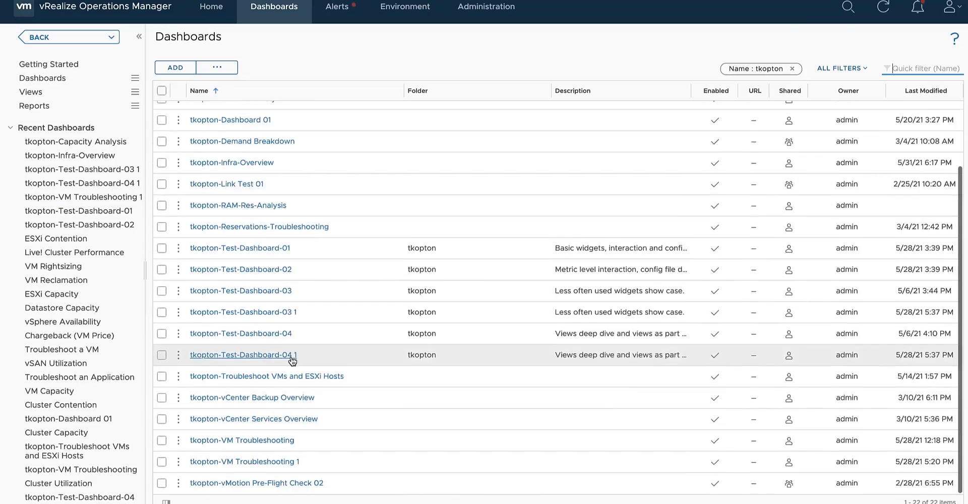
{"action": "left_click", "coordinate": [161, 441]}
{"action": "left_click", "coordinate": [161, 334]}
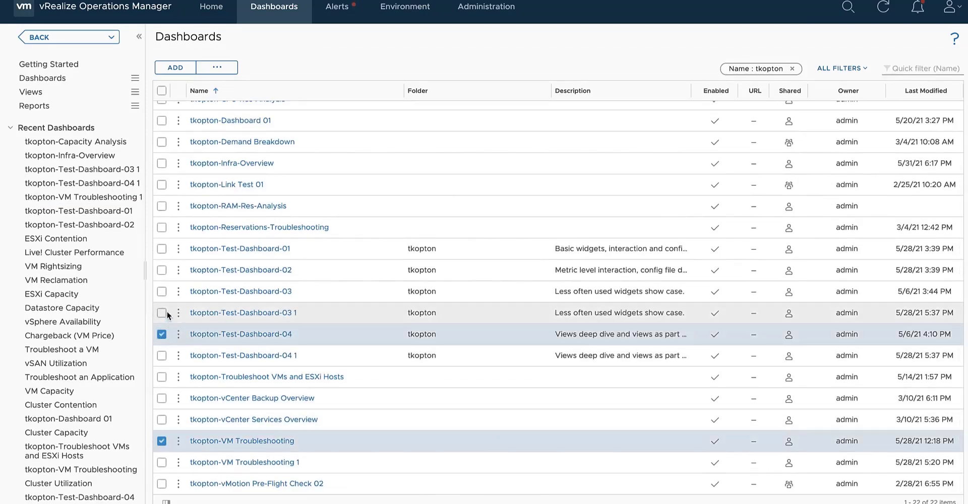
{"action": "left_click", "coordinate": [161, 291]}
{"action": "left_click", "coordinate": [161, 249]}
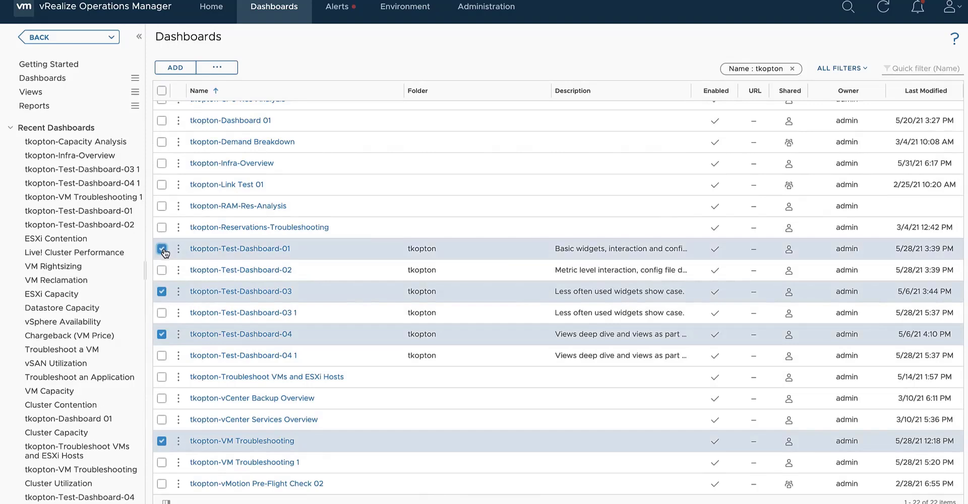
{"action": "left_click", "coordinate": [216, 67]}
{"action": "left_click", "coordinate": [245, 91]}
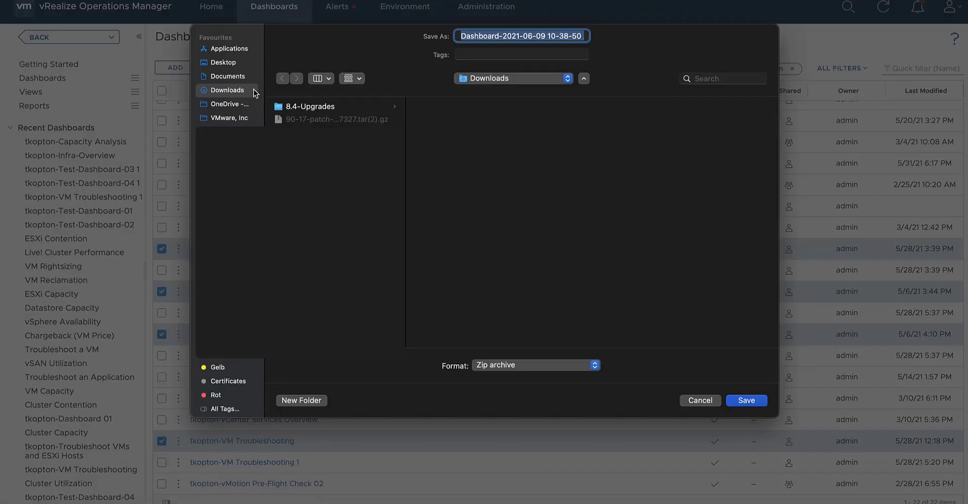
{"action": "left_click", "coordinate": [756, 400]}
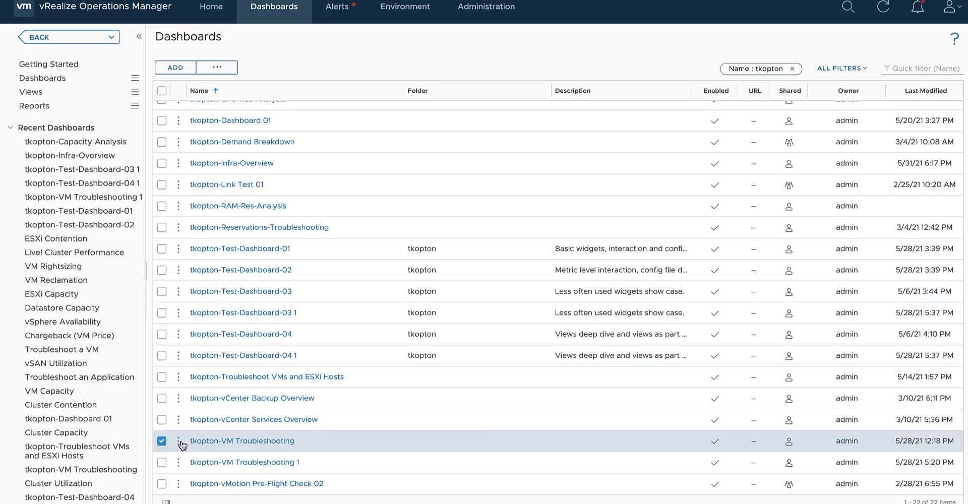
Delete the tkopton-VM Troubleshooting dashboard from the list.
{"action": "left_click", "coordinate": [178, 441]}
{"action": "left_click", "coordinate": [240, 404]}
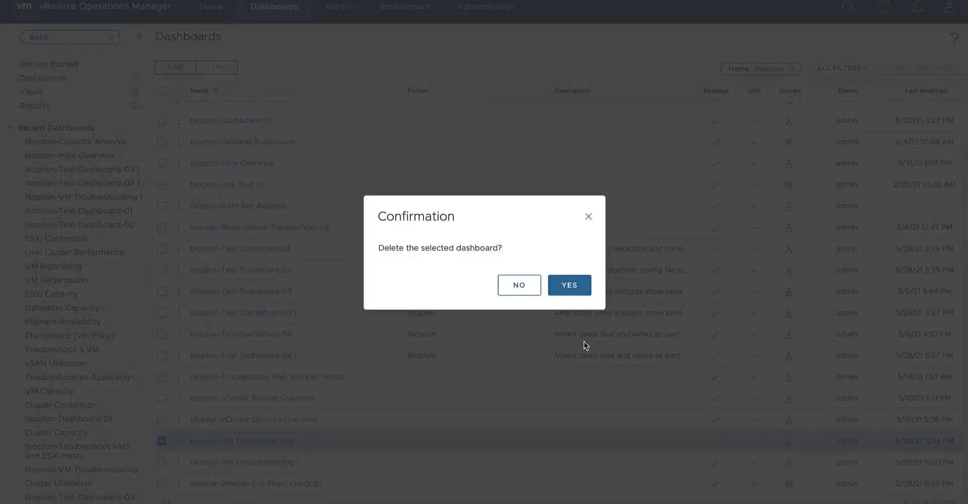
{"action": "left_click", "coordinate": [571, 292]}
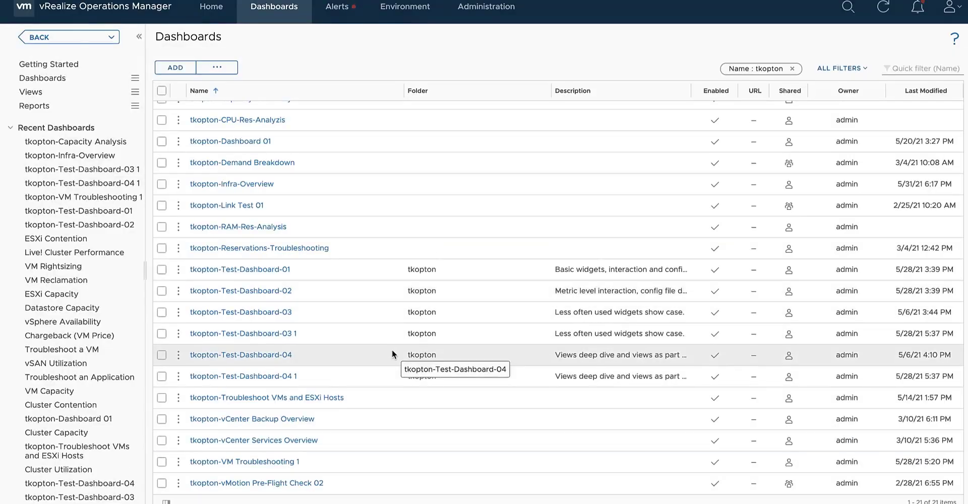
{"action": "left_click", "coordinate": [217, 68]}
{"action": "left_click", "coordinate": [230, 89]}
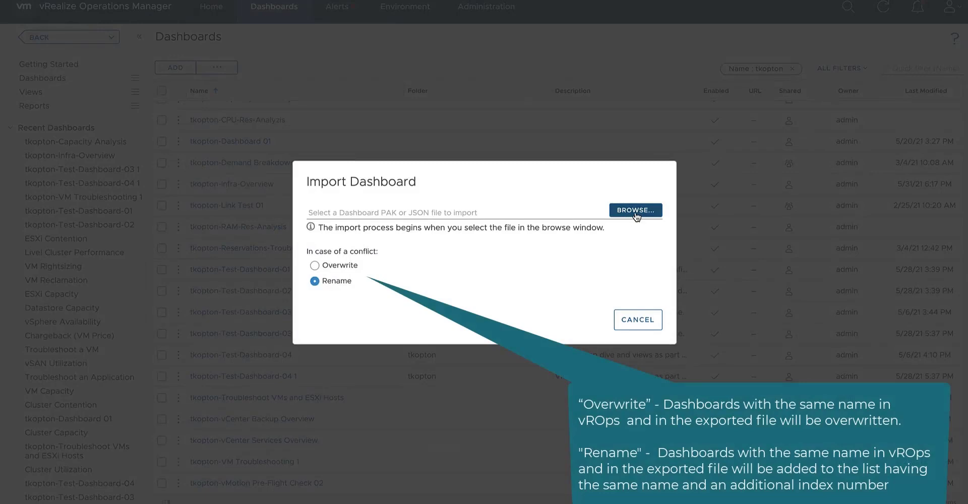
{"action": "left_click", "coordinate": [636, 216]}
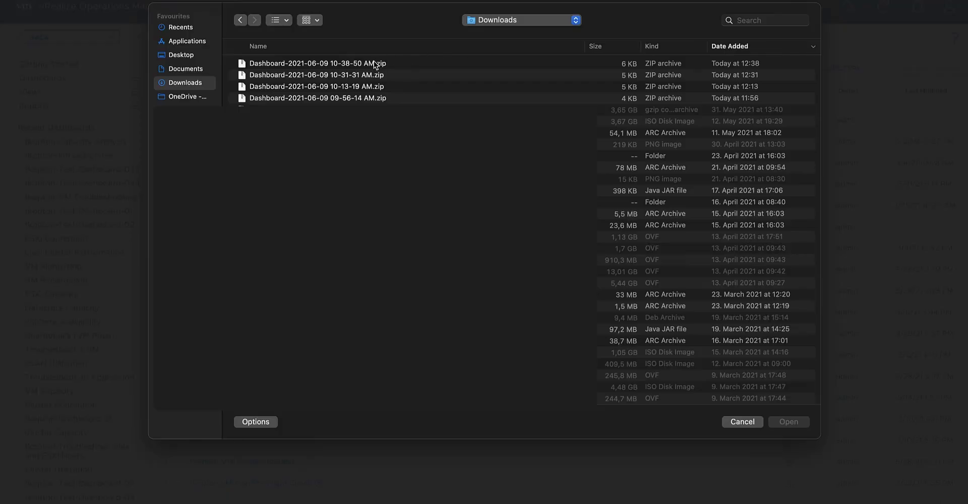
{"action": "left_click", "coordinate": [374, 65]}
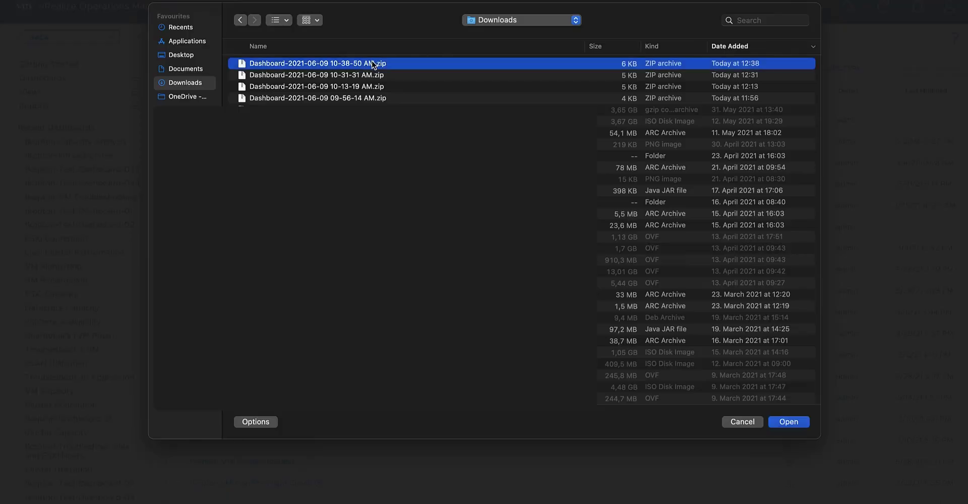
{"action": "left_click", "coordinate": [778, 422]}
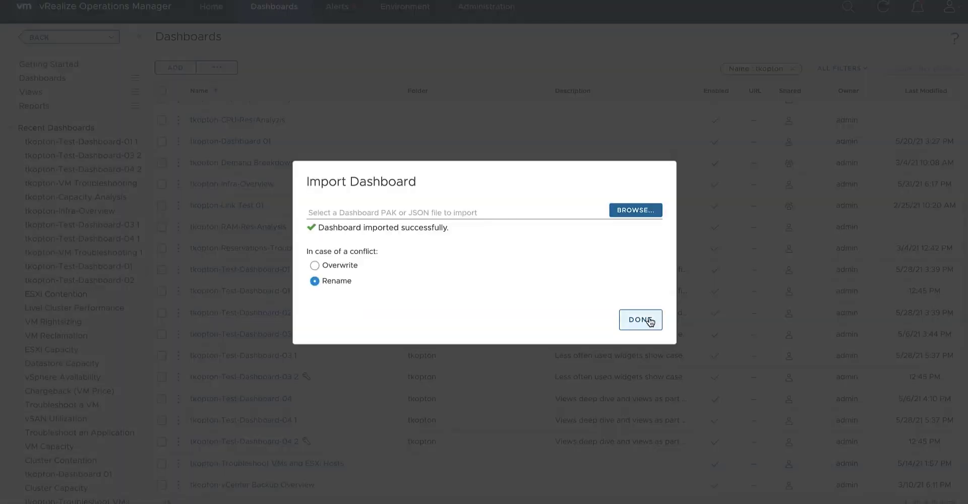
{"action": "left_click", "coordinate": [650, 321]}
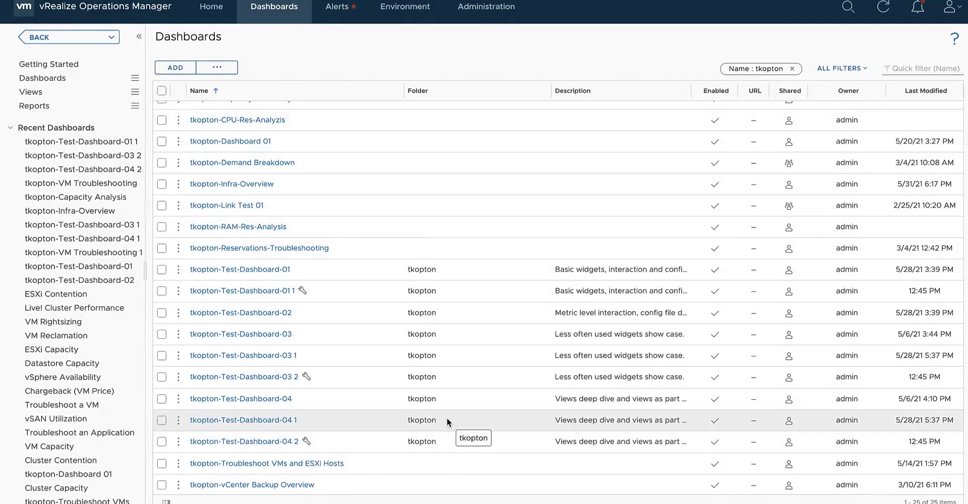
Refresh the dashboard list and open the imported tkopton-VM Troubleshooting dashboard.
{"action": "scroll", "coordinate": [447, 417], "scroll_direction": "down", "scroll_amount": 2}
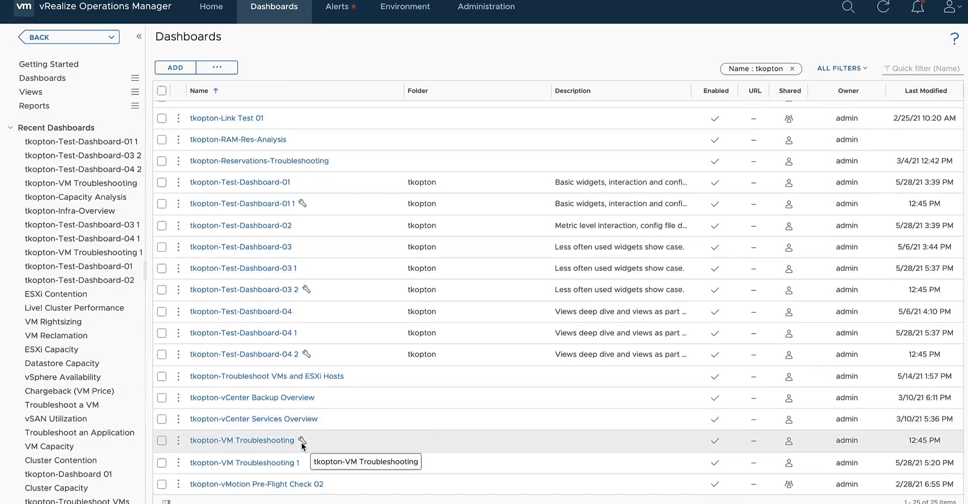
{"action": "left_click", "coordinate": [886, 8]}
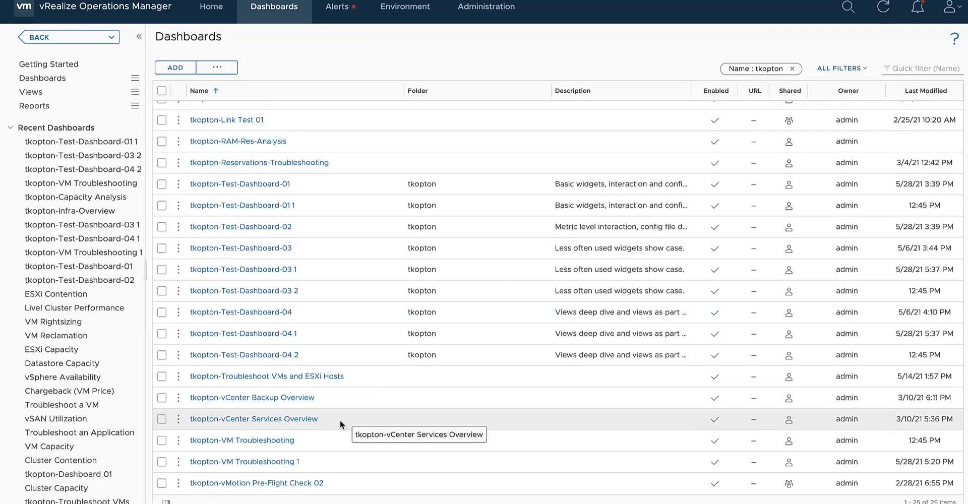
{"action": "left_click", "coordinate": [269, 441]}
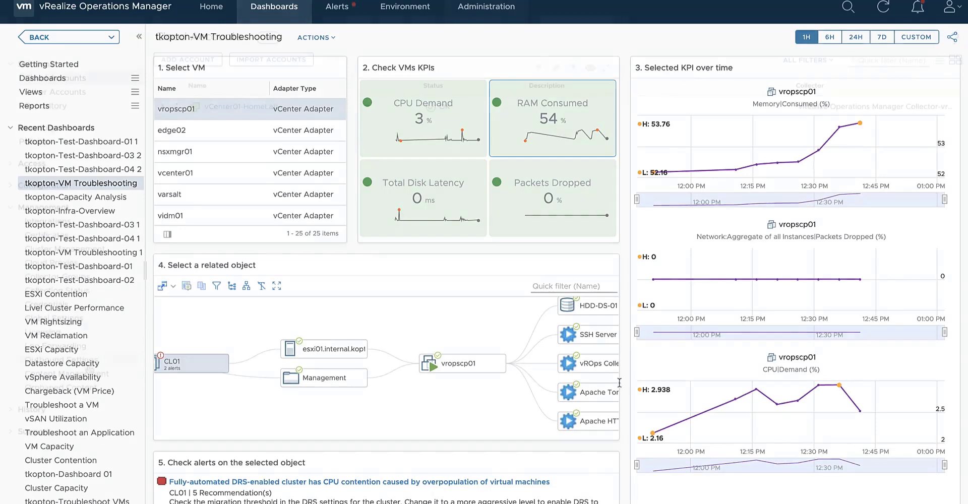
Generate an export bundle of all content types from Content Management in the administration area.
{"action": "left_click", "coordinate": [486, 7]}
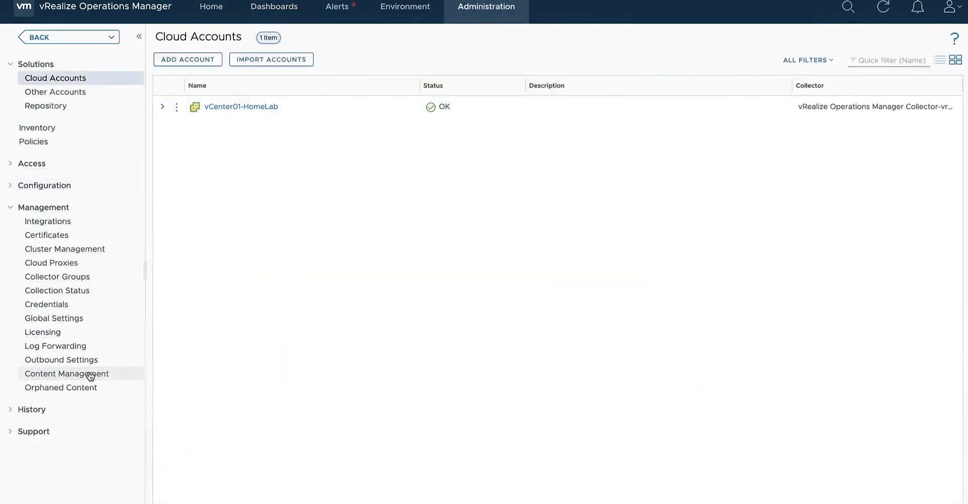
{"action": "left_click", "coordinate": [91, 375]}
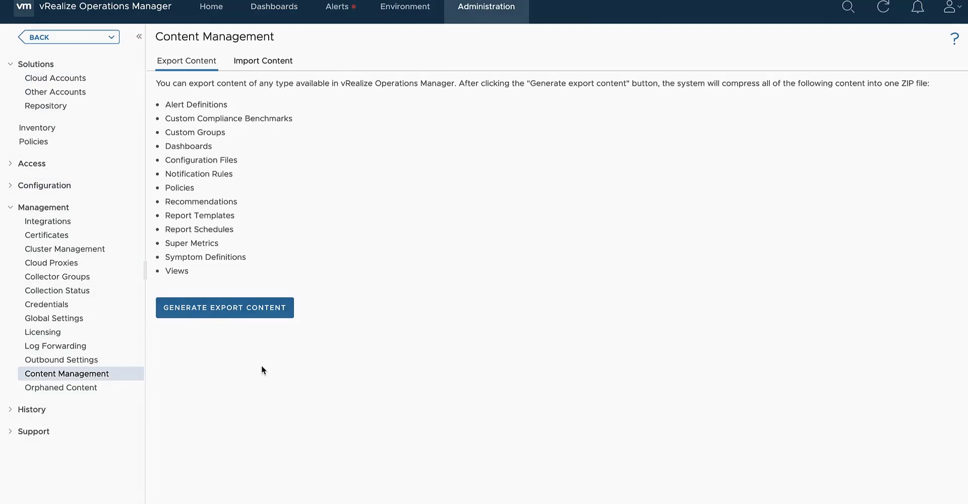
{"action": "left_click", "coordinate": [233, 308]}
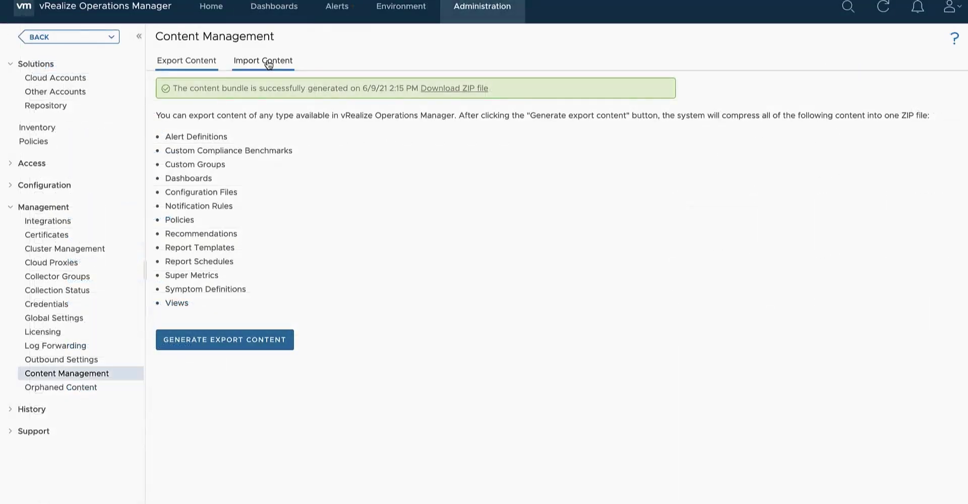
{"action": "left_click", "coordinate": [268, 64]}
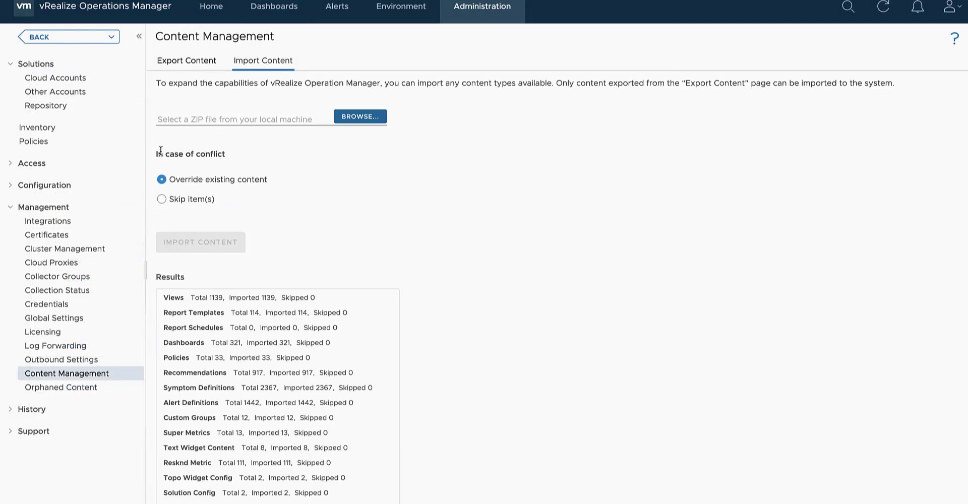
{"action": "left_click_drag", "start_coordinate": [156, 154], "coordinate": [220, 157]}
{"action": "left_click", "coordinate": [162, 199]}
{"action": "left_click", "coordinate": [359, 118]}
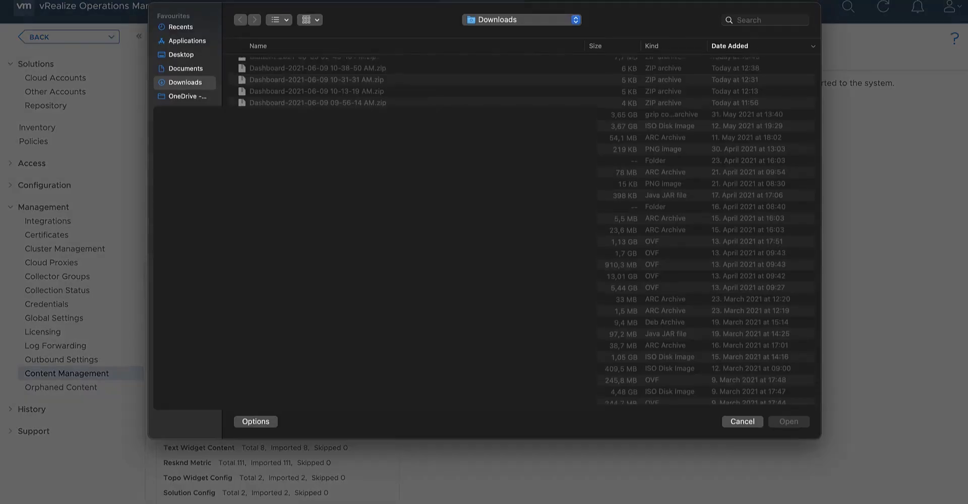
{"action": "left_click", "coordinate": [354, 62]}
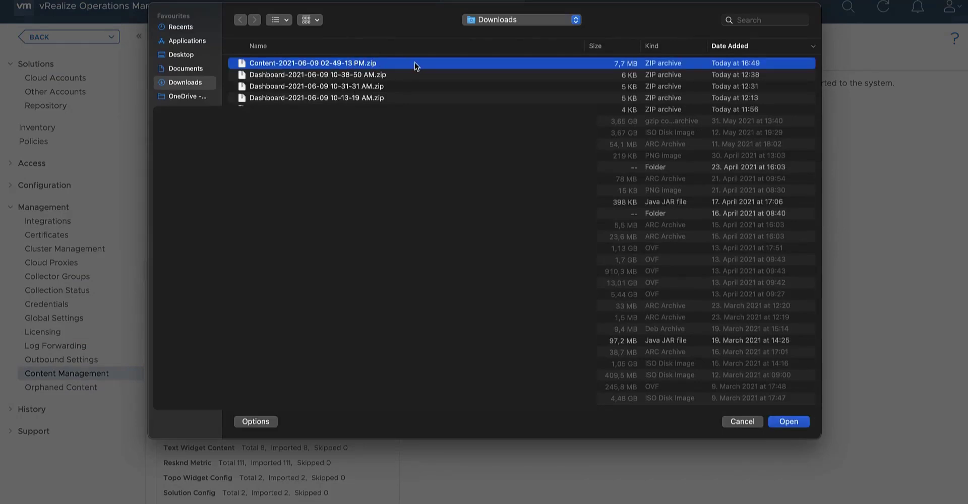
{"action": "left_click", "coordinate": [789, 421]}
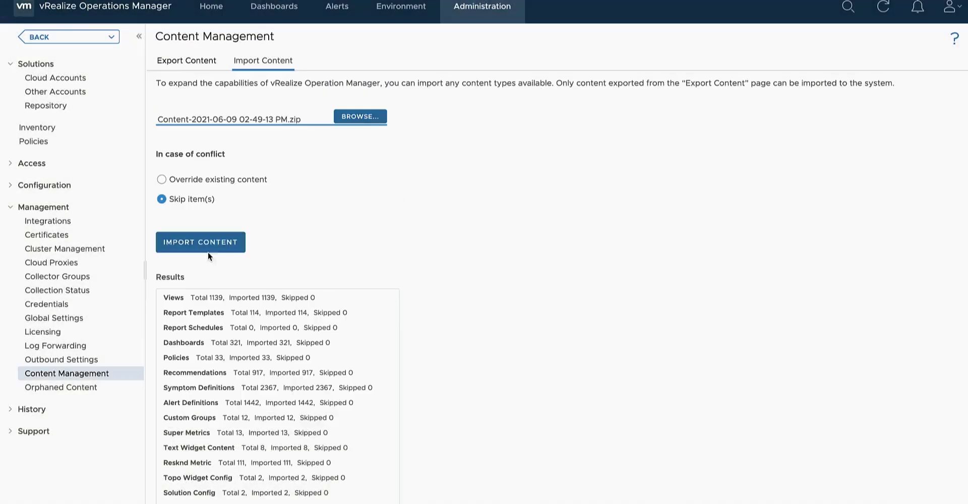
{"action": "left_click", "coordinate": [205, 247]}
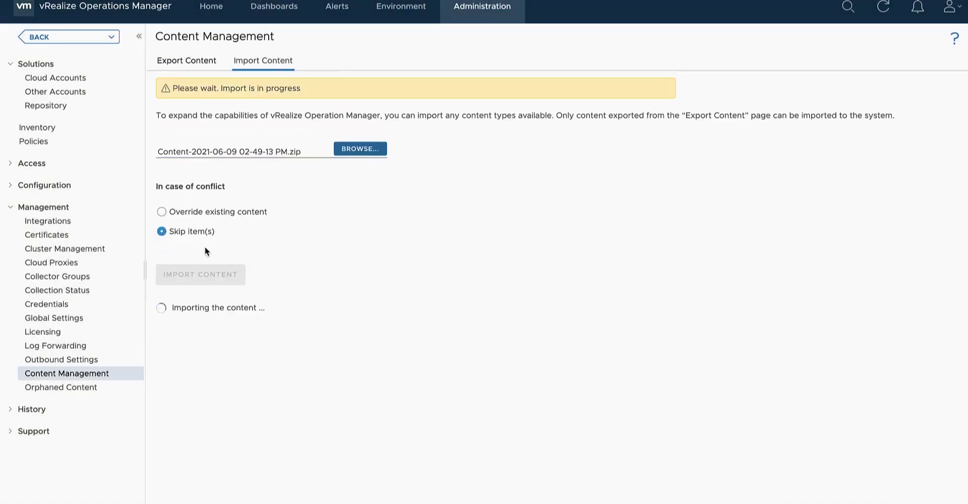
{"action": "left_click", "coordinate": [883, 8]}
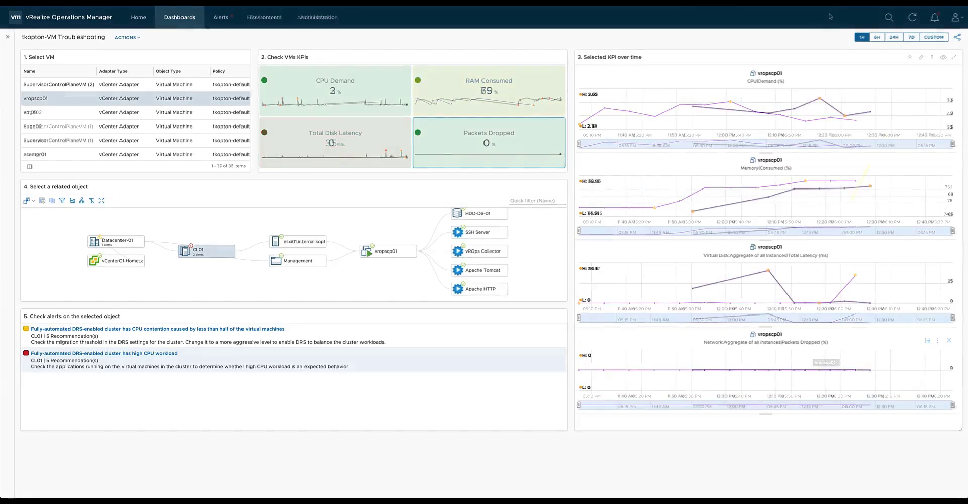
Review the URL expiry, email, embed, groups and export options for sharing the tkopton-VM Troubleshooting dashboard.
{"action": "left_click", "coordinate": [957, 39]}
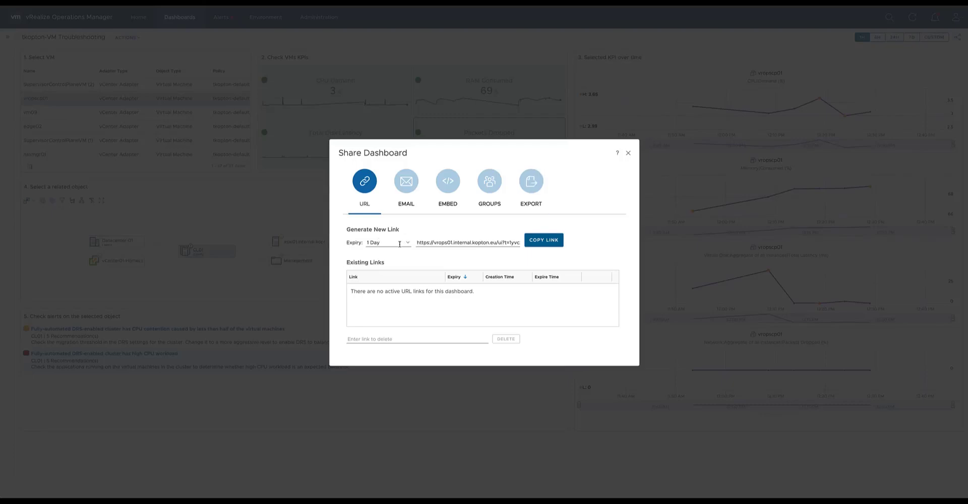
{"action": "left_click", "coordinate": [407, 243]}
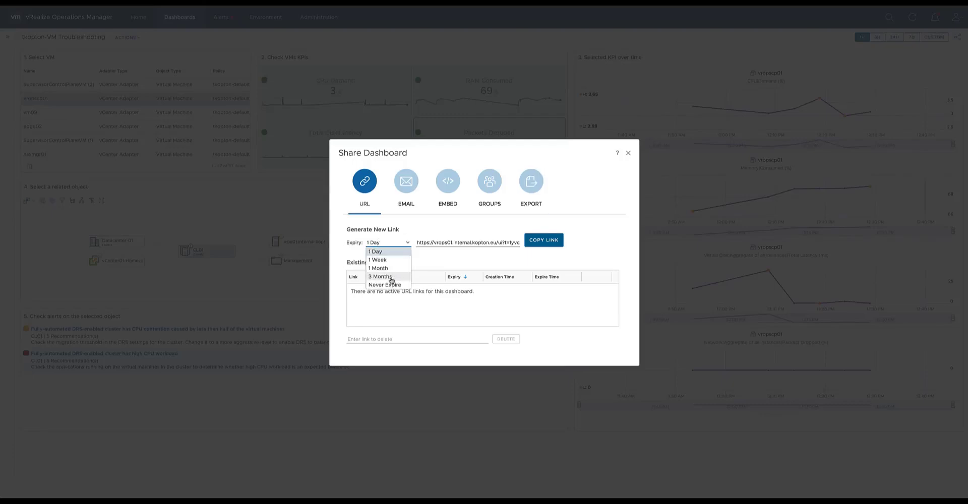
{"action": "left_click", "coordinate": [394, 251]}
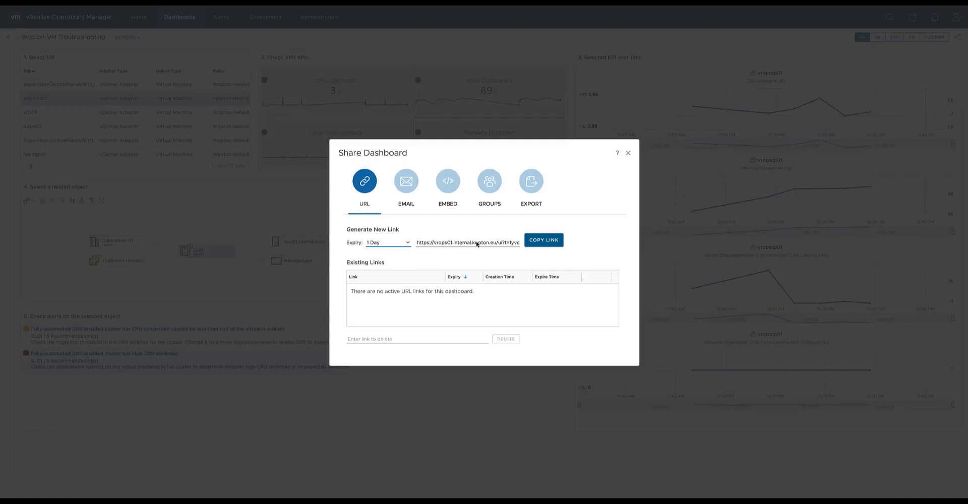
{"action": "left_click", "coordinate": [405, 207]}
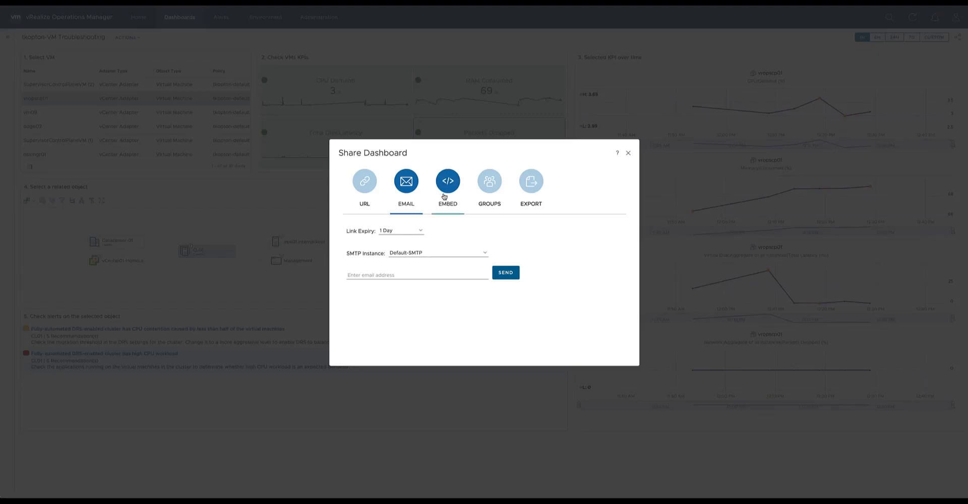
{"action": "left_click", "coordinate": [446, 191]}
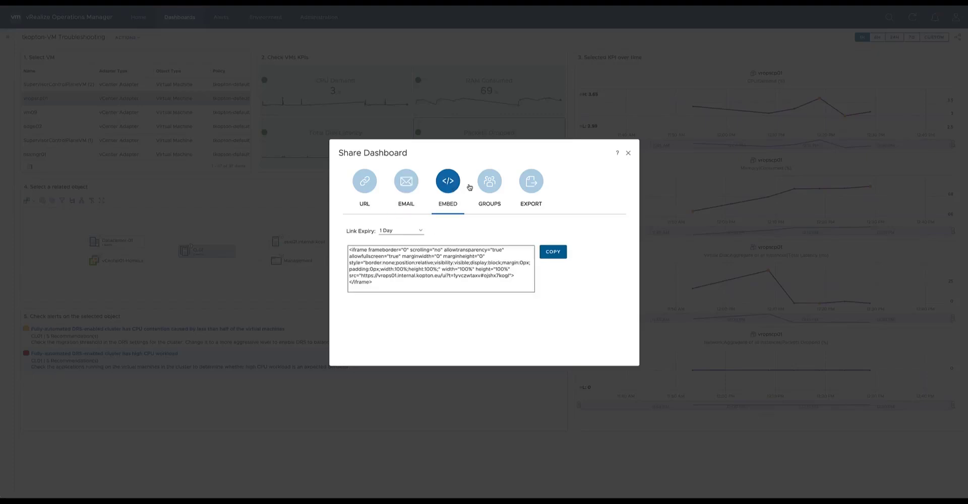
{"action": "left_click", "coordinate": [491, 187]}
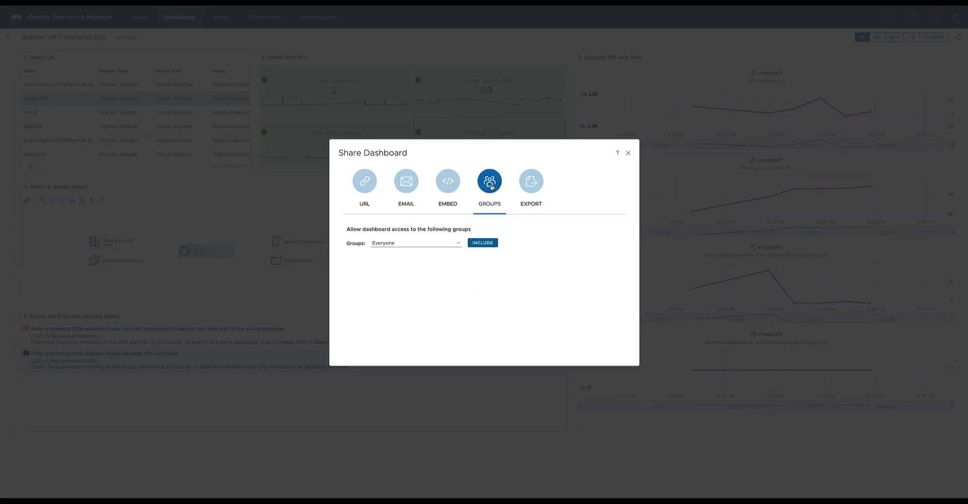
{"action": "left_click", "coordinate": [459, 244]}
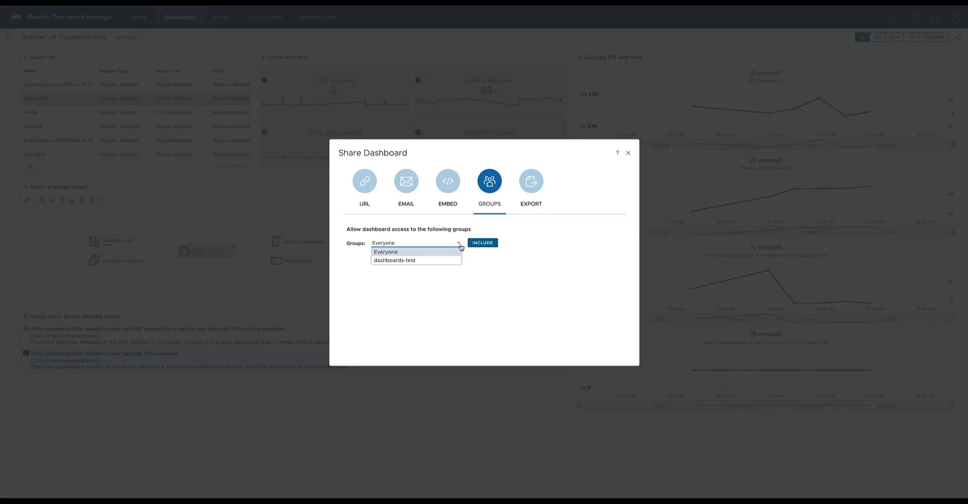
{"action": "left_click", "coordinate": [460, 247]}
{"action": "left_click", "coordinate": [530, 184]}
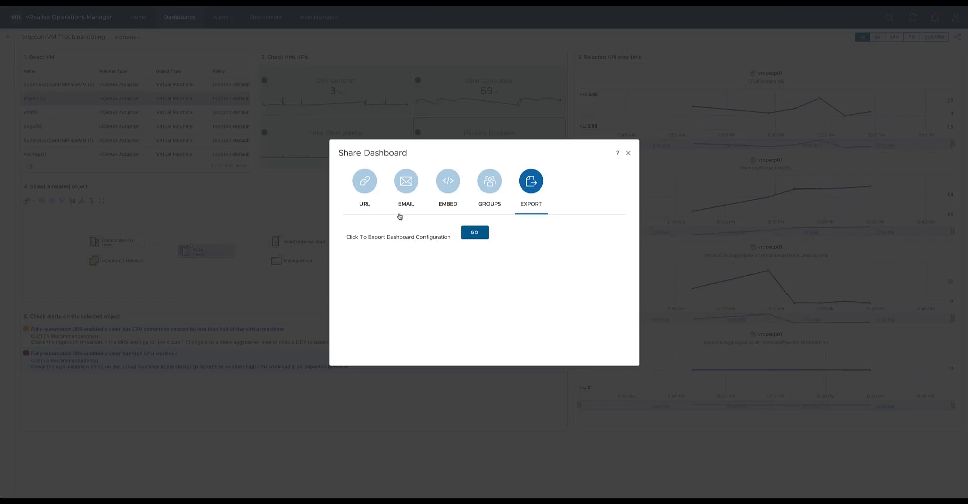
Generate and copy a share URL for the tkopton-VM Troubleshooting dashboard with a 1 Day expiry, and close the sharing dialog.
{"action": "left_click", "coordinate": [367, 188]}
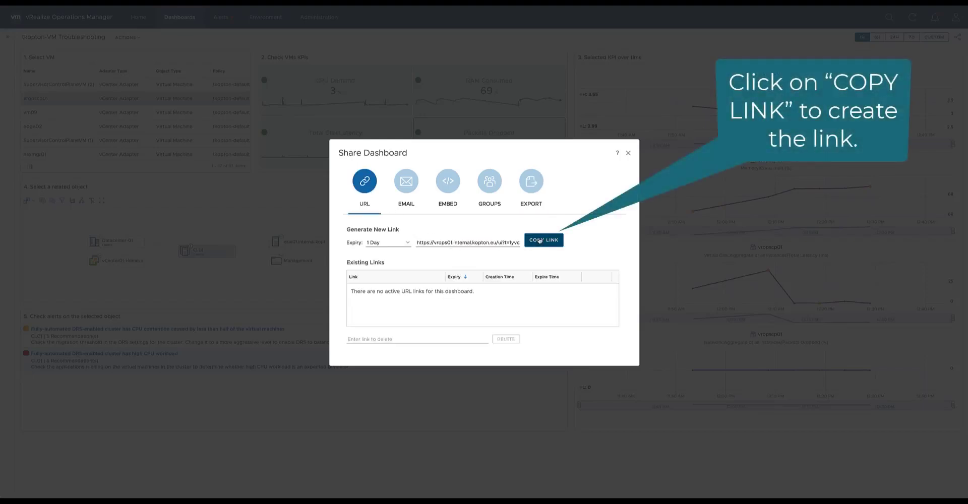
{"action": "left_click", "coordinate": [543, 240]}
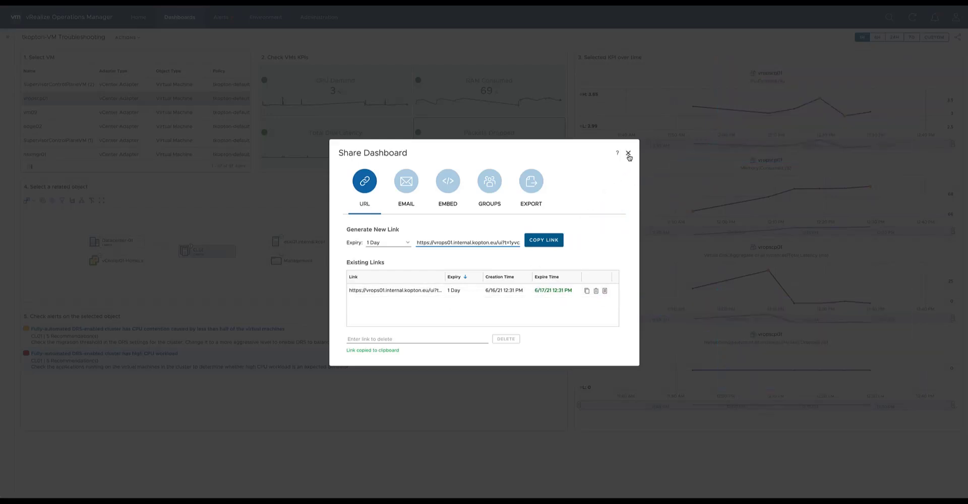
{"action": "left_click", "coordinate": [629, 153]}
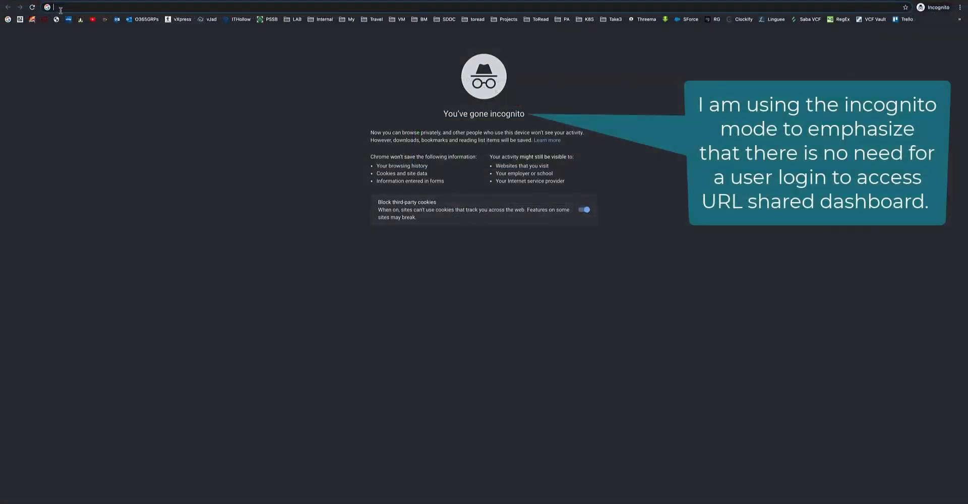
Open the copied dashboard link in an incognito browser window and select the VM vropscp01.
{"action": "key", "text": "ctrl+v"}
{"action": "key", "text": "Return"}
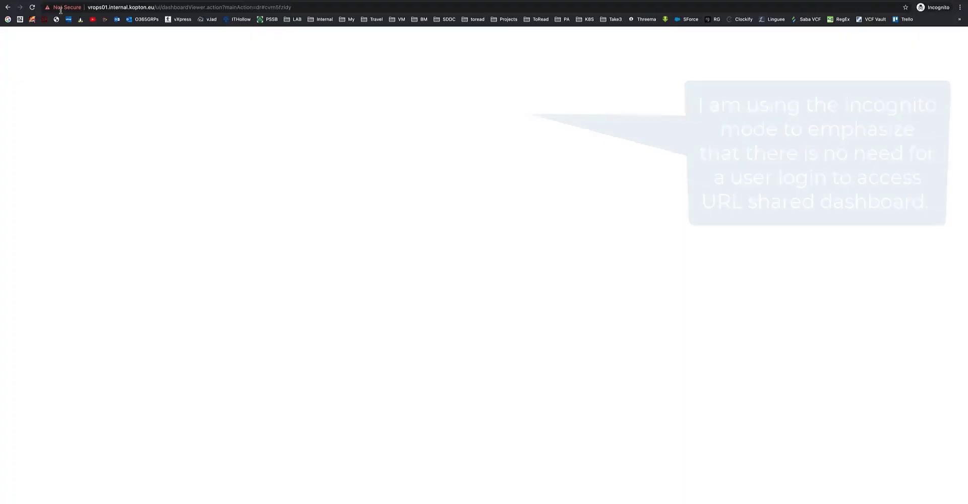
{"action": "left_click", "coordinate": [50, 102]}
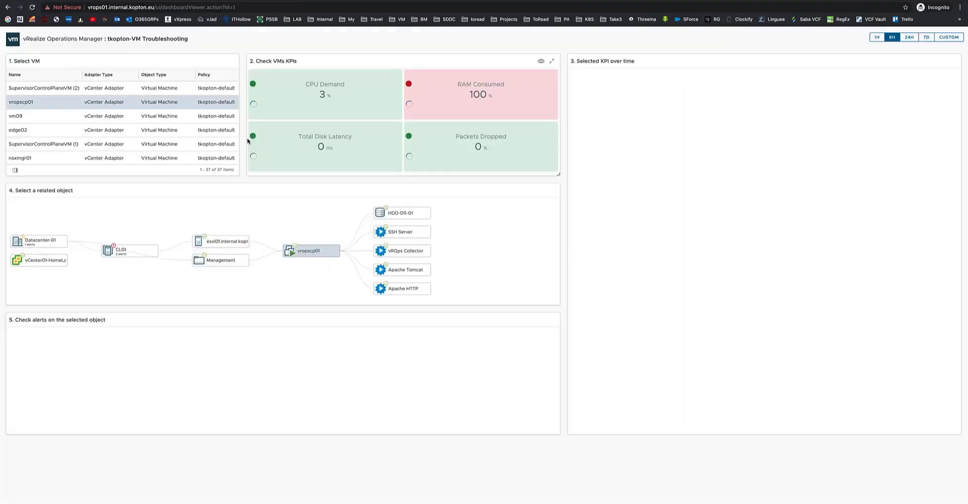
Chart the CPU Demand, RAM Consumed, Total Disk Latency and Packets Dropped KPIs, and show the alerts of cluster CL01.
{"action": "left_click", "coordinate": [334, 105]}
{"action": "left_click", "coordinate": [453, 96]}
{"action": "left_click", "coordinate": [380, 146]}
{"action": "left_click", "coordinate": [479, 147]}
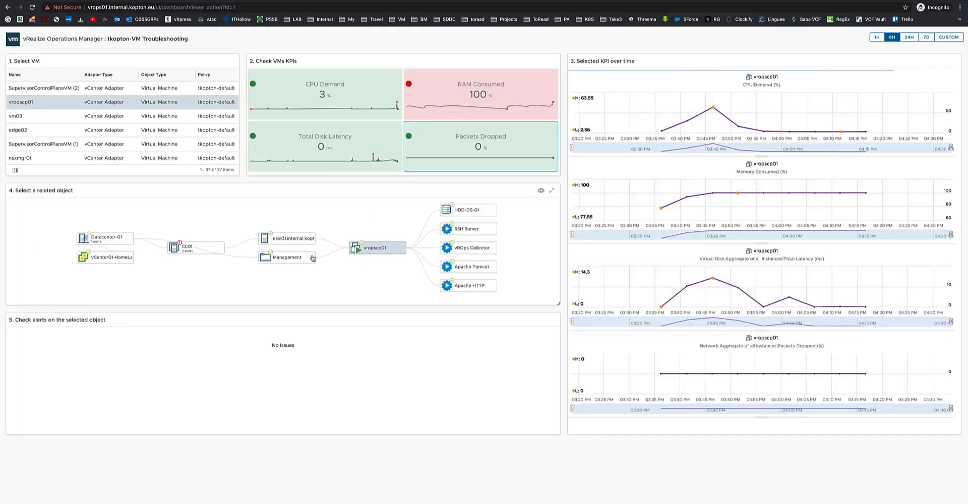
{"action": "left_click", "coordinate": [204, 257]}
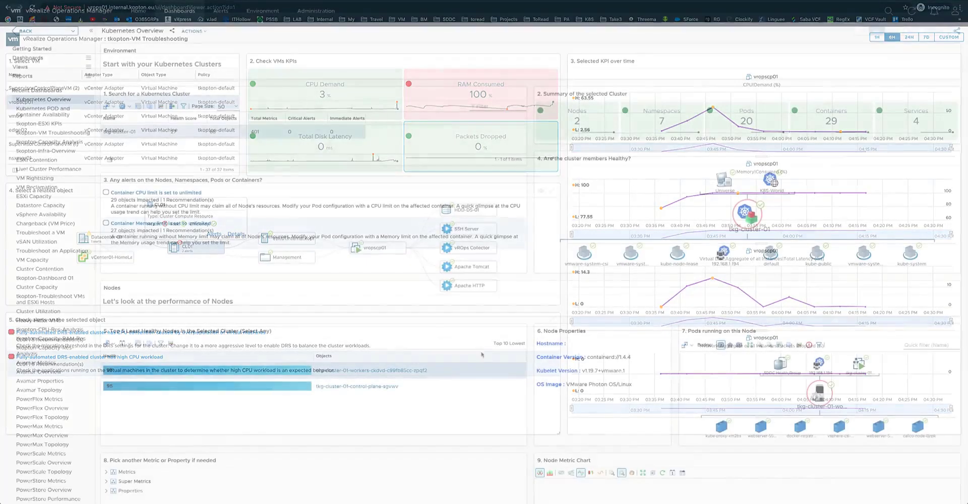
Return to the administrator session, open Manage Dashboard Sharing from the dashboard management page, and collapse the navigation pane.
{"action": "left_click", "coordinate": [88, 58]}
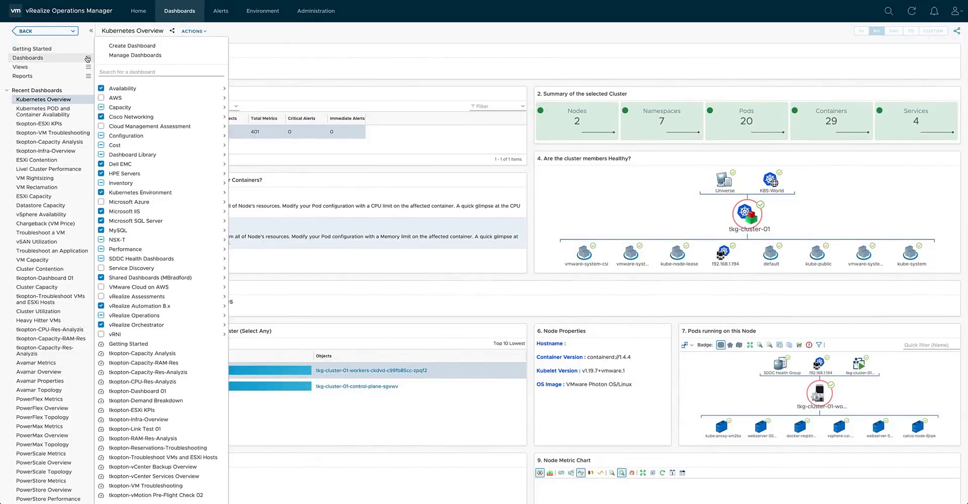
{"action": "left_click", "coordinate": [145, 57]}
{"action": "left_click", "coordinate": [151, 51]}
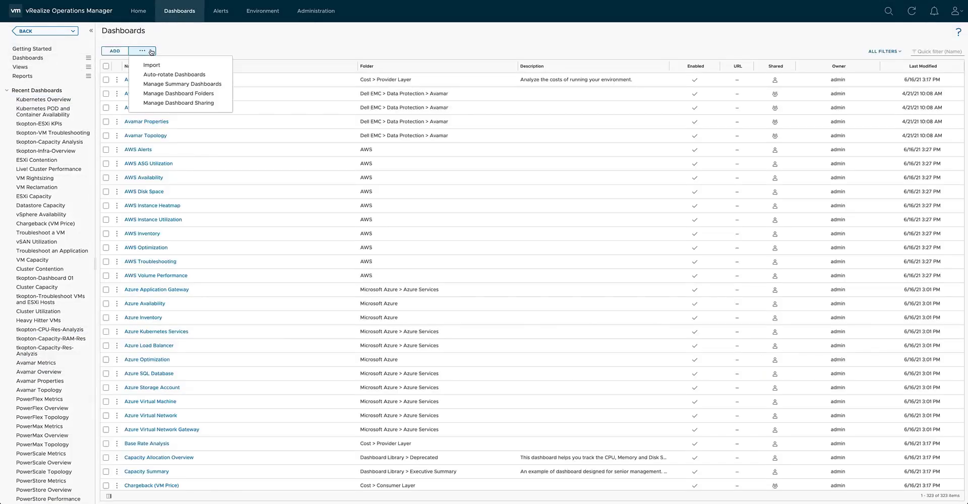
{"action": "left_click", "coordinate": [165, 103]}
{"action": "left_click", "coordinate": [91, 31]}
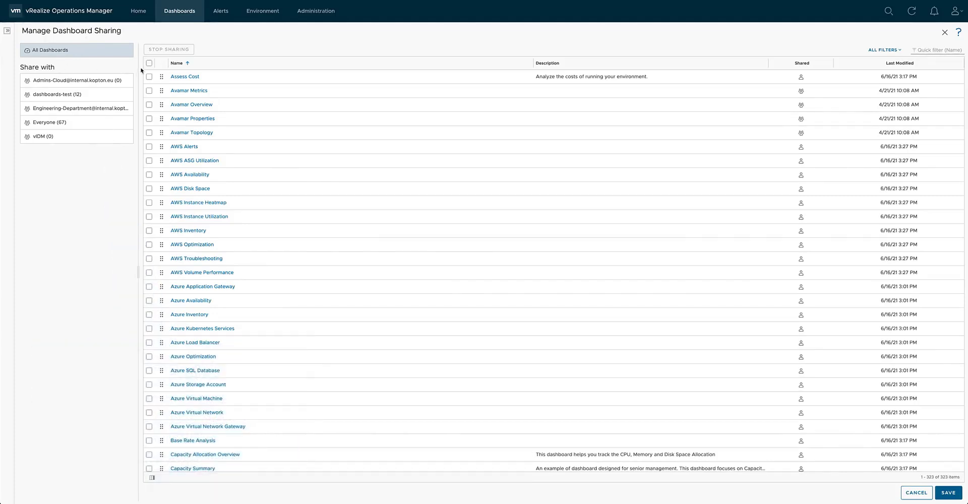
Review the dashboards shared with the Everyone and Engineering-Department groups, and return to the list of all dashboards.
{"action": "left_click", "coordinate": [94, 122]}
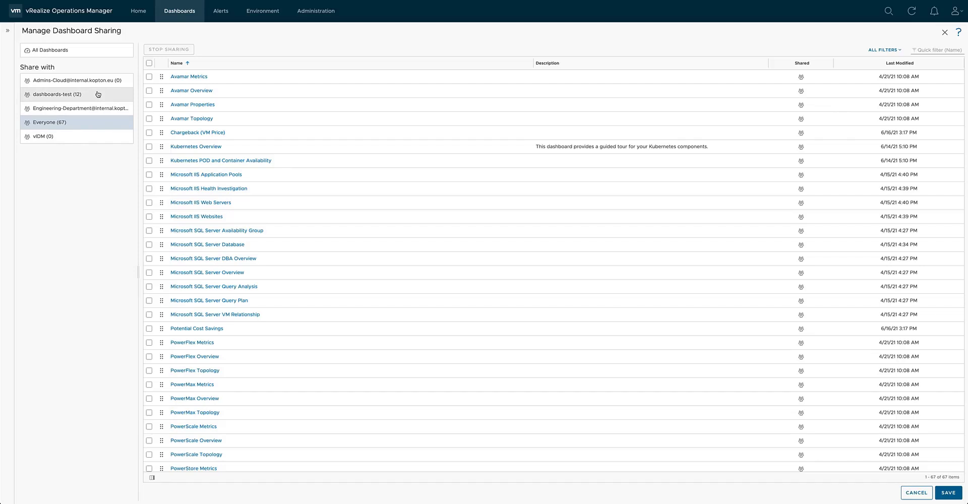
{"action": "left_click", "coordinate": [98, 110]}
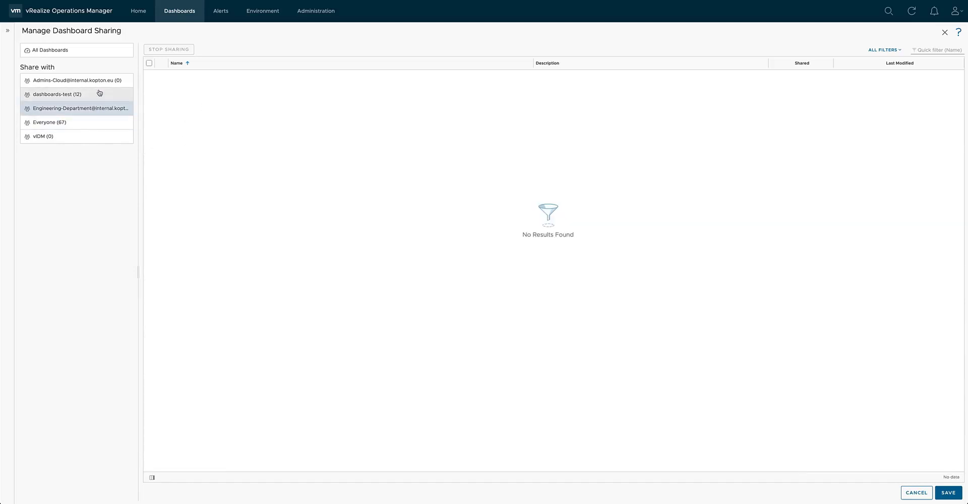
{"action": "left_click", "coordinate": [87, 51]}
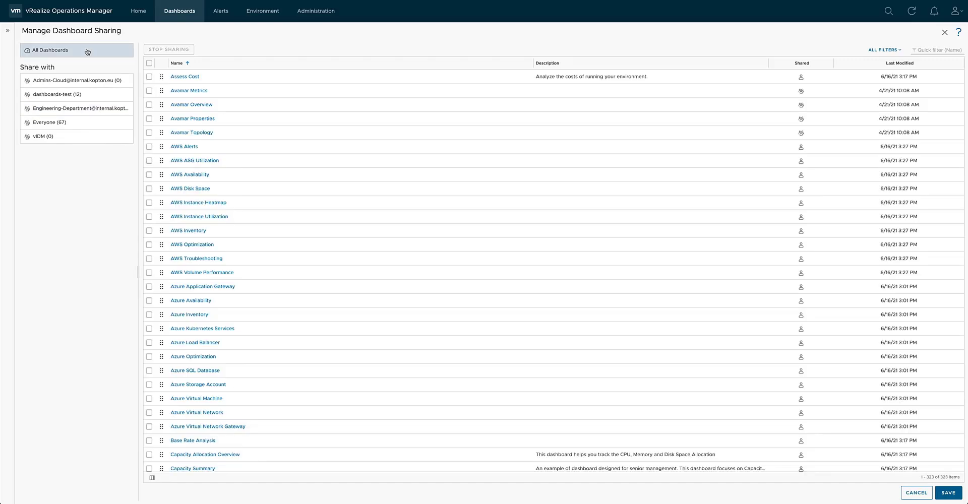
Filter the dashboards by tkopton, share tkopton-VM Troubleshooting and tkopton-ESXi KPIs with the Engineering-Department group, and save.
{"action": "left_click", "coordinate": [922, 49]}
{"action": "type", "text": "tkopton"}
{"action": "key", "text": "Return"}
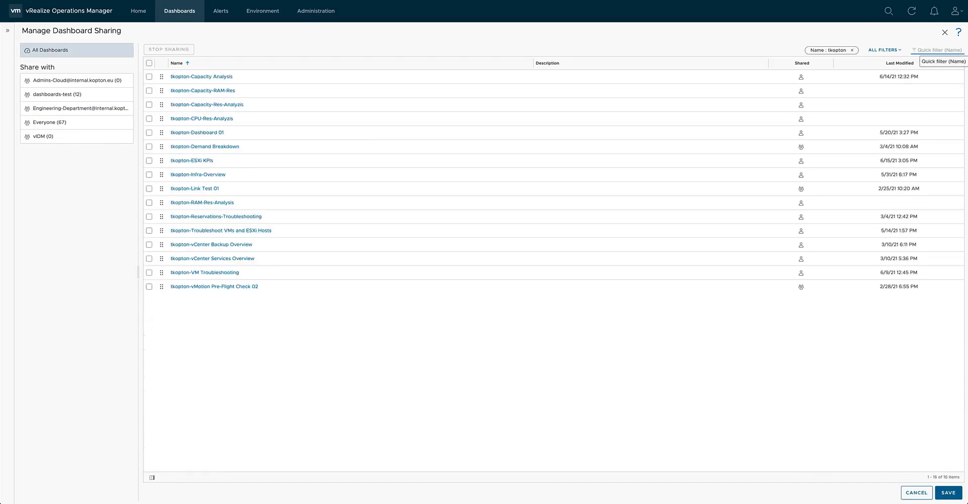
{"action": "left_click", "coordinate": [149, 272]}
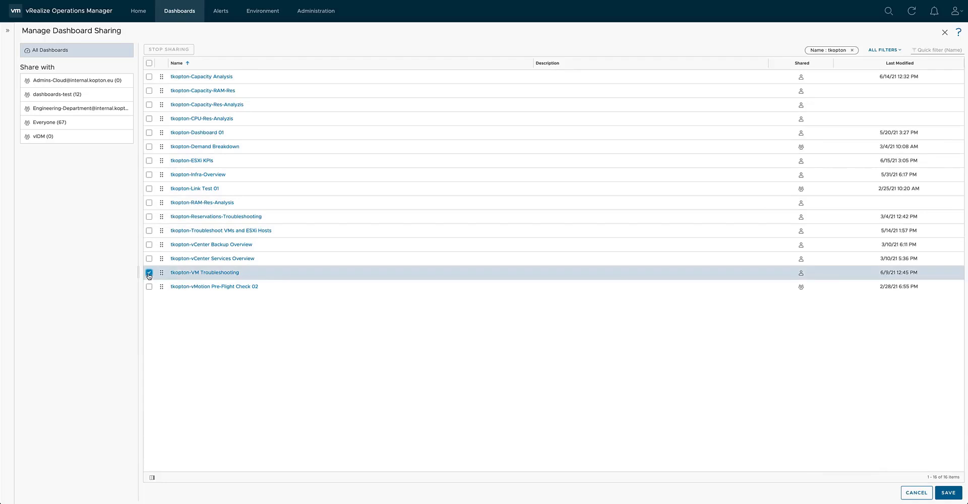
{"action": "left_click", "coordinate": [149, 161]}
{"action": "left_click_drag", "start_coordinate": [237, 160], "coordinate": [85, 112]}
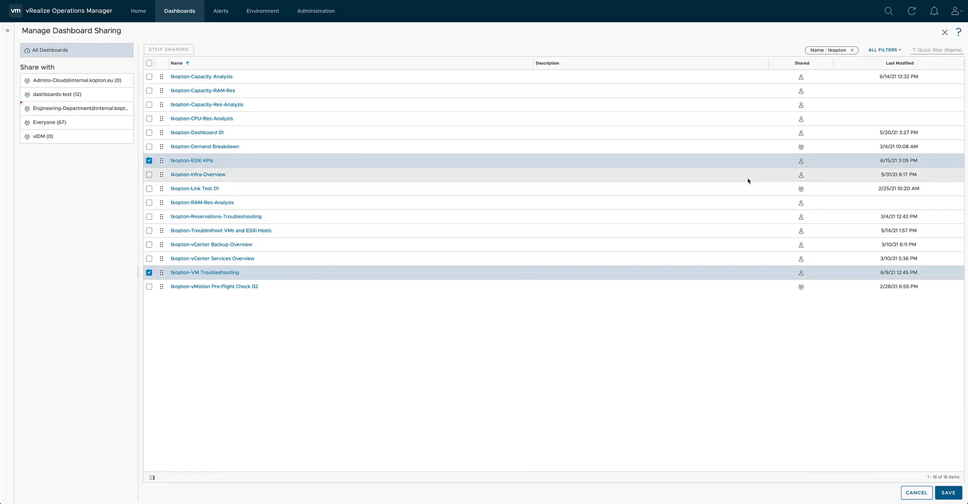
{"action": "left_click", "coordinate": [948, 493]}
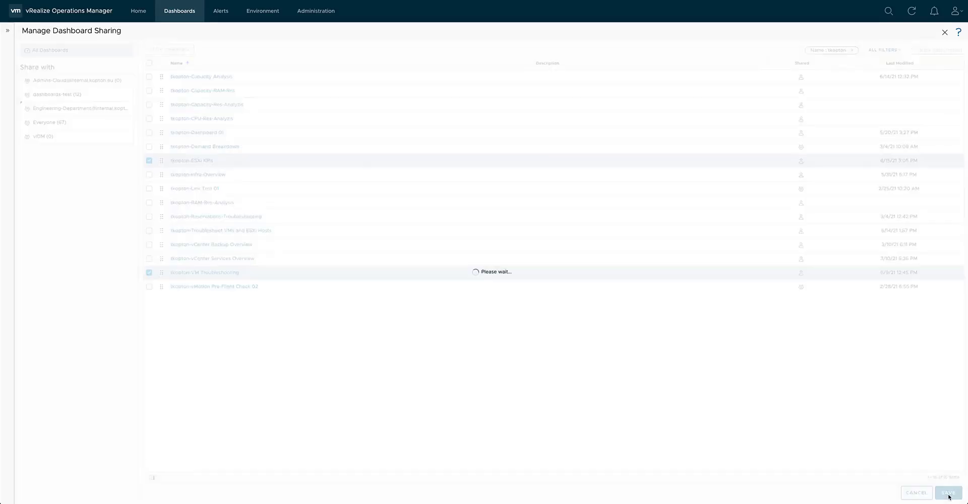
In the other user's session, check the signed-in account and view the shared tkopton-ESXi KPIs dashboard for host esxi01.
{"action": "left_click", "coordinate": [963, 12]}
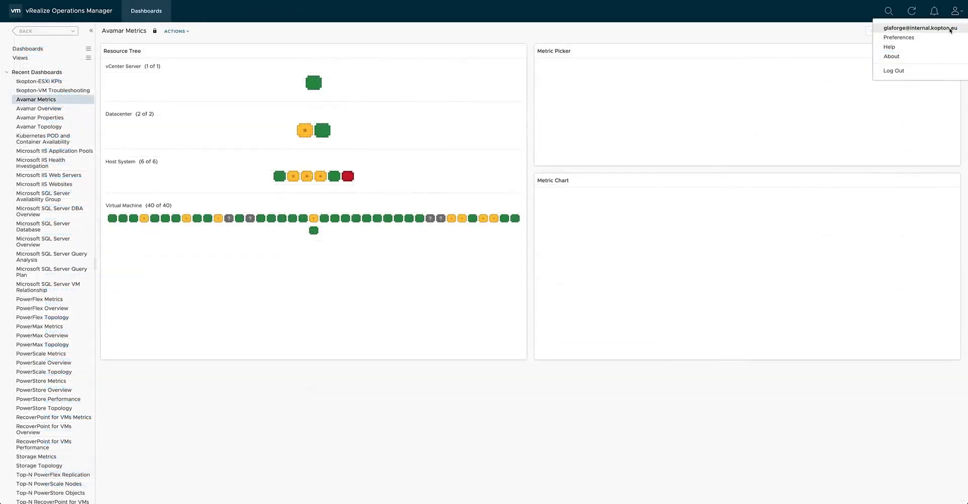
{"action": "left_click", "coordinate": [962, 14]}
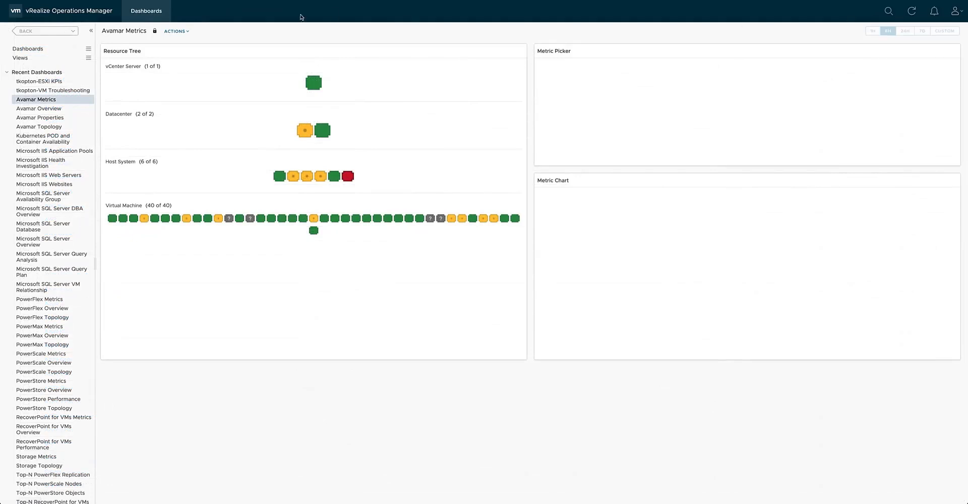
{"action": "left_click", "coordinate": [90, 50]}
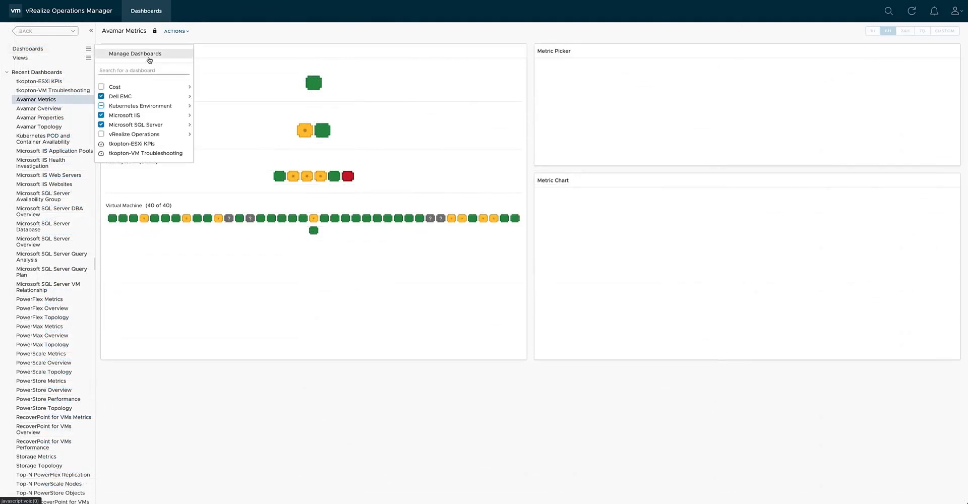
{"action": "left_click", "coordinate": [151, 144]}
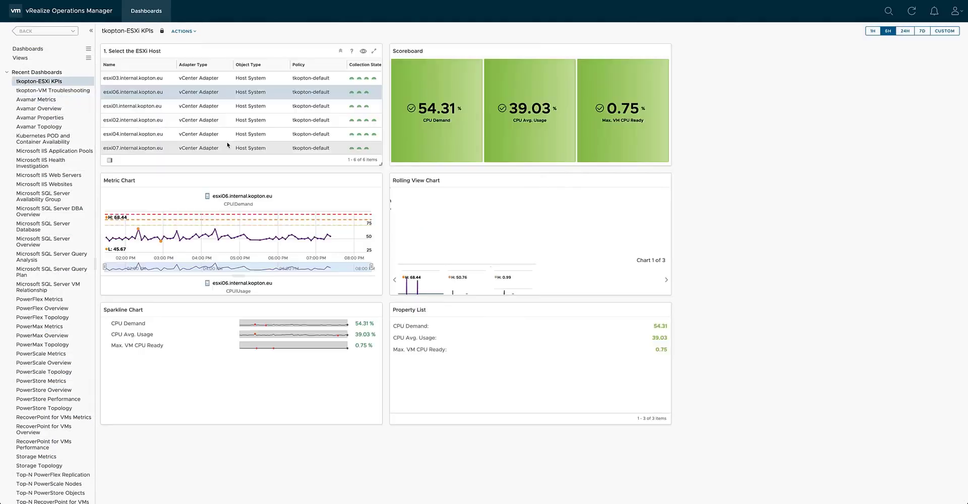
{"action": "left_click", "coordinate": [223, 107]}
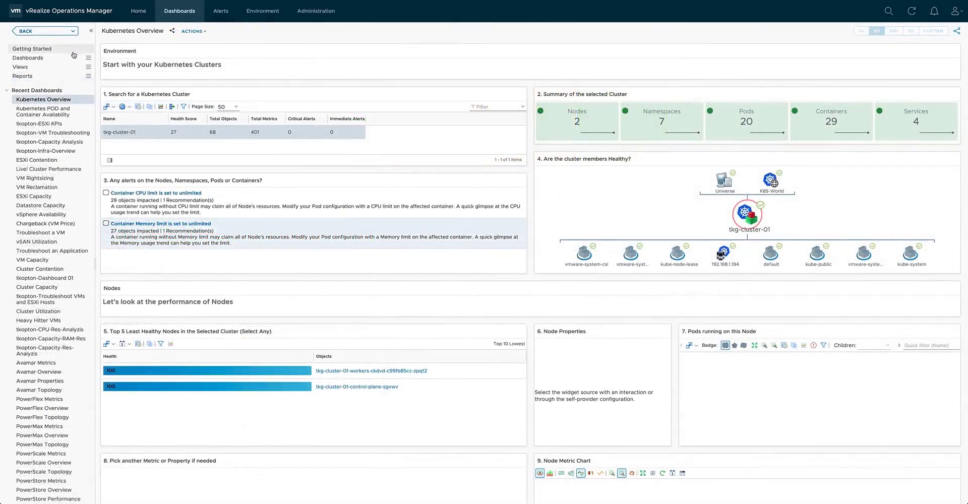
Switch back to the administrator session and open Manage Dashboard Sharing from the dashboard management page.
{"action": "left_click", "coordinate": [87, 58]}
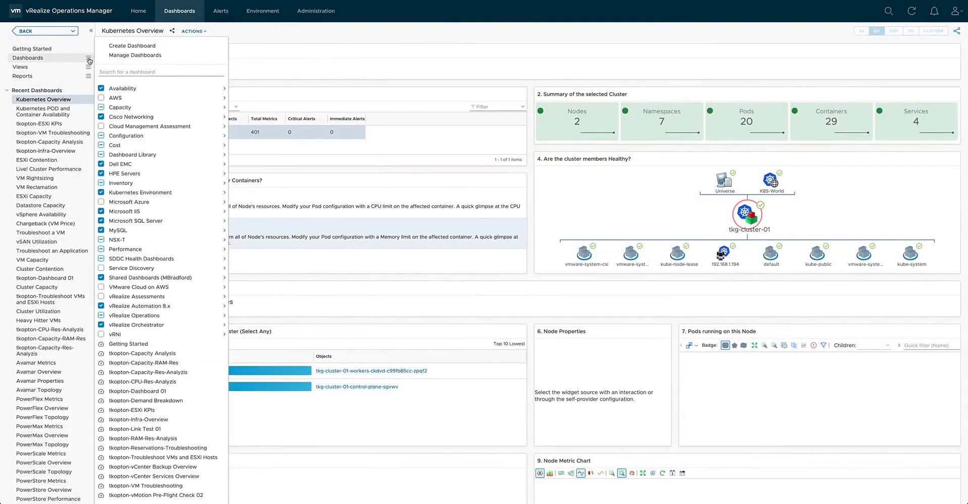
{"action": "left_click", "coordinate": [130, 55]}
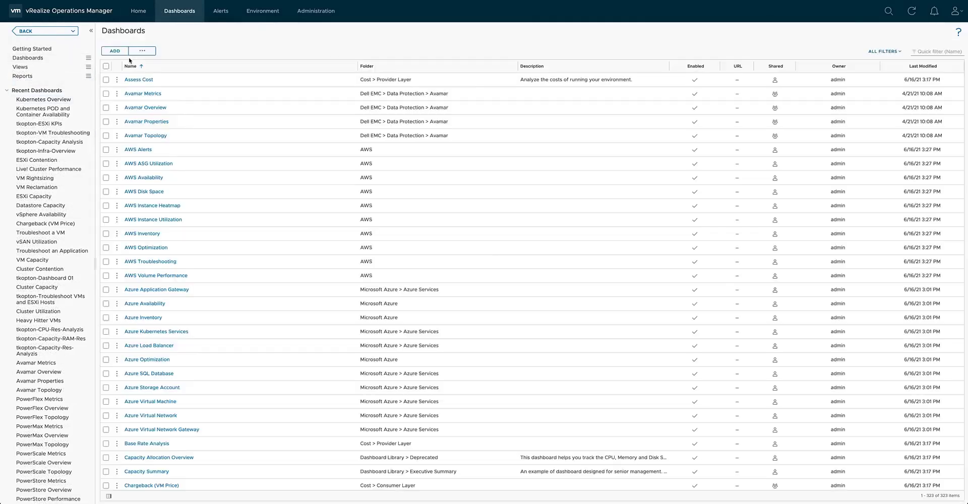
{"action": "left_click", "coordinate": [141, 53]}
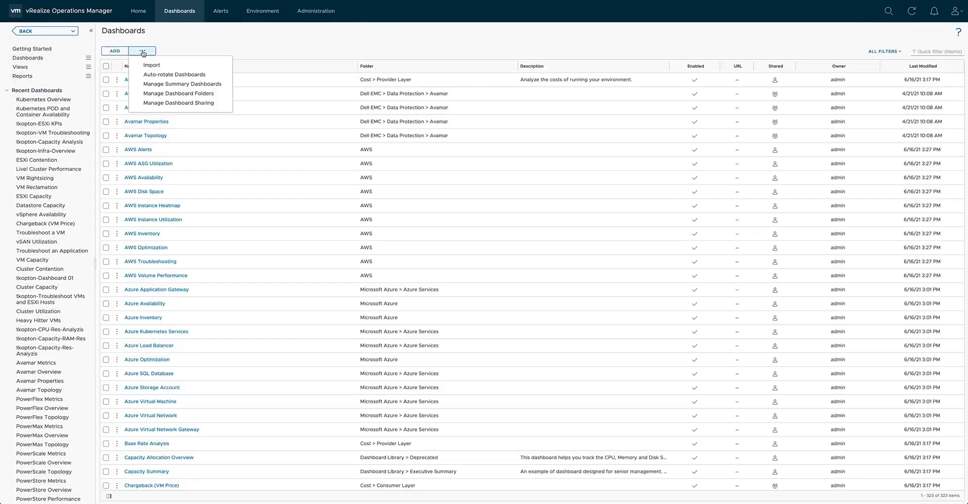
{"action": "left_click", "coordinate": [197, 103]}
Stop sharing tkopton-ESXi KPIs and tkopton-VM Troubleshooting with the Engineering-Department group, and save the sharing changes.
{"action": "left_click", "coordinate": [144, 108]}
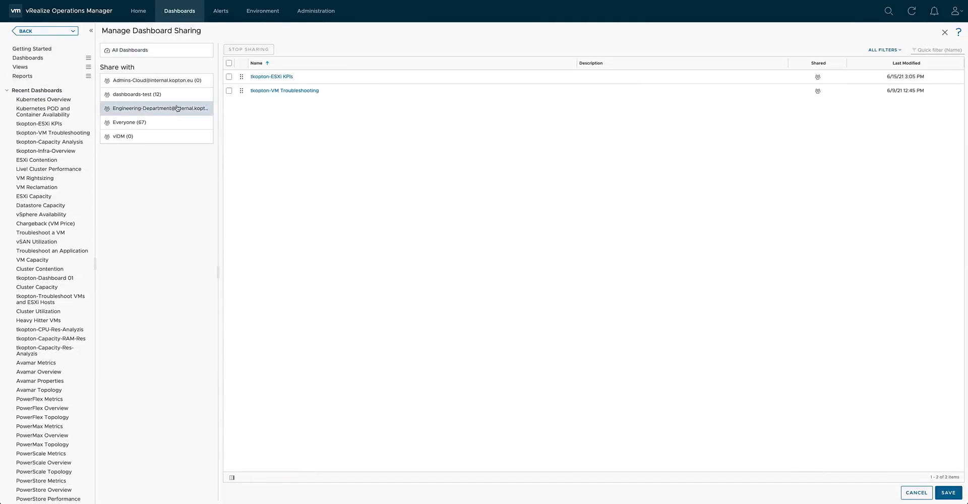
{"action": "left_click", "coordinate": [229, 76]}
{"action": "left_click", "coordinate": [229, 90]}
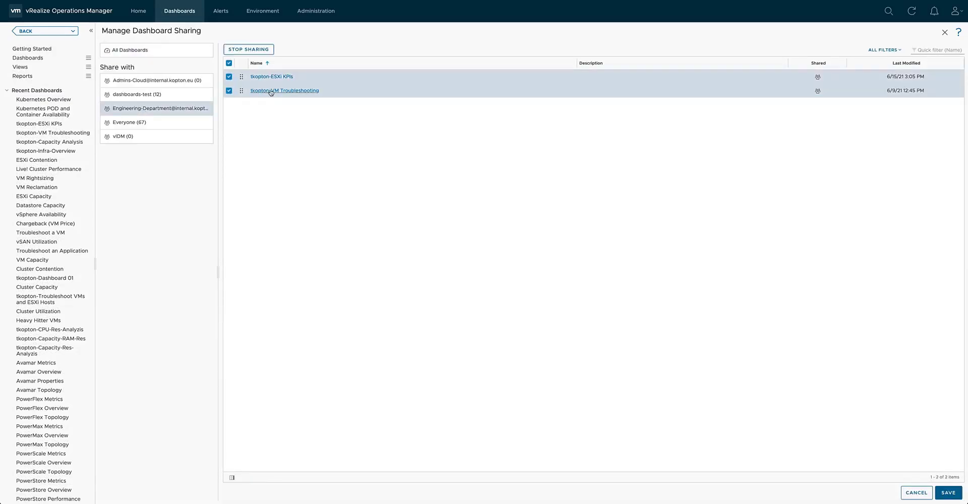
{"action": "left_click", "coordinate": [256, 49]}
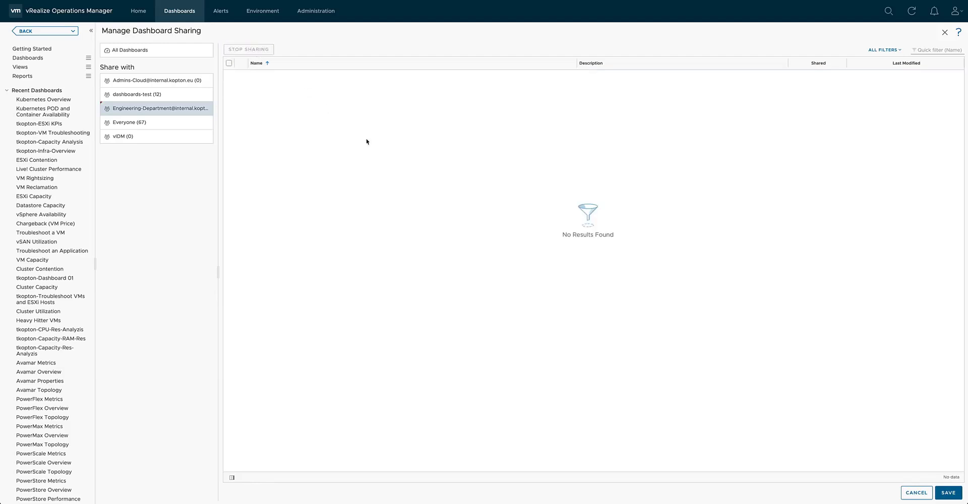
{"action": "left_click", "coordinate": [953, 493]}
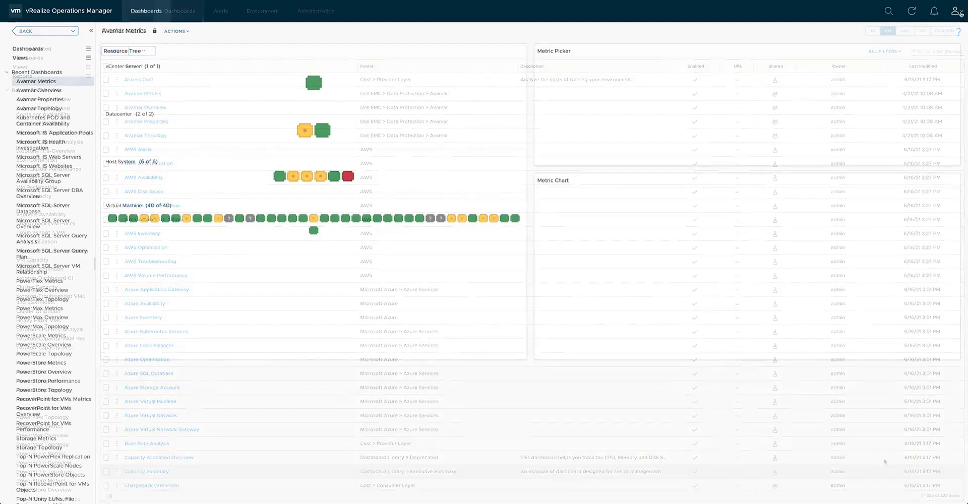
In the other user's session, check the signed-in account and open the list of available dashboards.
{"action": "left_click", "coordinate": [957, 11]}
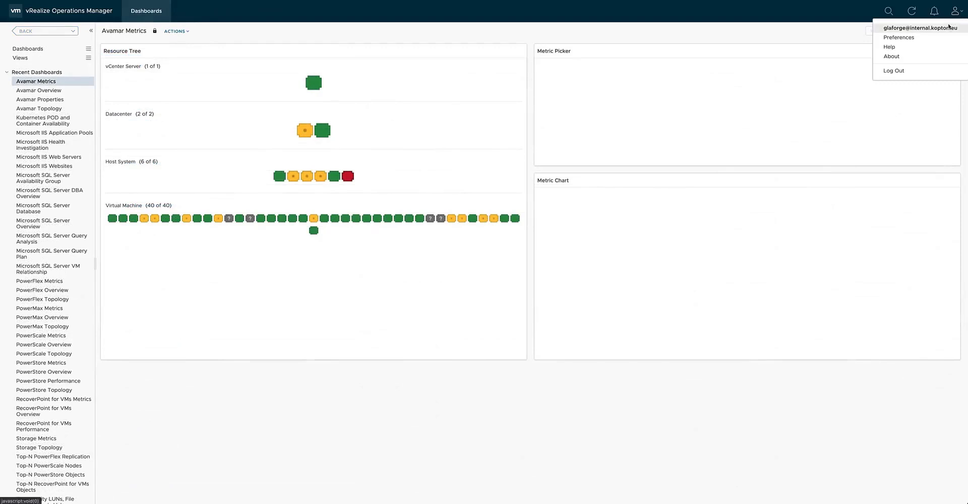
{"action": "left_click", "coordinate": [89, 49]}
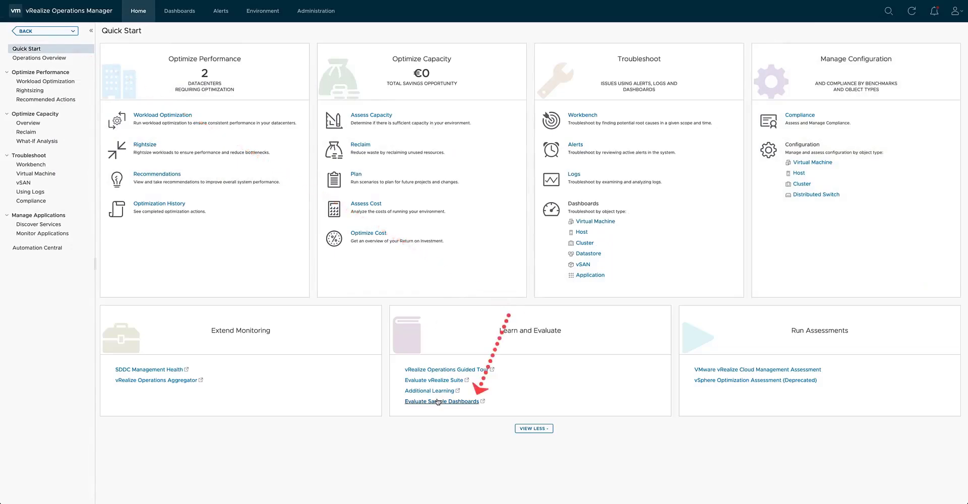
Open the vRealize Operations Sample Exchange through the sample dashboards links, limit the samples to vRealize Ops Dashboard, and browse them.
{"action": "left_click", "coordinate": [437, 402]}
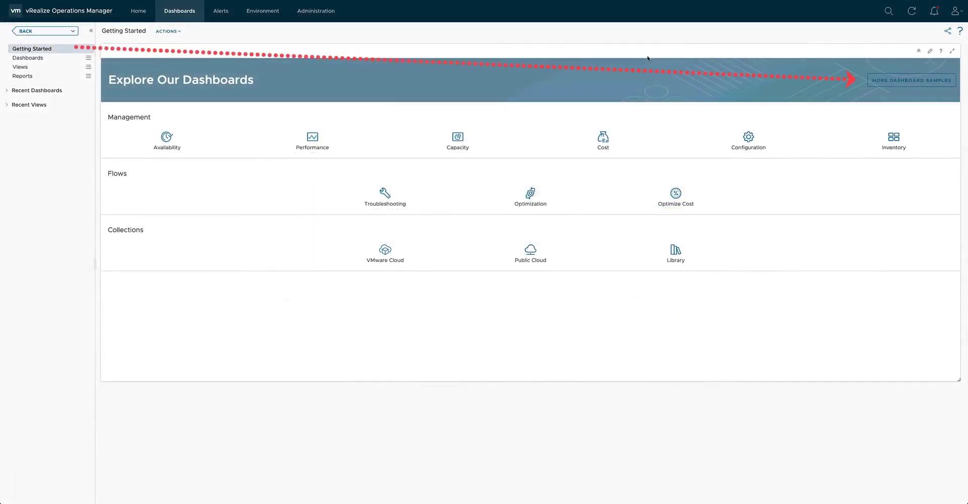
{"action": "left_click", "coordinate": [891, 81]}
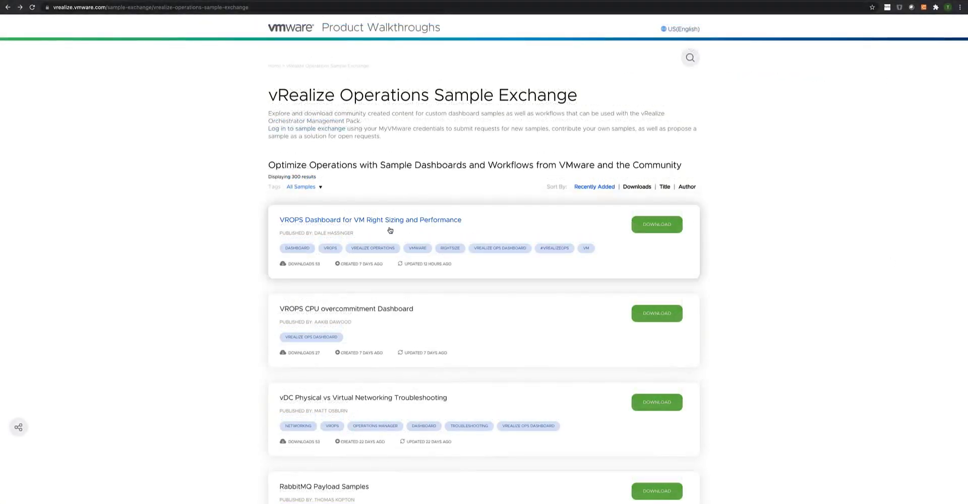
{"action": "left_click", "coordinate": [303, 187]}
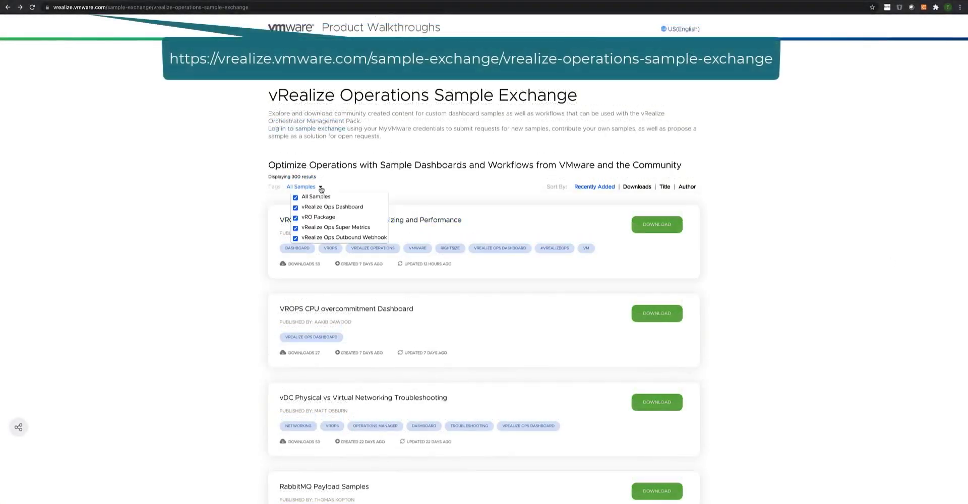
{"action": "left_click", "coordinate": [295, 197]}
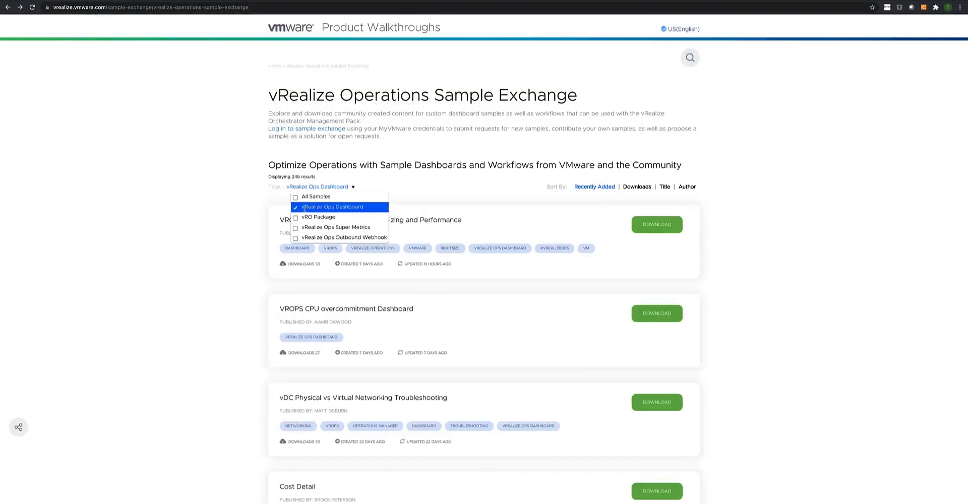
{"action": "scroll", "coordinate": [463, 222], "scroll_direction": "down", "scroll_amount": 10}
{"action": "scroll", "coordinate": [462, 222], "scroll_direction": "down", "scroll_amount": 2}
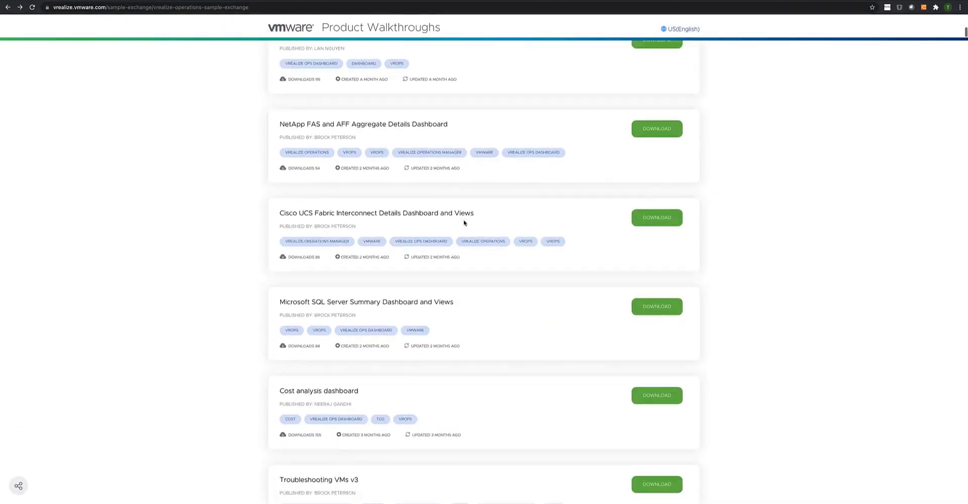
{"action": "left_click", "coordinate": [437, 237]}
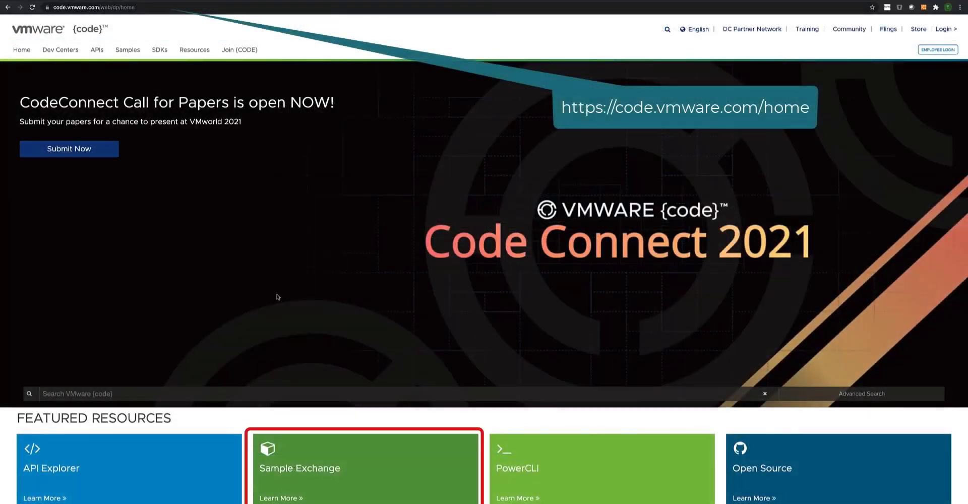
Open the Sample Exchange on the VMware {code} site and filter the samples by the vRealize Ops Dashboard language.
{"action": "left_click", "coordinate": [310, 475]}
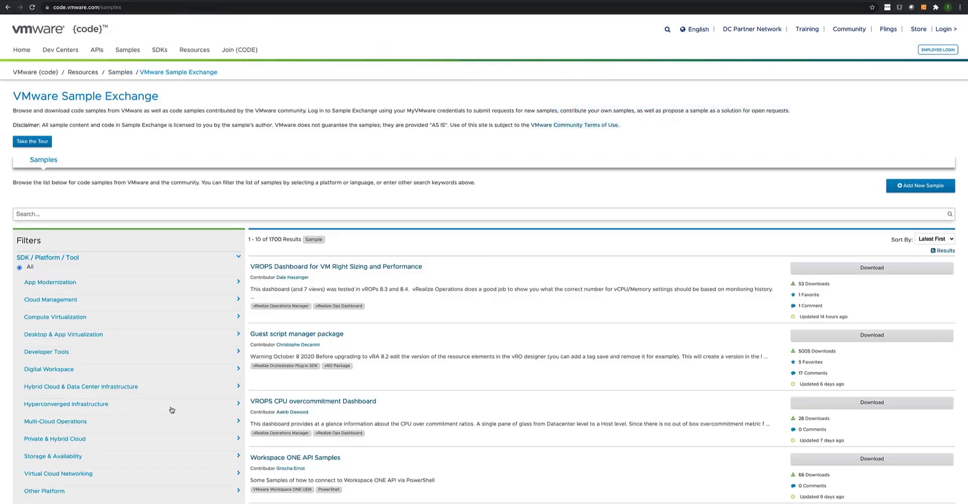
{"action": "scroll", "coordinate": [167, 407], "scroll_direction": "down", "scroll_amount": 6}
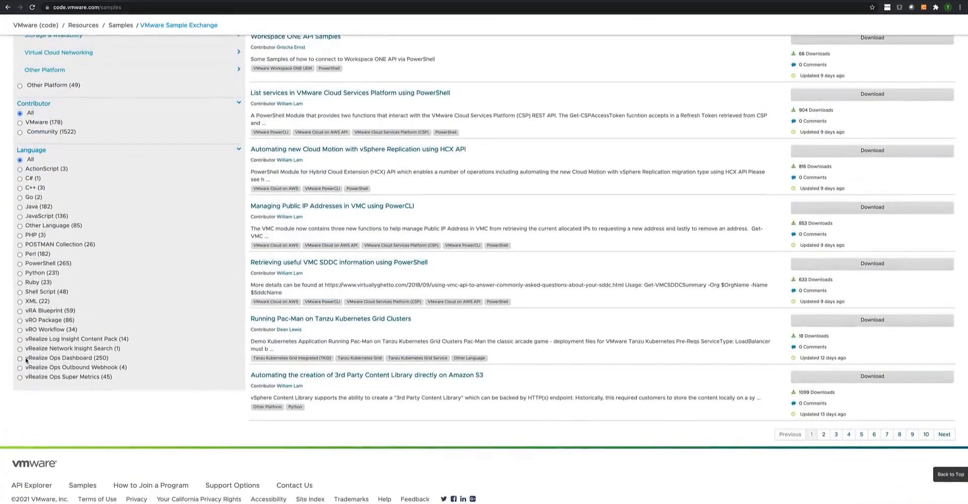
{"action": "left_click", "coordinate": [20, 358]}
{"action": "scroll", "coordinate": [454, 357], "scroll_direction": "down", "scroll_amount": 5}
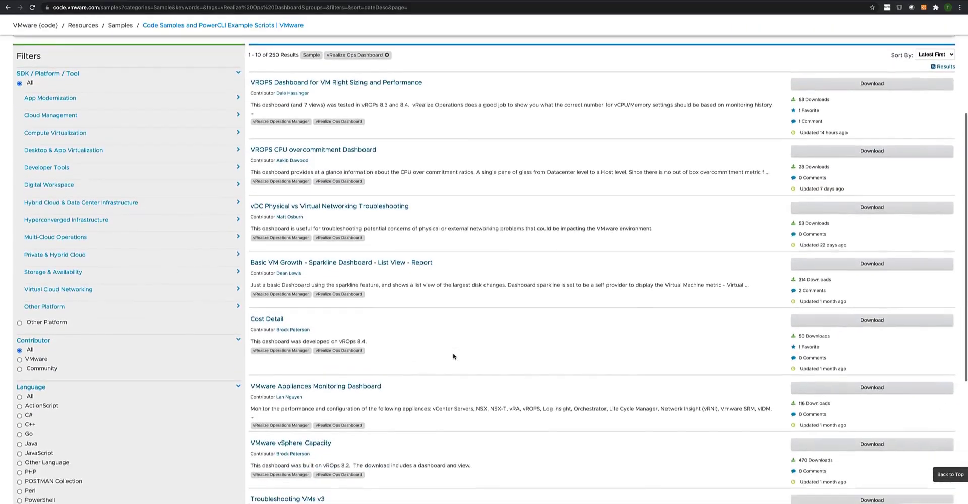
Open the Cost Detail sample and review its description and dashboard preview.
{"action": "left_click", "coordinate": [267, 319]}
{"action": "scroll", "coordinate": [481, 336], "scroll_direction": "down", "scroll_amount": 4}
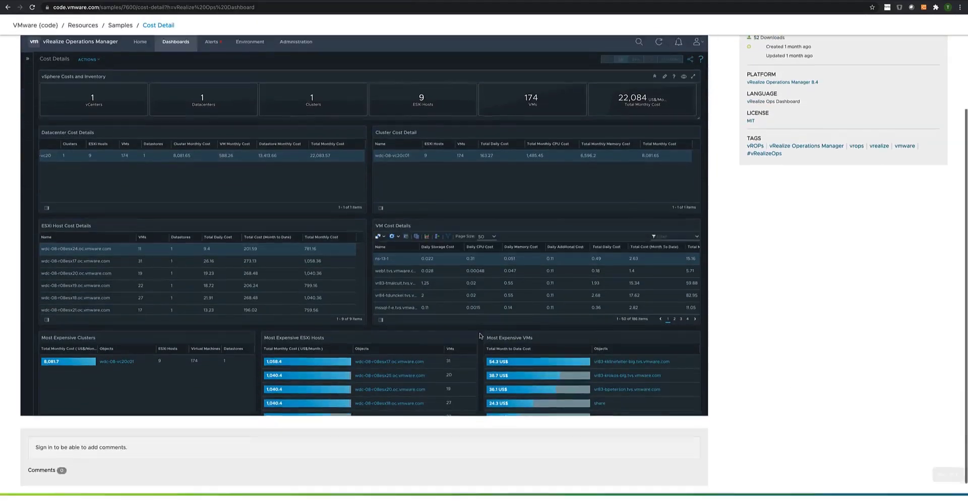
{"action": "scroll", "coordinate": [643, 121], "scroll_direction": "up", "scroll_amount": 4}
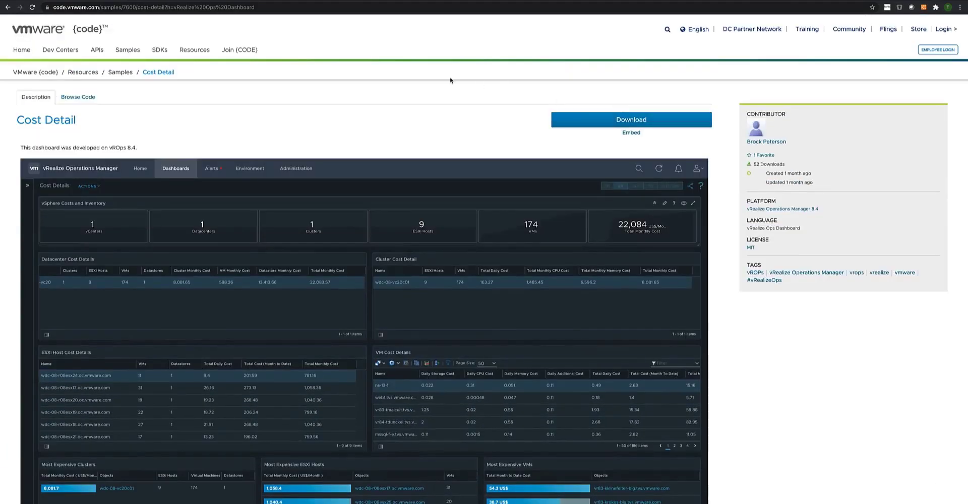
Return to the samples, search by the contributor's surname, and review the Simple ESXi Cluster - Usage Overview sample with its installation instructions.
{"action": "left_click", "coordinate": [9, 8]}
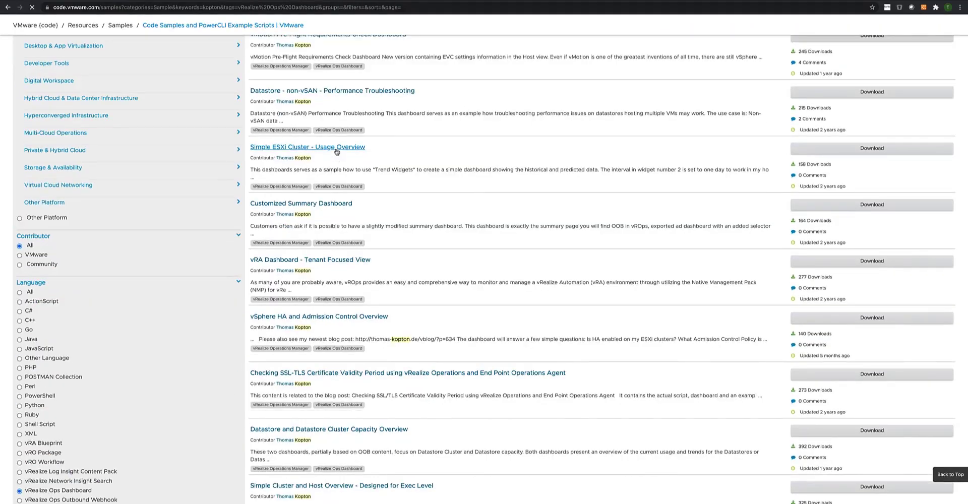
{"action": "left_click", "coordinate": [337, 151]}
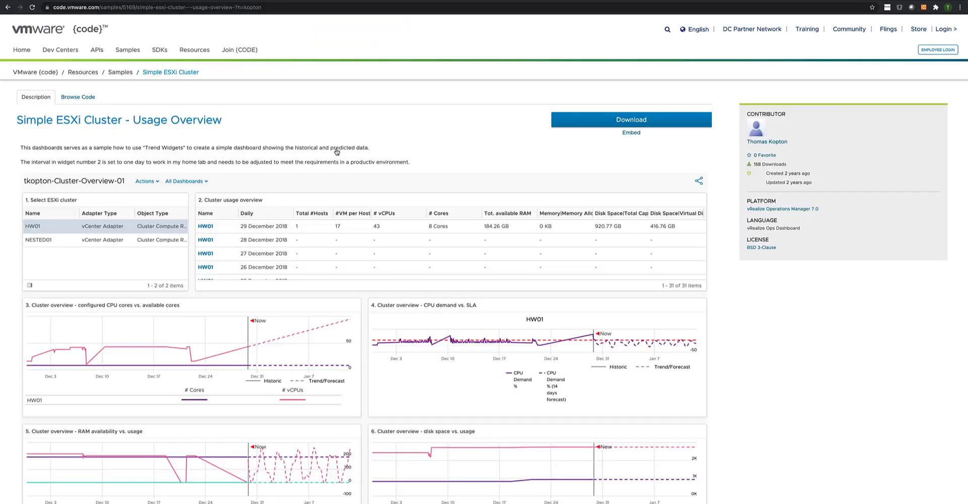
{"action": "scroll", "coordinate": [335, 153], "scroll_direction": "down", "scroll_amount": 5}
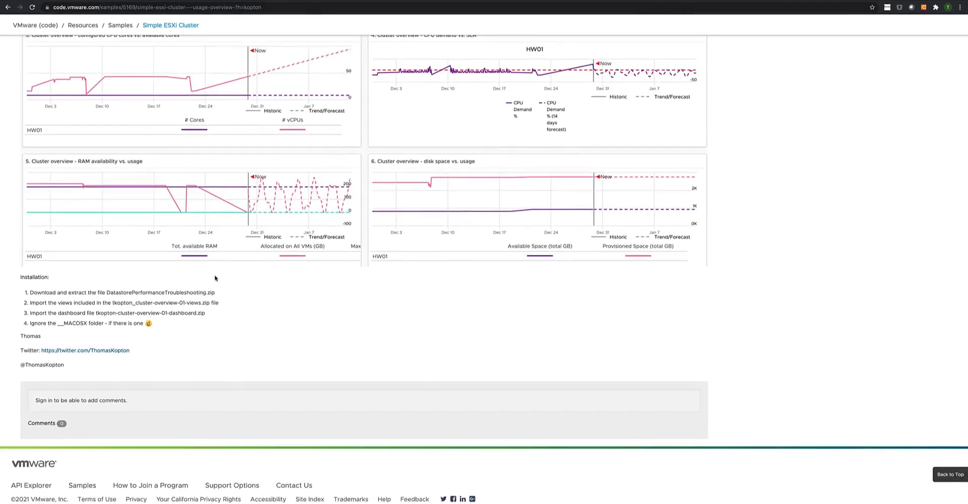
{"action": "scroll", "coordinate": [187, 338], "scroll_direction": "up", "scroll_amount": 5}
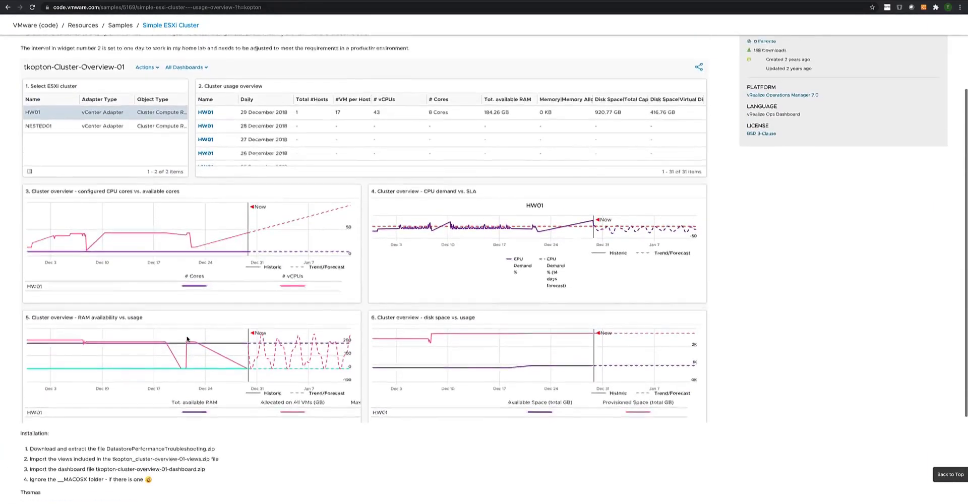